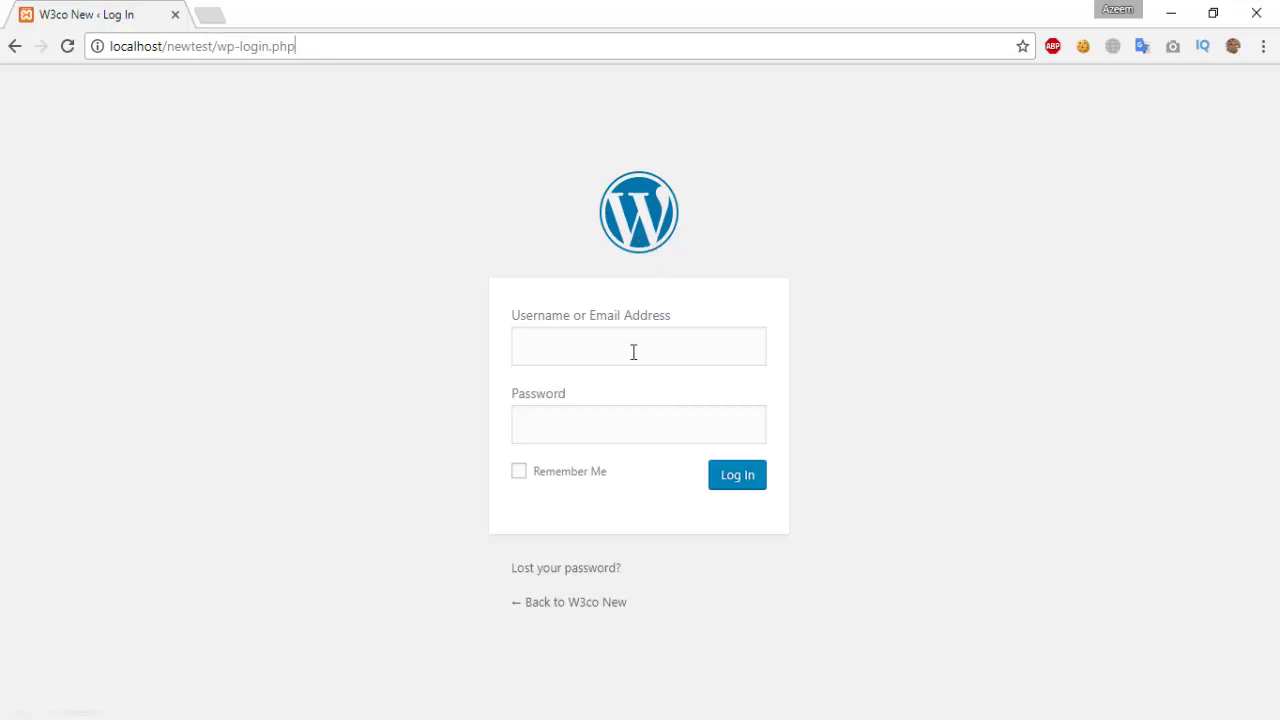
# Step: Log in with the saved admin username and the account password
pyautogui.click(634, 351)
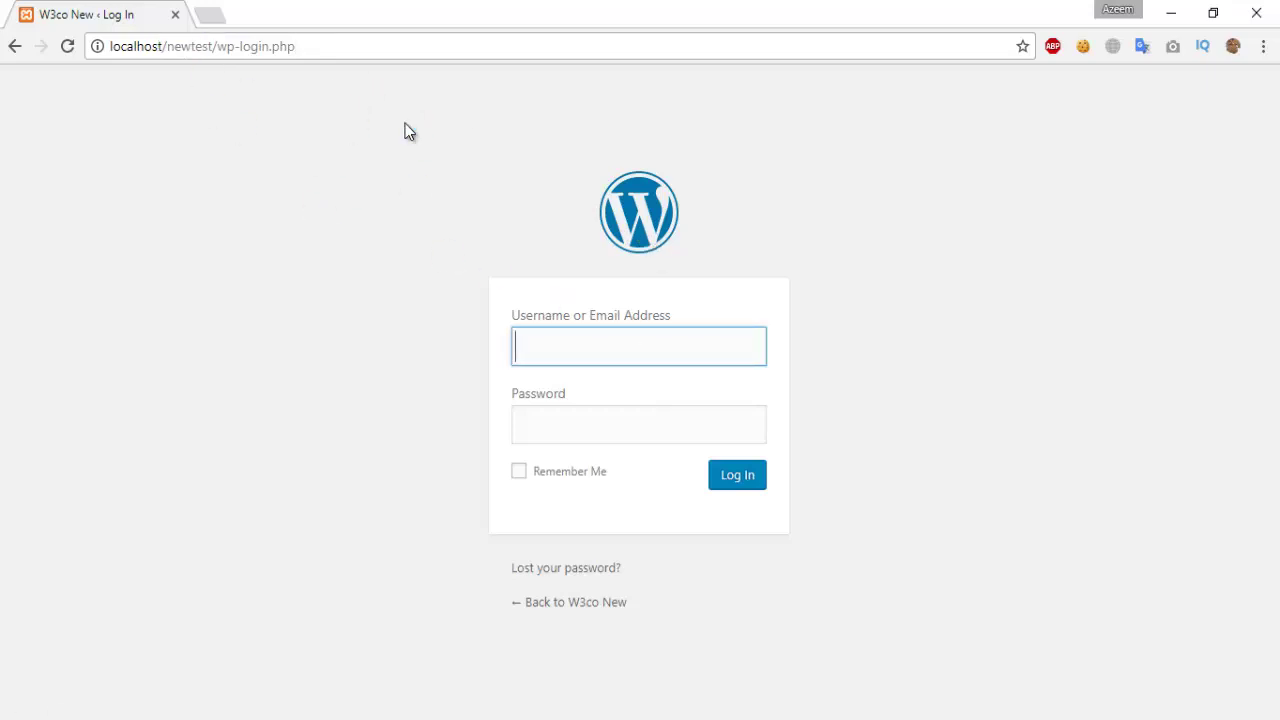
pyautogui.write('n')
pyautogui.press('Down')
pyautogui.press('Tab')
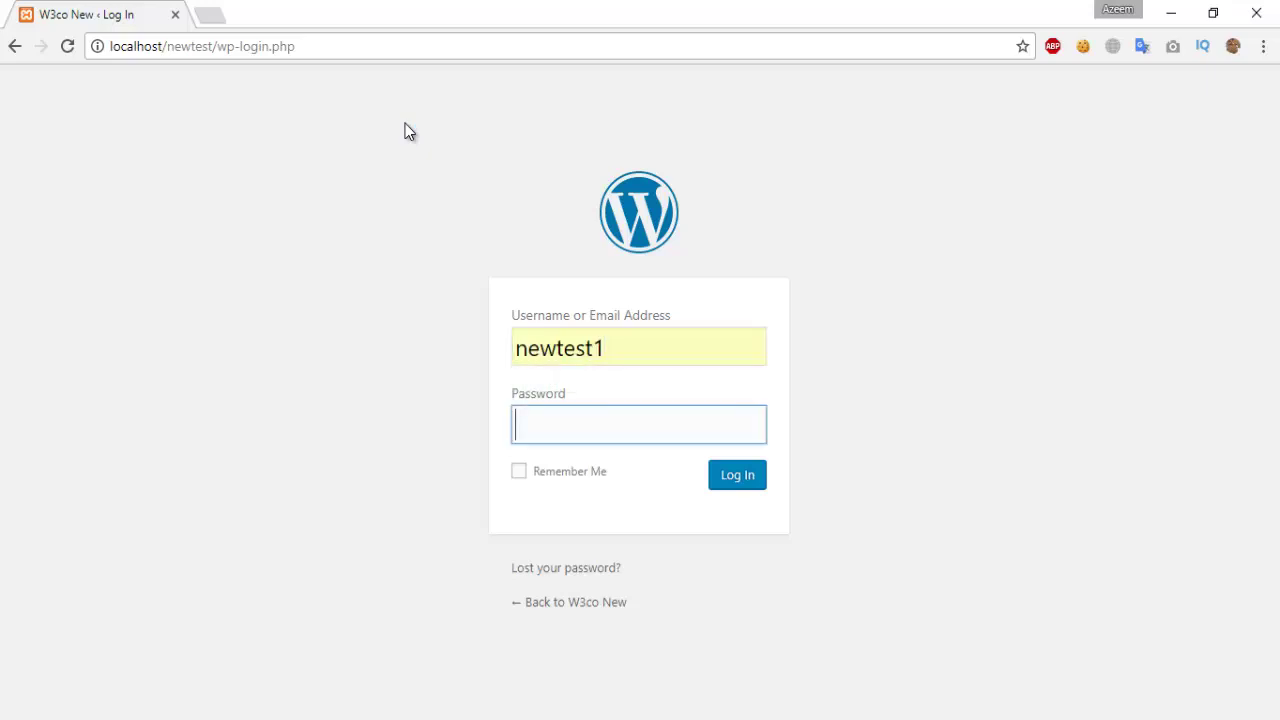
pyautogui.write('••••••••••••')
pyautogui.press('Return')
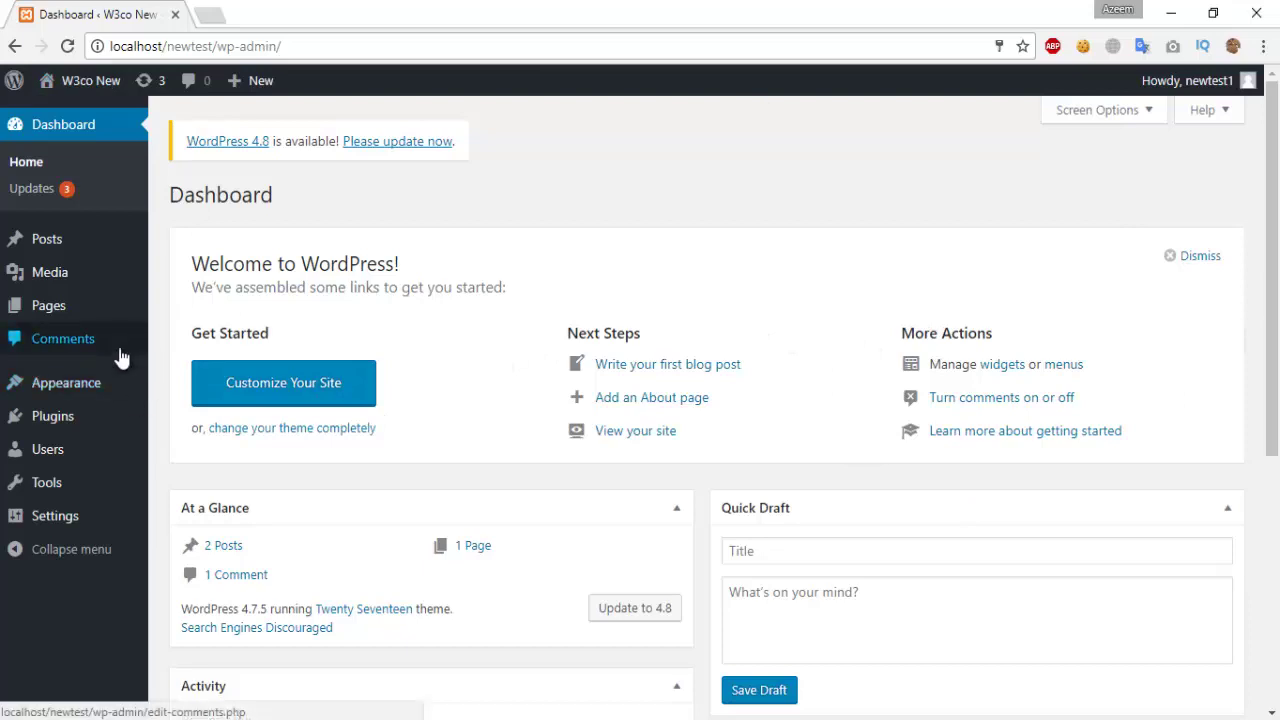
pyautogui.moveTo(14, 80)
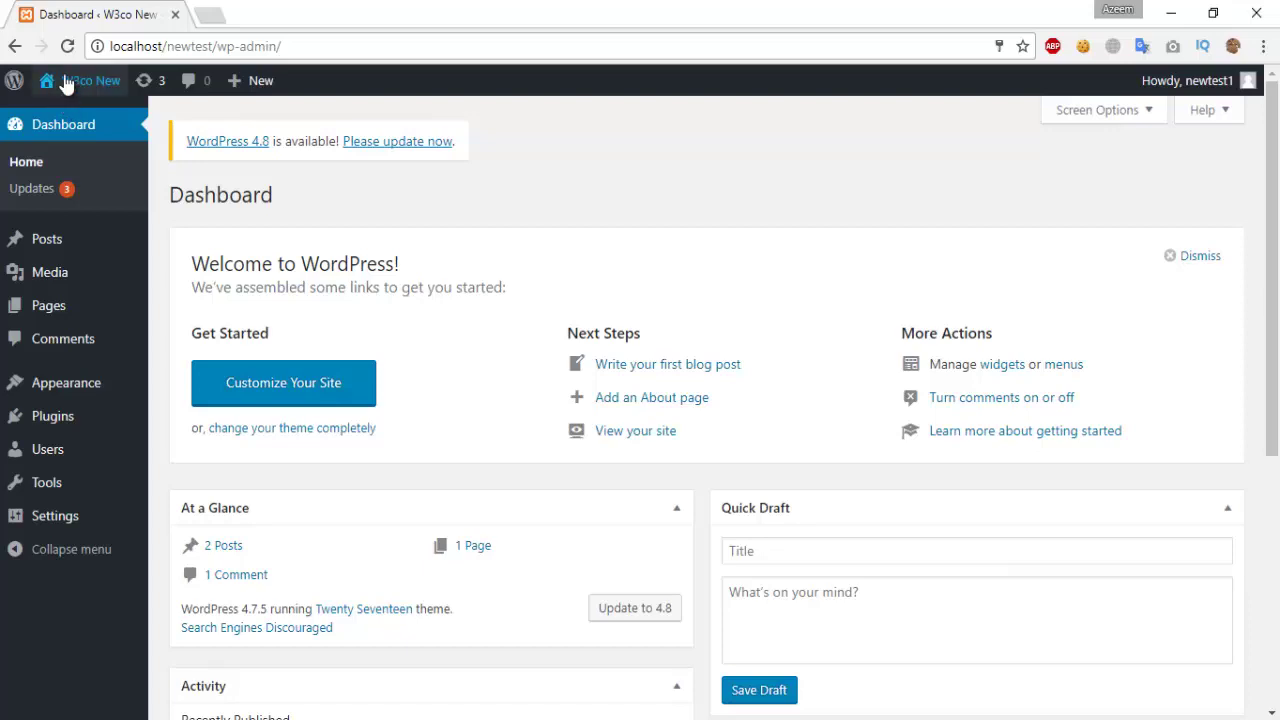
# Step: Open the W3co New public homepage in a new tab, scroll through it, and return to the Dashboard
pyautogui.rightClick(66, 119)
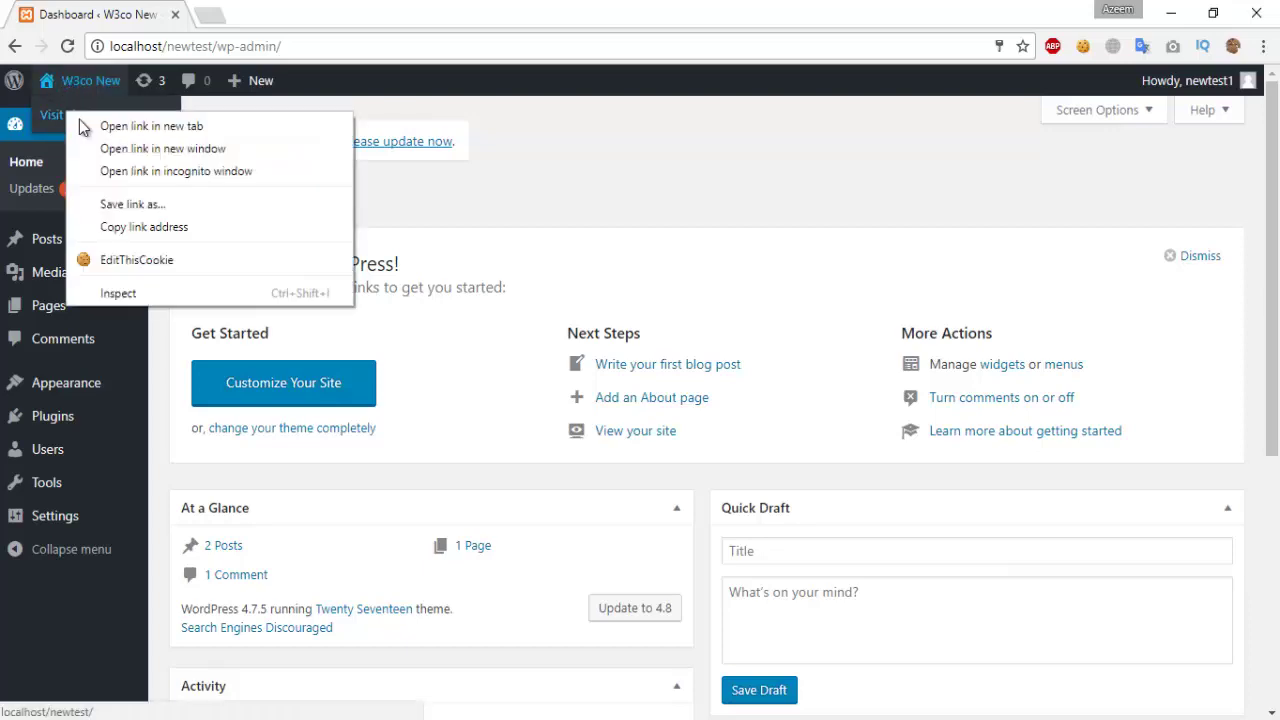
pyautogui.click(84, 124)
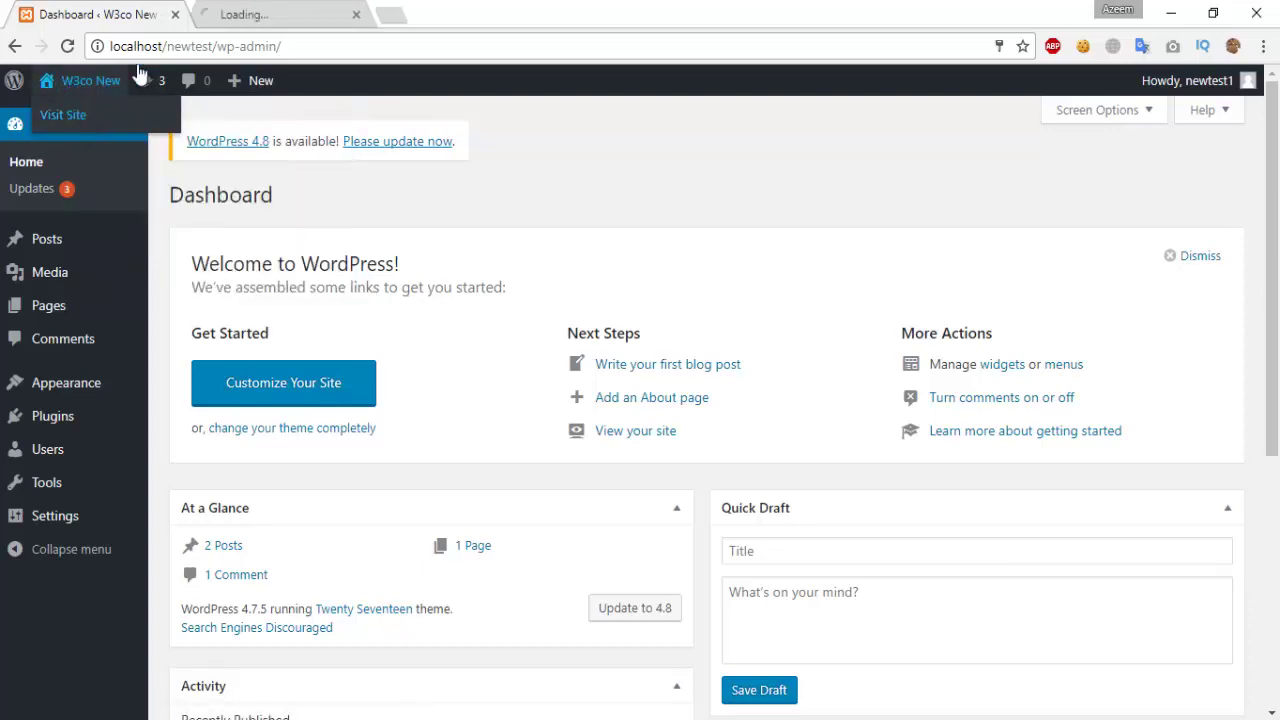
pyautogui.click(300, 12)
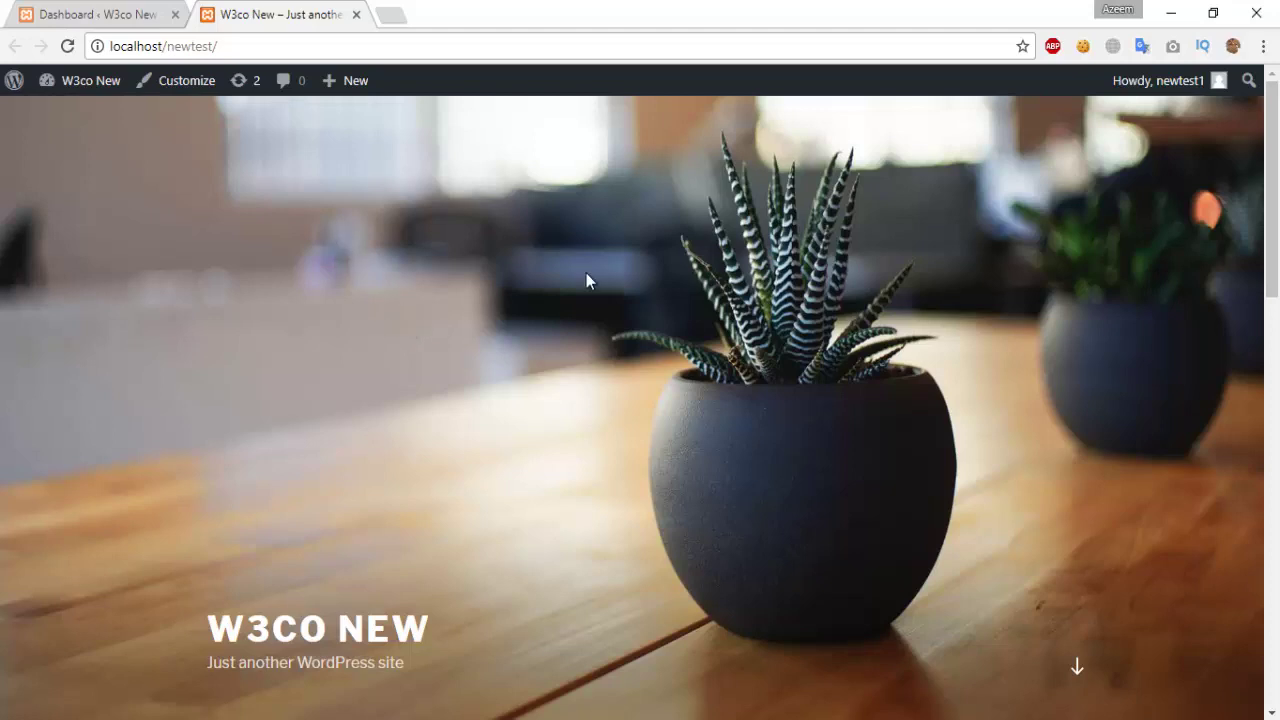
pyautogui.scroll(-5, 655, 540)
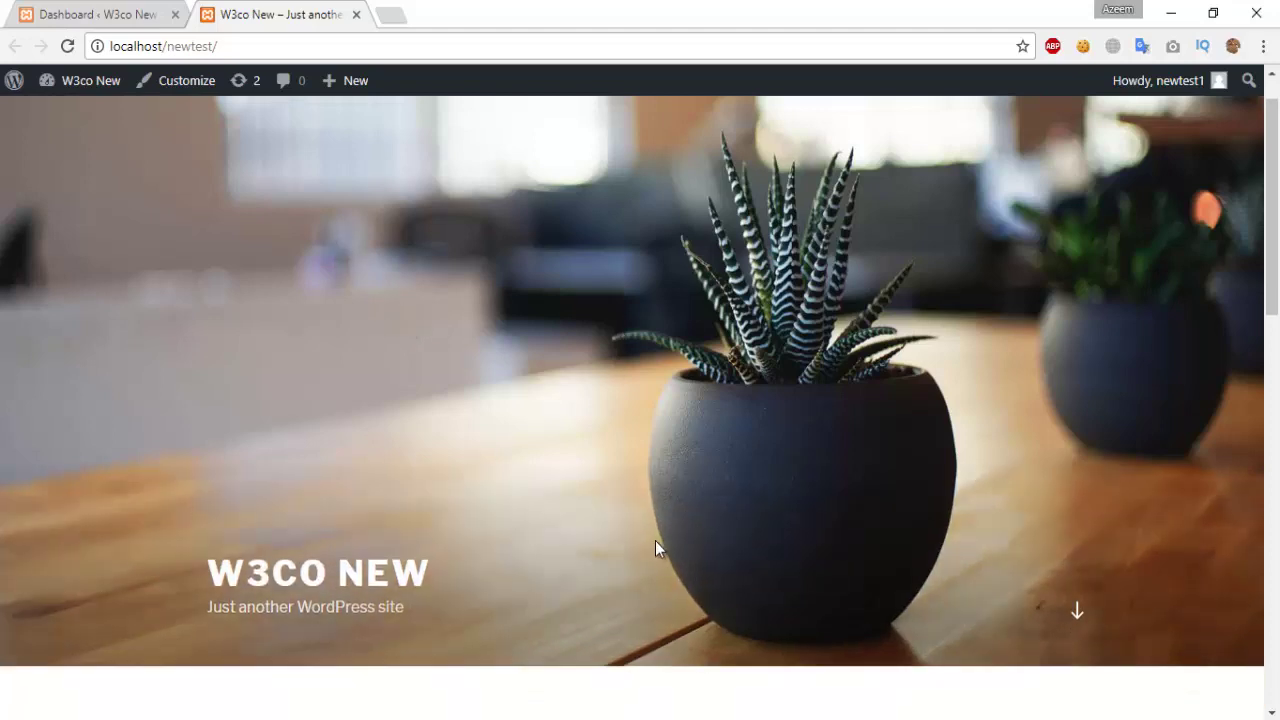
pyautogui.scroll(-10, 650, 525)
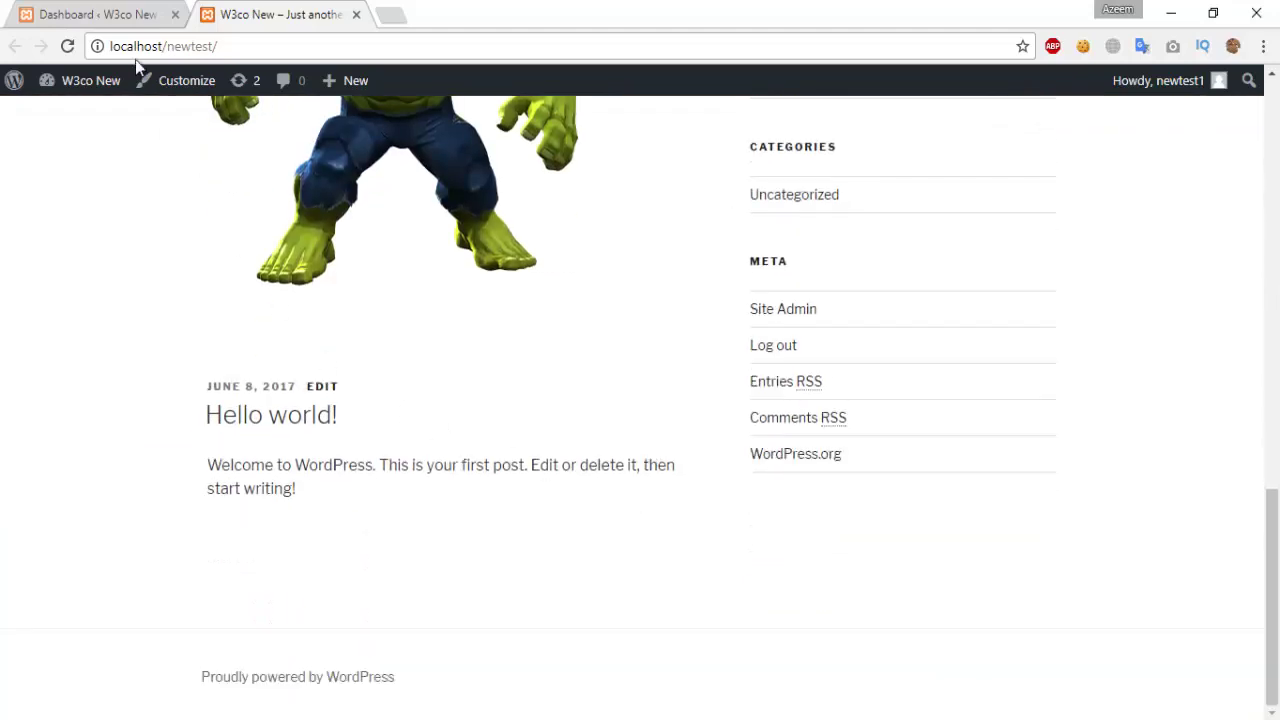
pyautogui.click(122, 8)
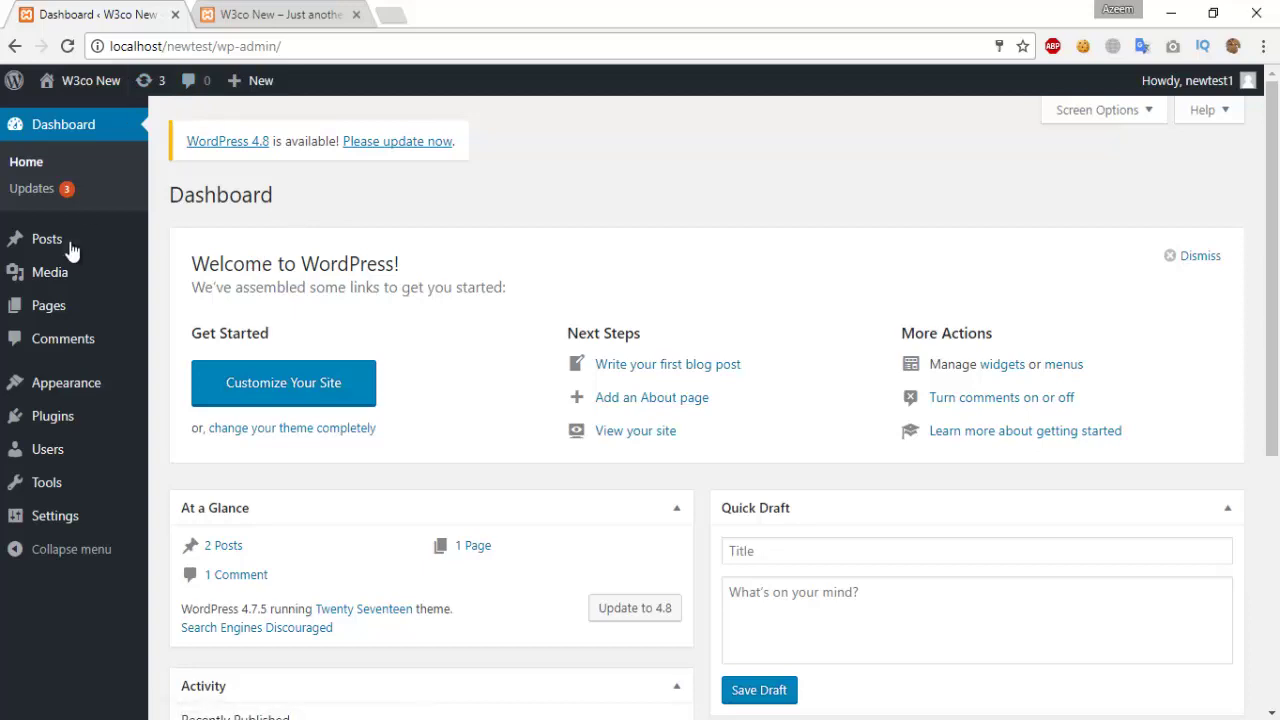
# Step: Open the Updates page from the Dashboard menu in the sidebar
pyautogui.click(20, 190)
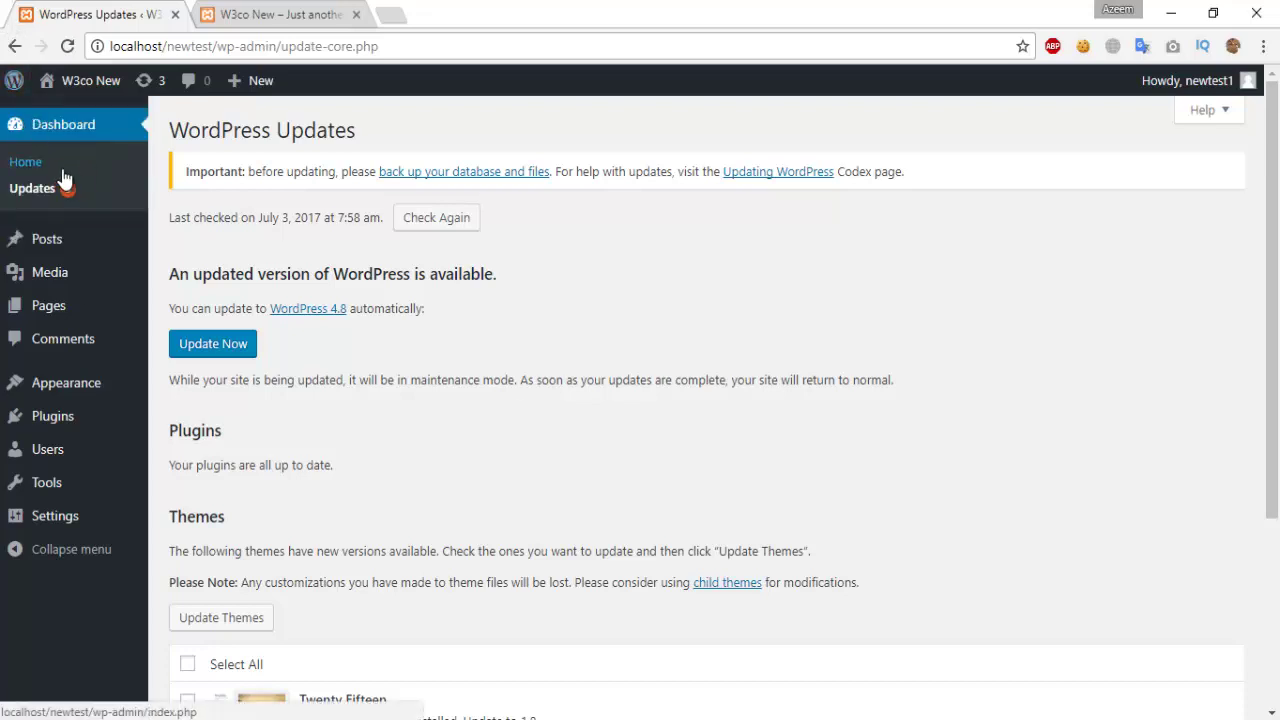
# Step: Scroll through the WordPress 4.8 and theme updates, then go to the Posts list
pyautogui.scroll(-3, 497, 246)
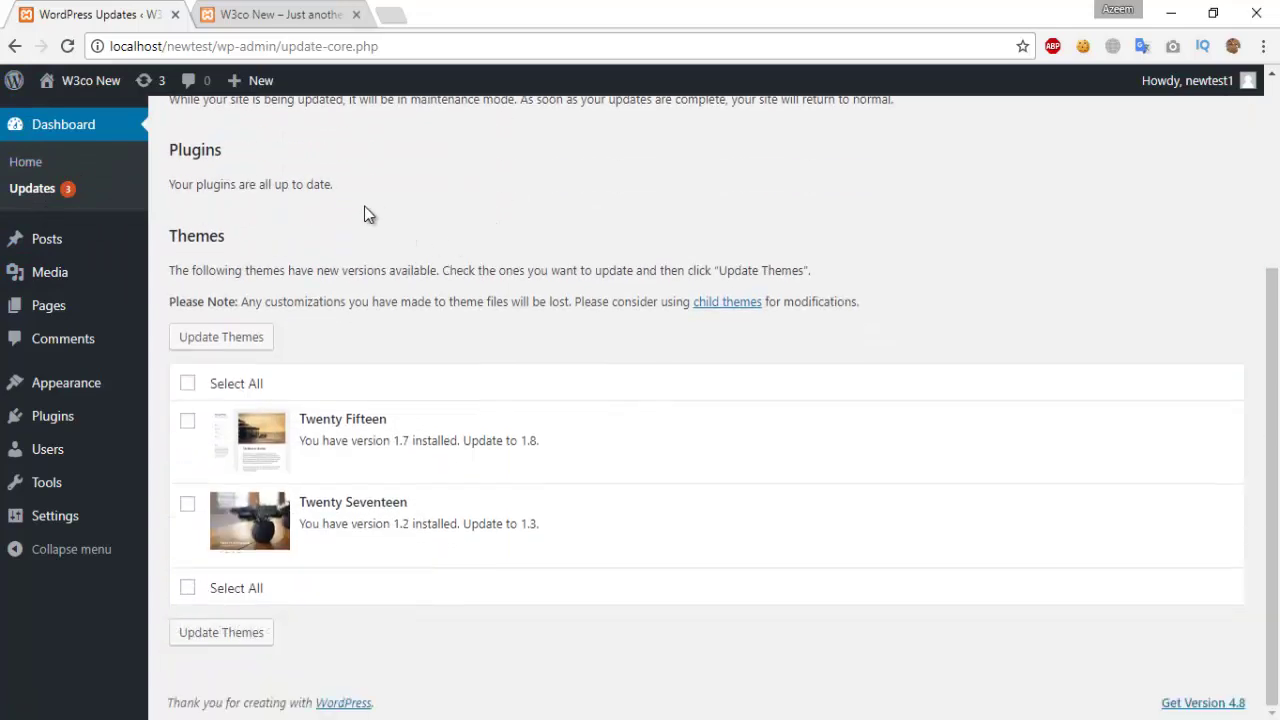
pyautogui.scroll(2, 334, 212)
pyautogui.moveTo(168, 222); pyautogui.dragTo(405, 230)
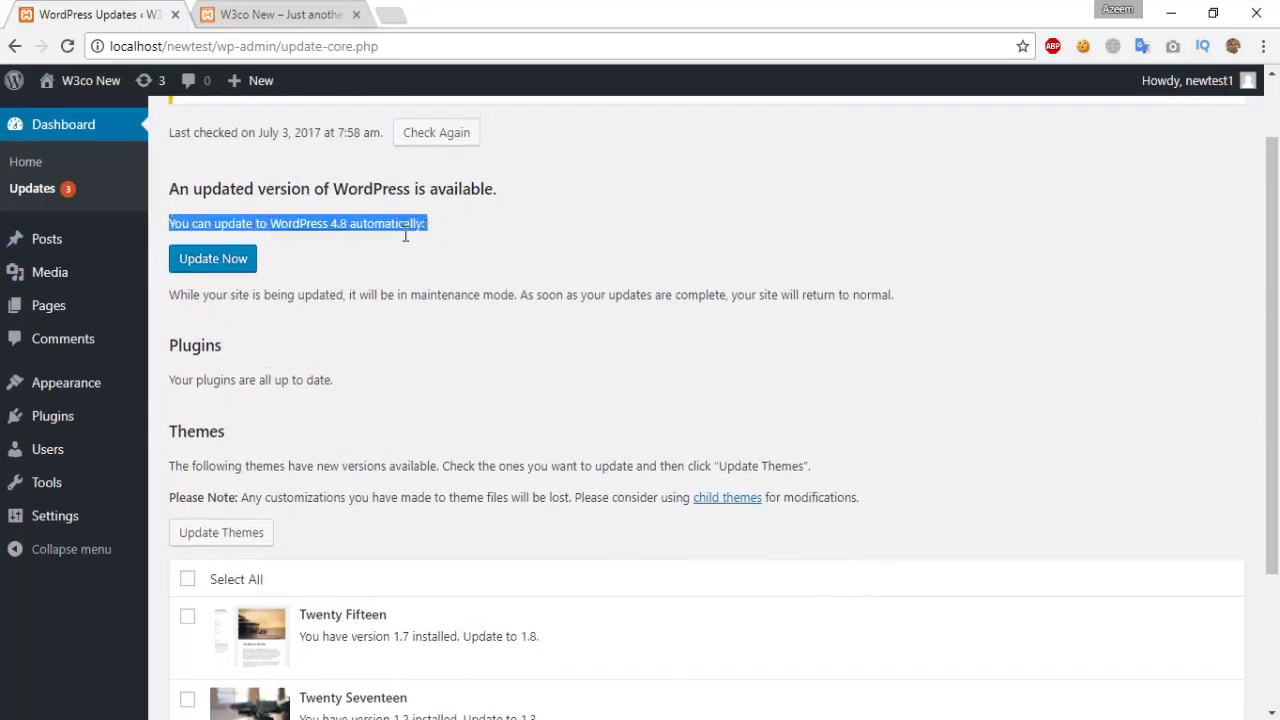
pyautogui.click(520, 238)
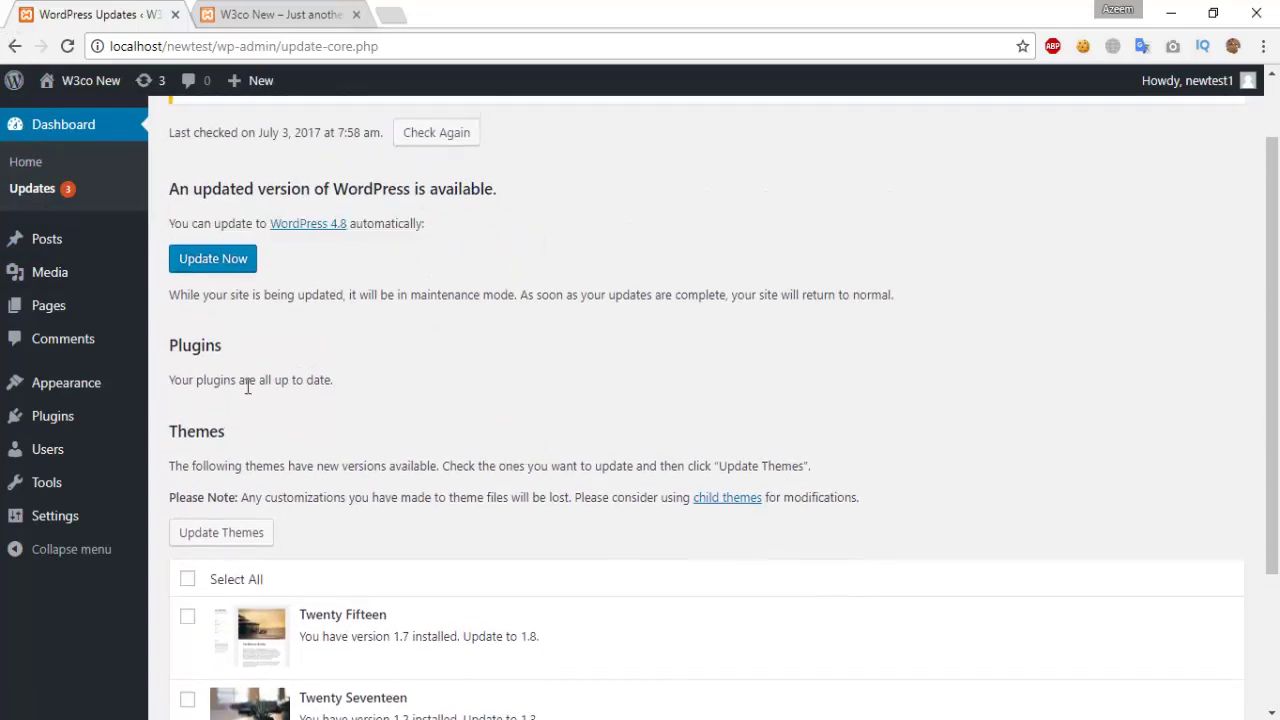
pyautogui.scroll(-2, 428, 364)
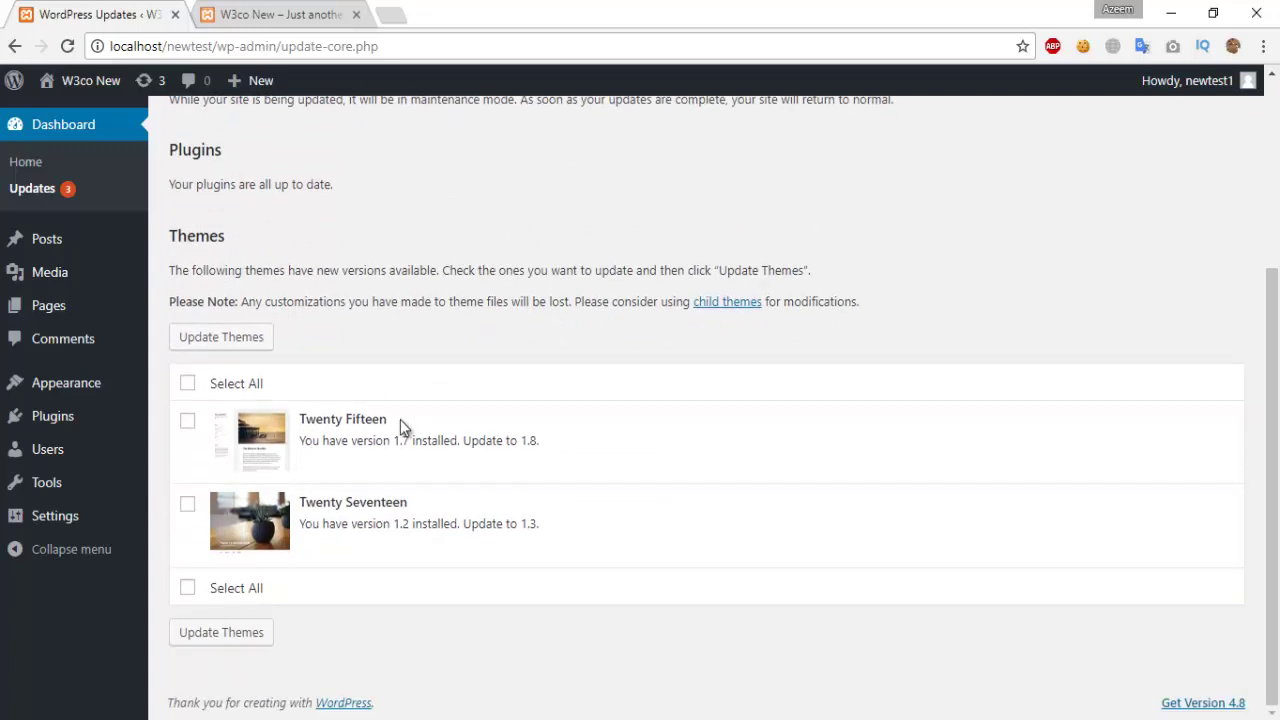
pyautogui.scroll(2, 417, 425)
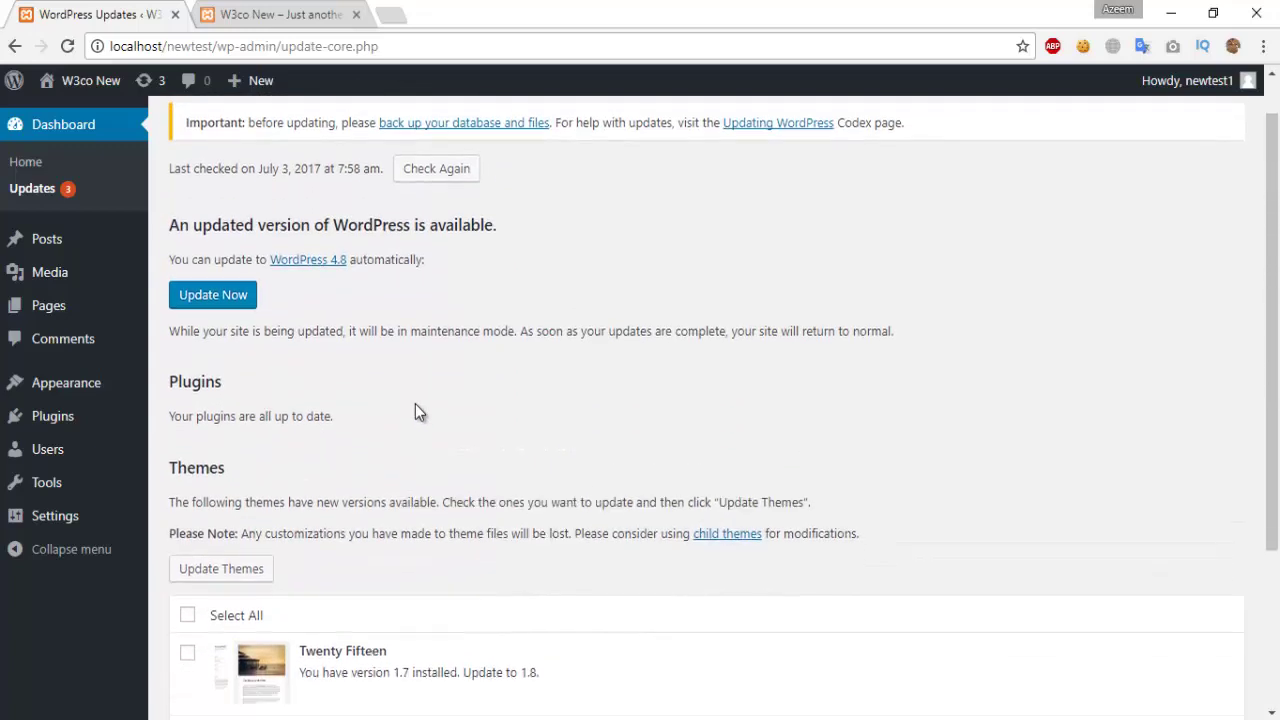
pyautogui.scroll(-2, 415, 404)
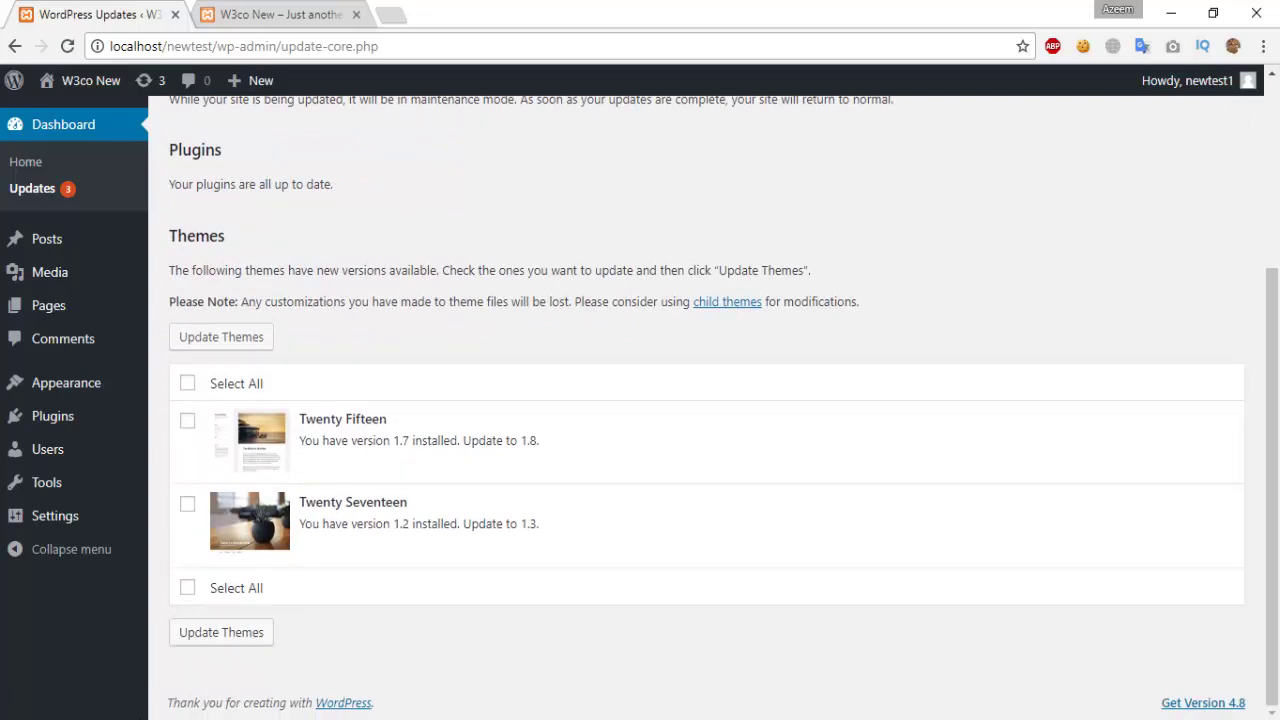
pyautogui.scroll(3, 183, 617)
pyautogui.moveTo(75, 237)
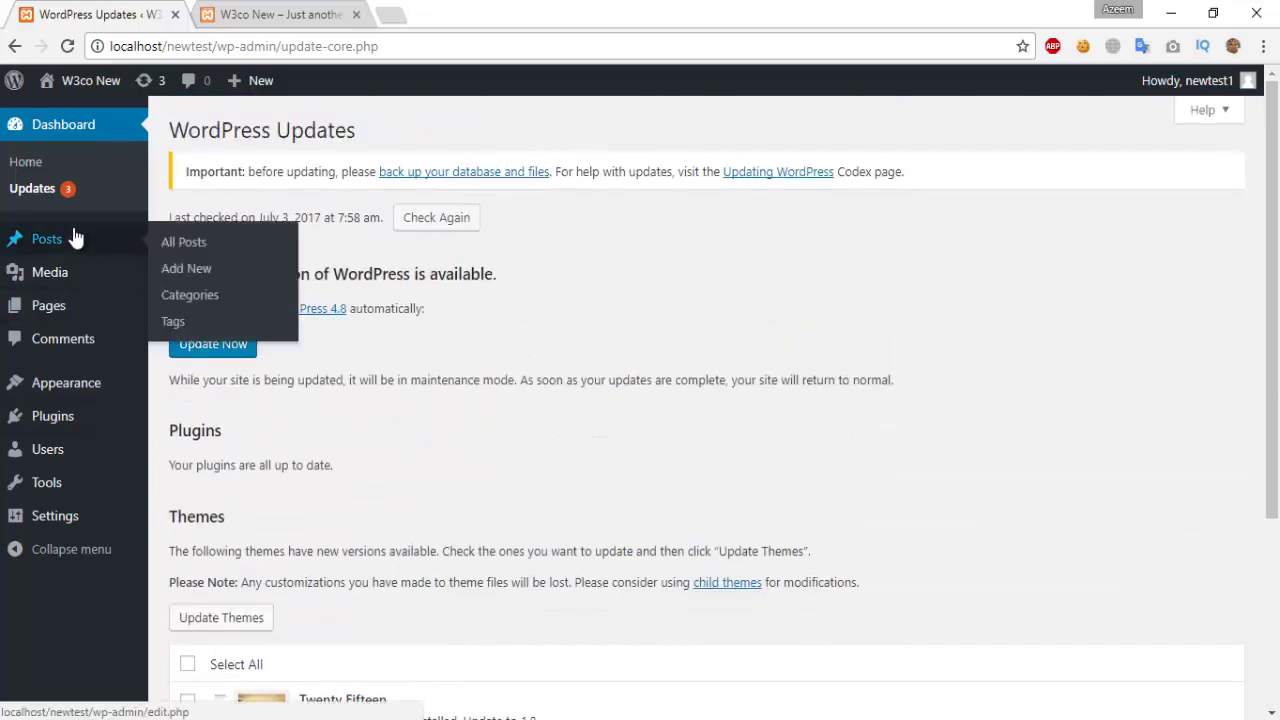
pyautogui.click(64, 237)
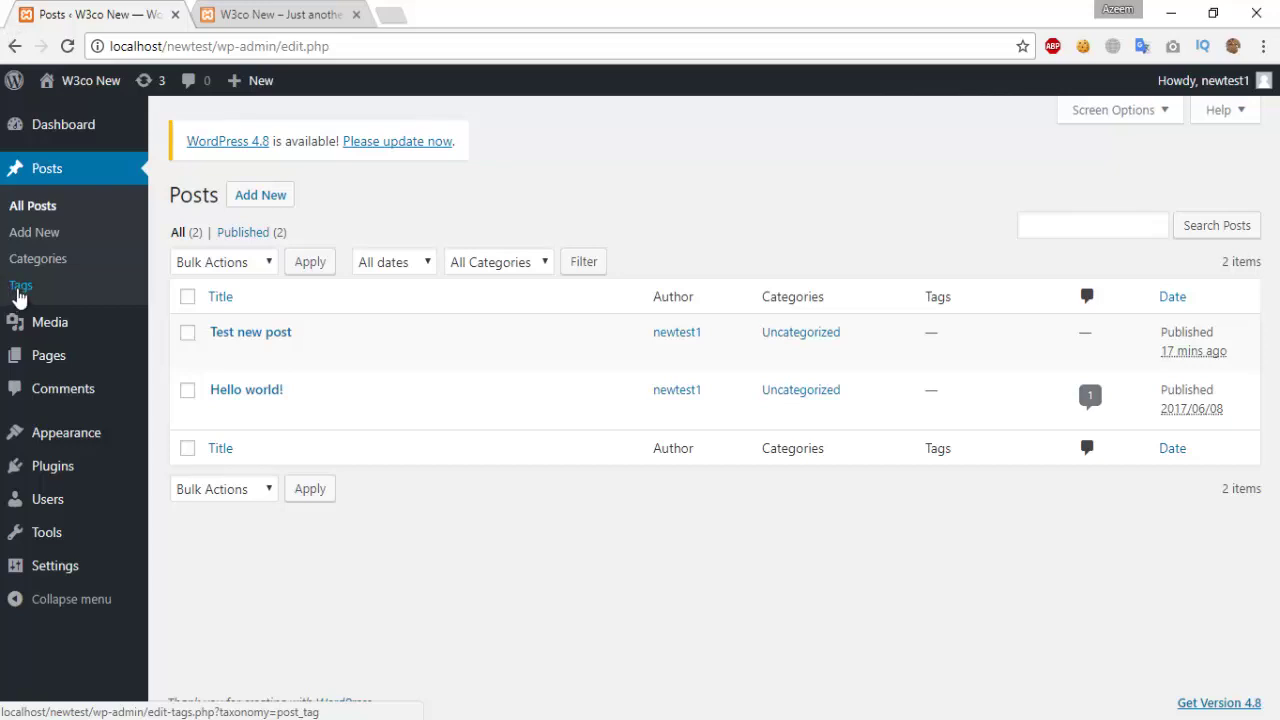
# Step: Start a new post with Add New from the Posts list
pyautogui.moveTo(57, 326)
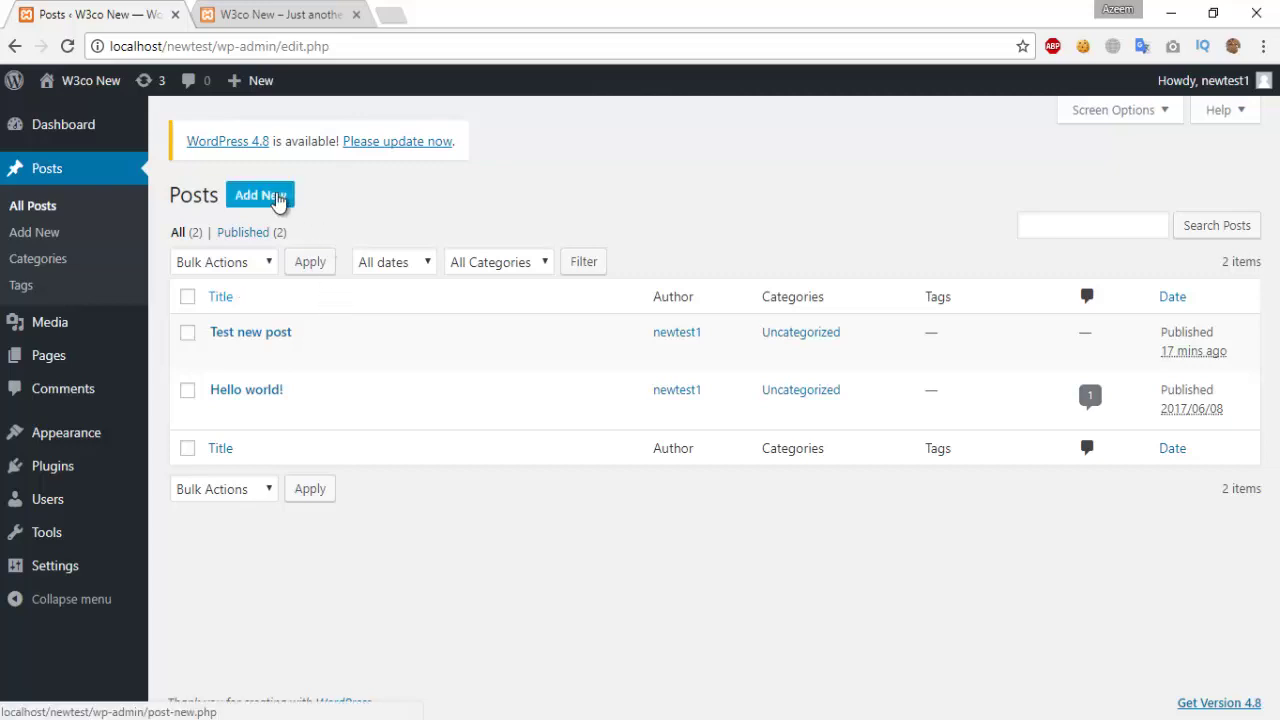
pyautogui.click(278, 198)
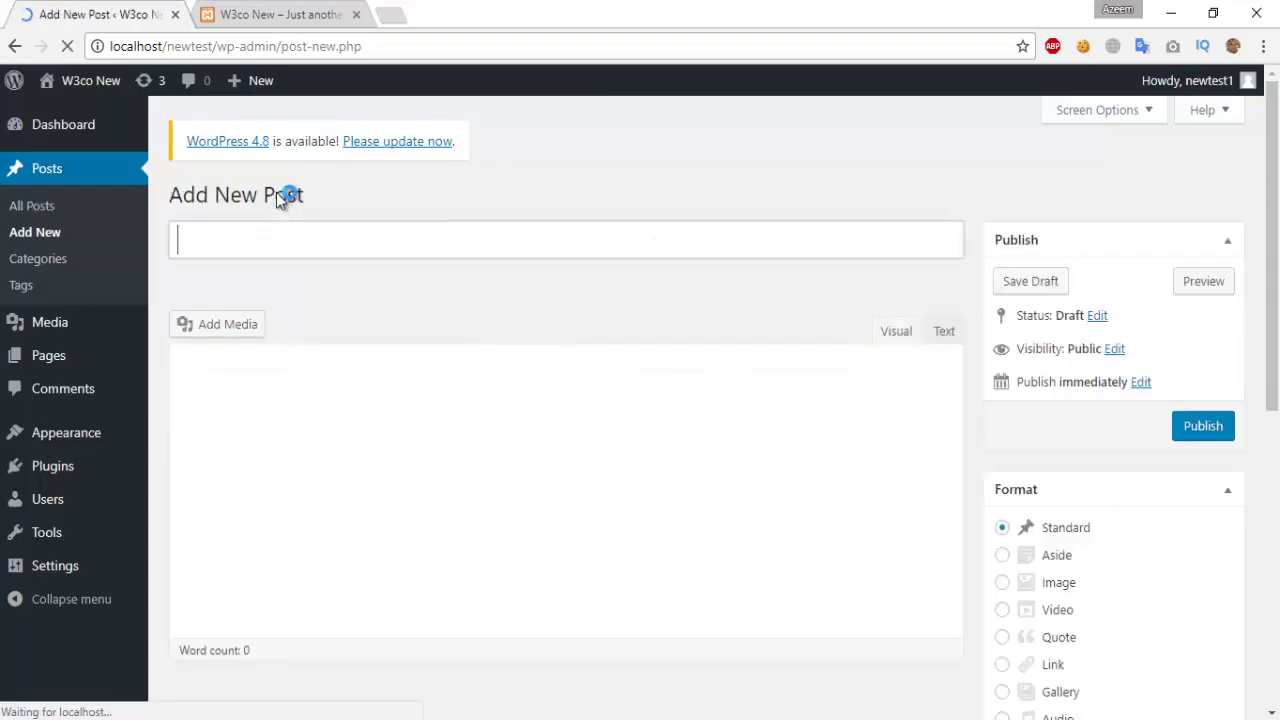
# Step: Title the post 'asgdjashdgjagsjd' and begin the body with filler text
pyautogui.click(304, 245)
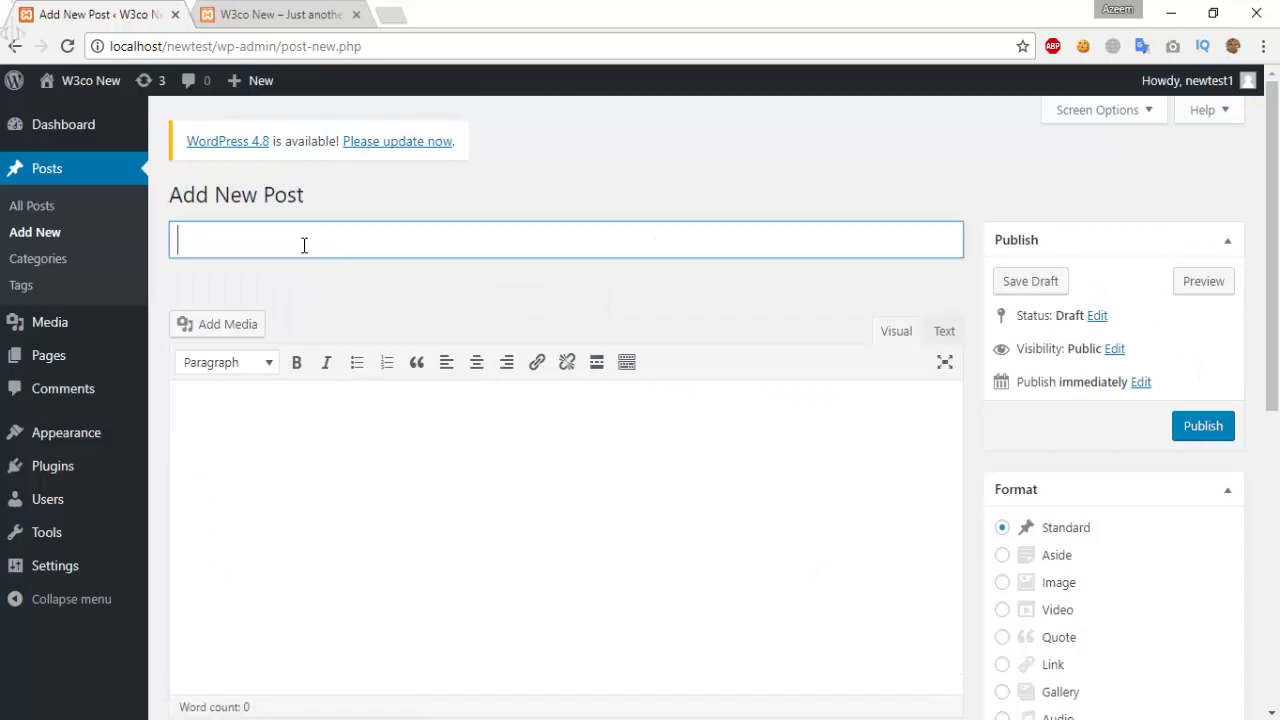
pyautogui.write('asgdjashdgjagsjd')
pyautogui.press('Tab')
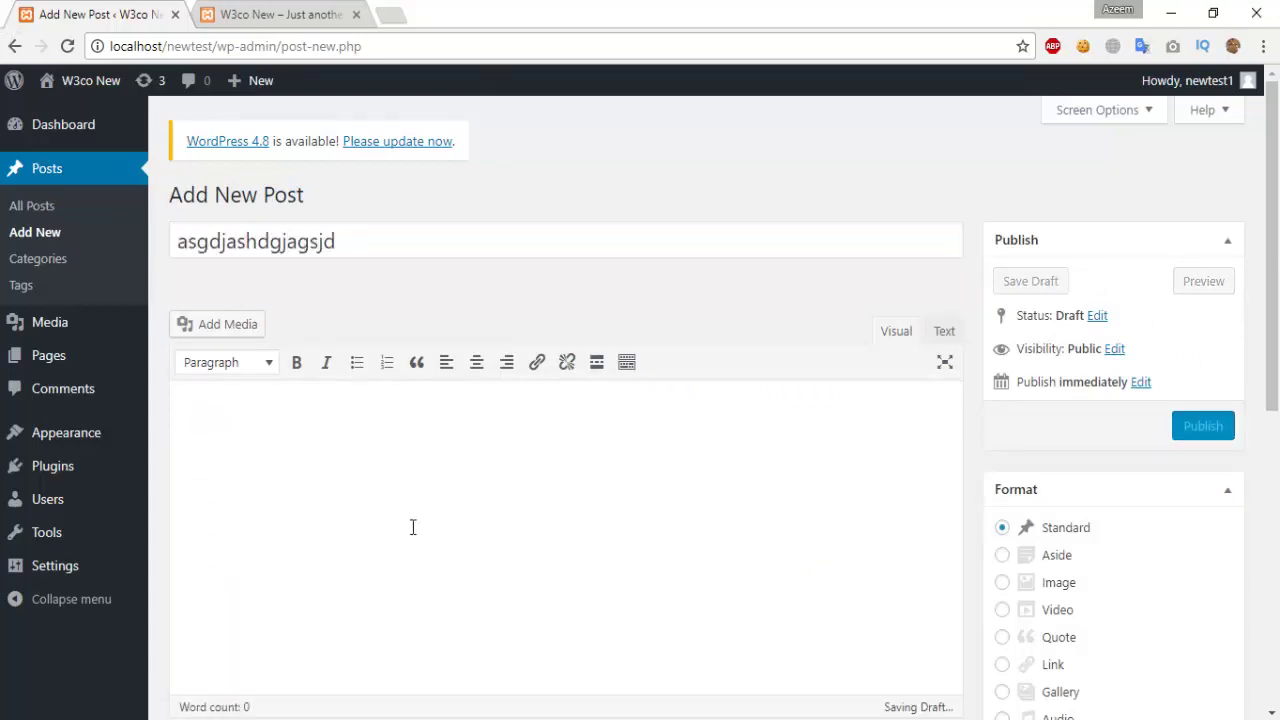
pyautogui.write('safdghafdhahgfsdgaghdsfhgafsghdfhagsd')
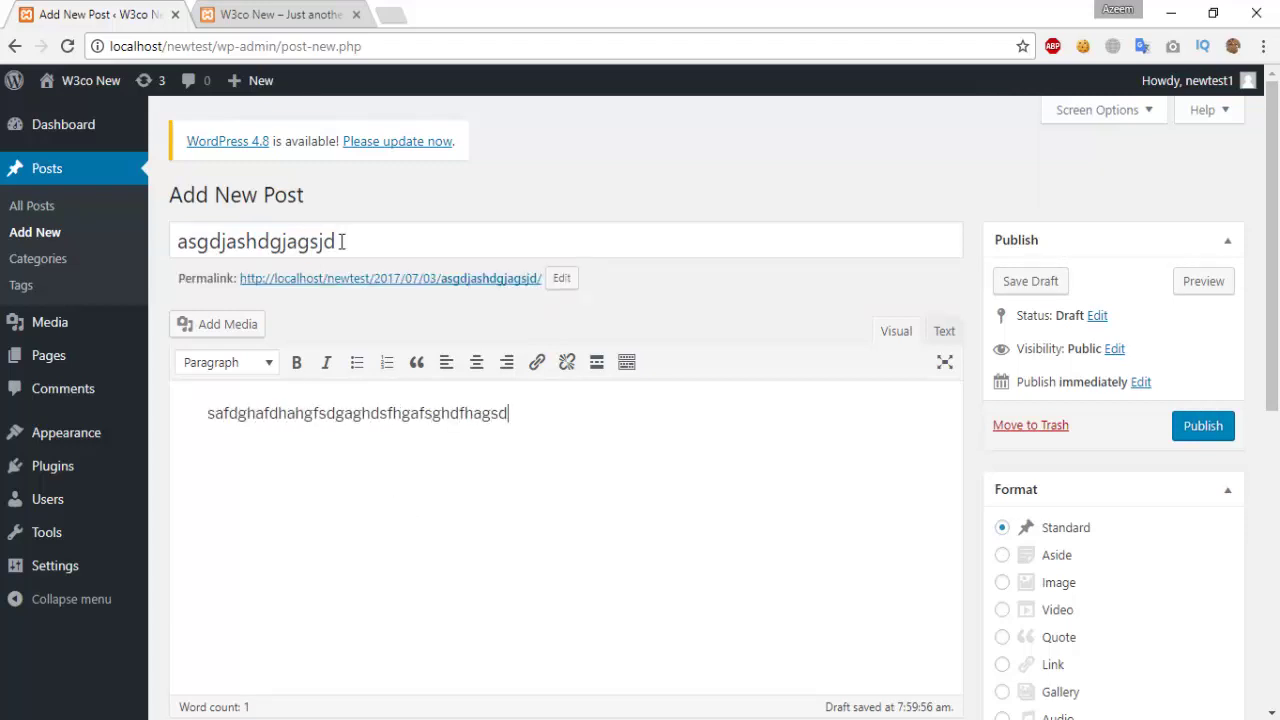
pyautogui.moveTo(340, 241); pyautogui.dragTo(176, 241)
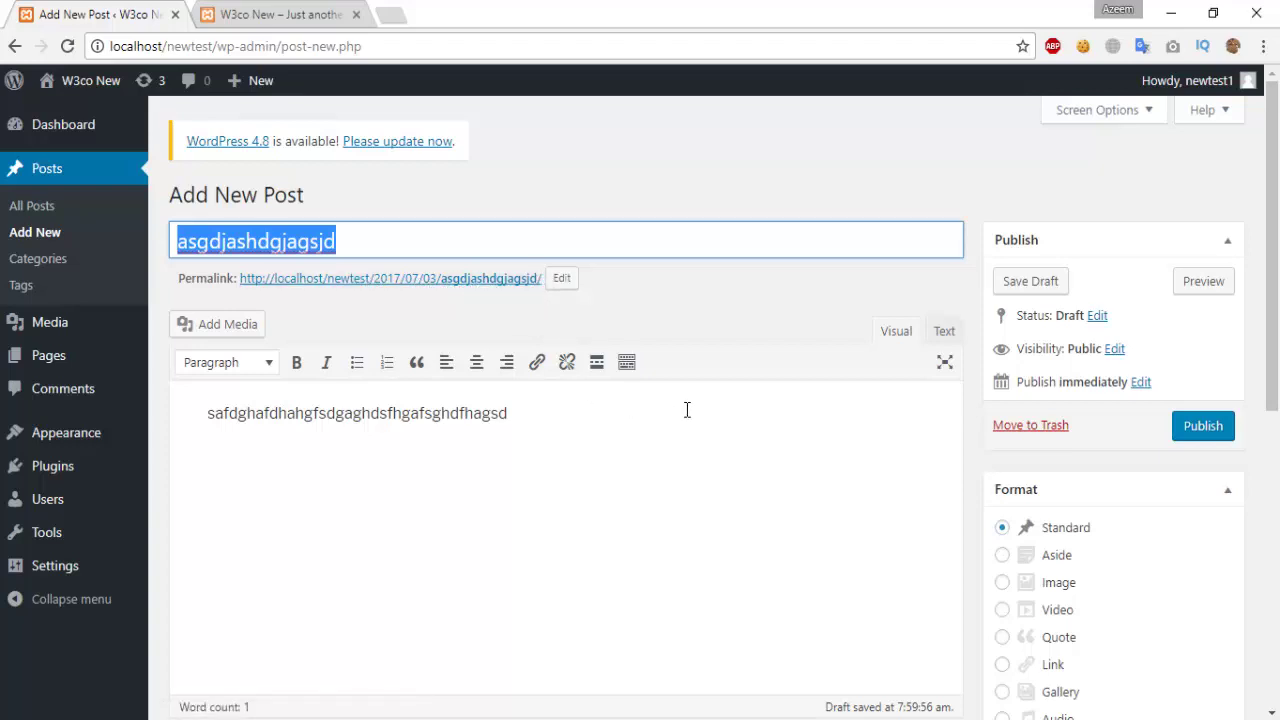
pyautogui.click(640, 433)
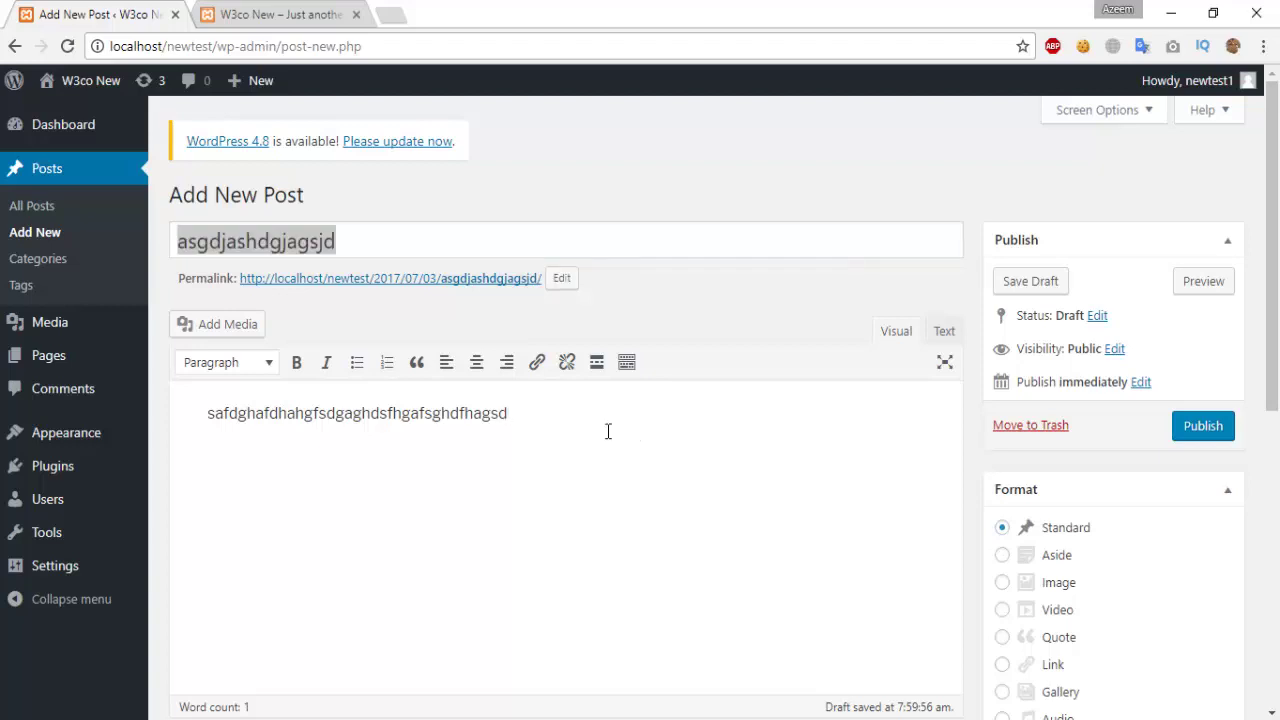
# Step: Type three filler body paragraphs and insert an empty paragraph above the first
pyautogui.write('dgaghsdgahgdjga')
pyautogui.press('Return')
pyautogui.write('gfadghfafdhgafsghdfasd')
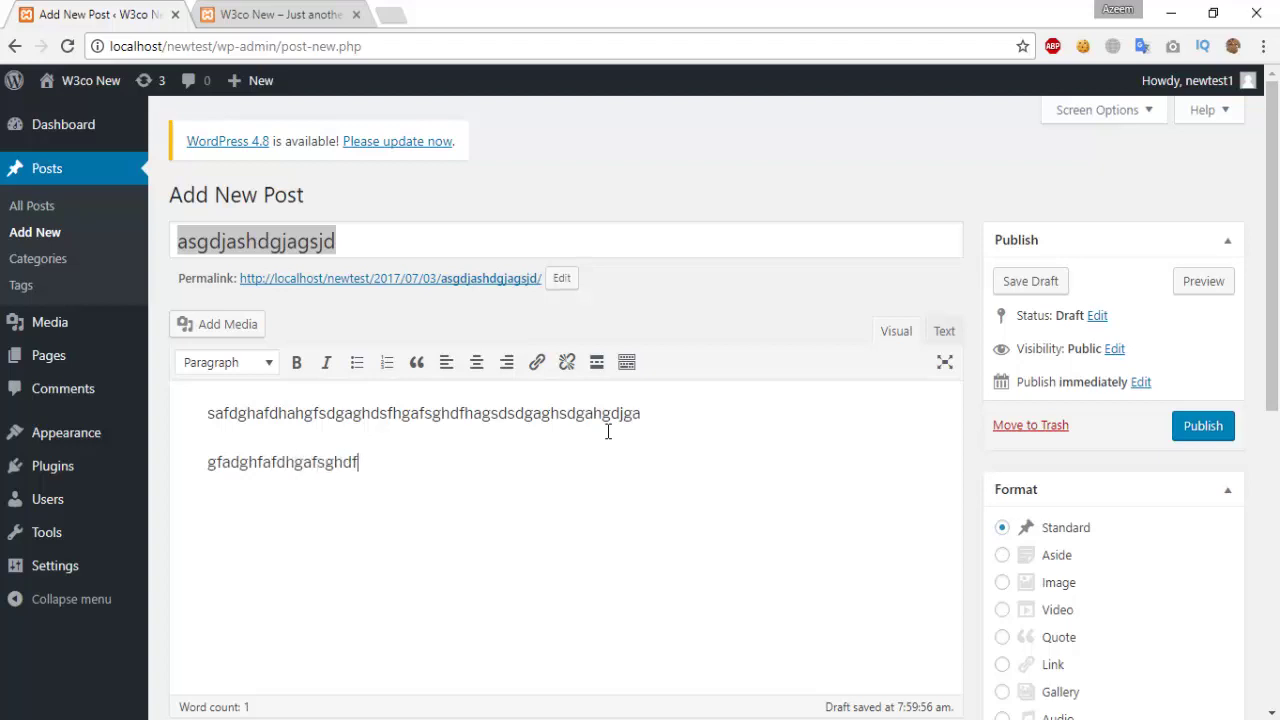
pyautogui.press('Return')
pyautogui.write('asdgahdsgasdhaghsdgas')
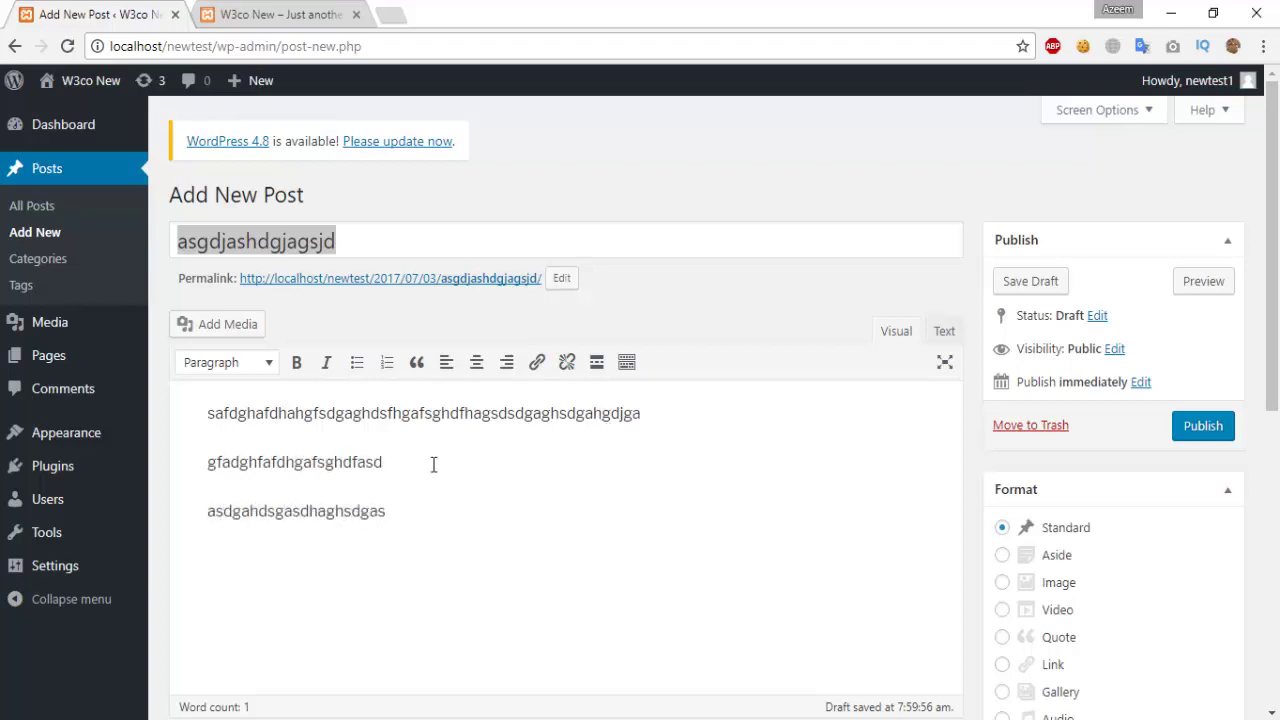
pyautogui.press('Return')
pyautogui.moveTo(340, 534); pyautogui.dragTo(231, 403)
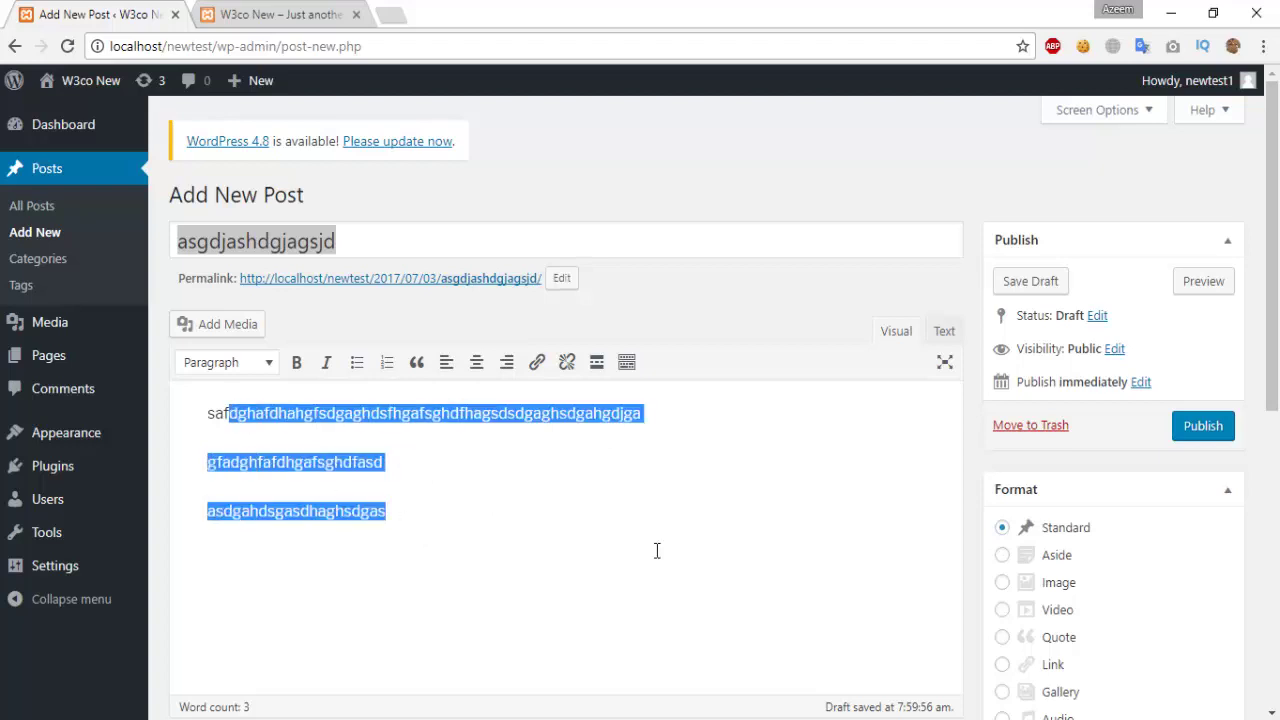
pyautogui.click(650, 548)
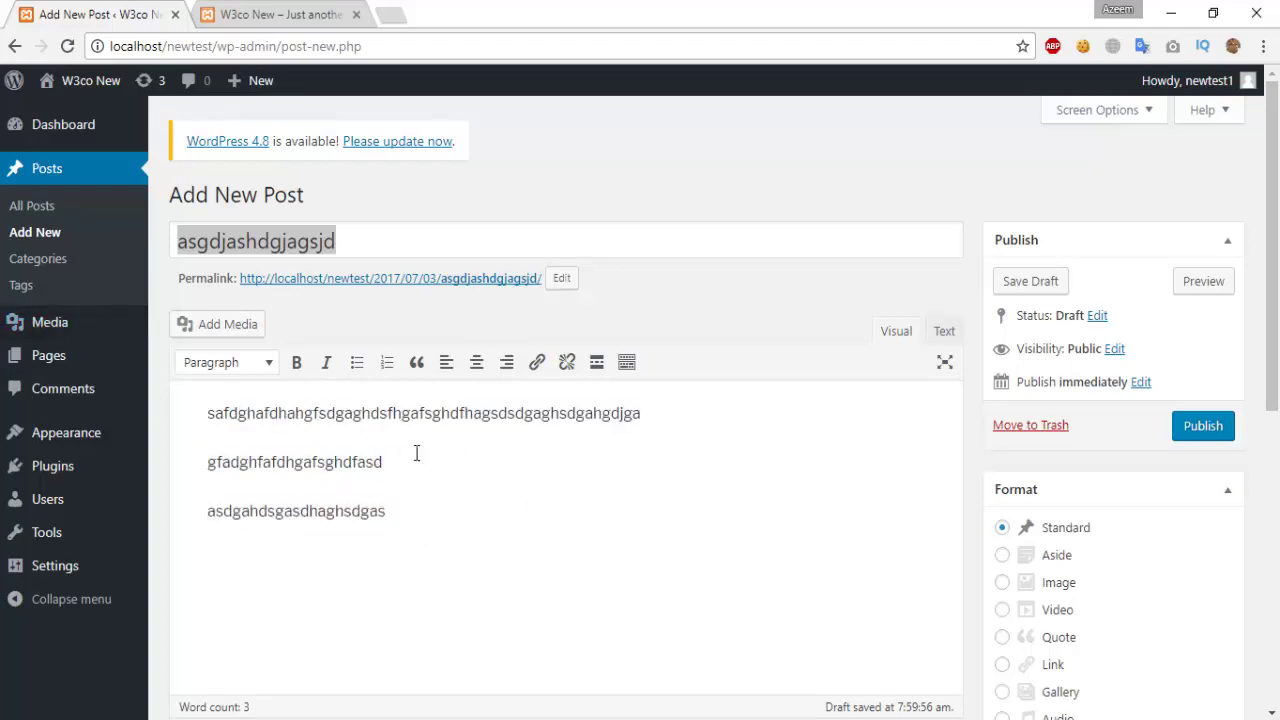
pyautogui.click(200, 402)
pyautogui.press('Return')
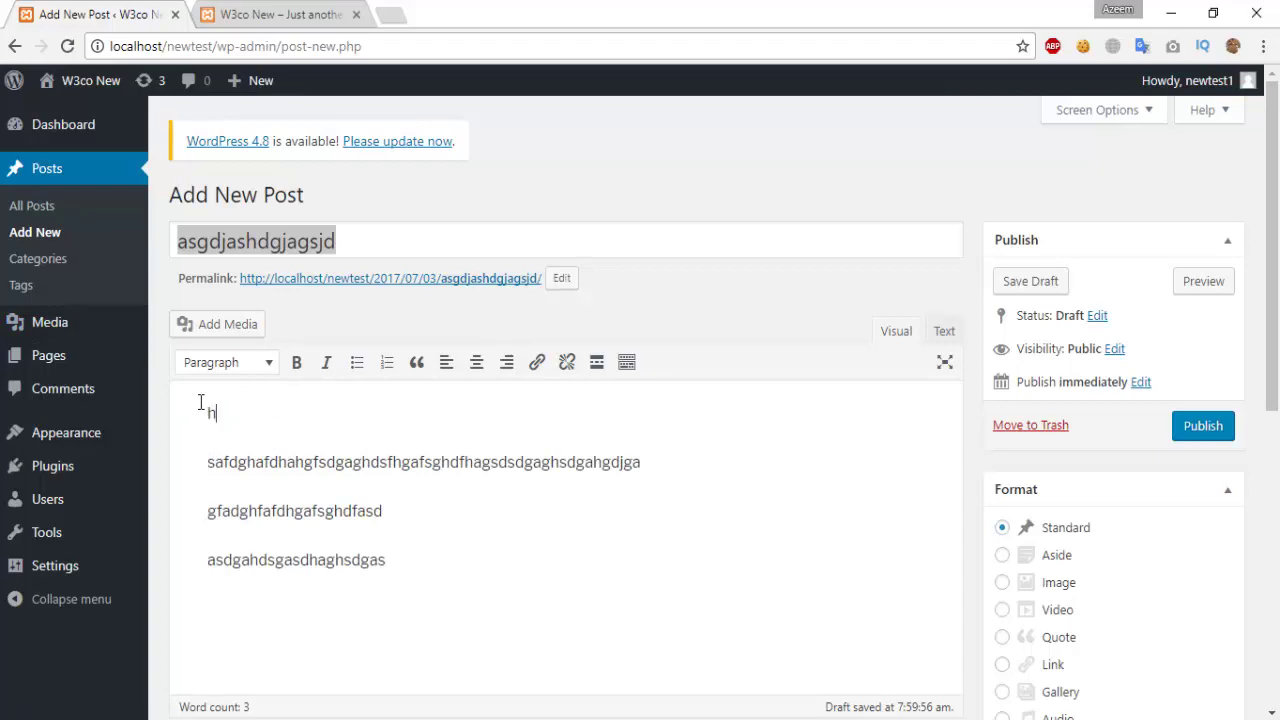
# Step: Type a placeholder first line 'hhhhh' and format it as Heading 1
pyautogui.write('hhhhh')
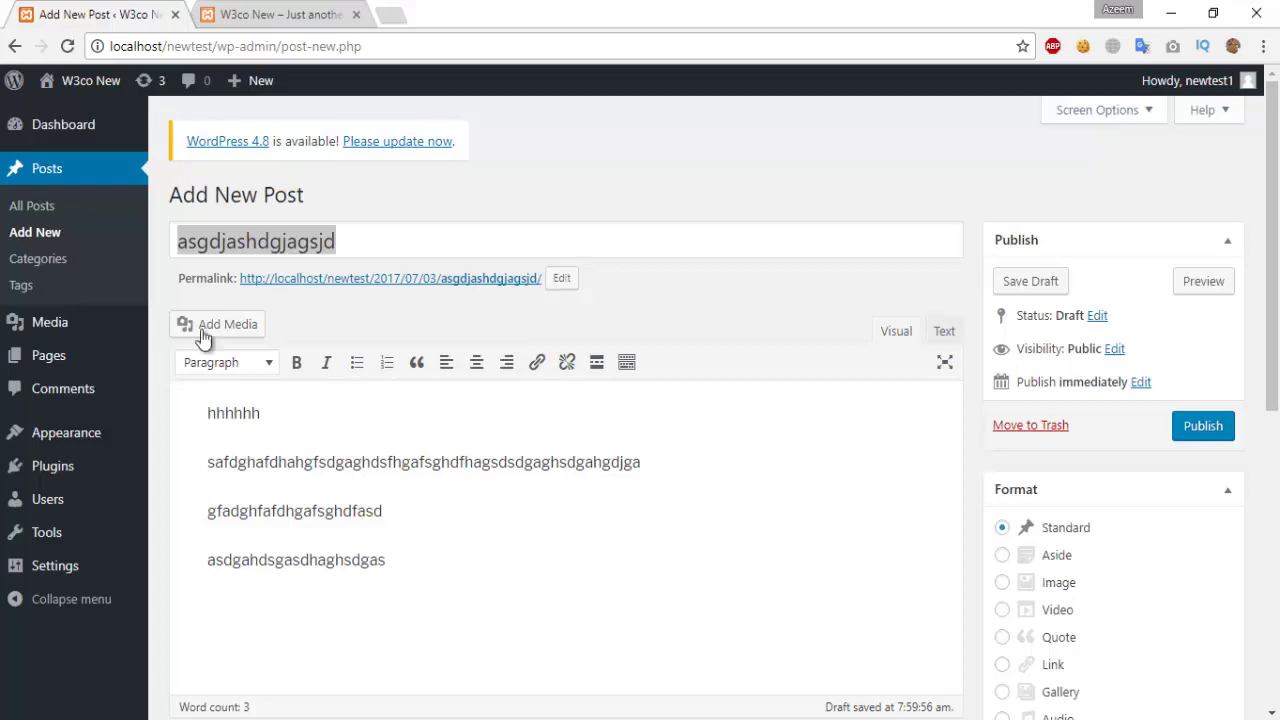
pyautogui.moveTo(275, 415); pyautogui.dragTo(204, 413)
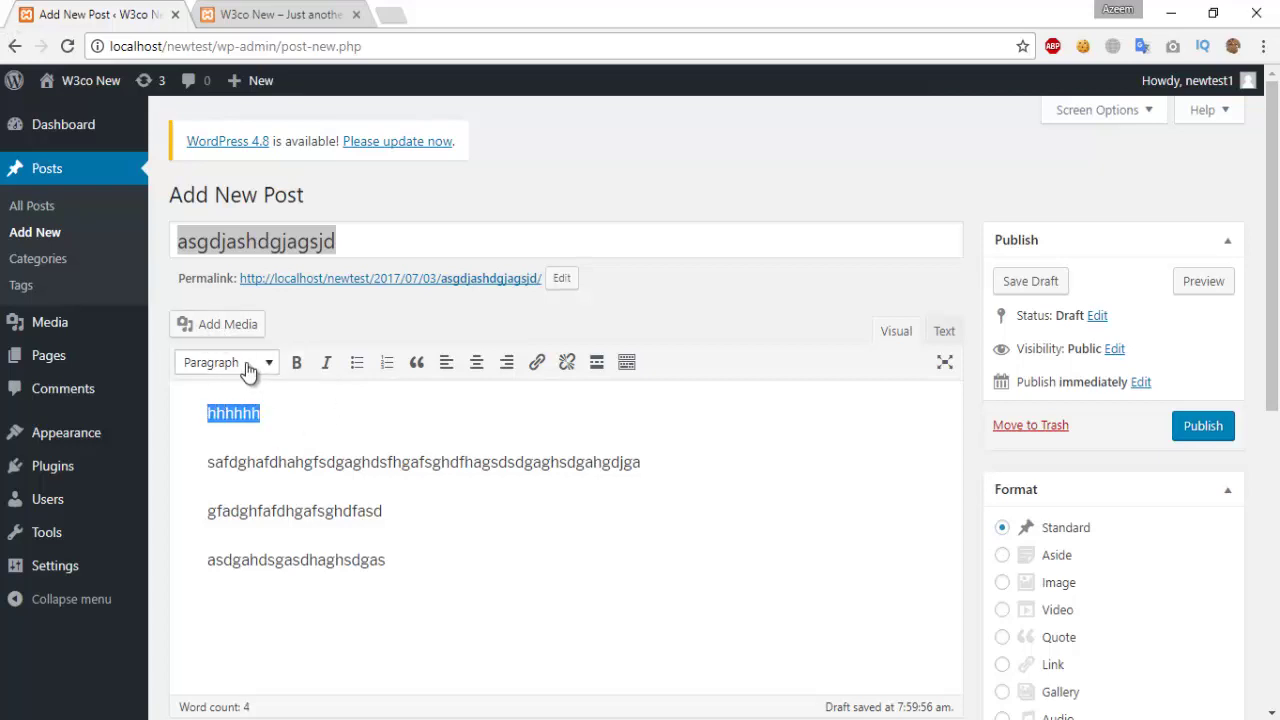
pyautogui.click(268, 364)
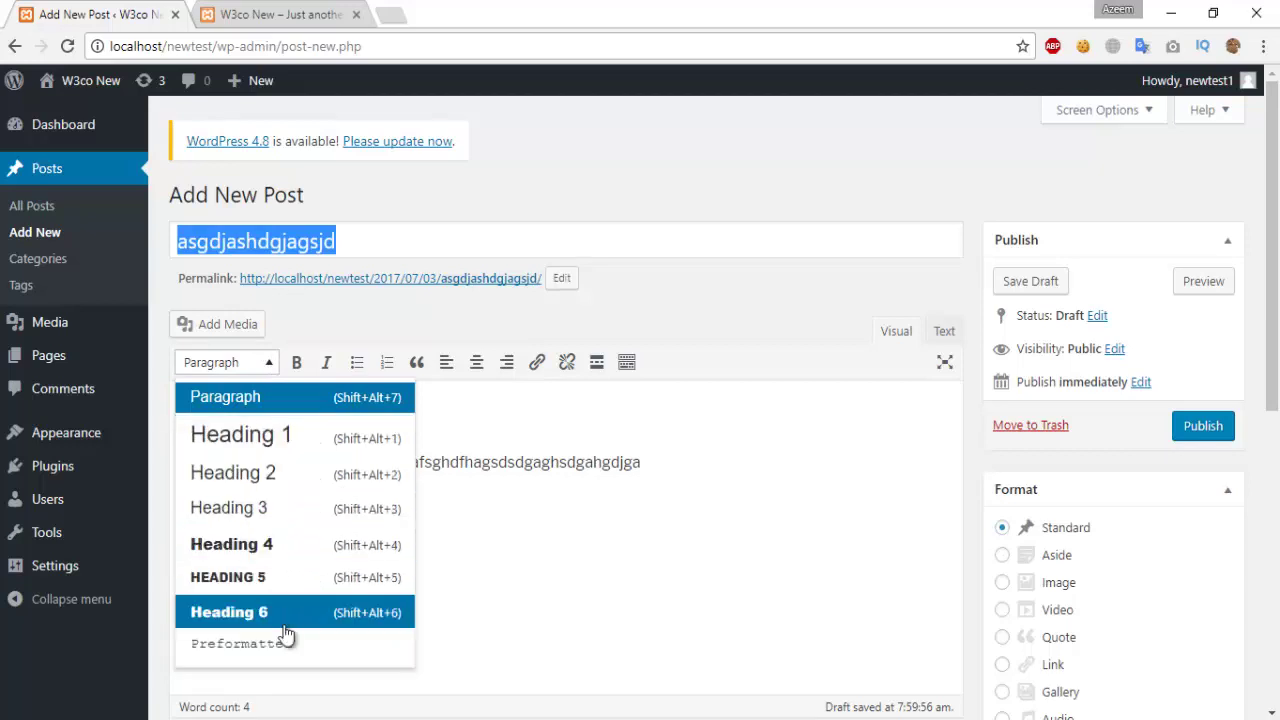
pyautogui.click(313, 435)
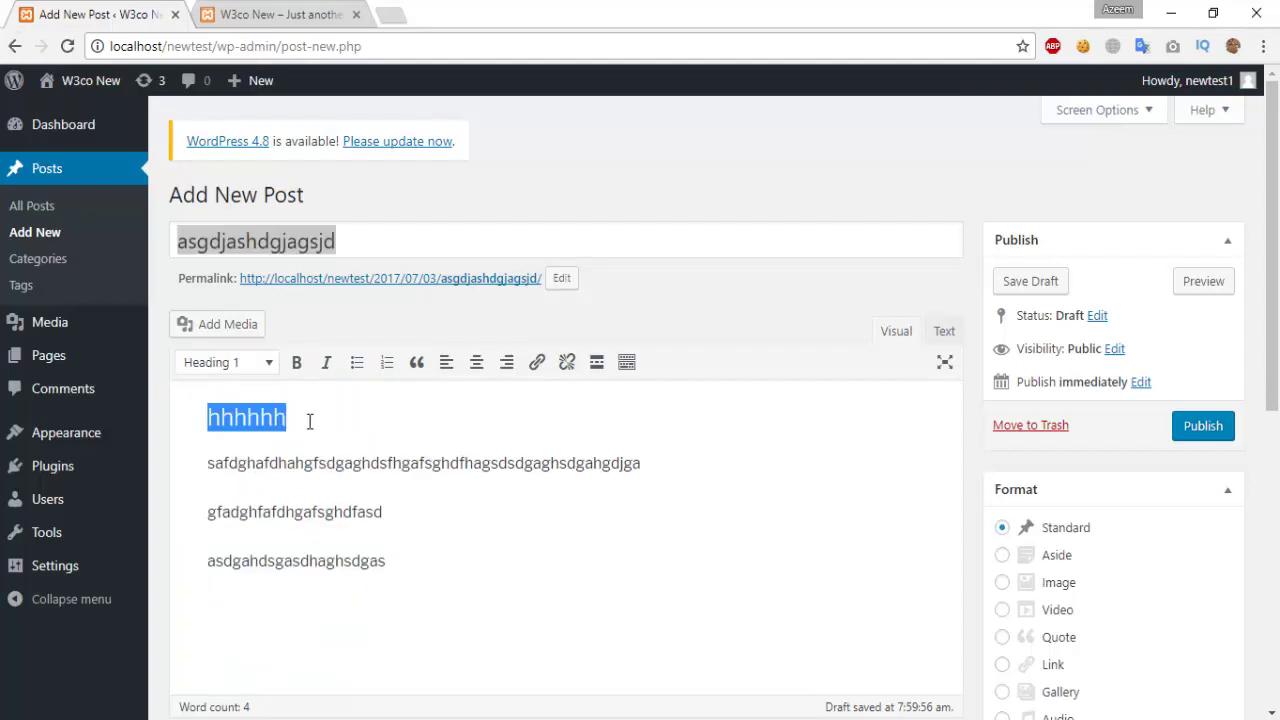
pyautogui.click(310, 421)
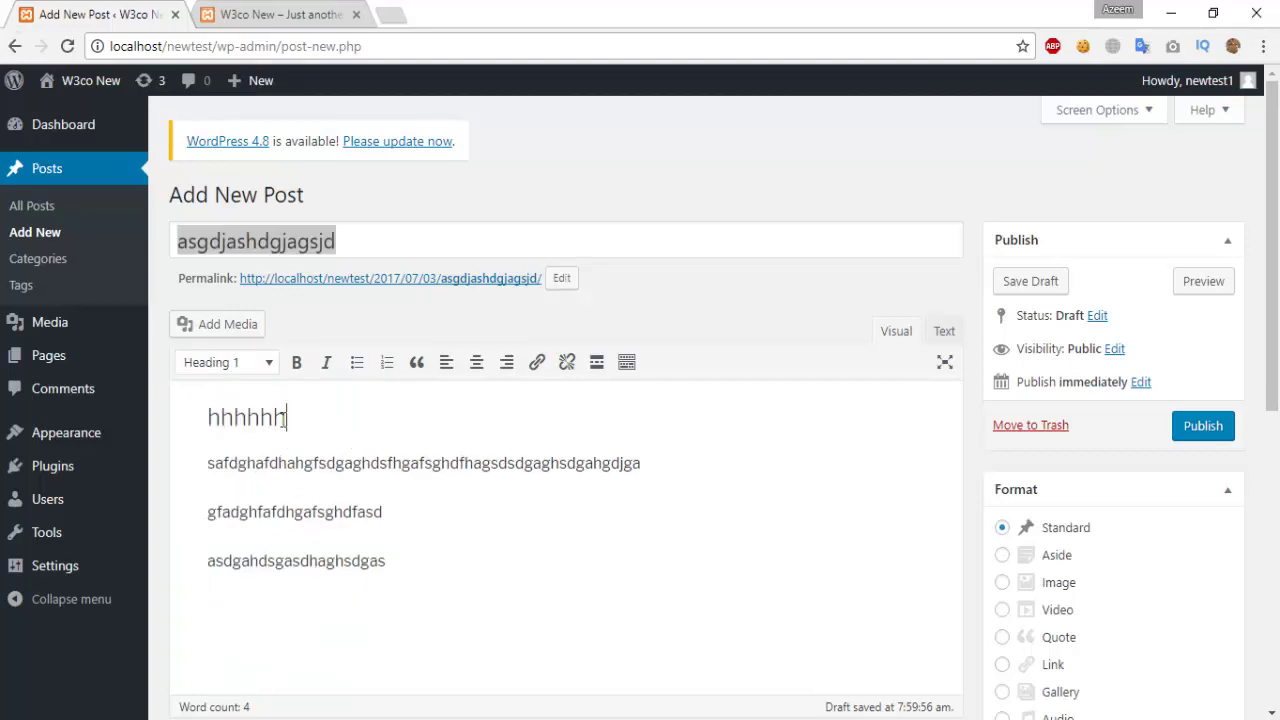
# Step: Retype the heading as 'New post', make it bold and italic, then bullet the paragraphs
pyautogui.moveTo(287, 418); pyautogui.dragTo(201, 424)
pyautogui.write('NEW')
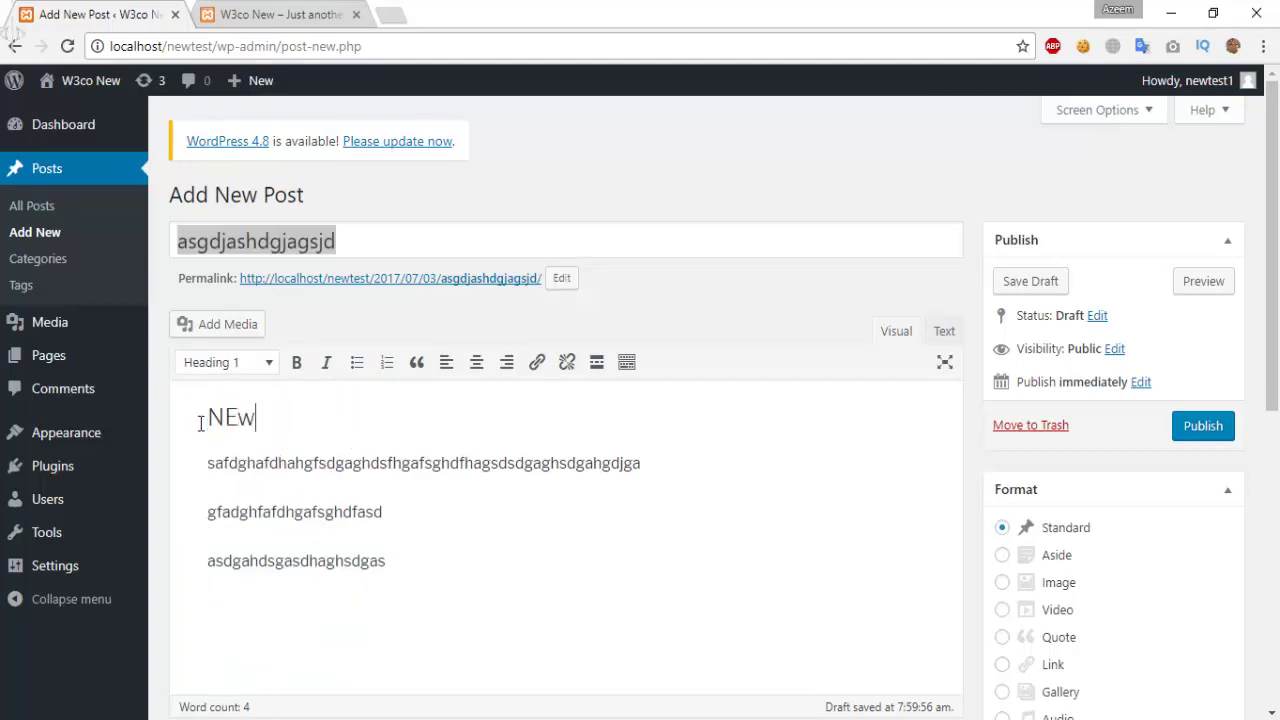
pyautogui.press('BackSpace')
pyautogui.press('BackSpace')
pyautogui.write('w')
pyautogui.press('BackSpace')
pyautogui.write('ew post')
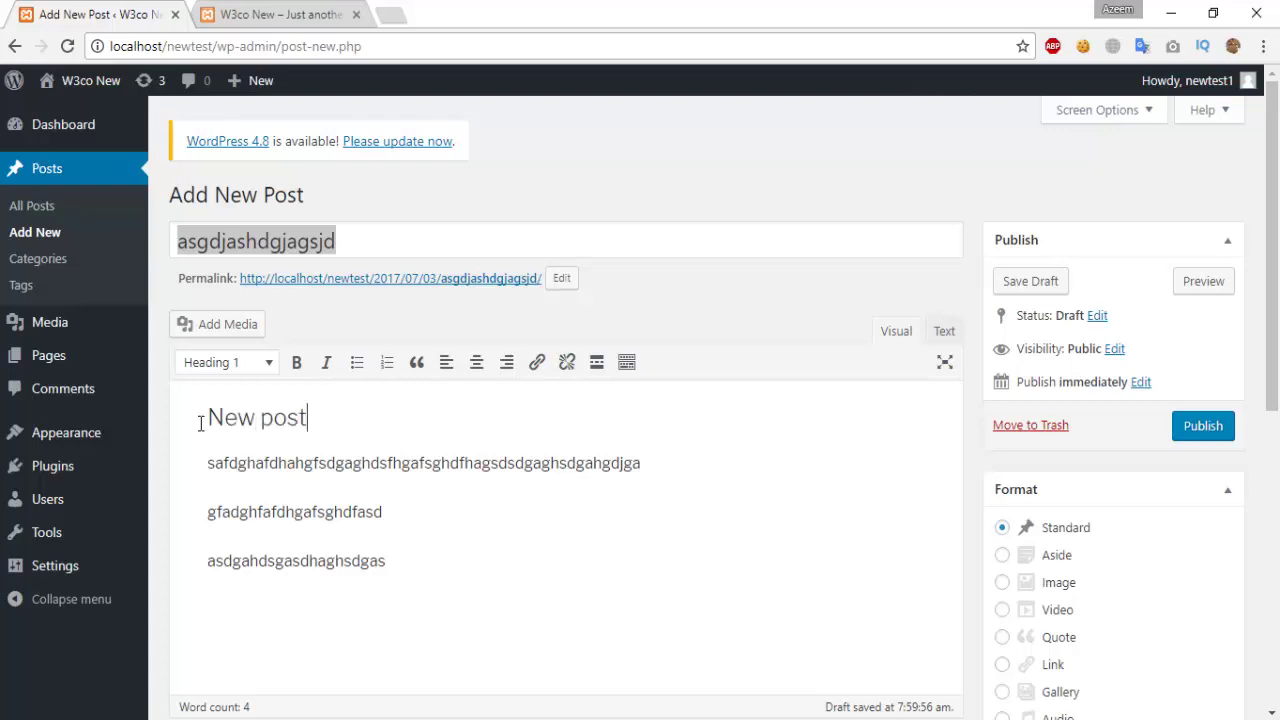
pyautogui.tripleClick(273, 418)
pyautogui.click(297, 362)
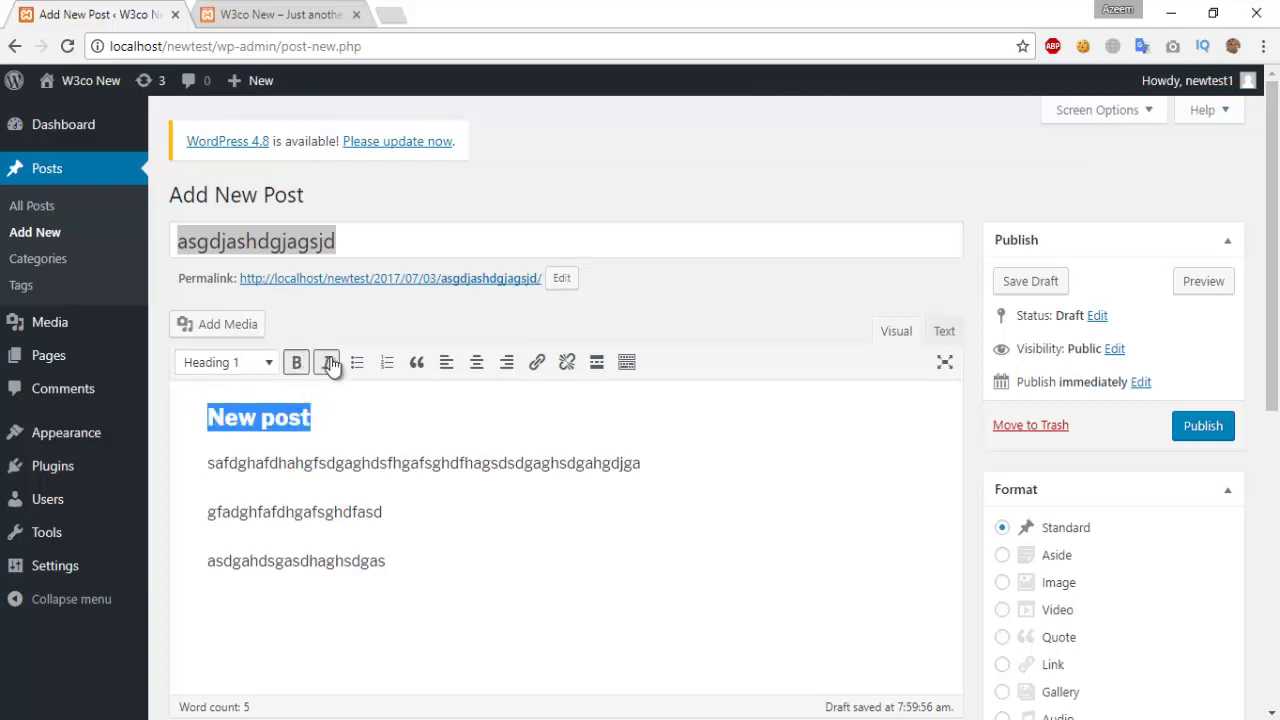
pyautogui.click(330, 364)
pyautogui.click(345, 418)
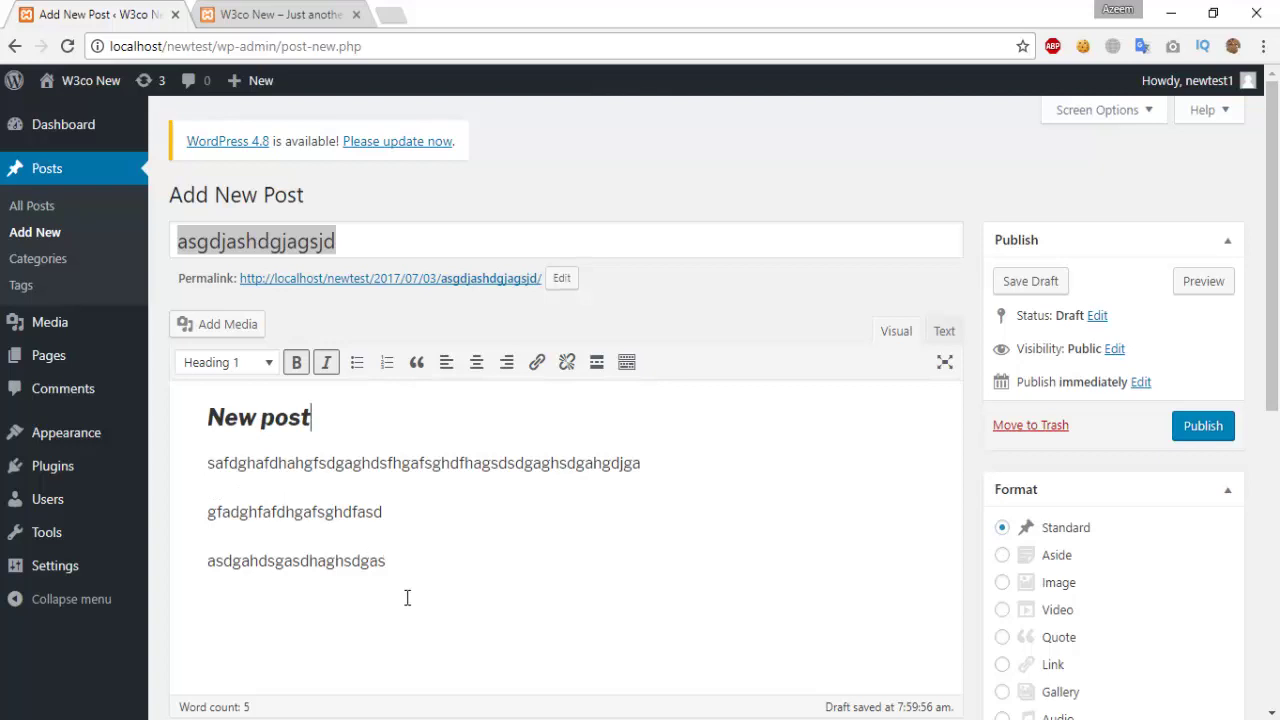
pyautogui.moveTo(407, 598); pyautogui.dragTo(185, 459)
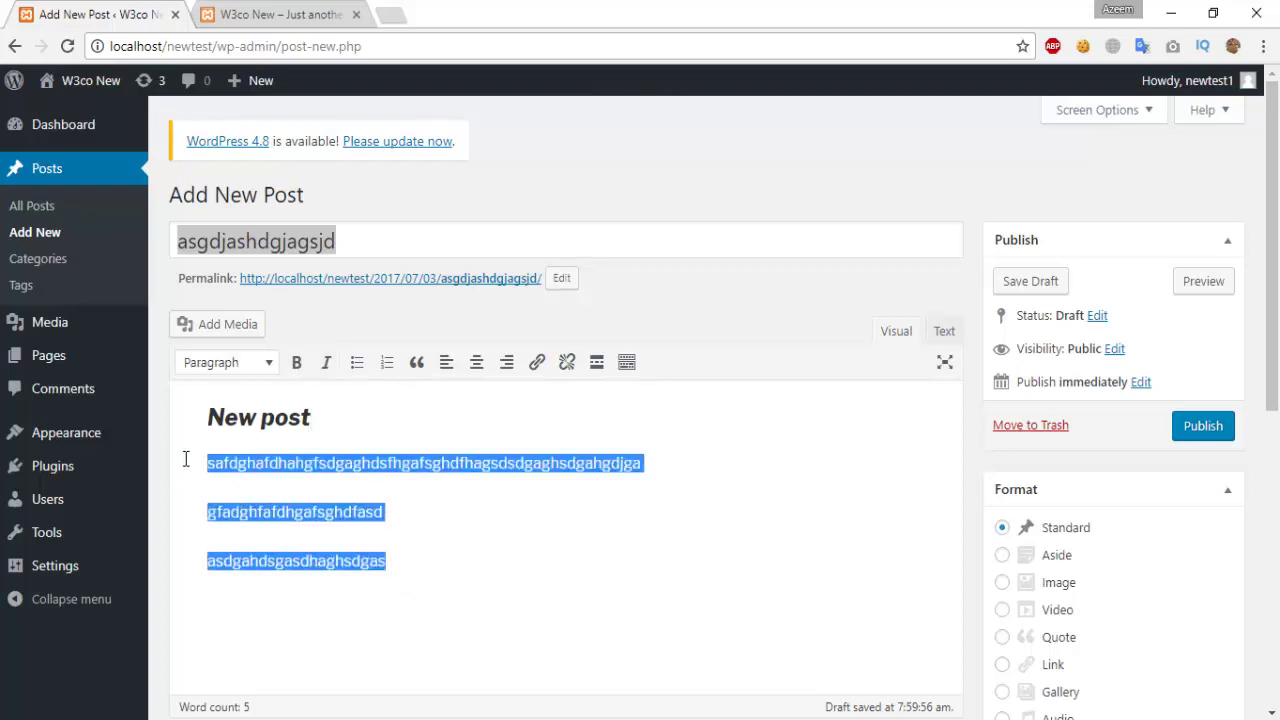
pyautogui.click(357, 362)
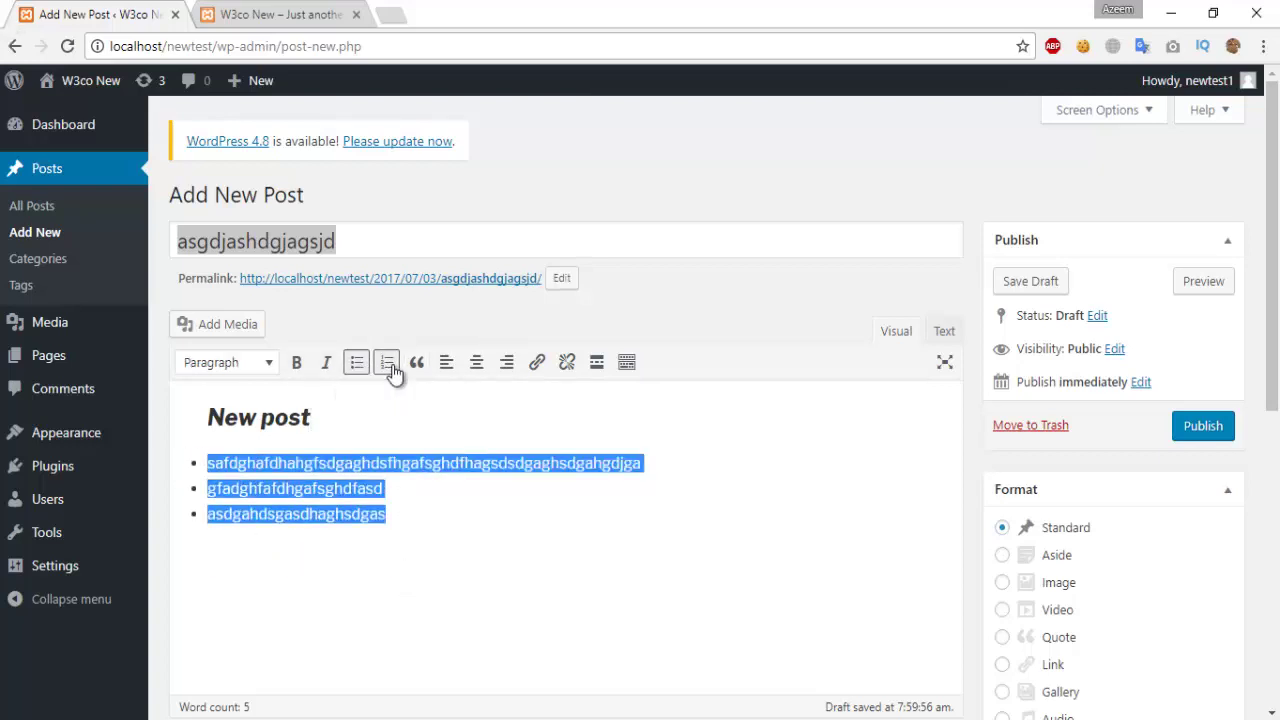
# Step: Switch the three items to a left-aligned numbered list and remove the empty fourth item
pyautogui.click(388, 364)
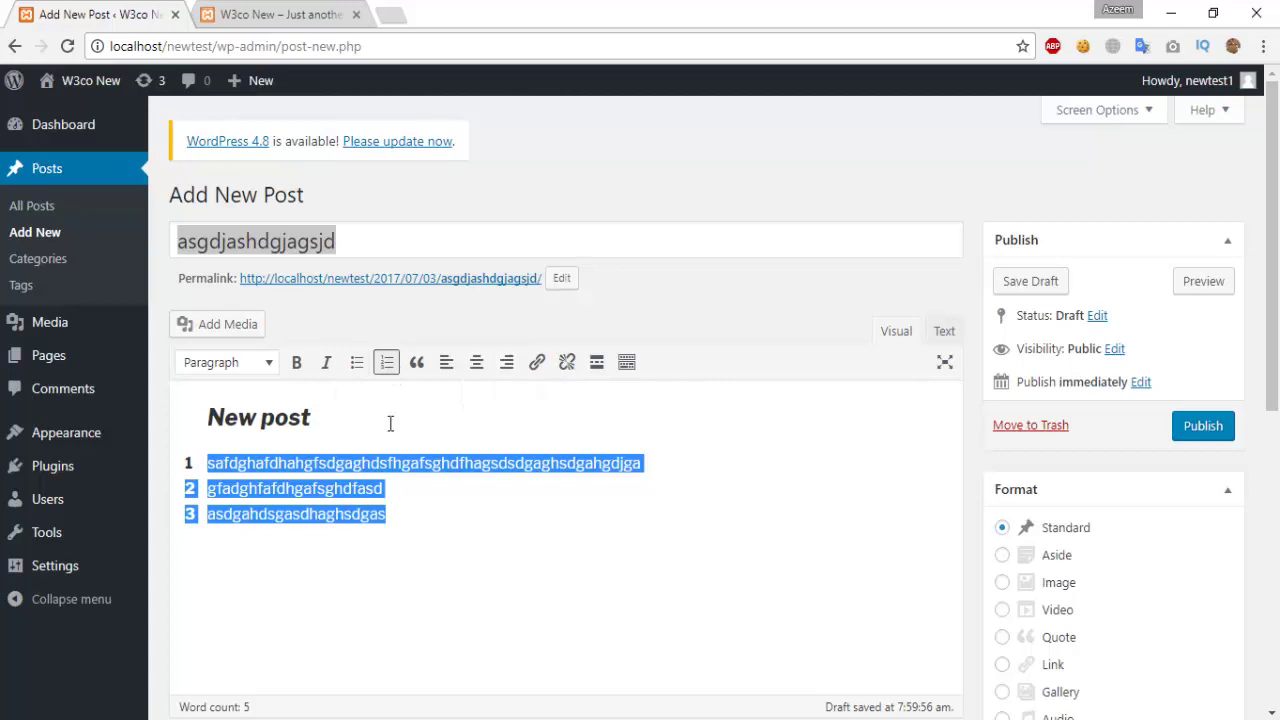
pyautogui.click(476, 364)
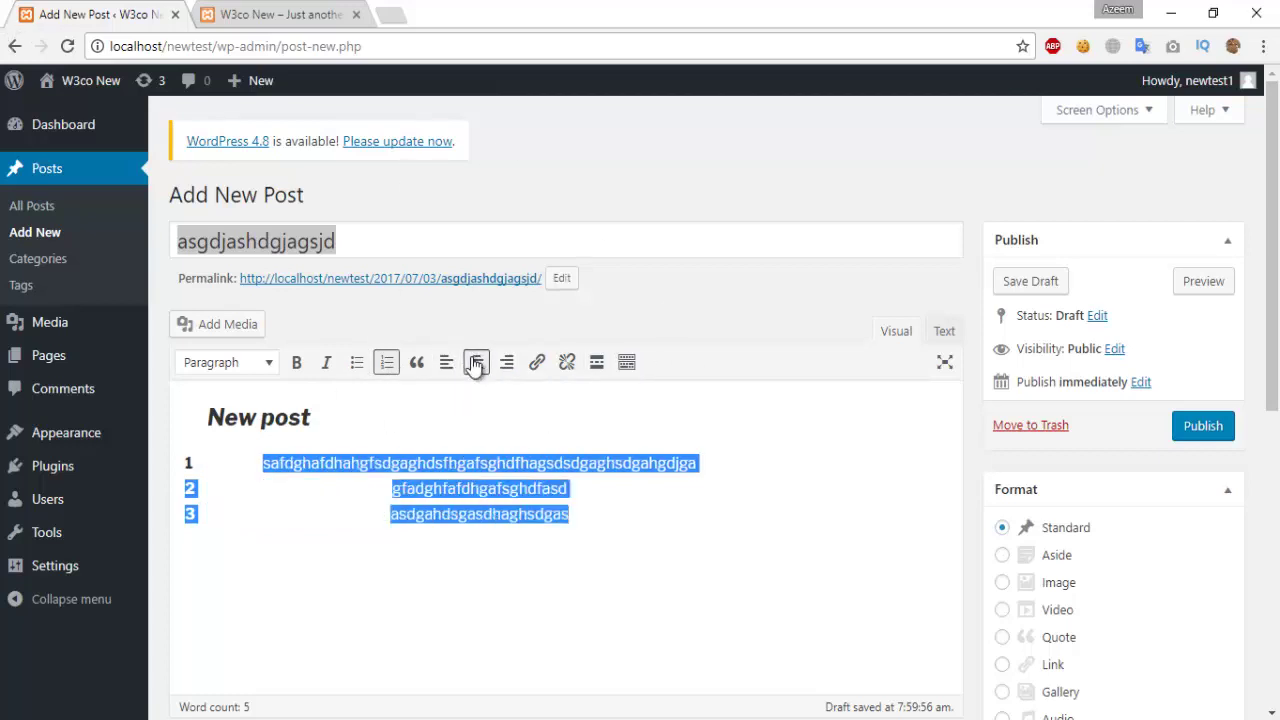
pyautogui.click(445, 364)
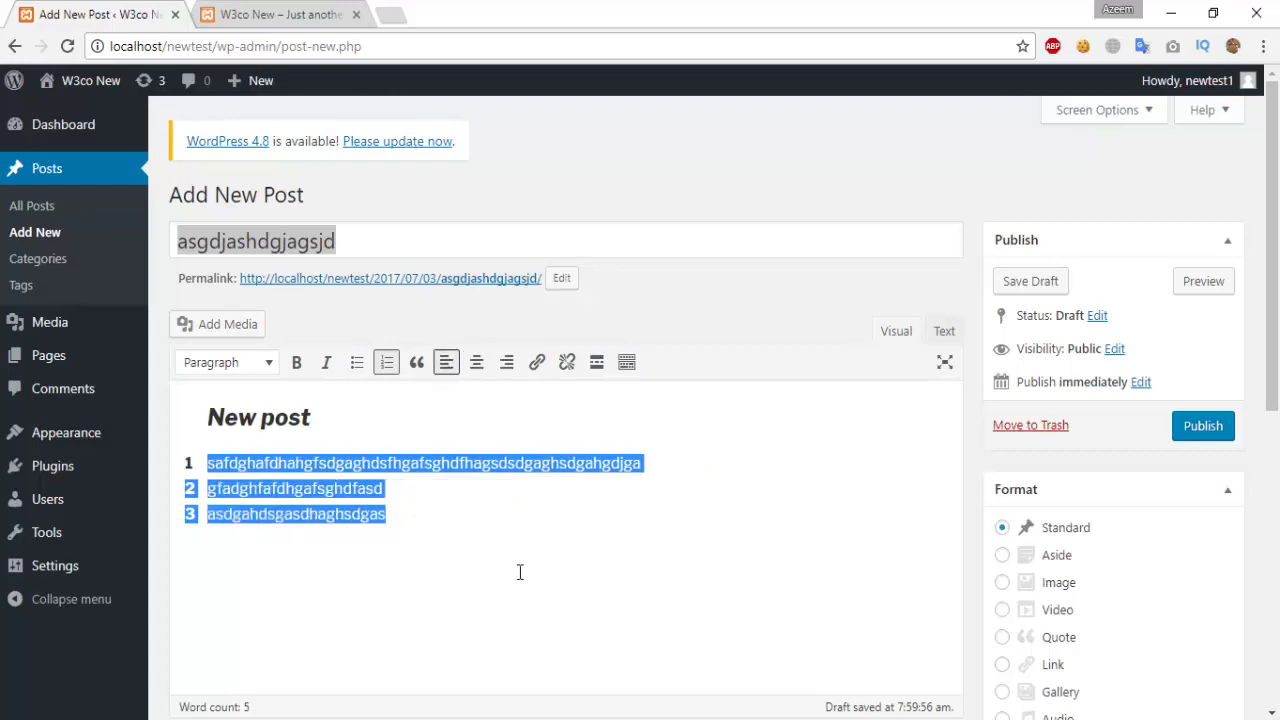
pyautogui.click(486, 506)
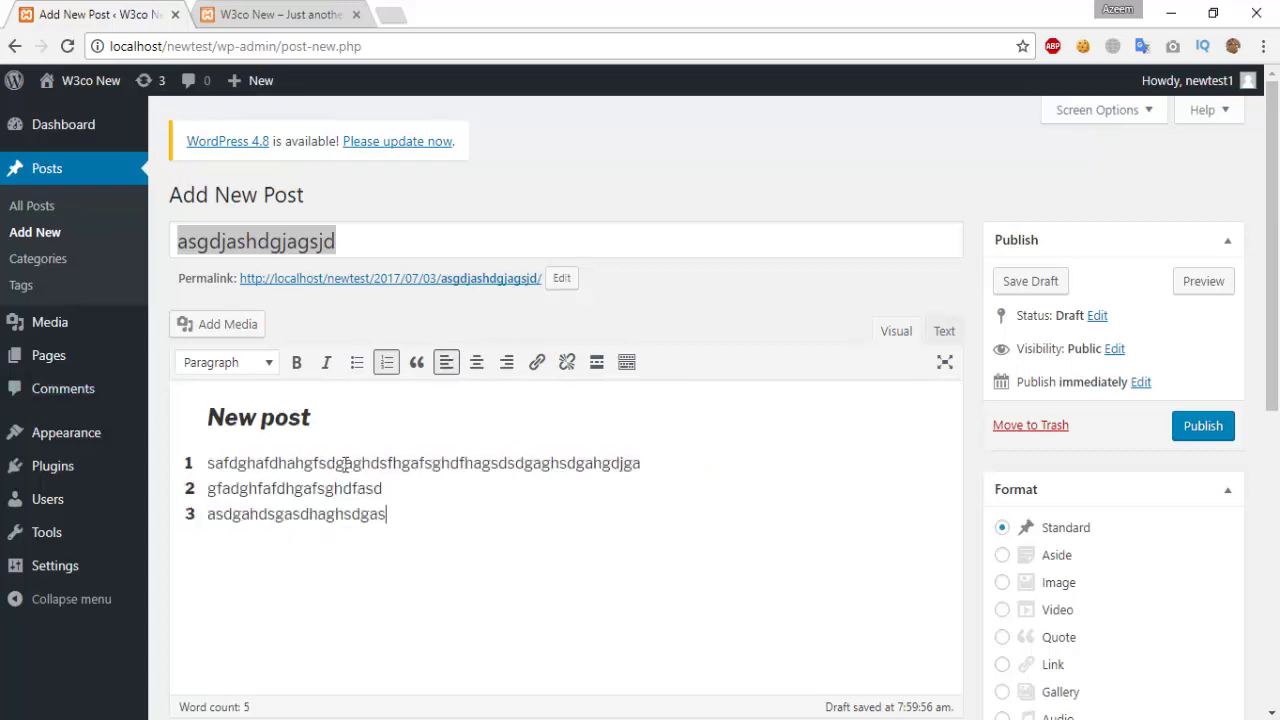
pyautogui.scroll(-2, 437, 550)
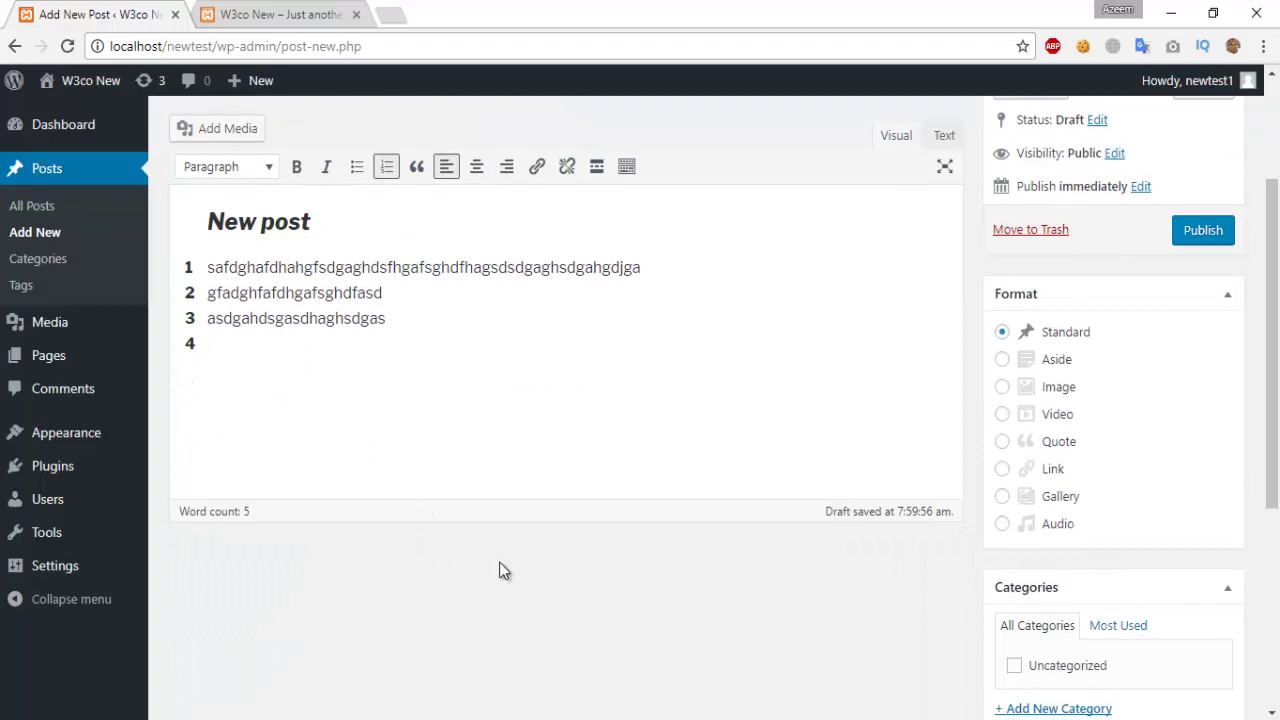
pyautogui.press('Return')
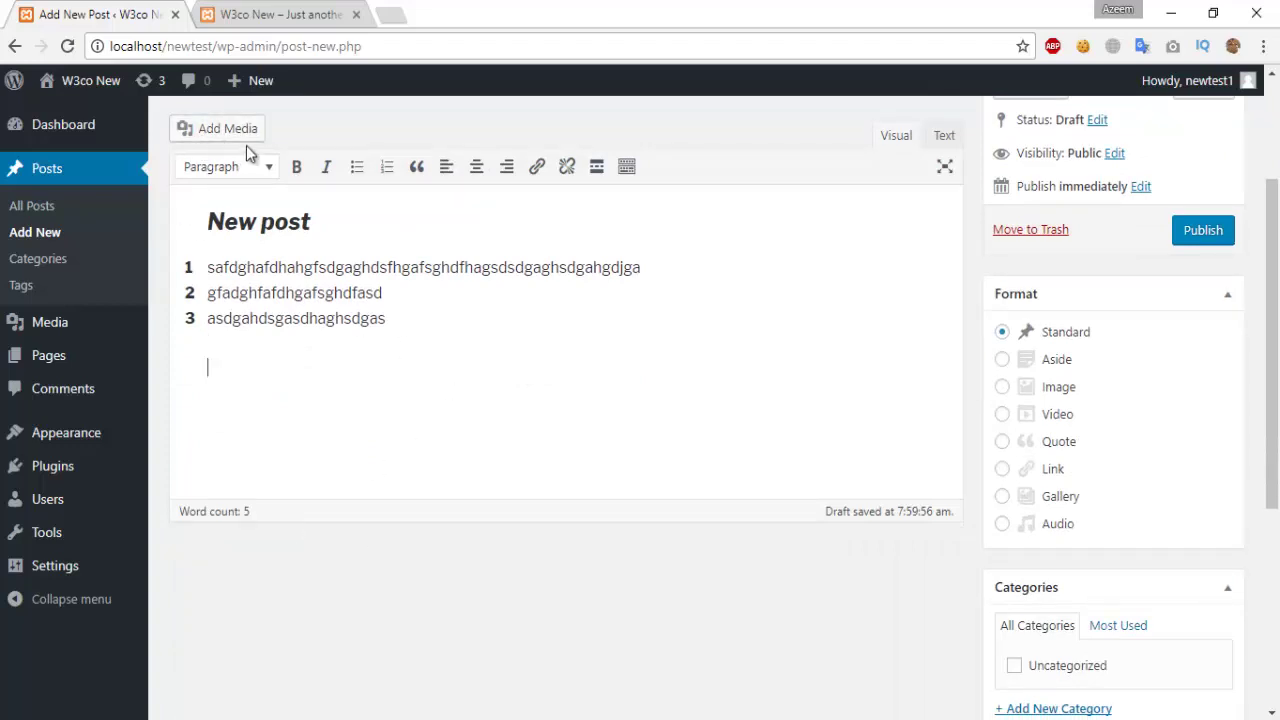
pyautogui.scroll(1, 246, 152)
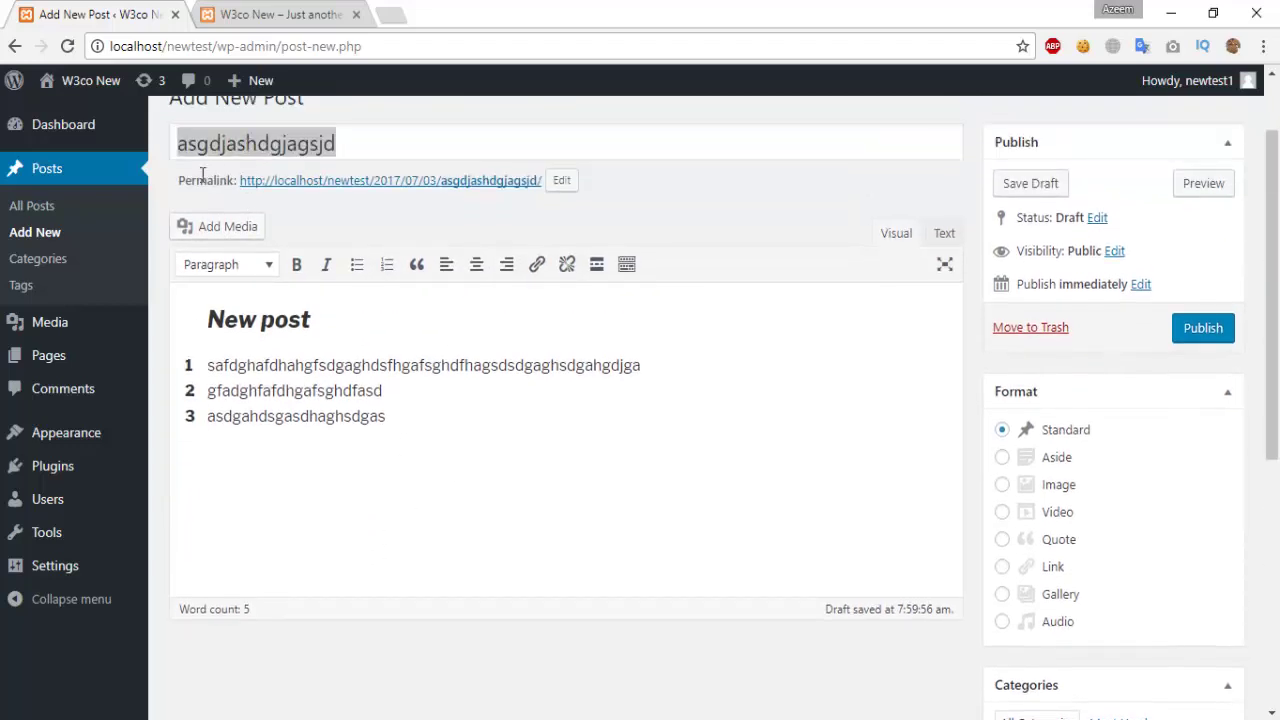
# Step: Insert Hulk.png from the Media Library into the post below the numbered list
pyautogui.click(238, 232)
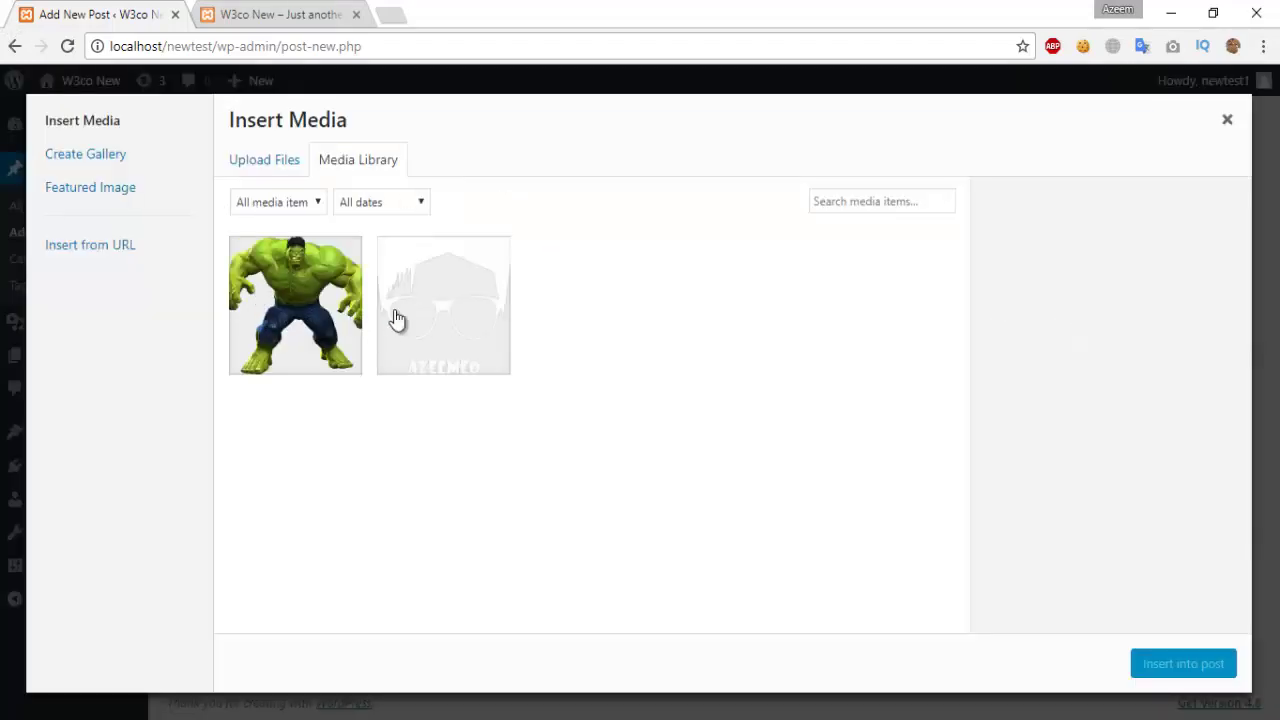
pyautogui.click(295, 300)
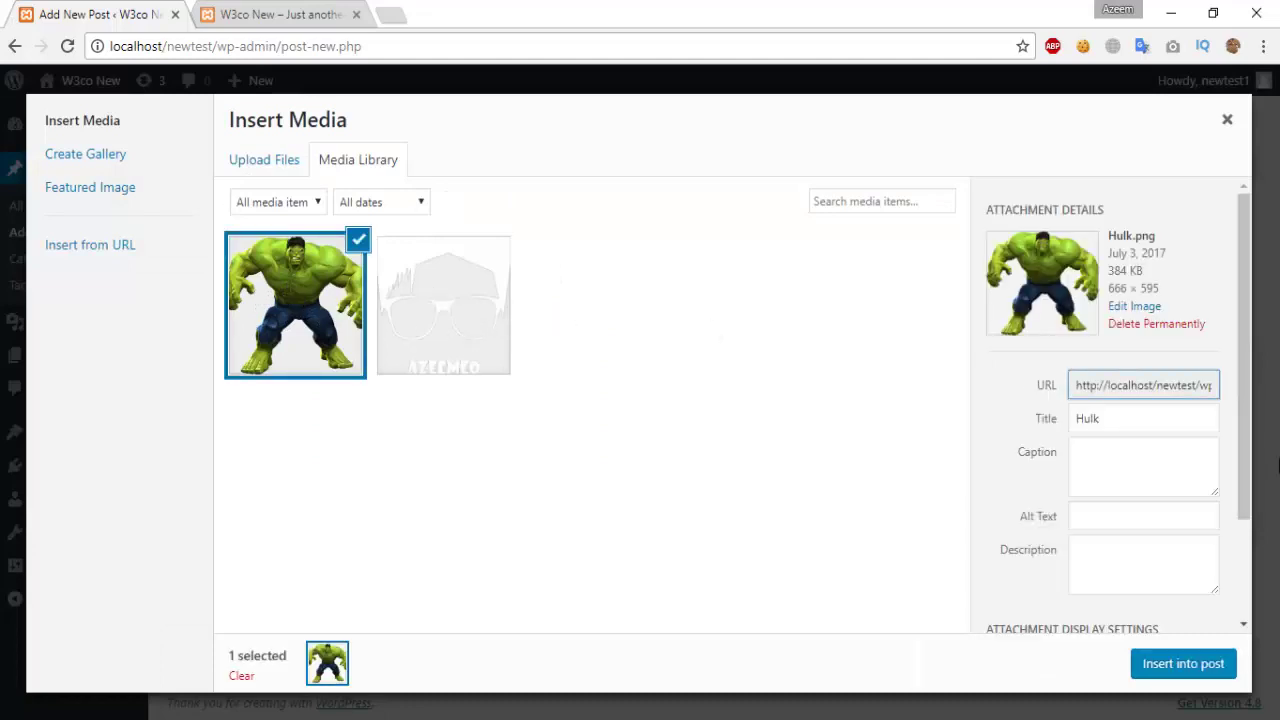
pyautogui.click(1150, 664)
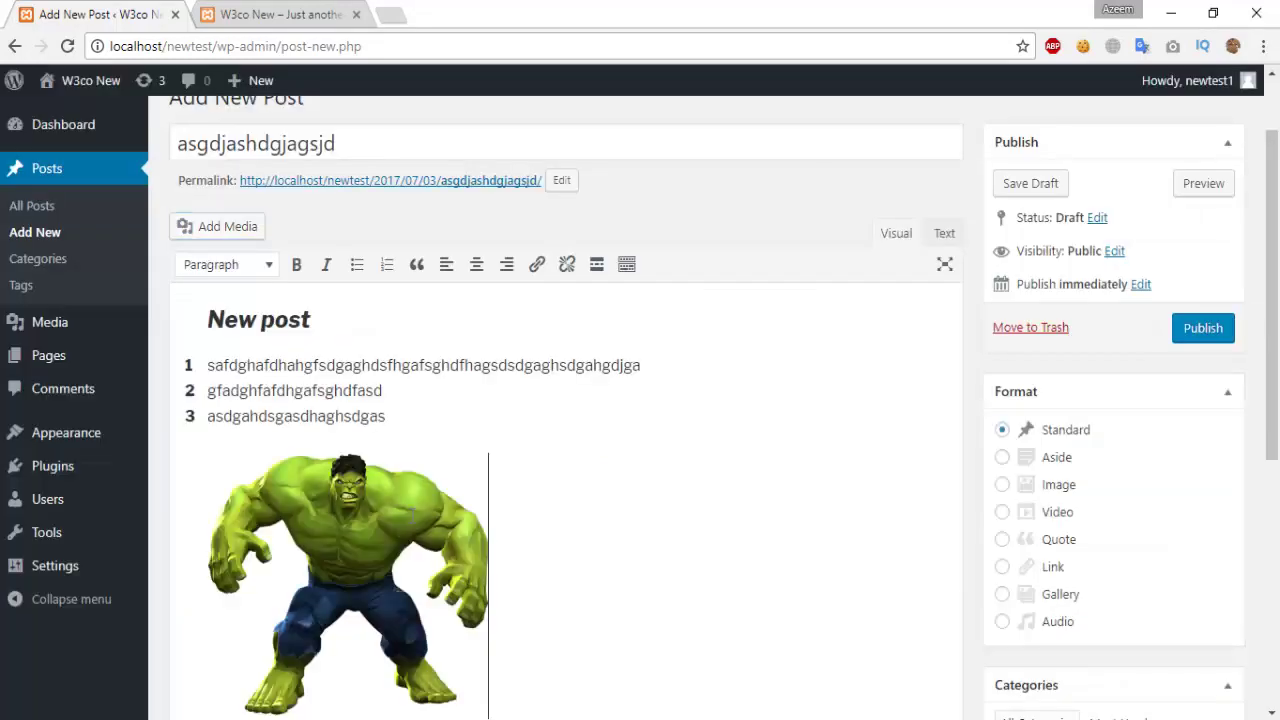
pyautogui.scroll(-2, 571, 509)
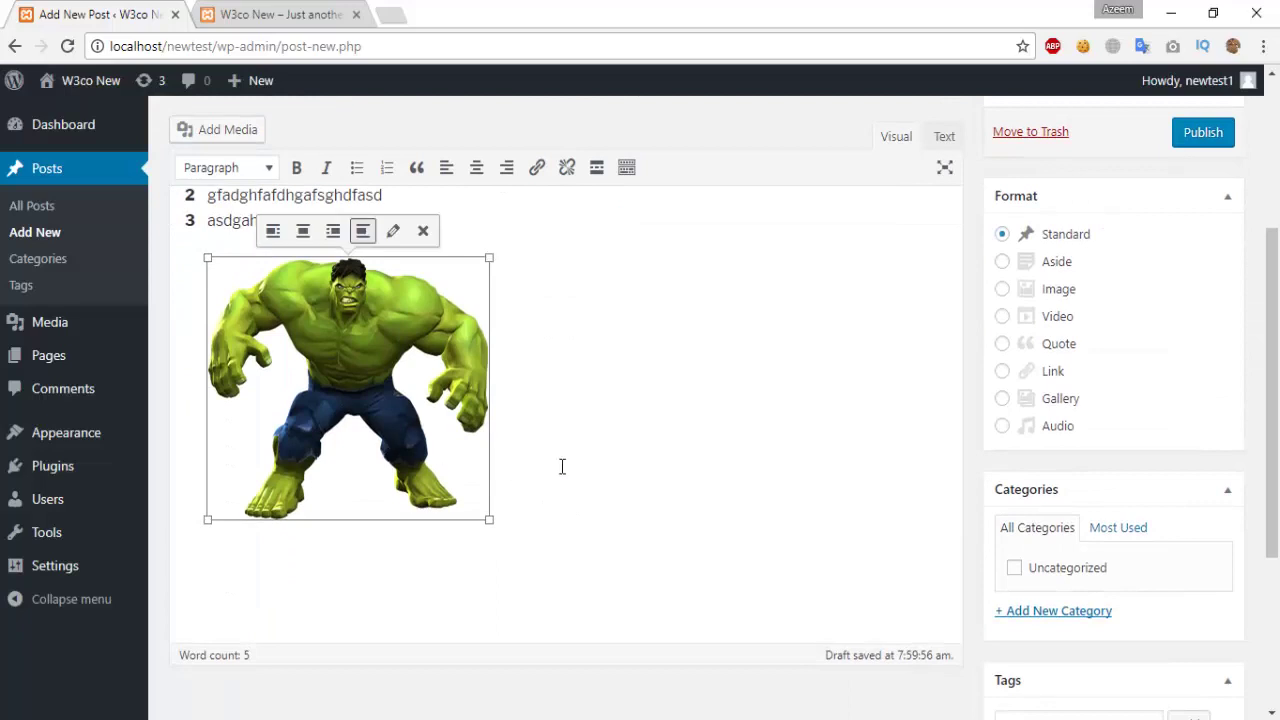
pyautogui.click(666, 474)
pyautogui.scroll(2, 626, 480)
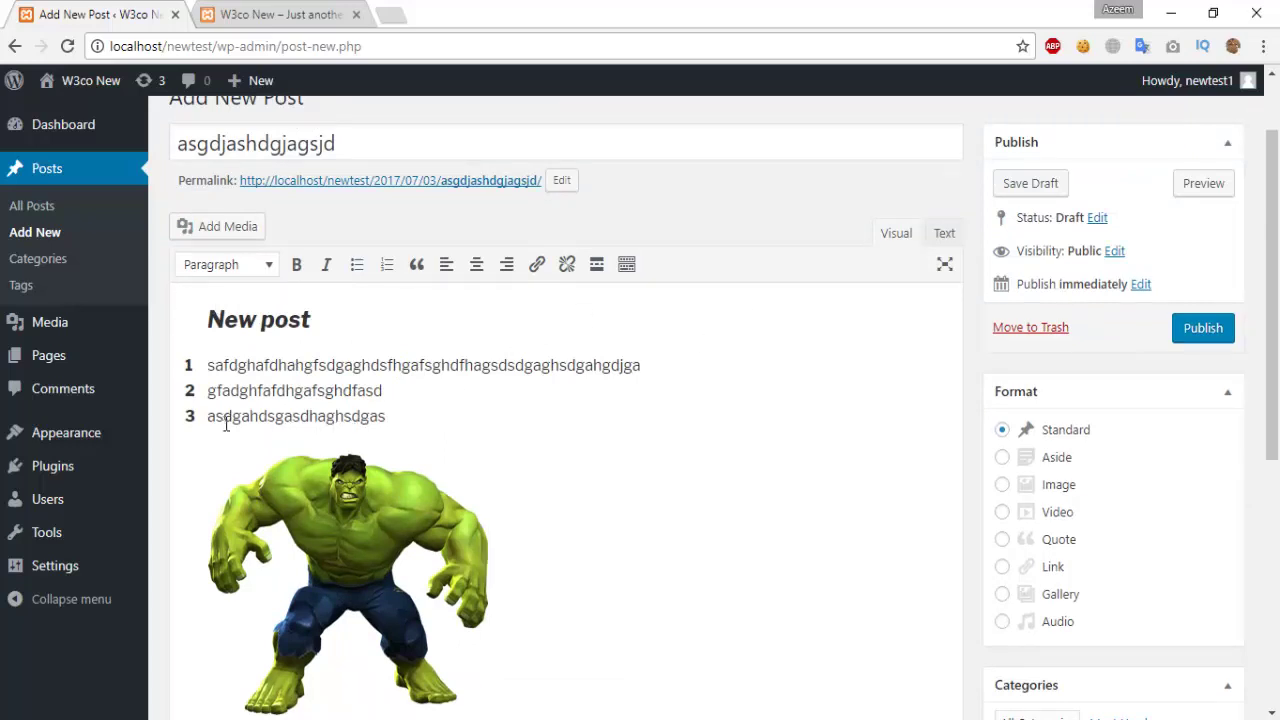
pyautogui.click(348, 513)
pyautogui.click(946, 234)
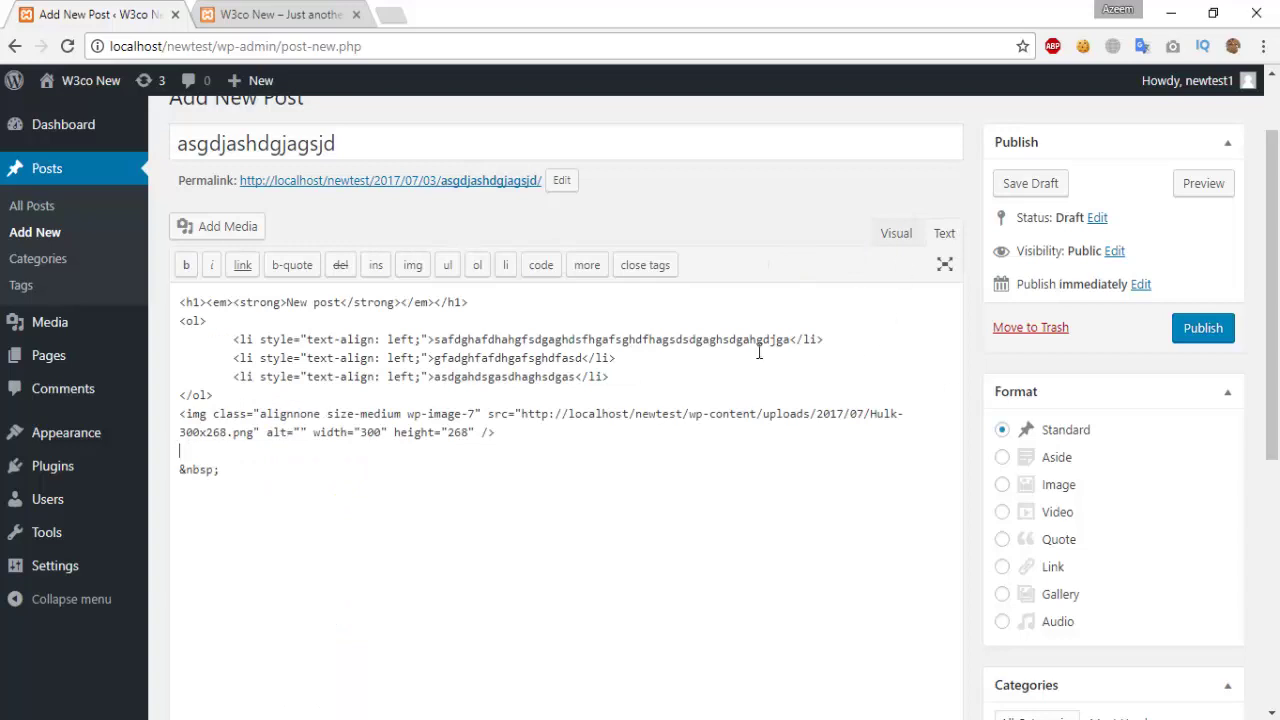
pyautogui.scroll(-4, 214, 432)
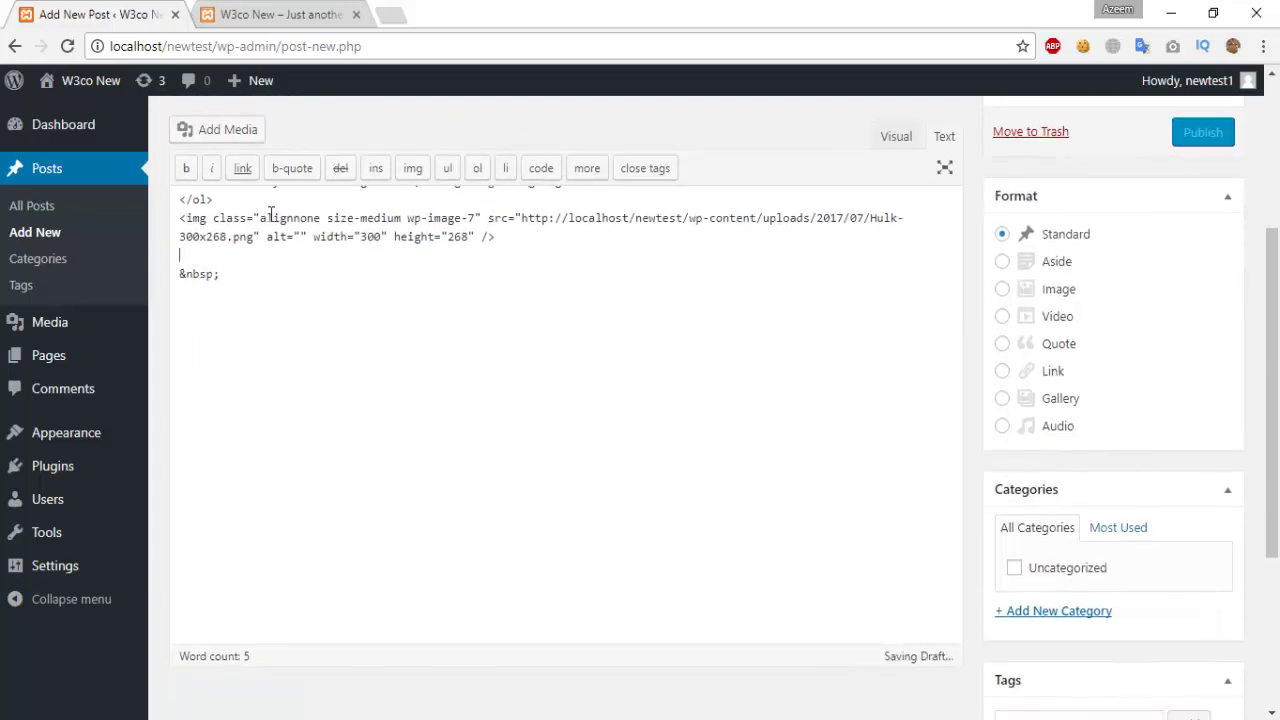
pyautogui.scroll(5, 425, 413)
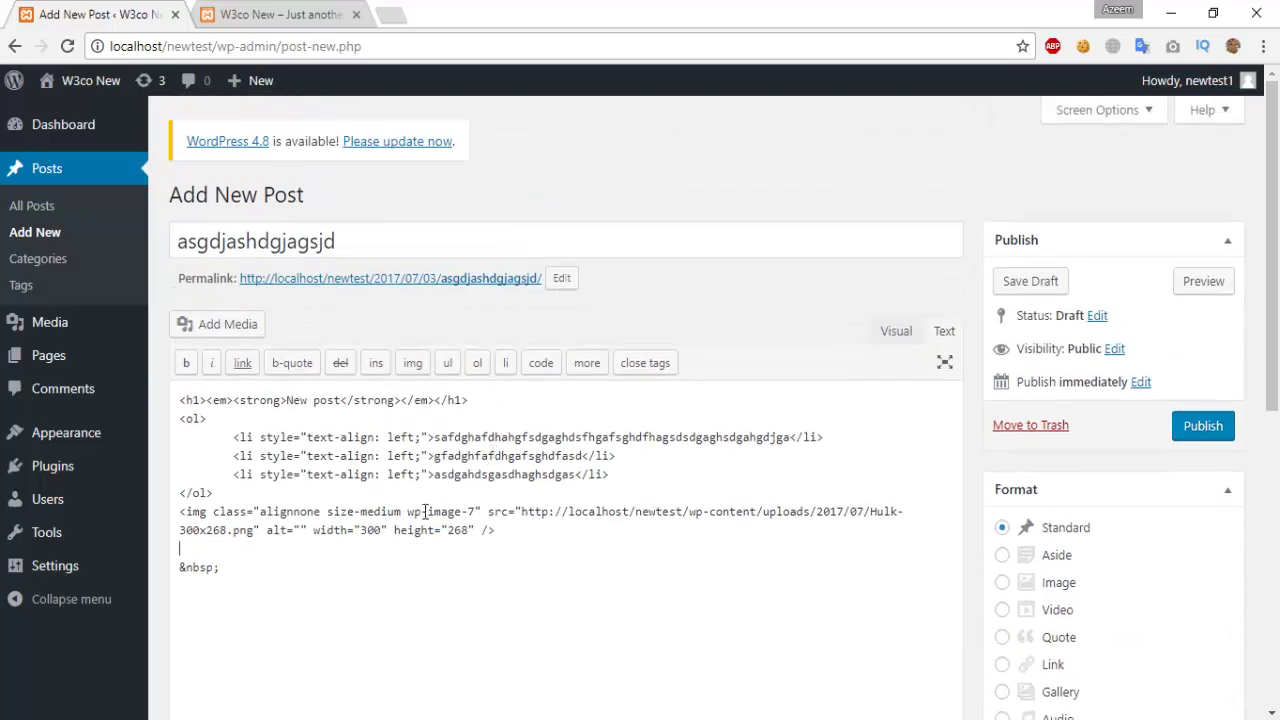
pyautogui.click(895, 331)
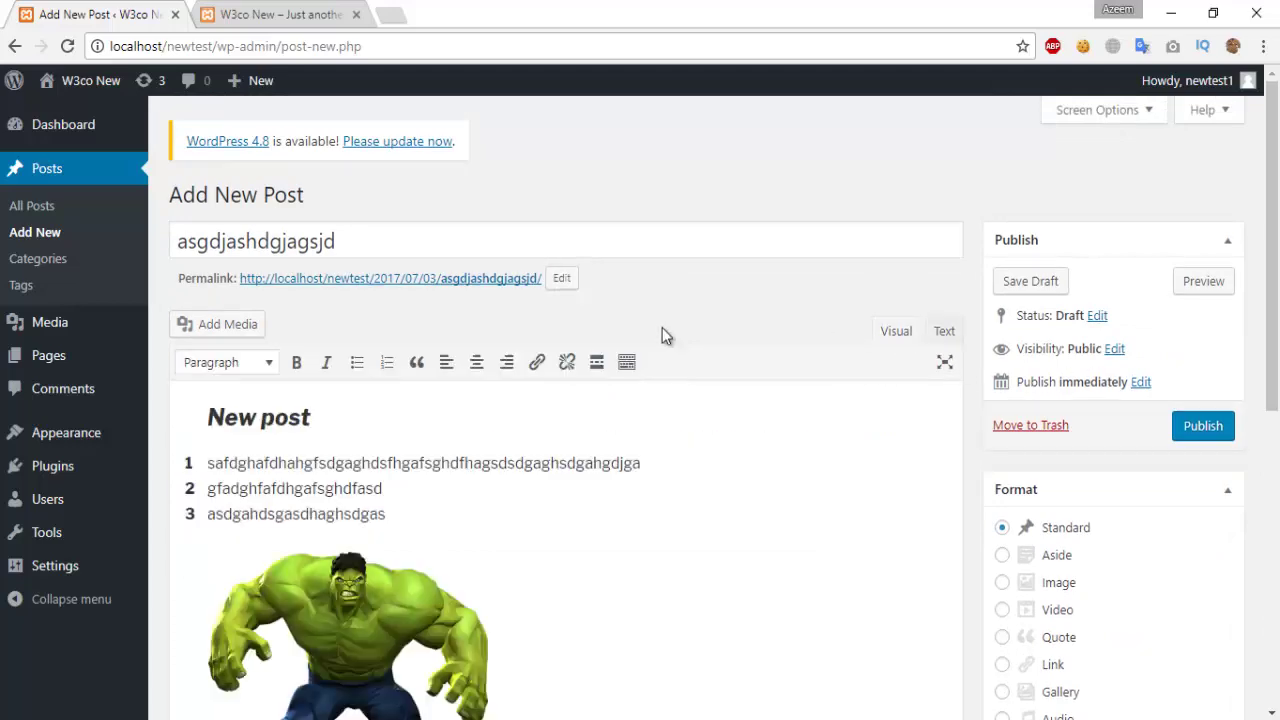
pyautogui.scroll(-2, 614, 501)
pyautogui.click(614, 501)
pyautogui.scroll(3, 877, 409)
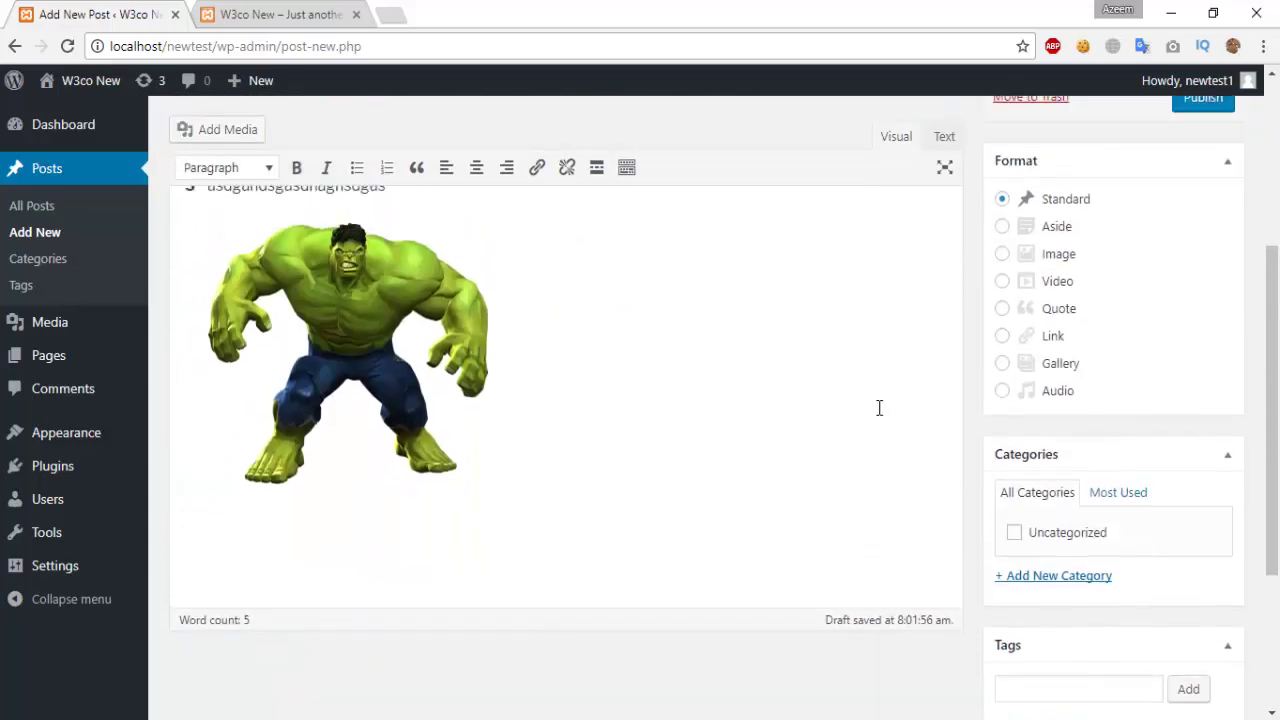
pyautogui.scroll(2, 1039, 357)
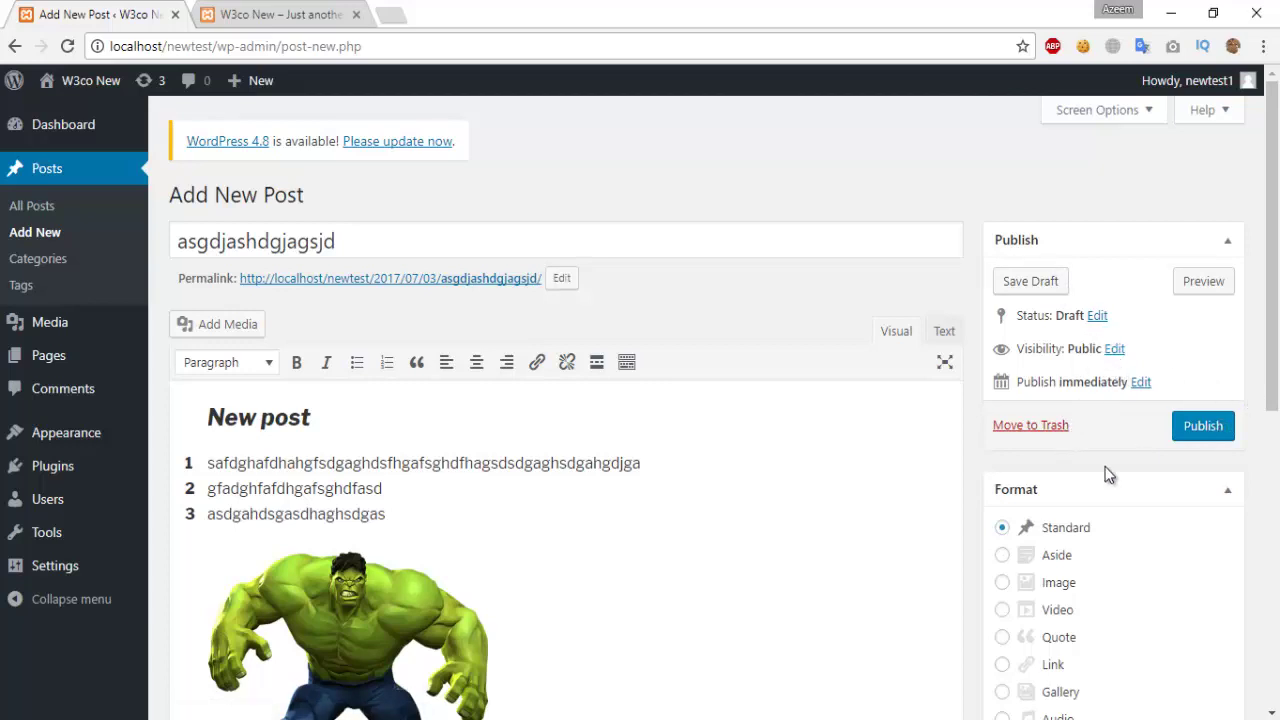
pyautogui.scroll(-3, 1106, 471)
pyautogui.scroll(2, 1105, 308)
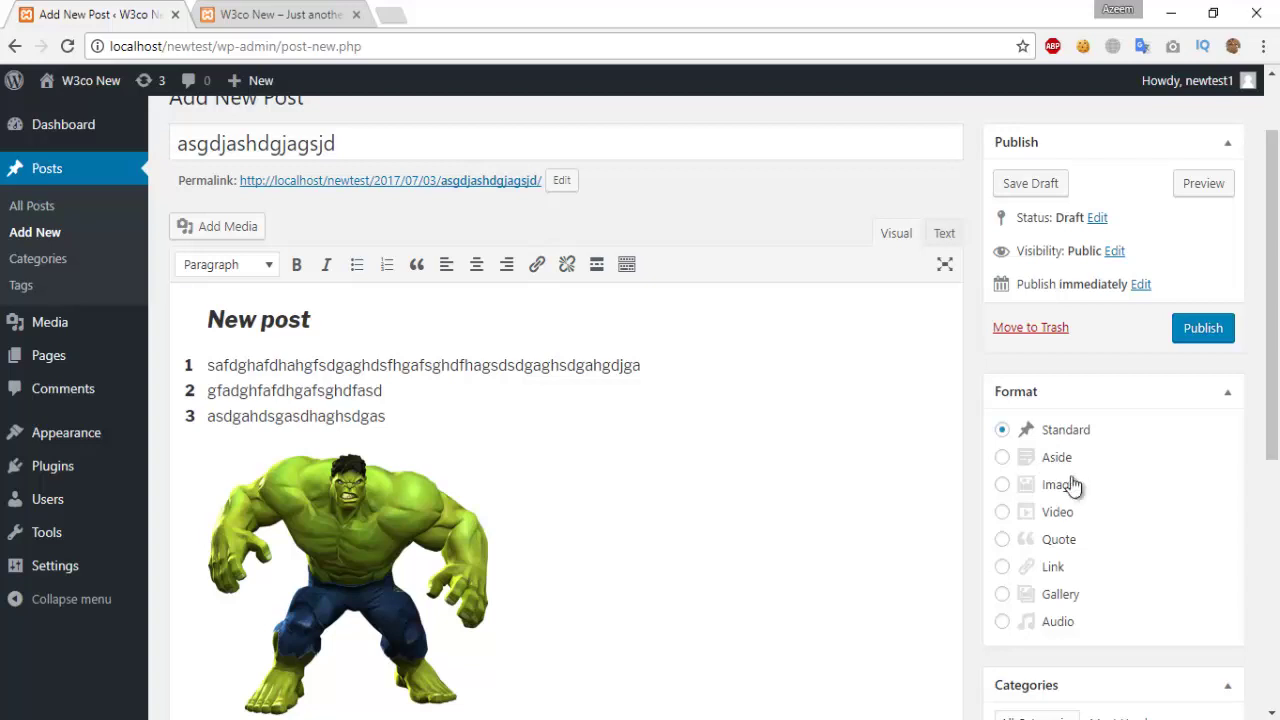
# Step: Add a new category 'test1' in the Categories box and assign the post to it
pyautogui.scroll(-2, 1070, 560)
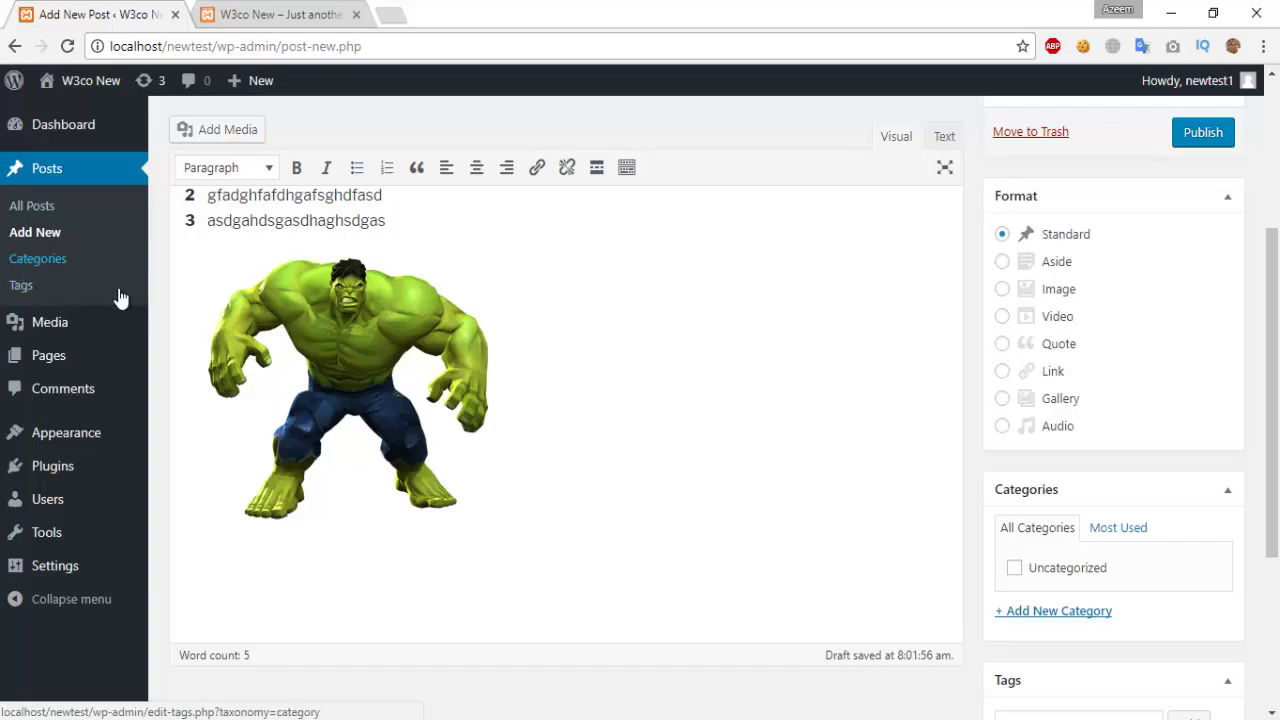
pyautogui.click(1050, 621)
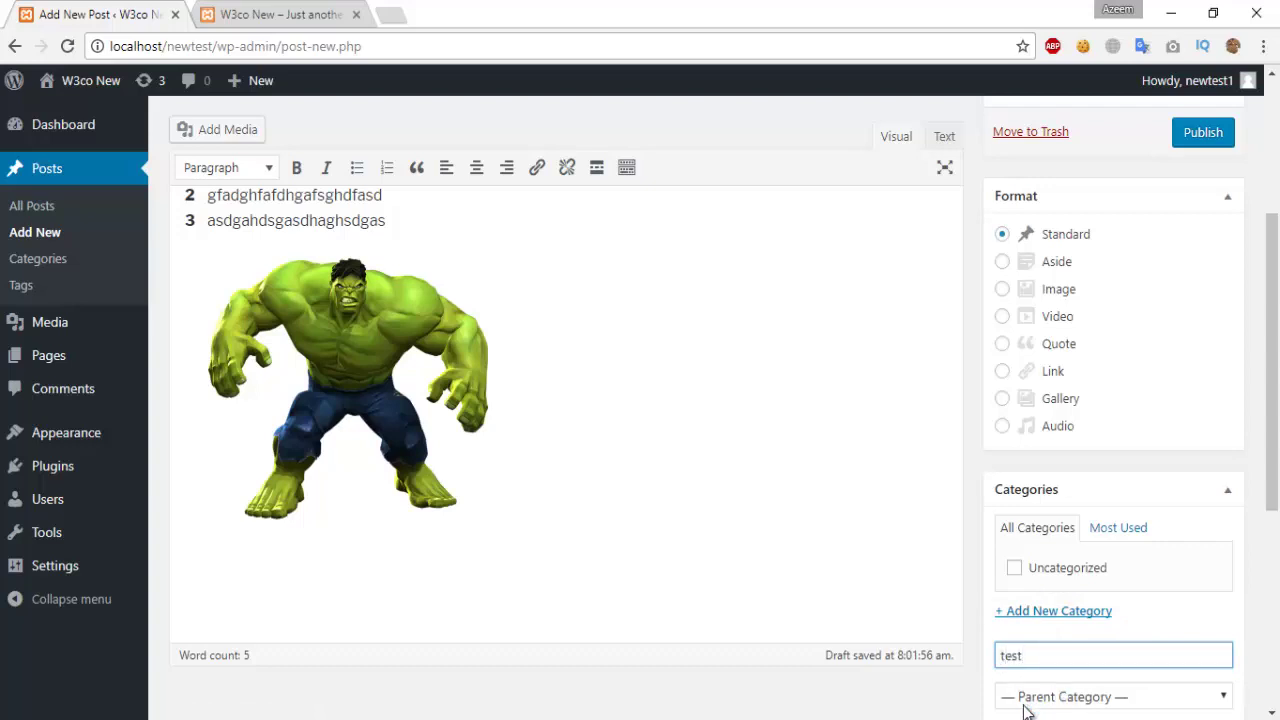
pyautogui.write('test1')
pyautogui.scroll(-1, 1160, 651)
pyautogui.press('Return')
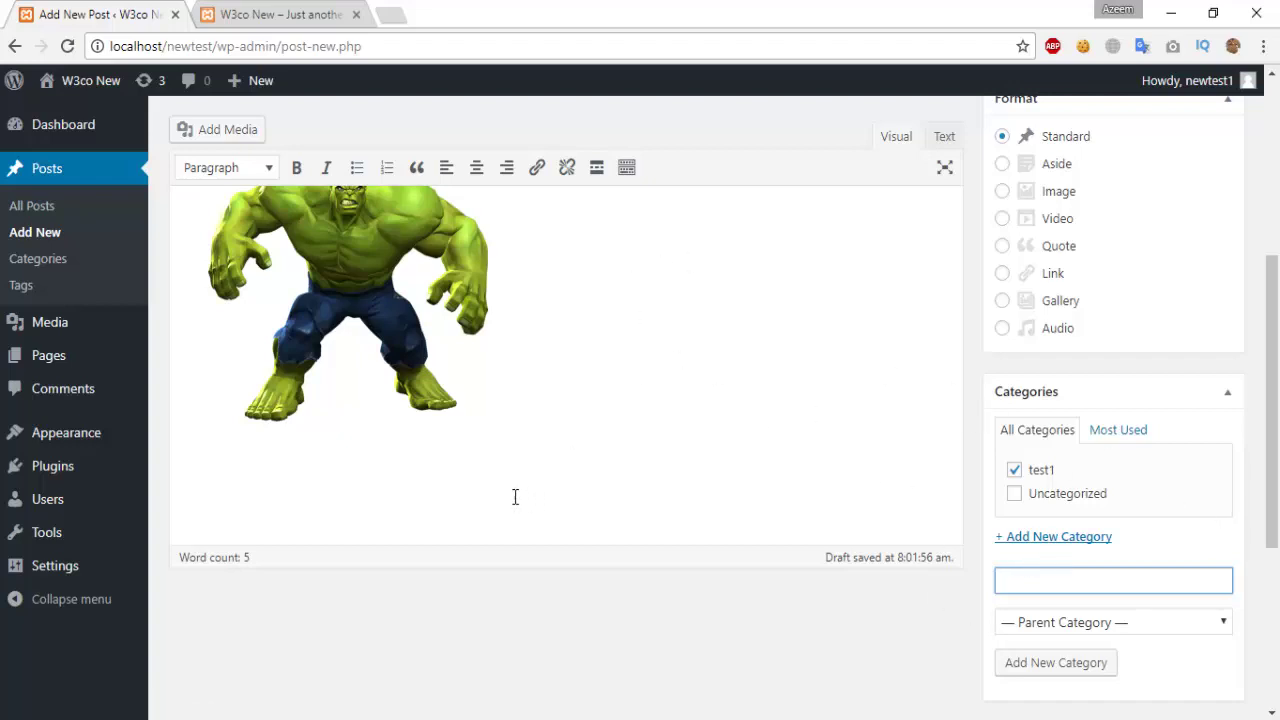
pyautogui.scroll(-3, 1020, 510)
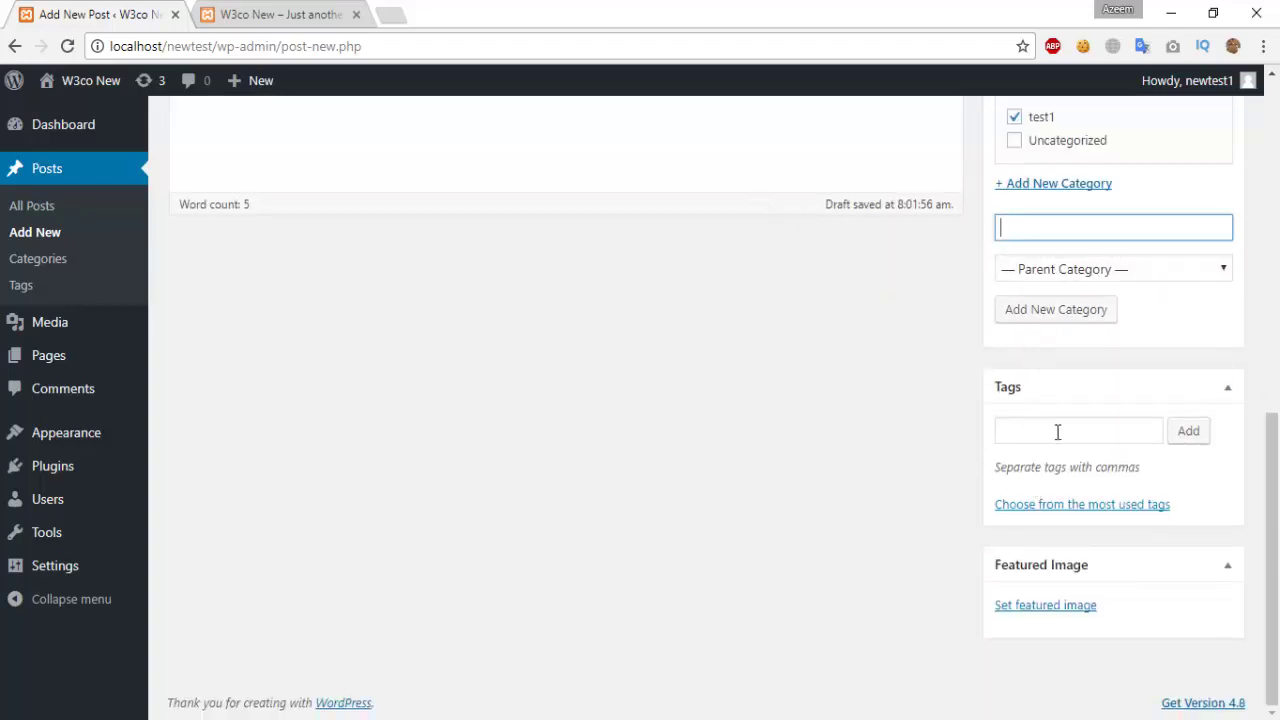
pyautogui.scroll(4, 555, 569)
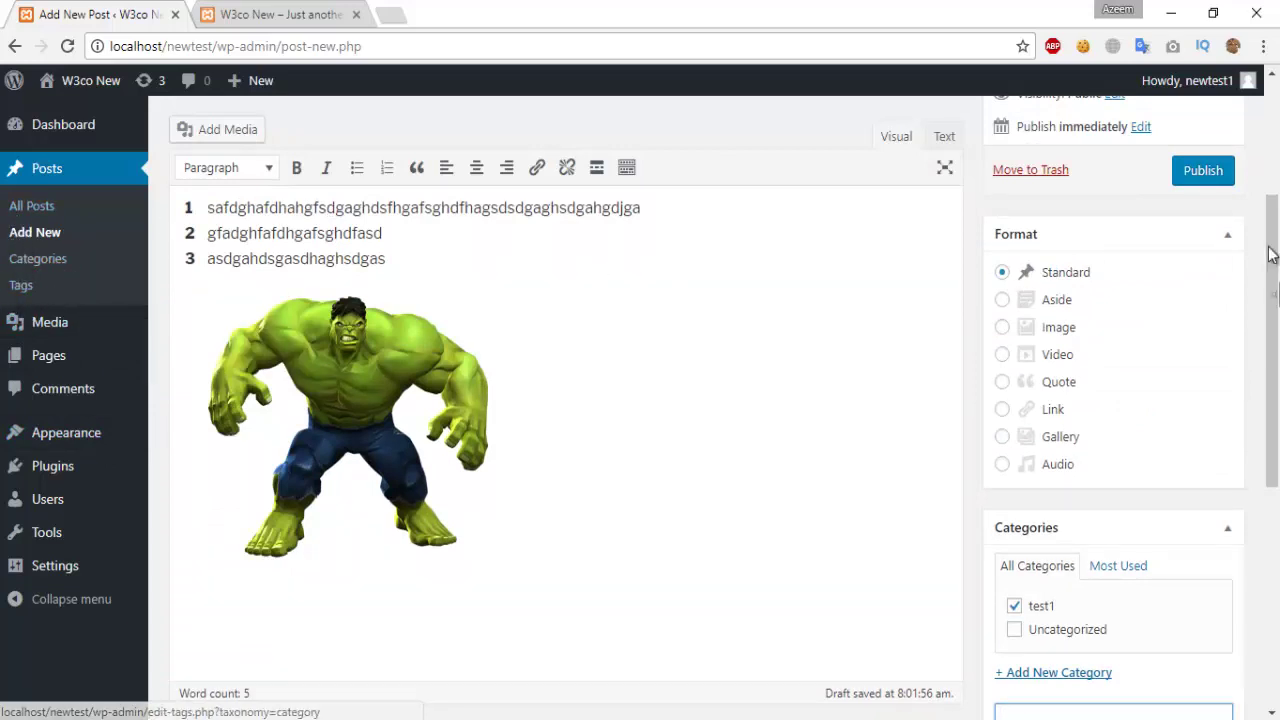
pyautogui.scroll(3, 1084, 191)
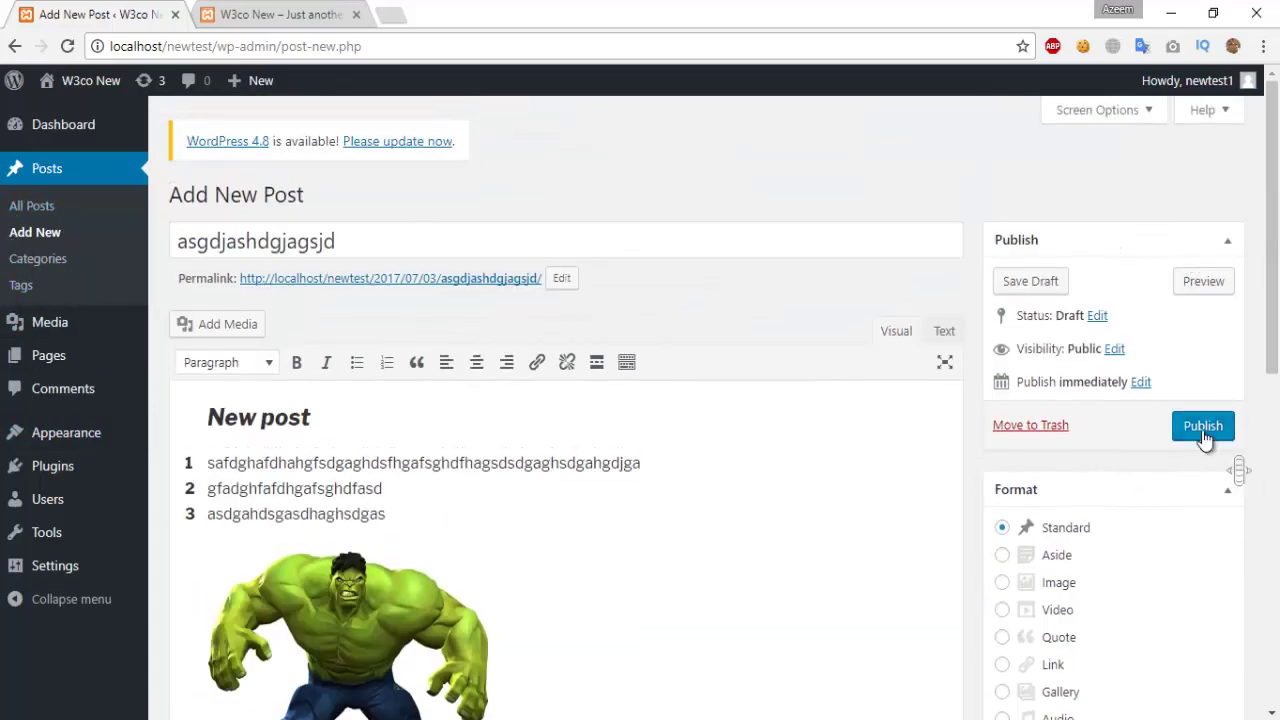
# Step: Publish the post and open its preview in a new browser tab
pyautogui.click(1203, 427)
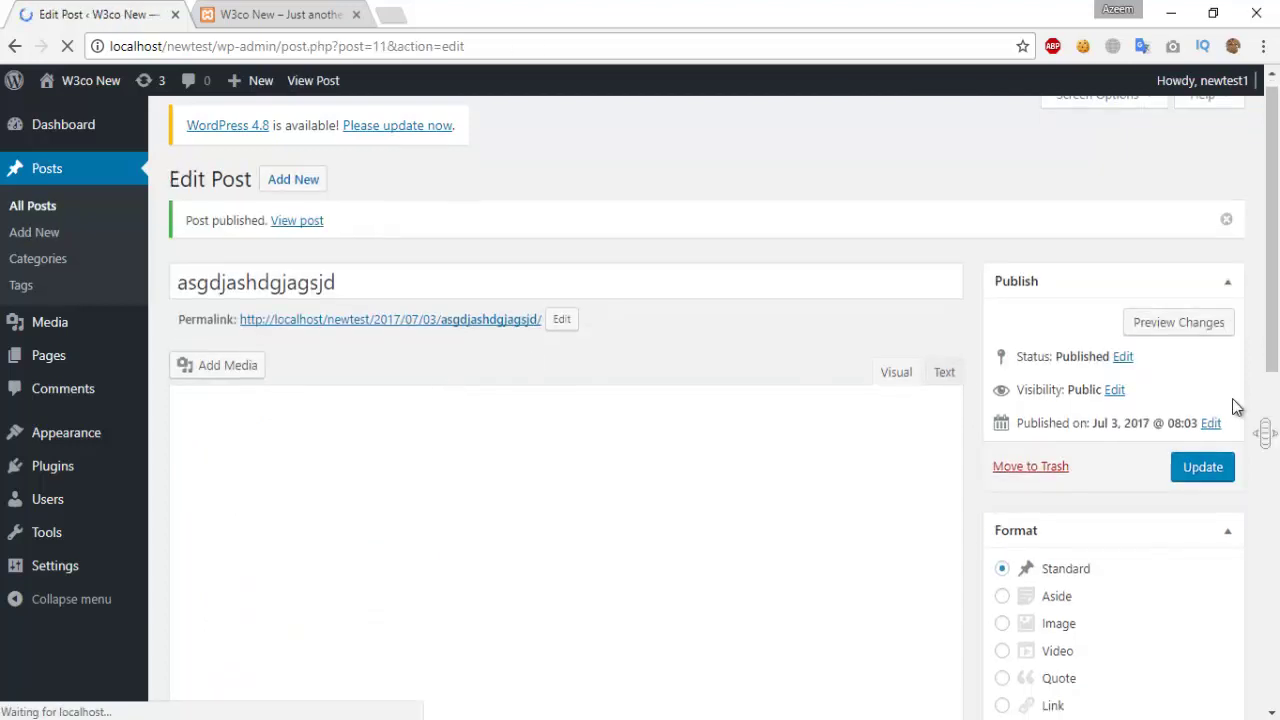
pyautogui.rightClick(1195, 330)
pyautogui.click(1193, 338)
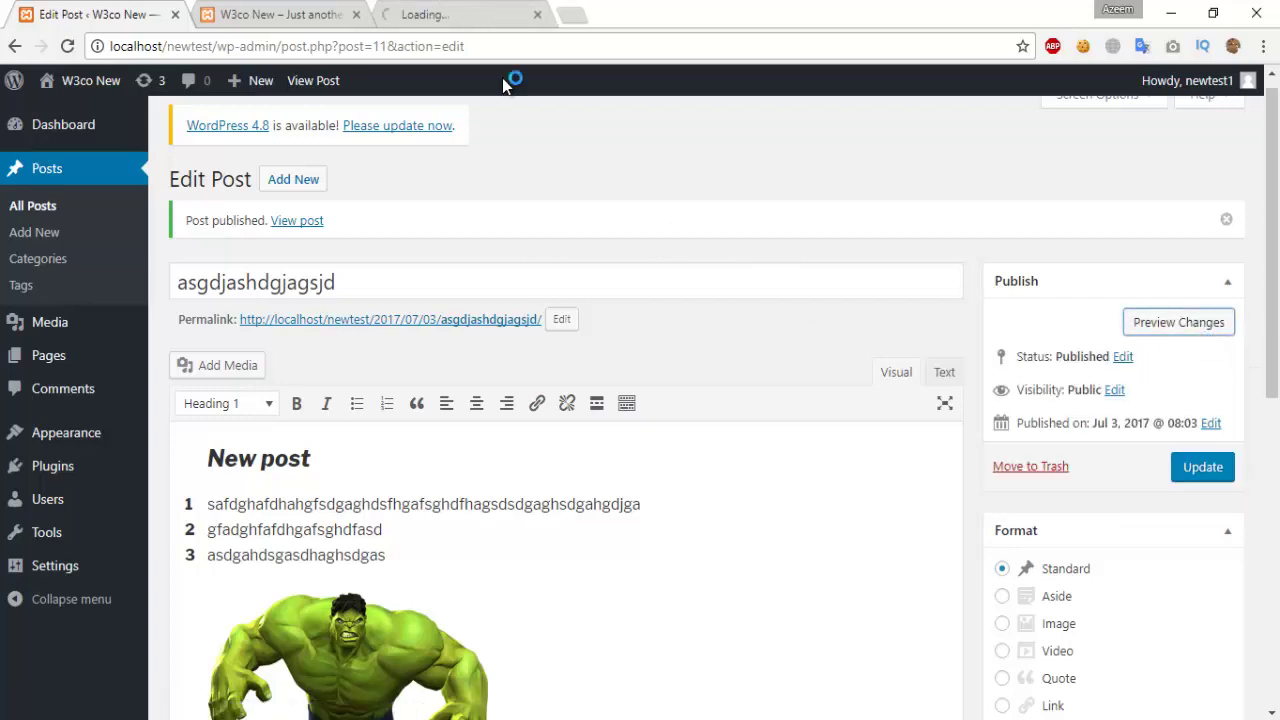
pyautogui.click(447, 12)
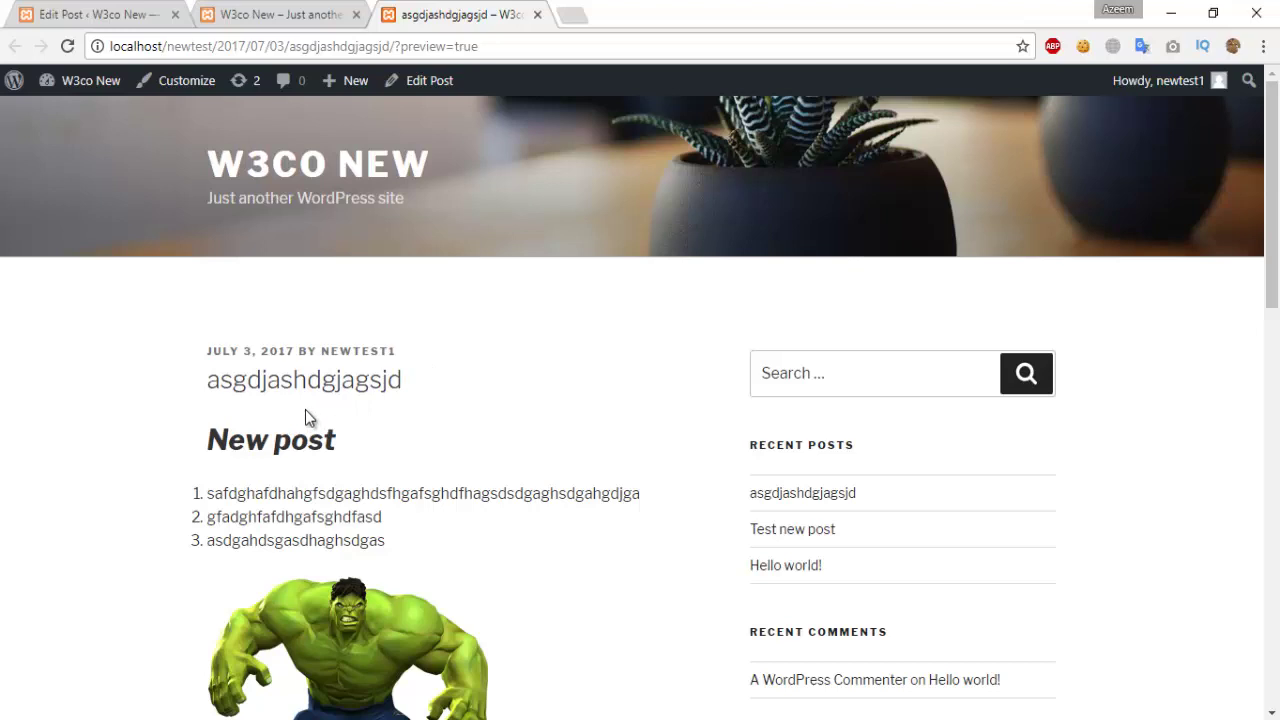
# Step: Review the preview's title, slug, list, Hulk image and test1 category, then return to the homepage tab
pyautogui.scroll(-1, 305, 409)
pyautogui.moveTo(196, 285); pyautogui.dragTo(410, 294)
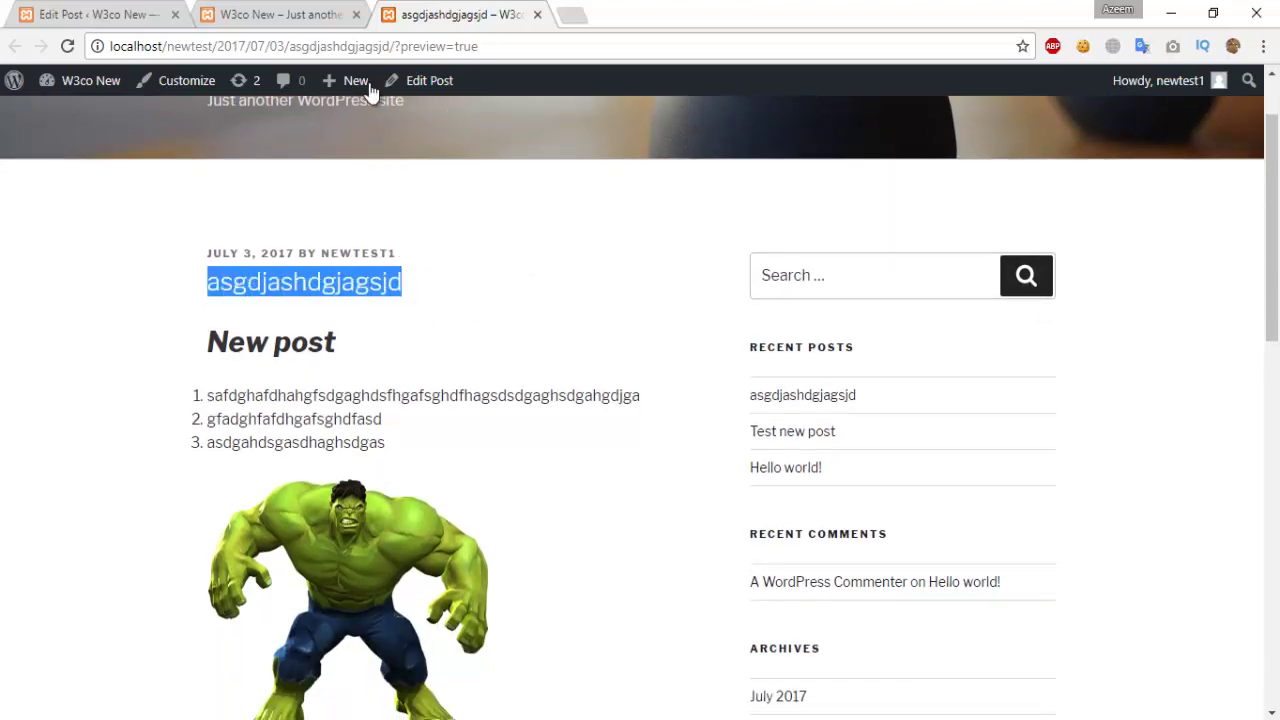
pyautogui.moveTo(286, 47); pyautogui.dragTo(378, 51)
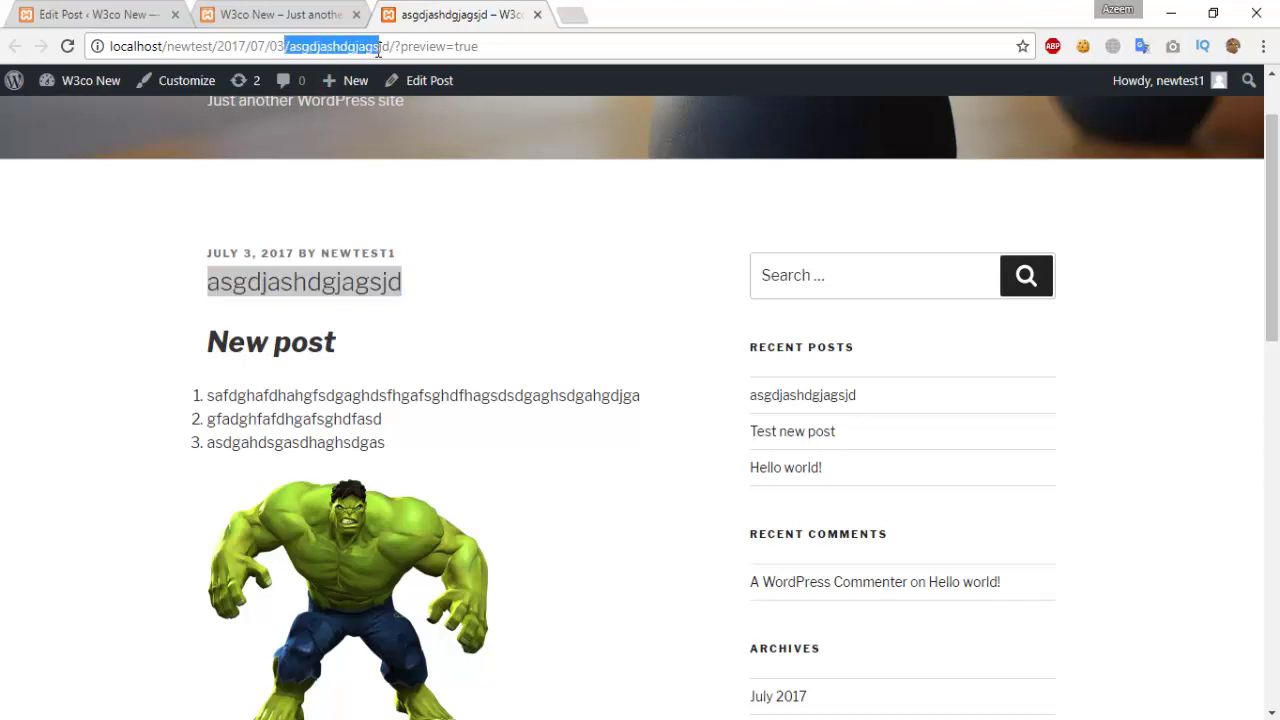
pyautogui.click(410, 194)
pyautogui.scroll(-6, 252, 395)
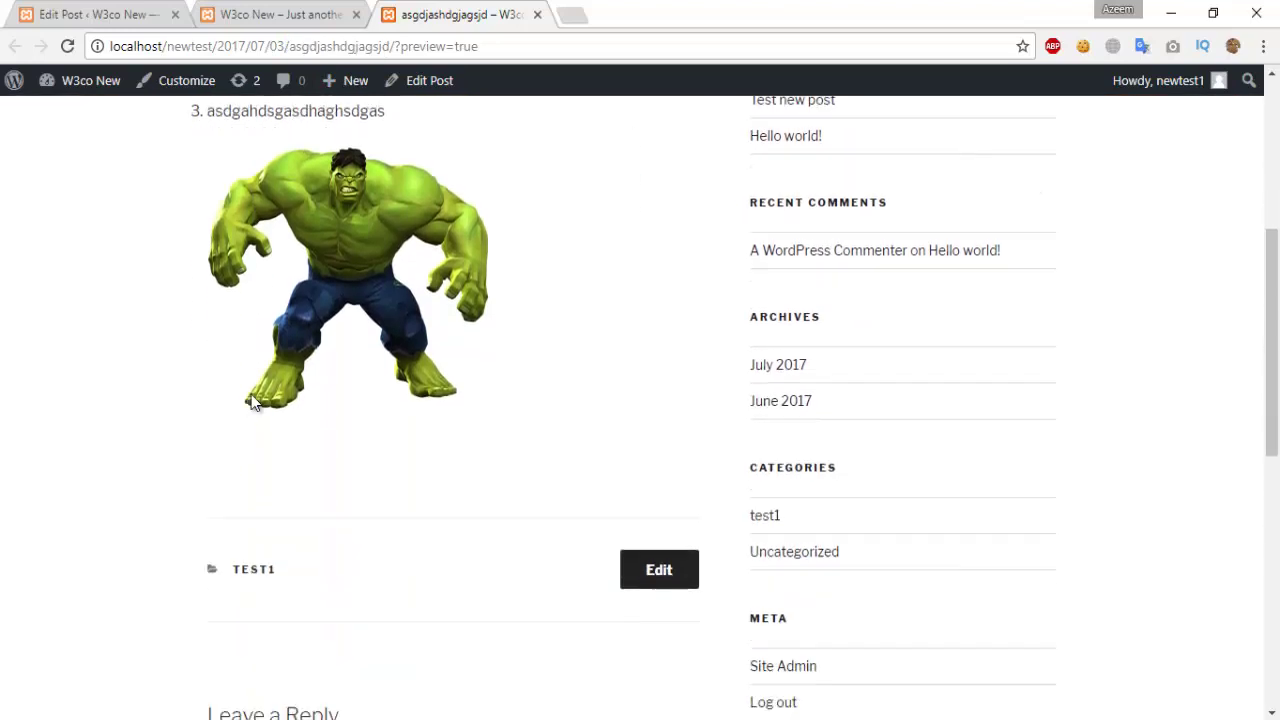
pyautogui.scroll(7, 1265, 278)
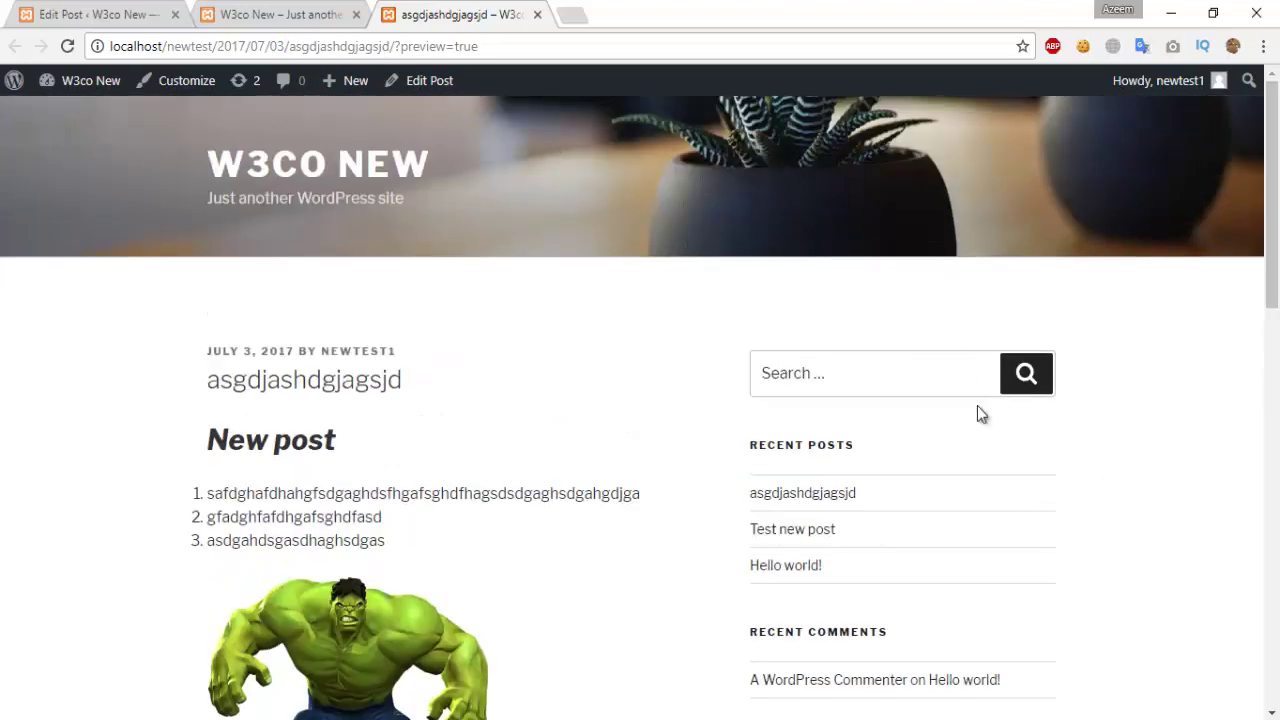
pyautogui.scroll(-2, 910, 340)
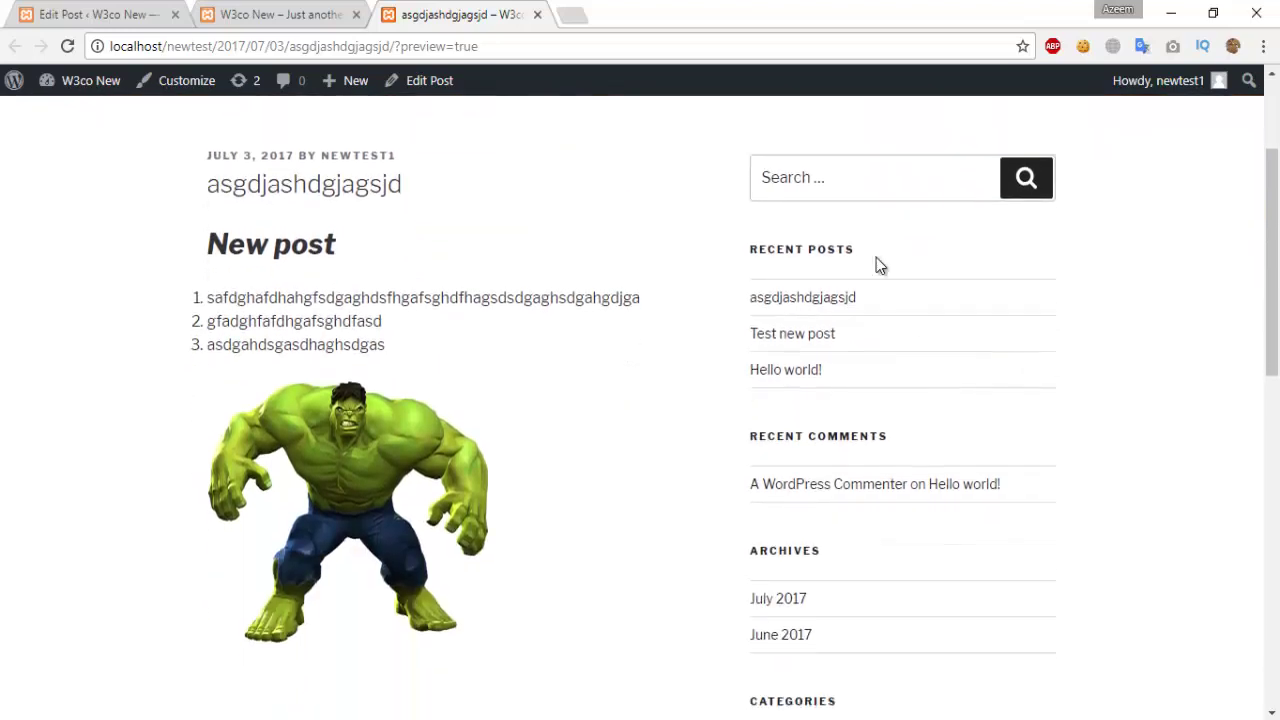
pyautogui.scroll(-6, 855, 300)
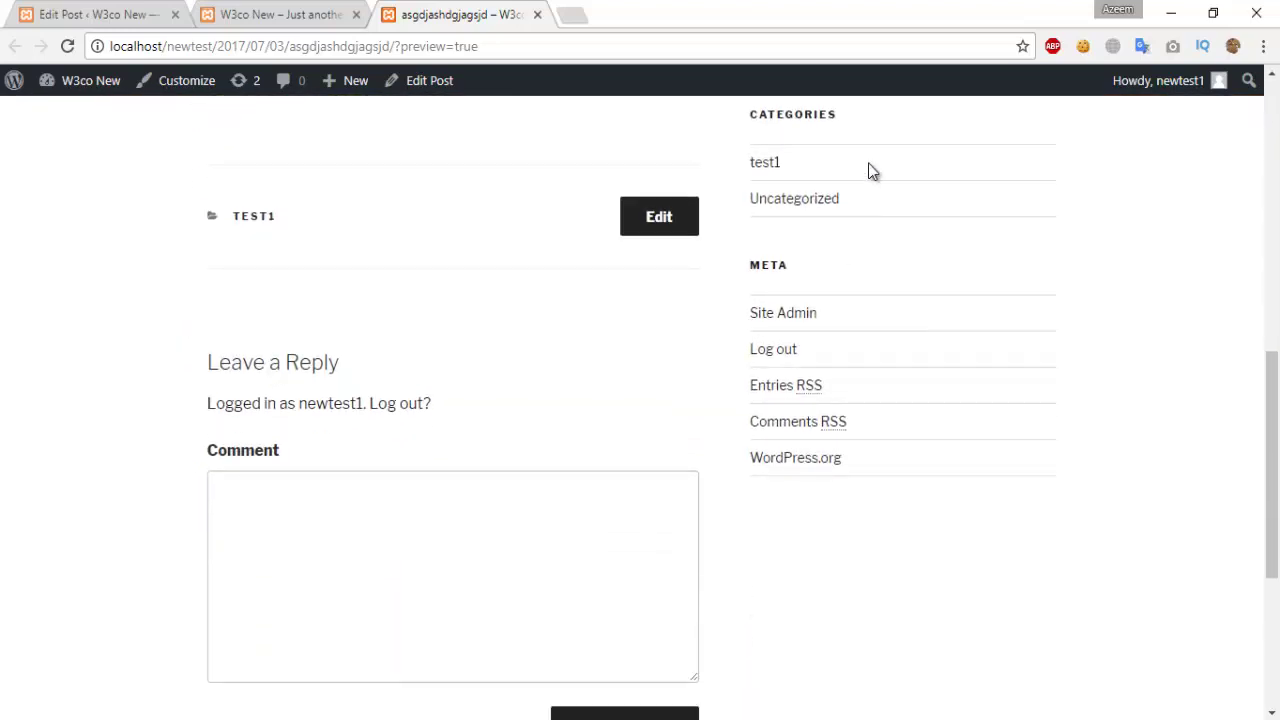
pyautogui.scroll(-4, 283, 314)
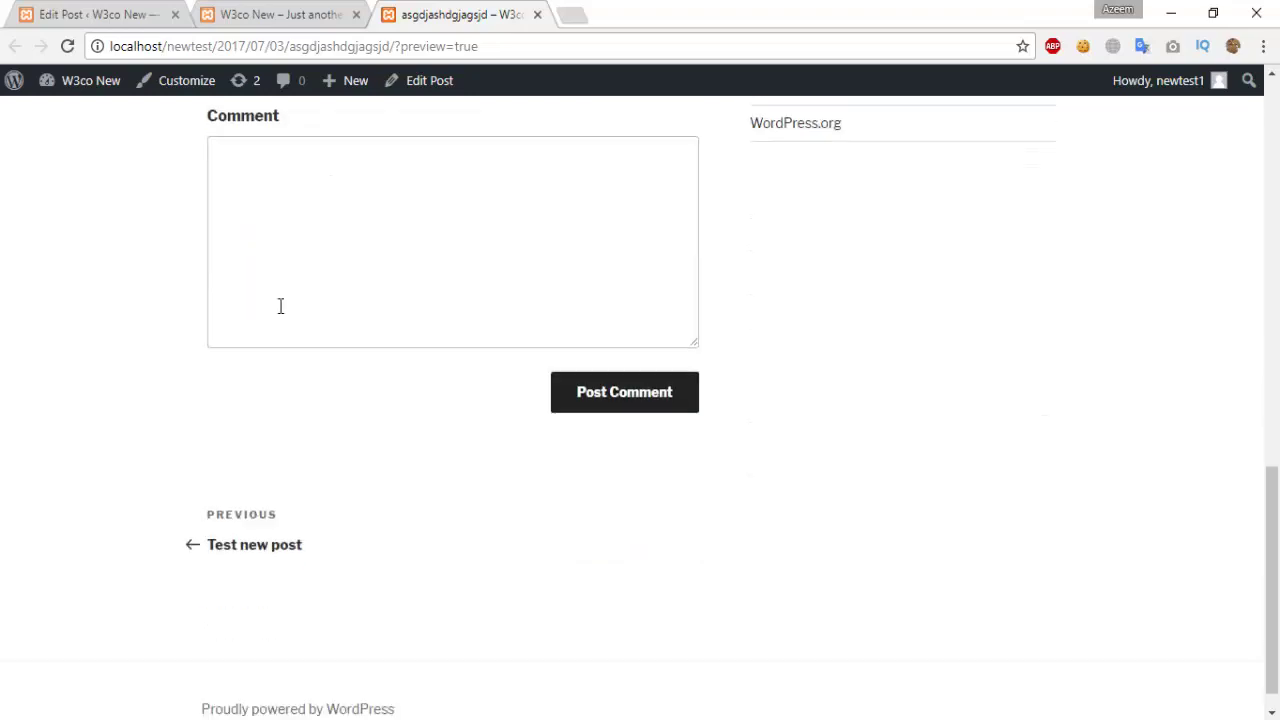
pyautogui.scroll(10, 380, 350)
pyautogui.click(288, 14)
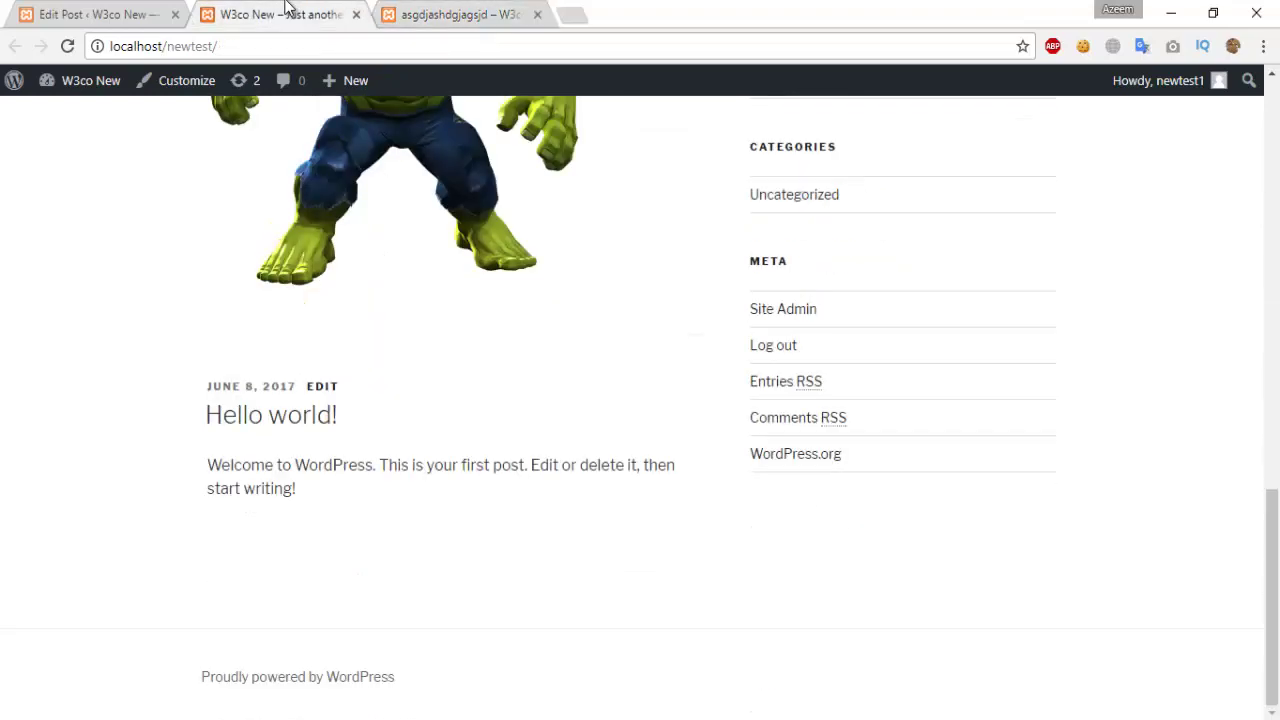
# Step: Return to the Edit Post tab and view the two uploaded images in the Media Library
pyautogui.click(160, 14)
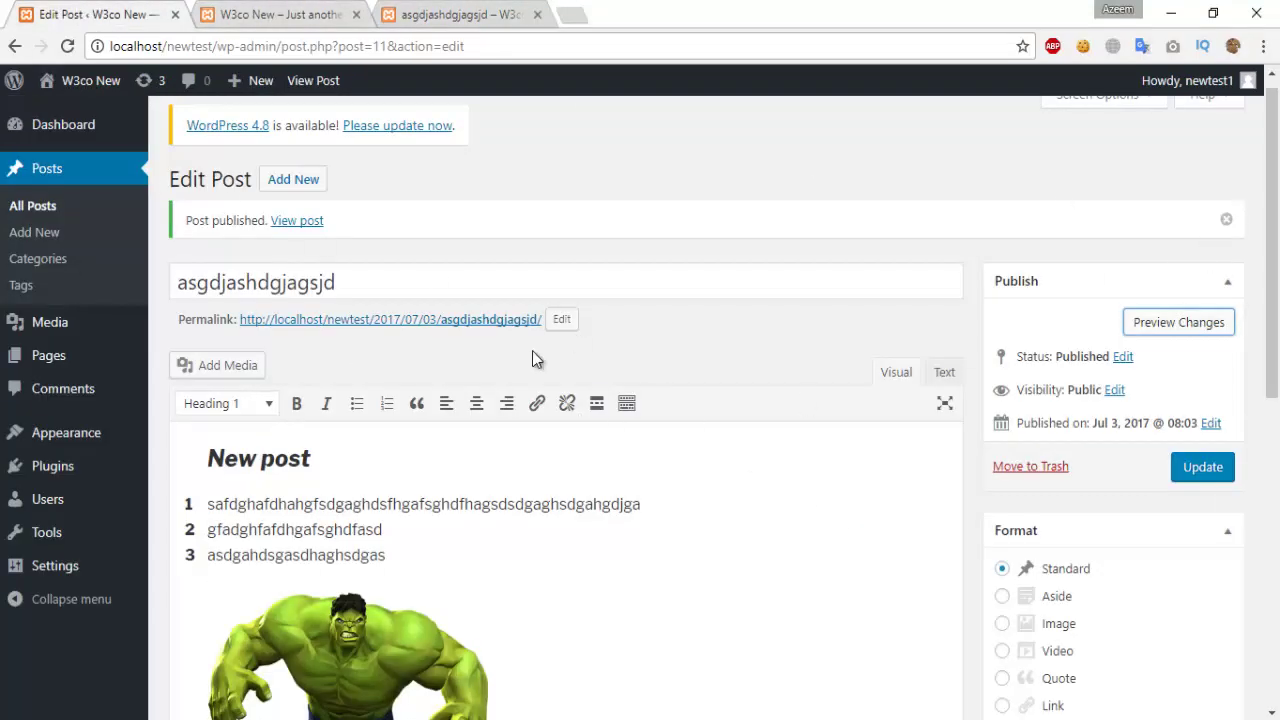
pyautogui.scroll(-7, 763, 471)
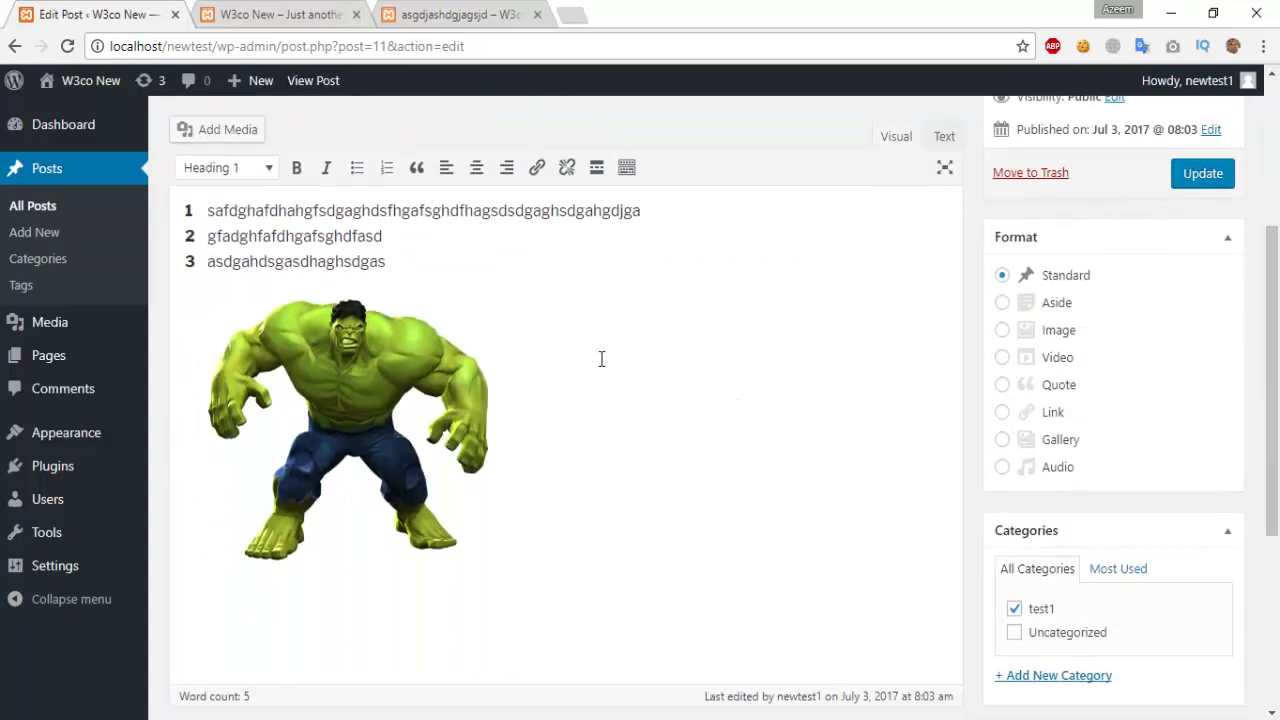
pyautogui.scroll(7, 3, 258)
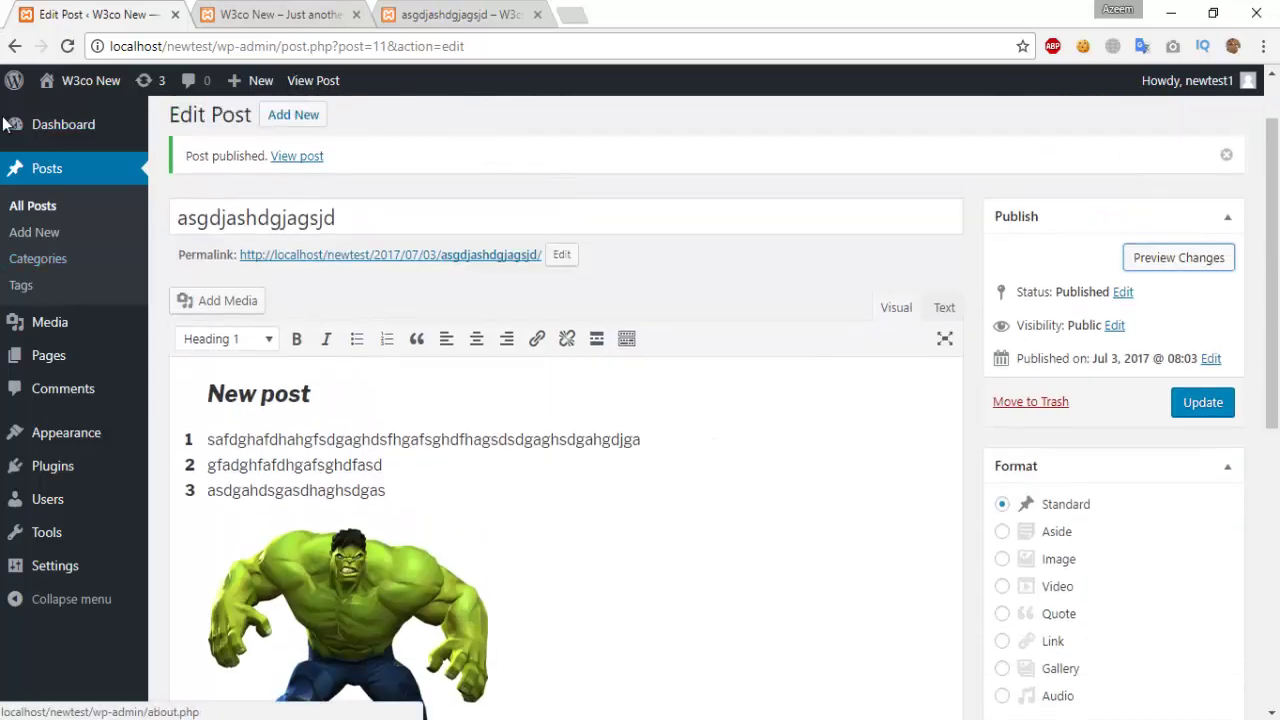
pyautogui.click(43, 321)
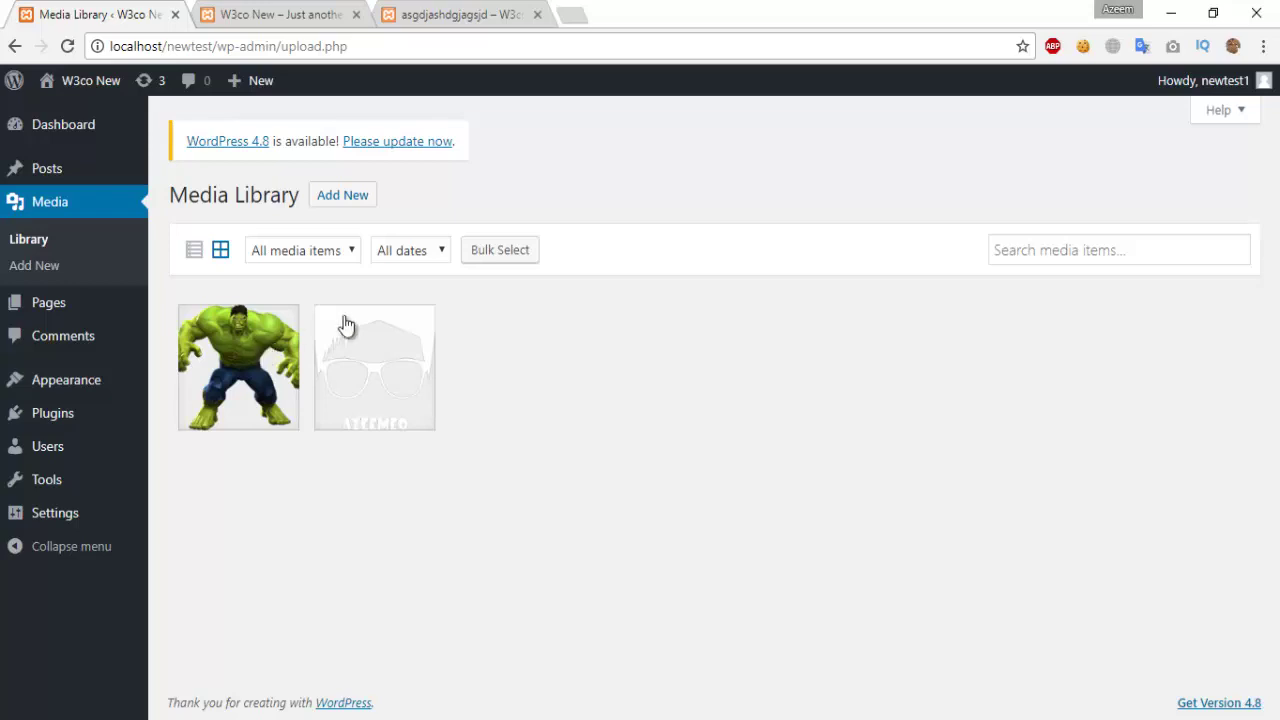
pyautogui.click(58, 307)
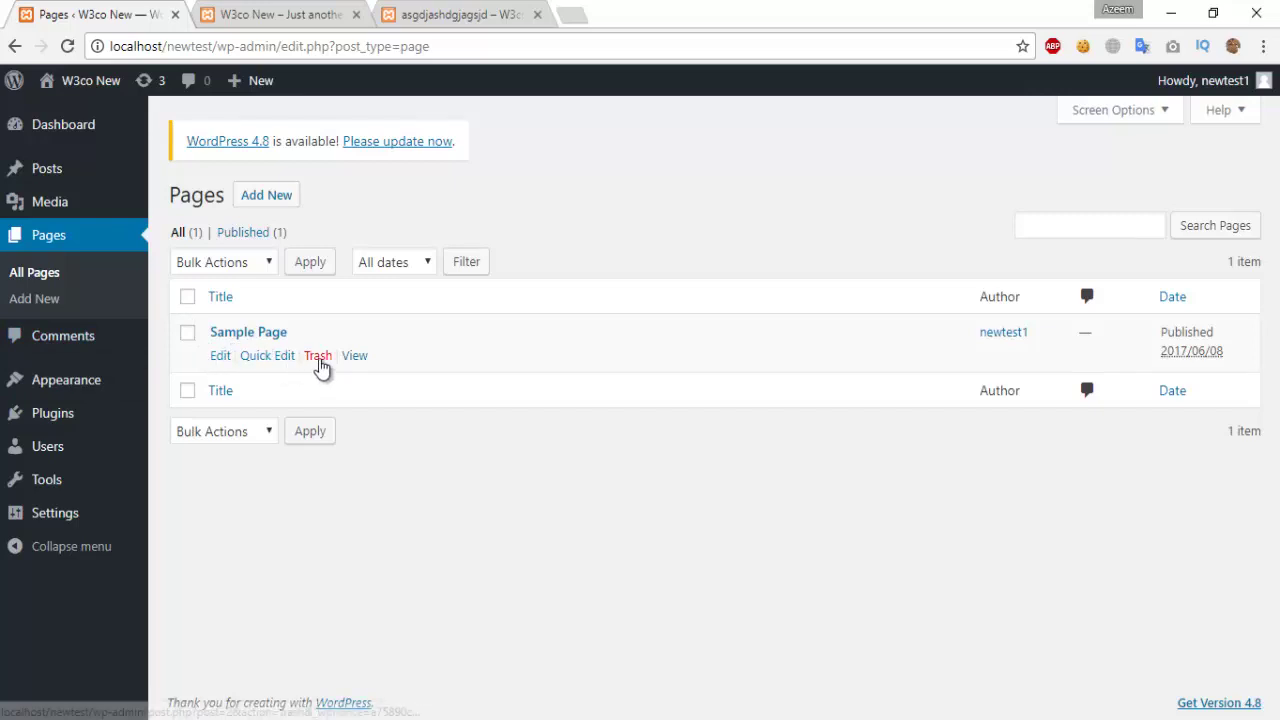
# Step: Trash the Sample Page from the Pages list
pyautogui.click(318, 360)
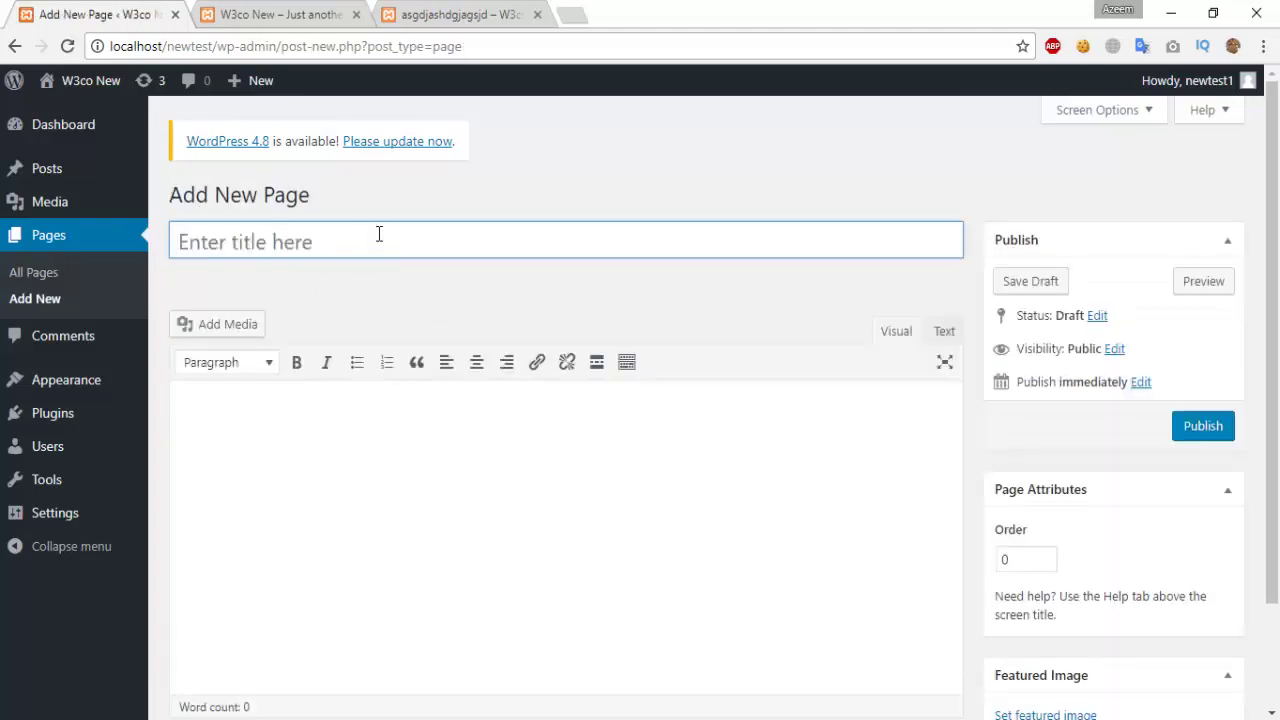
# Step: Title the page 'About us', fill its body with ten dotted lines, and publish it
pyautogui.click(379, 234)
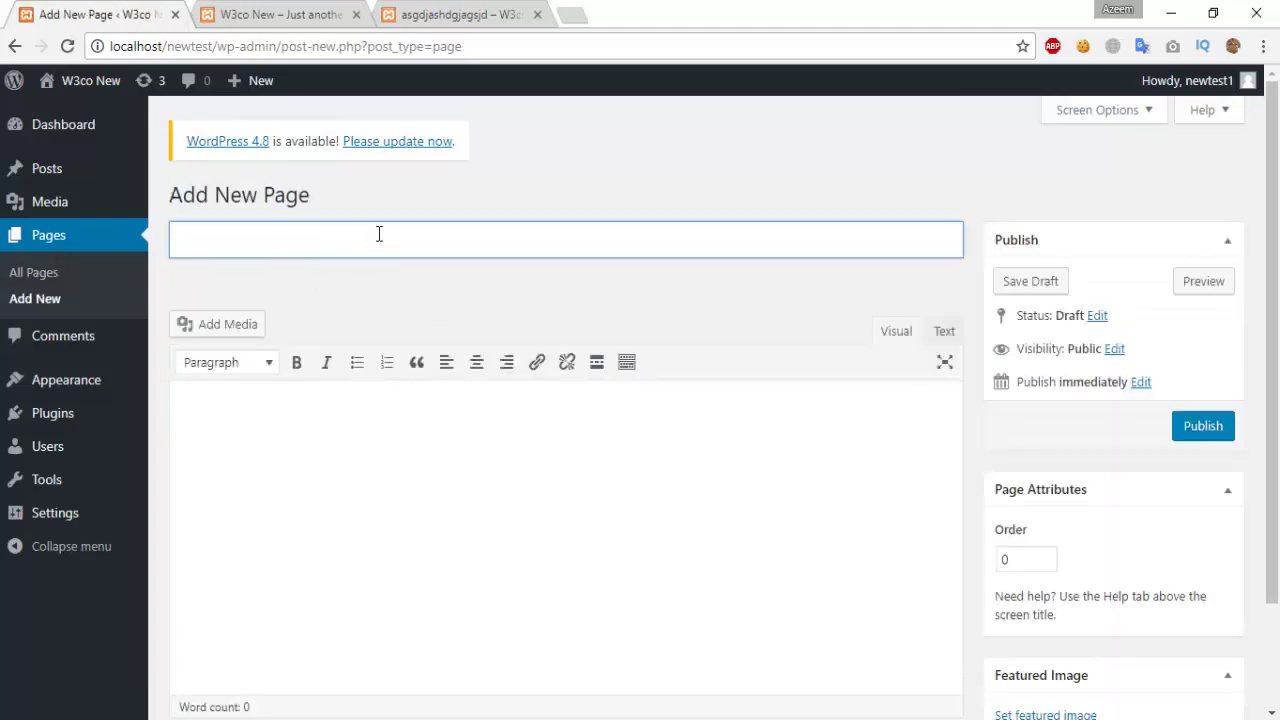
pyautogui.write('About us')
pyautogui.click(369, 421)
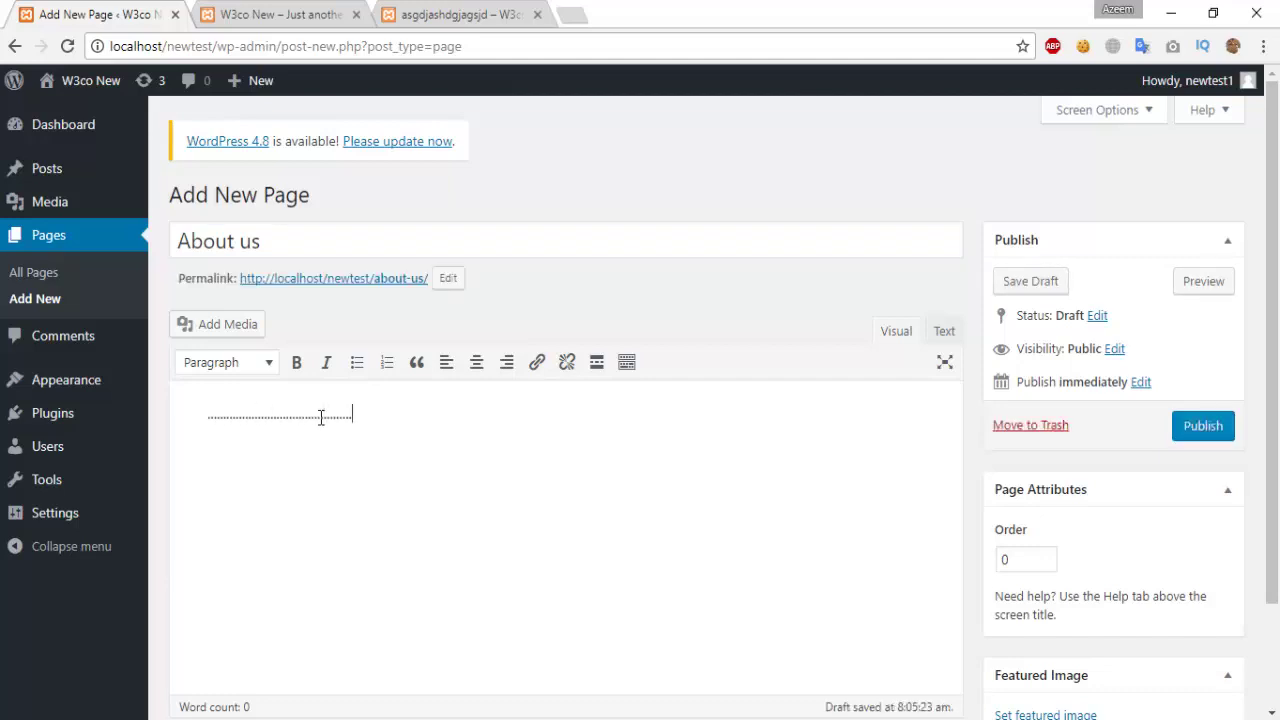
pyautogui.doubleClick(321, 418)
pyautogui.hotkey('ctrl', 'v')
pyautogui.hotkey('ctrl', 'v')
pyautogui.hotkey('ctrl', 'v')
pyautogui.hotkey('ctrl', 'v')
pyautogui.hotkey('ctrl', 'v')
pyautogui.hotkey('ctrl', 'v')
pyautogui.hotkey('ctrl', 'v')
pyautogui.hotkey('ctrl', 'v')
pyautogui.hotkey('ctrl', 'v')
pyautogui.hotkey('ctrl', 'v')
pyautogui.hotkey('ctrl', 'v')
pyautogui.hotkey('ctrl', 'v')
pyautogui.hotkey('ctrl', 'v')
pyautogui.hotkey('ctrl', 'v')
pyautogui.hotkey('ctrl', 'v')
pyautogui.hotkey('ctrl', 'v')
pyautogui.hotkey('ctrl', 'v')
pyautogui.hotkey('ctrl', 'v')
pyautogui.hotkey('ctrl', 'v')
pyautogui.hotkey('ctrl', 'v')
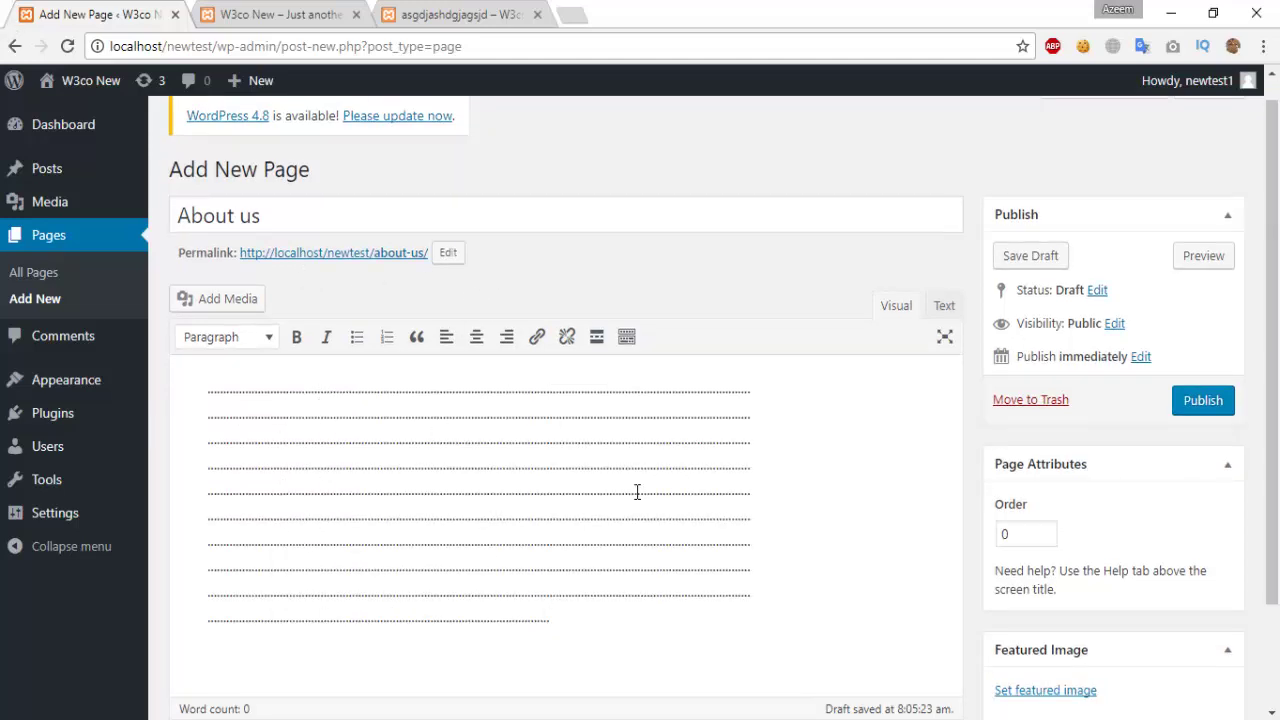
pyautogui.scroll(-2, 742, 412)
pyautogui.scroll(2, 834, 497)
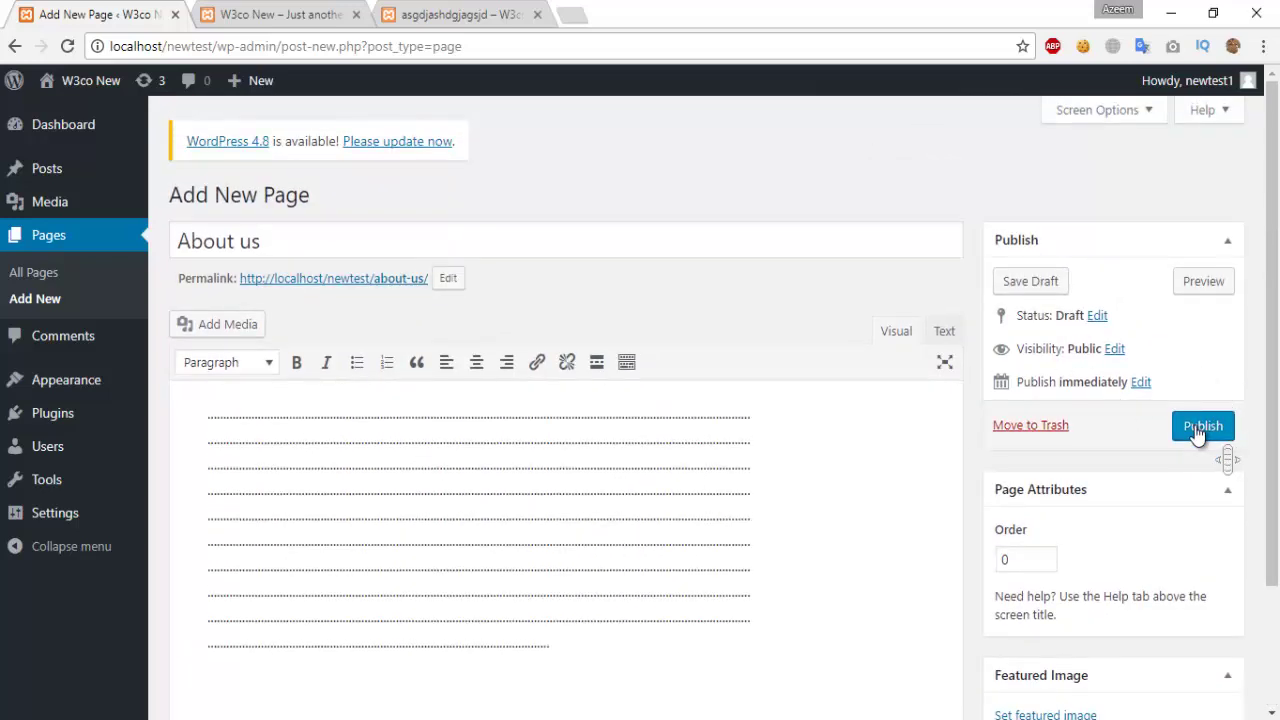
pyautogui.click(1201, 428)
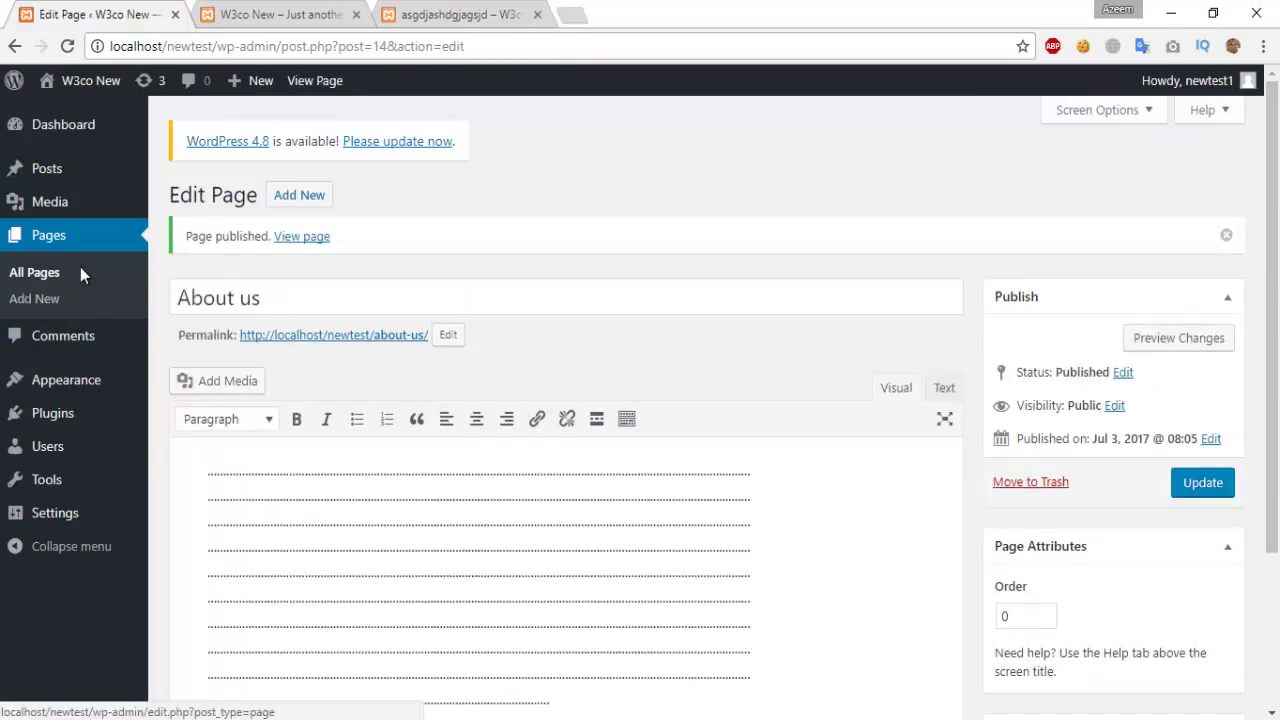
# Step: Publish a 'news' page with a dotted filler line, then view All Pages
pyautogui.click(316, 199)
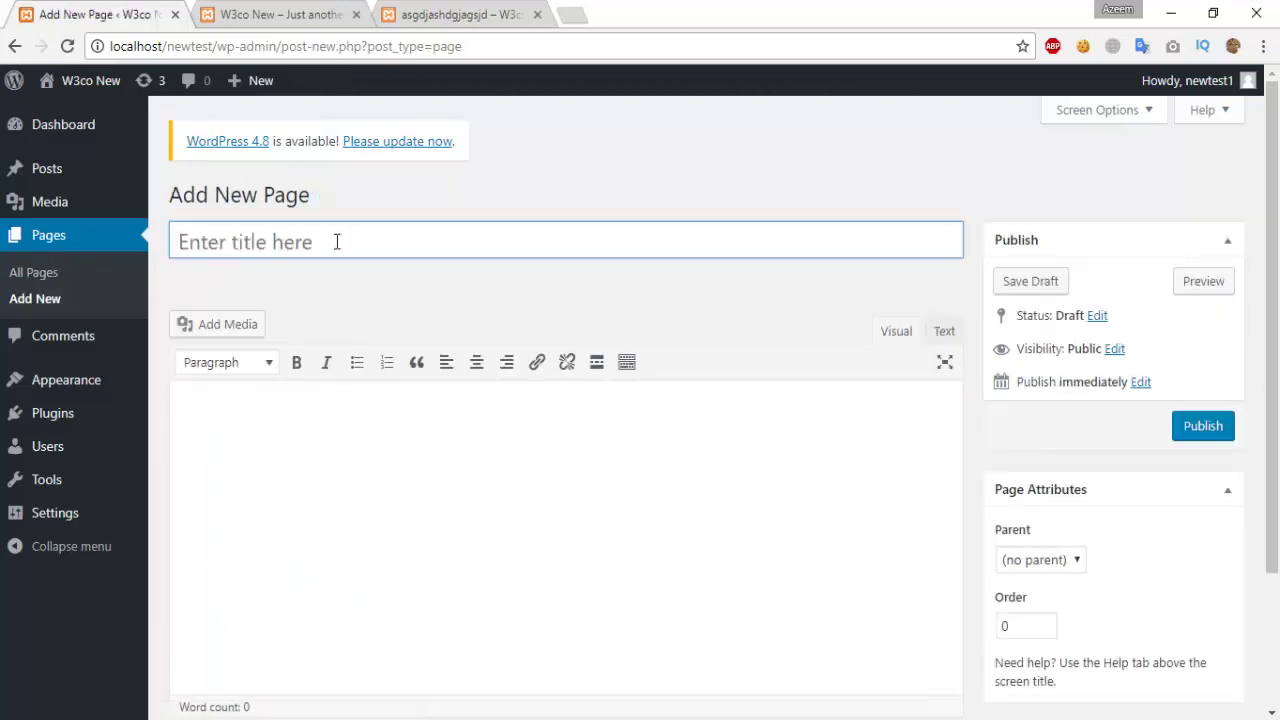
pyautogui.write('news')
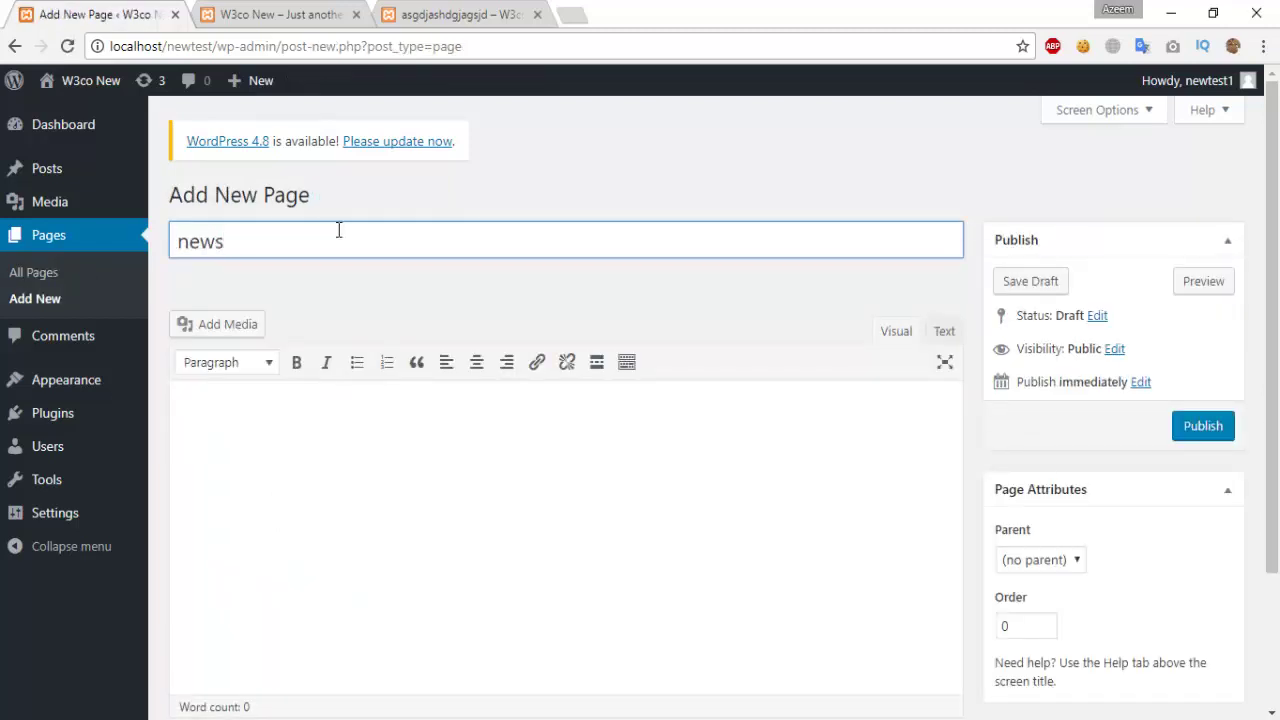
pyautogui.click(372, 451)
pyautogui.write('.............................................')
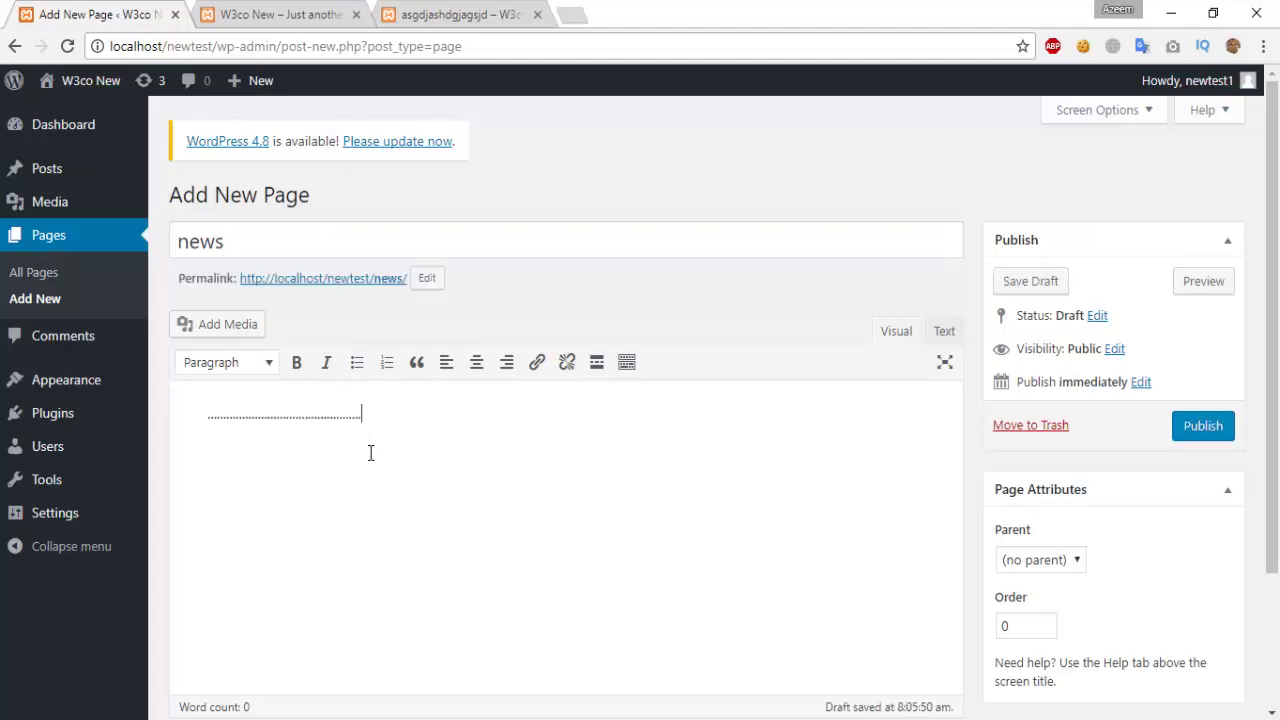
pyautogui.write('...............................................................................................................................................................................................................................................................................................................................................................................................................................................................................................................................................................................................................................................................................................................................................................................................................................................................................................................................................................................................................................................................................................................................................................................................................................................................................................................................................................................................................................................................................................................................................................................................................................................................................................................................................................................................................................................................')
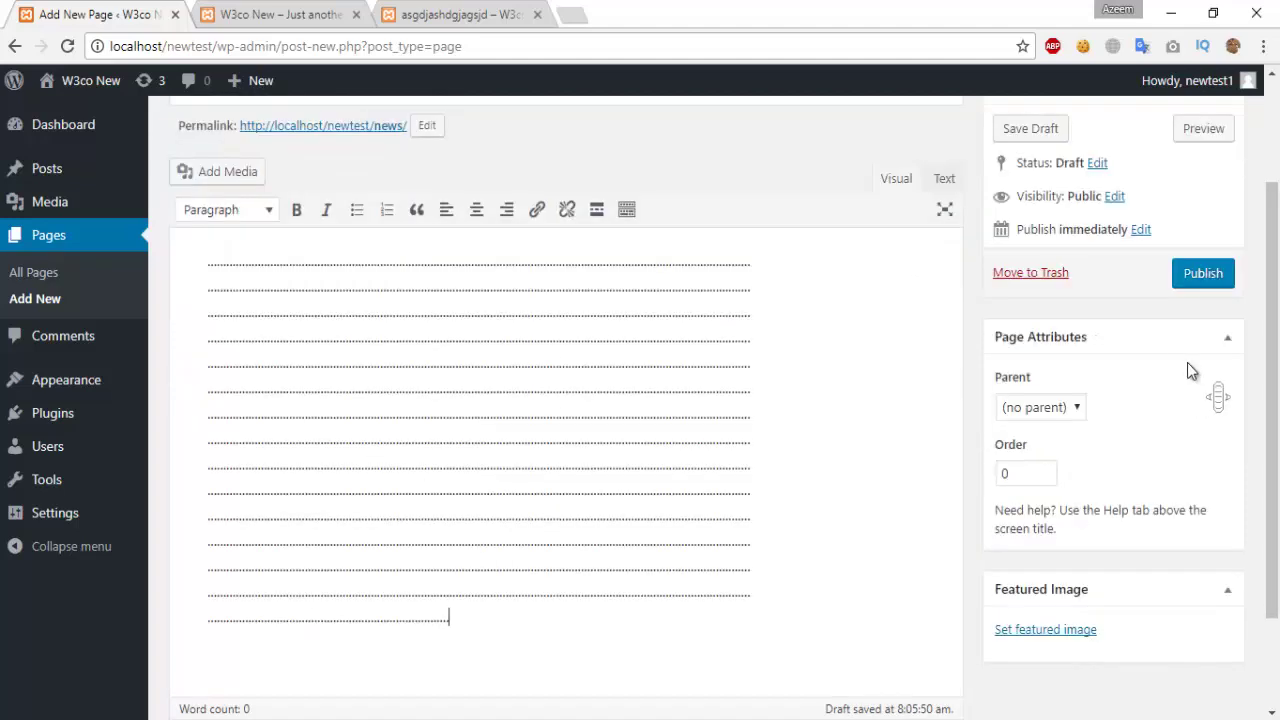
pyautogui.click(1202, 274)
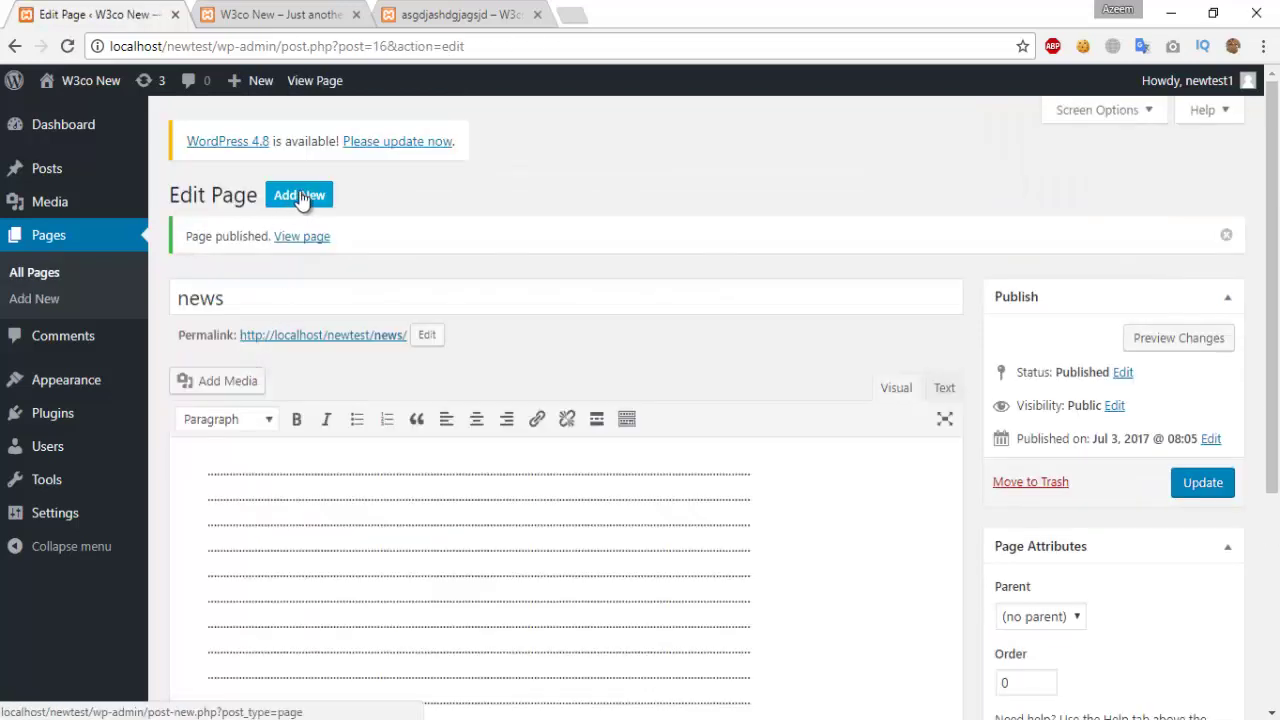
pyautogui.click(300, 196)
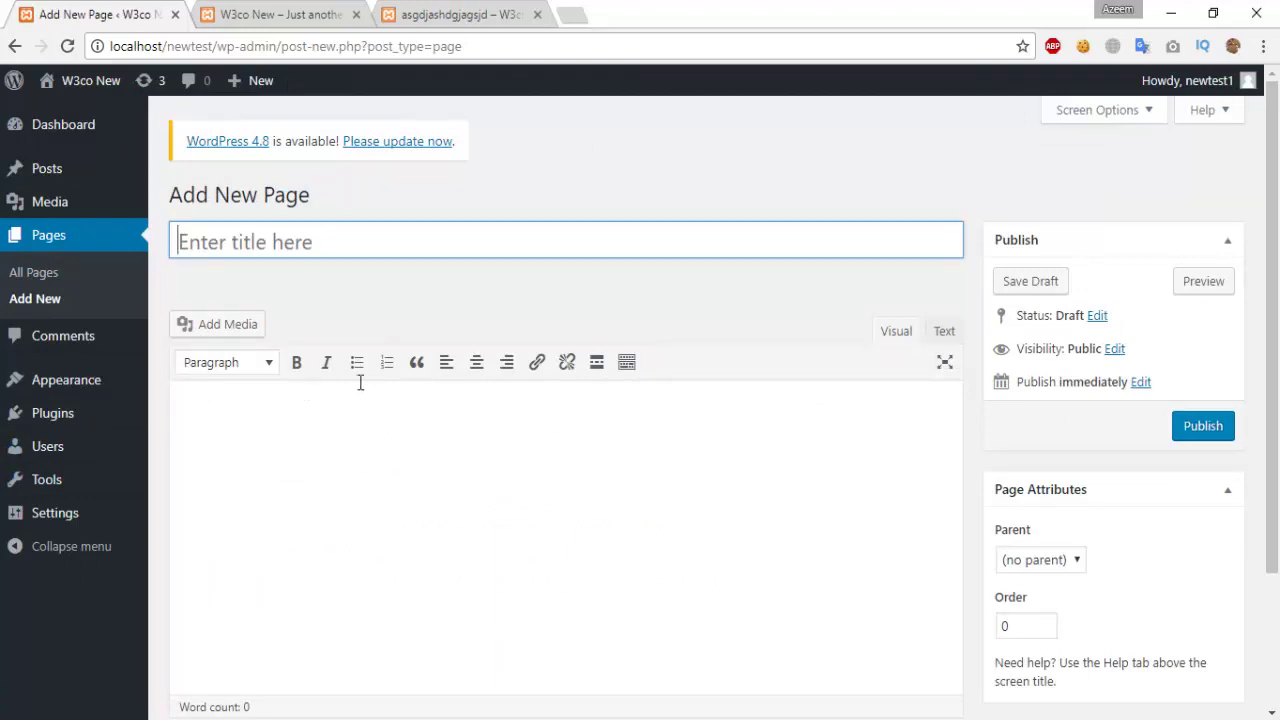
pyautogui.click(30, 280)
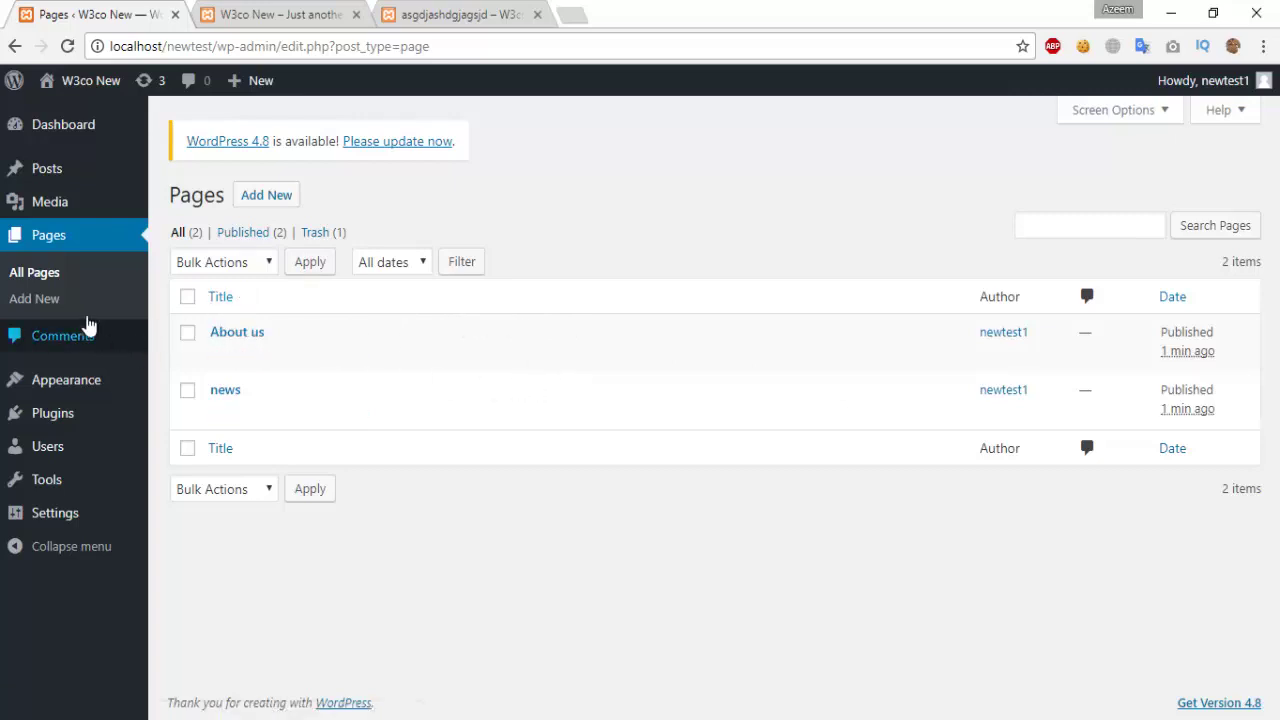
# Step: Open Quick Edit for the About us row in the Pages list
pyautogui.moveTo(29, 137)
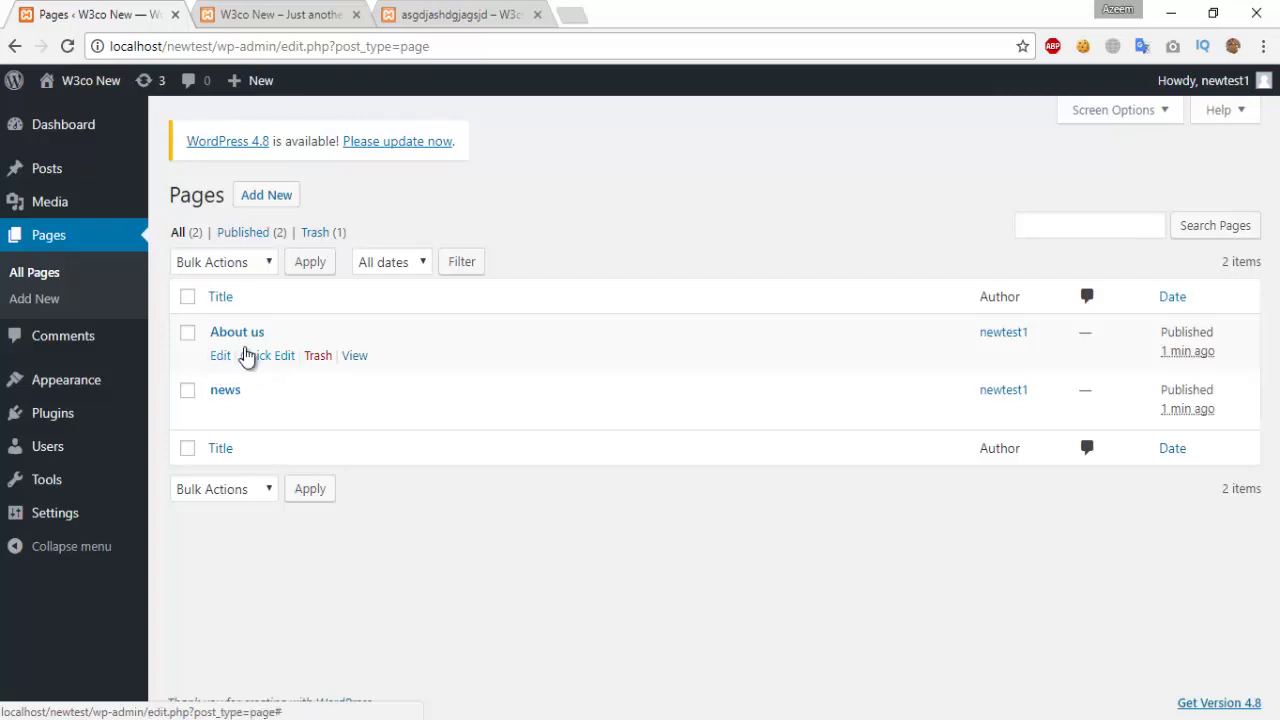
pyautogui.click(251, 361)
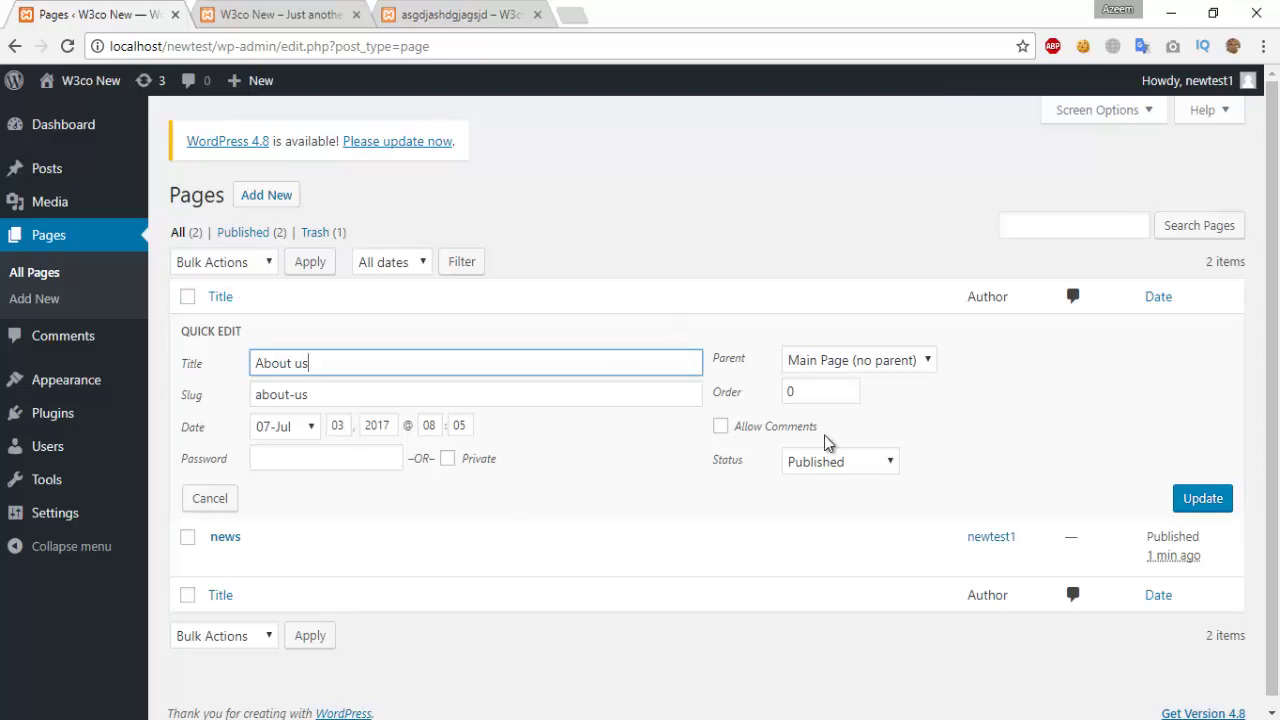
# Step: Turn comments off for About us and keep it a top-level page without a parent
pyautogui.click(721, 429)
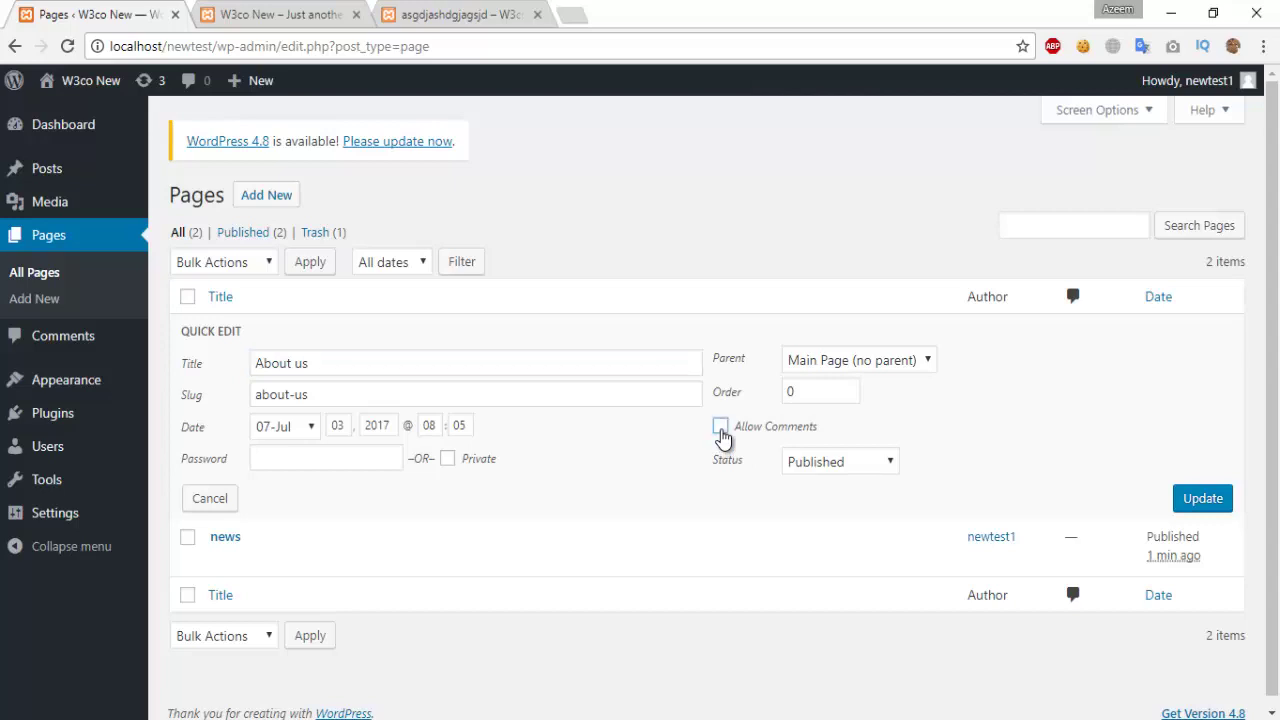
pyautogui.click(866, 461)
pyautogui.click(869, 462)
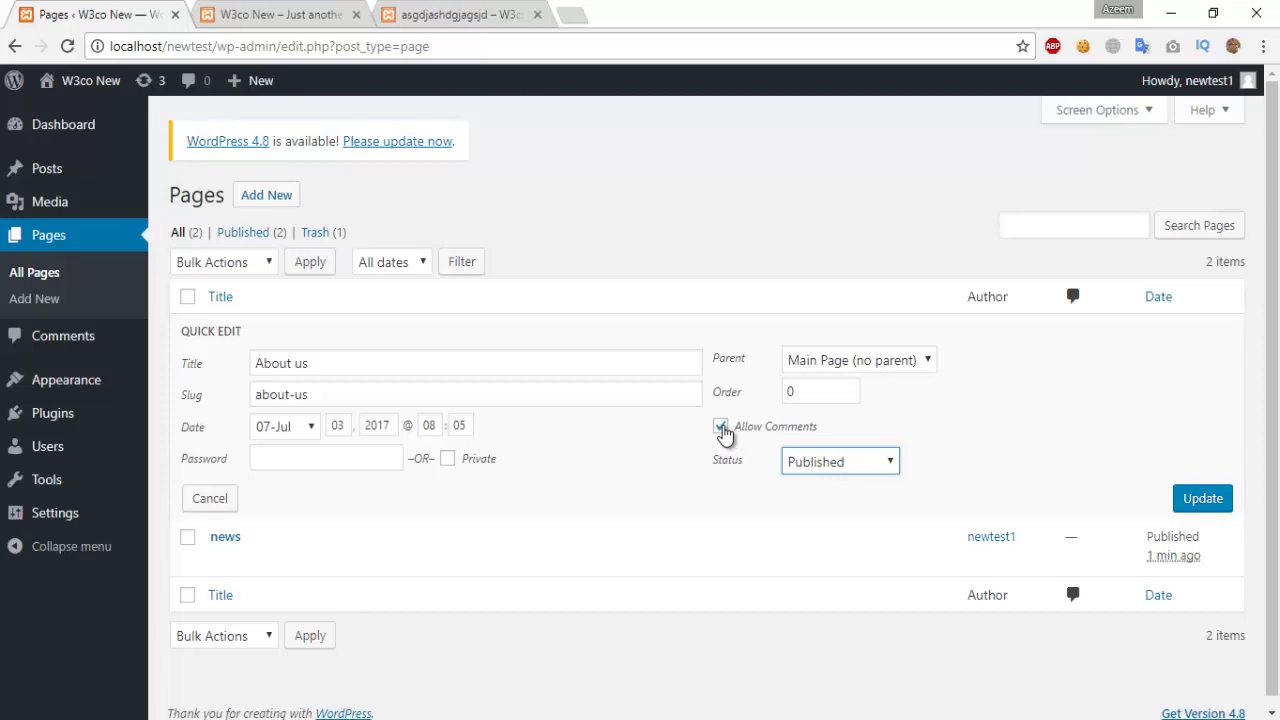
pyautogui.click(722, 430)
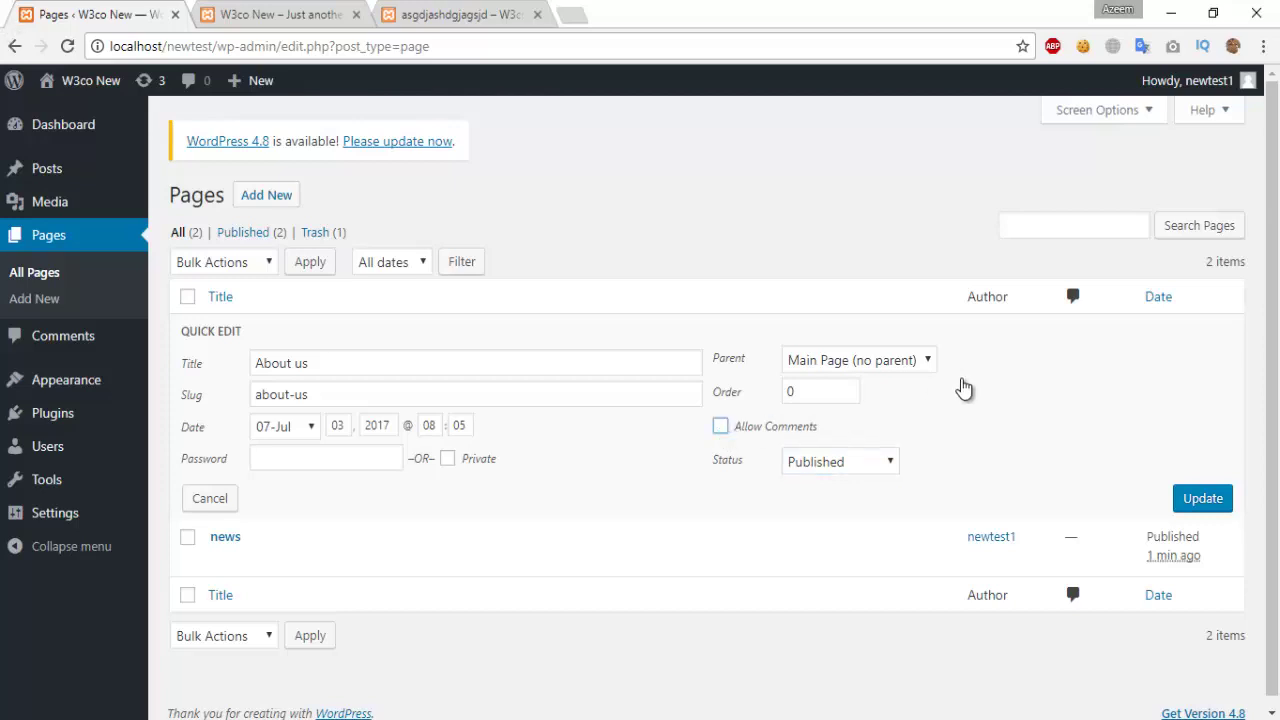
pyautogui.click(926, 362)
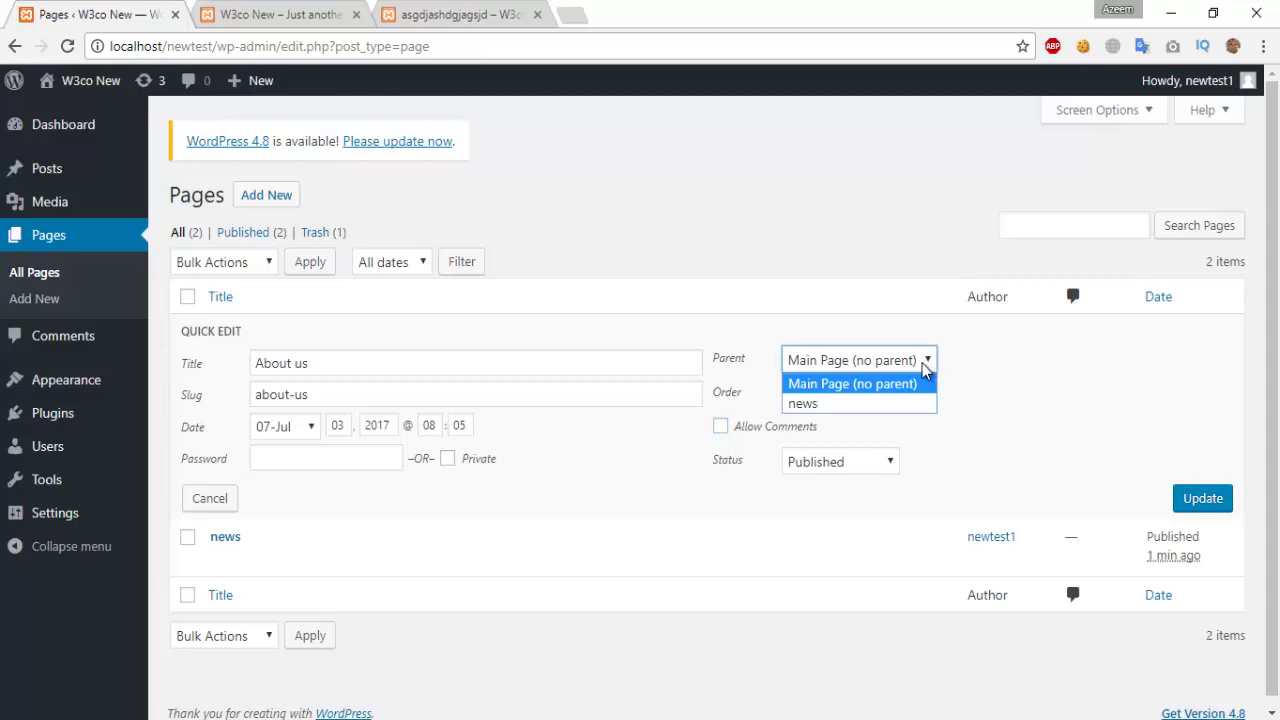
pyautogui.click(922, 363)
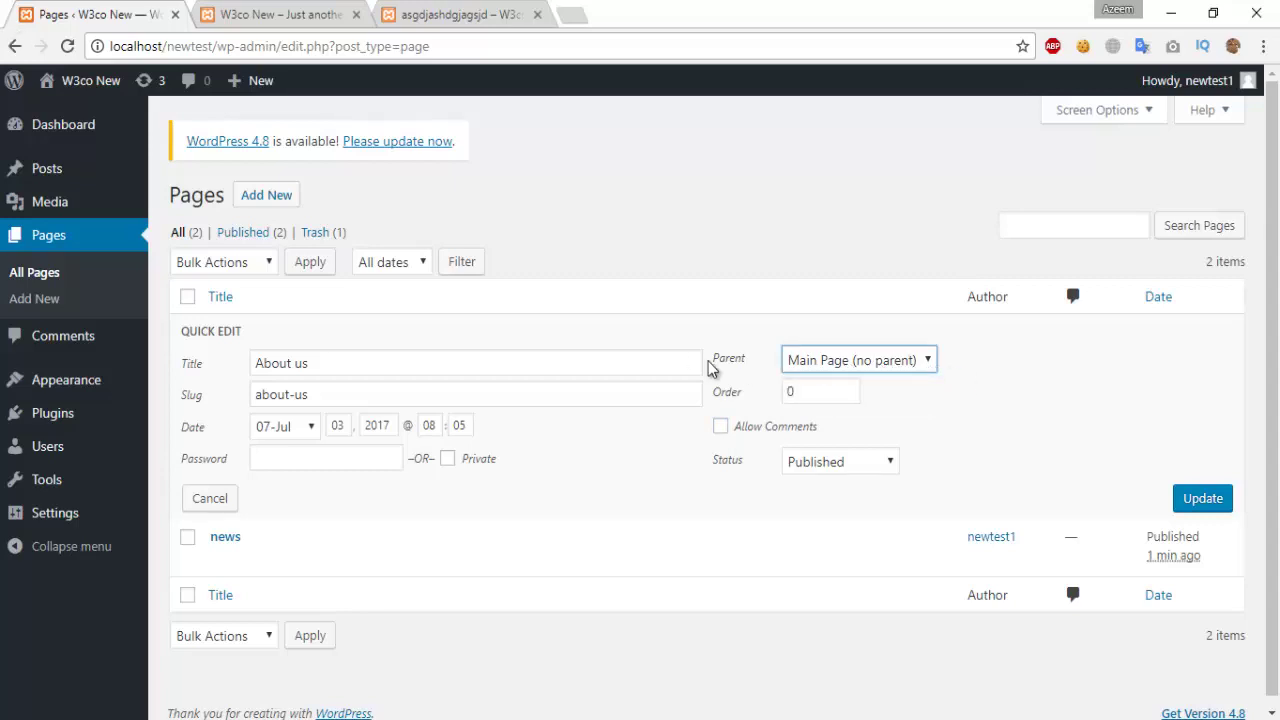
pyautogui.click(908, 362)
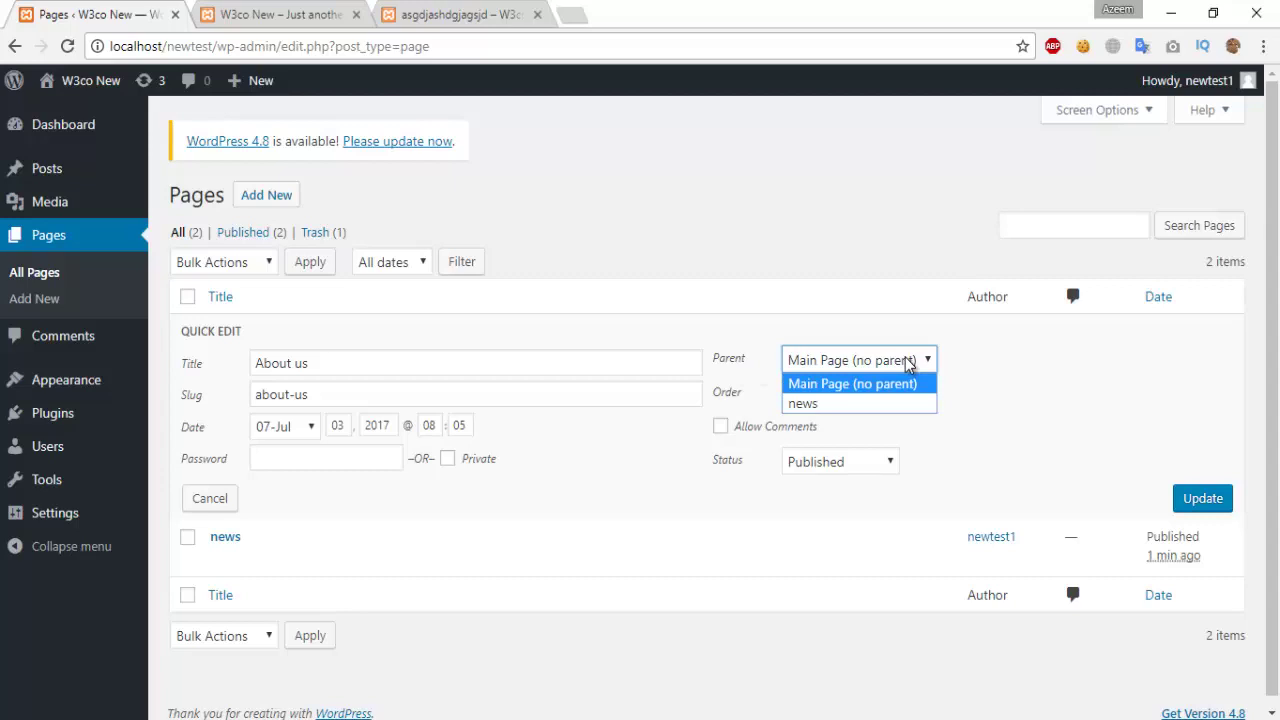
pyautogui.click(908, 362)
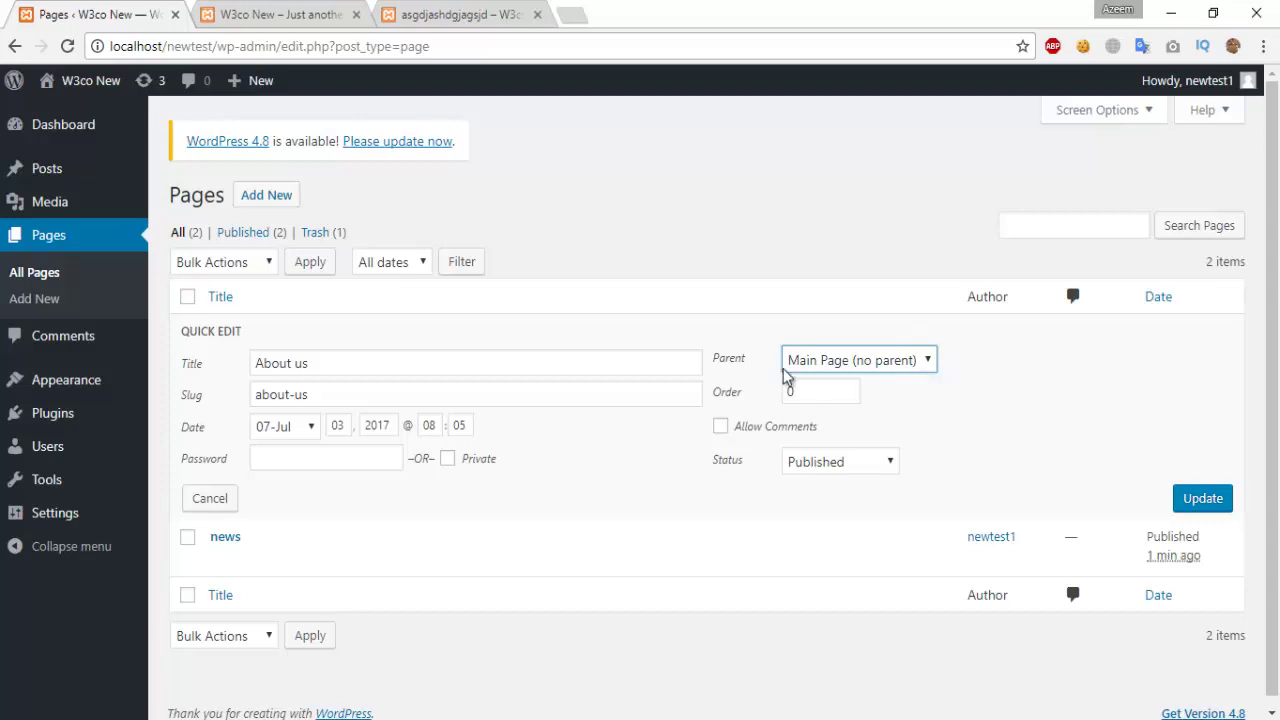
# Step: Keep the status Published and save the About us quick edit
pyautogui.click(884, 470)
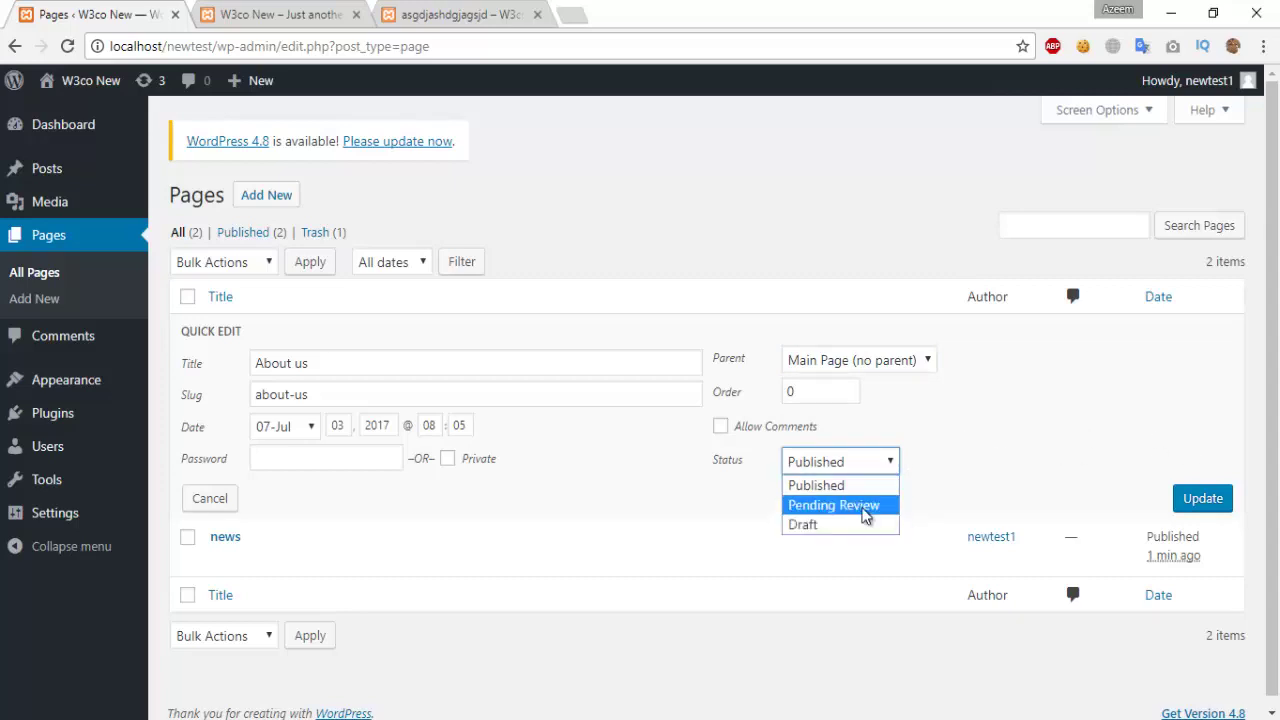
pyautogui.click(806, 490)
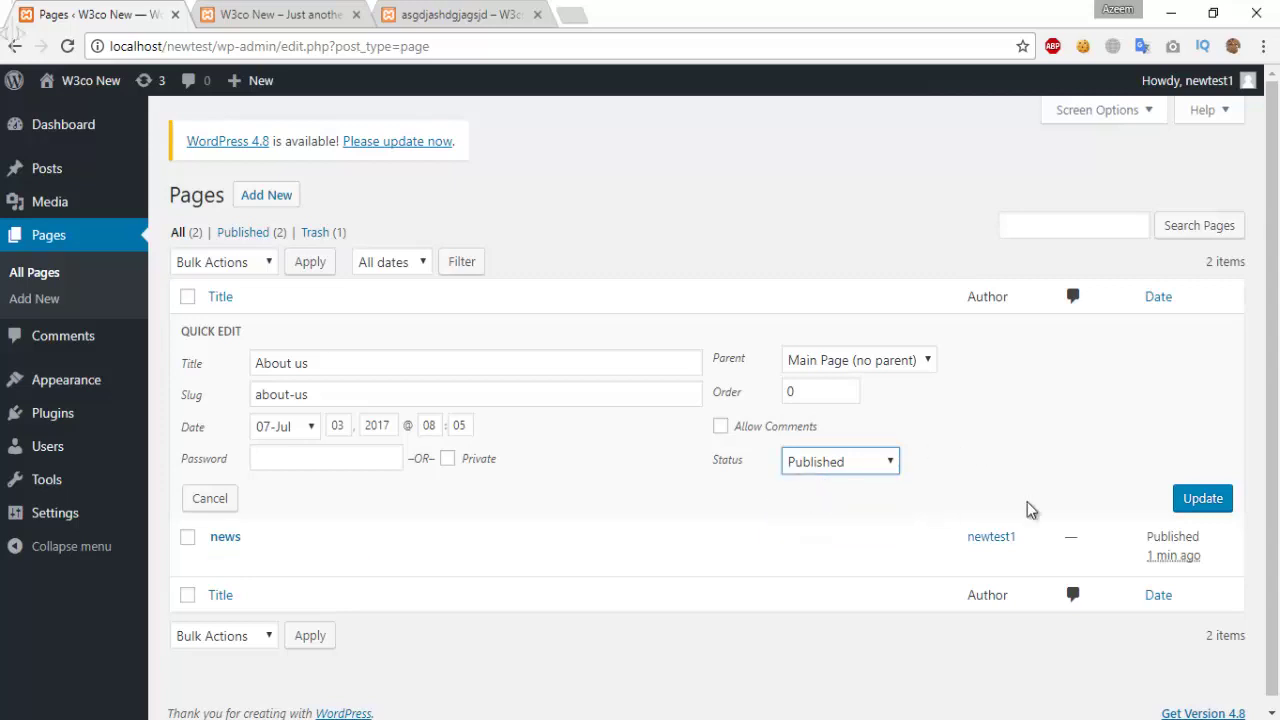
pyautogui.click(1205, 500)
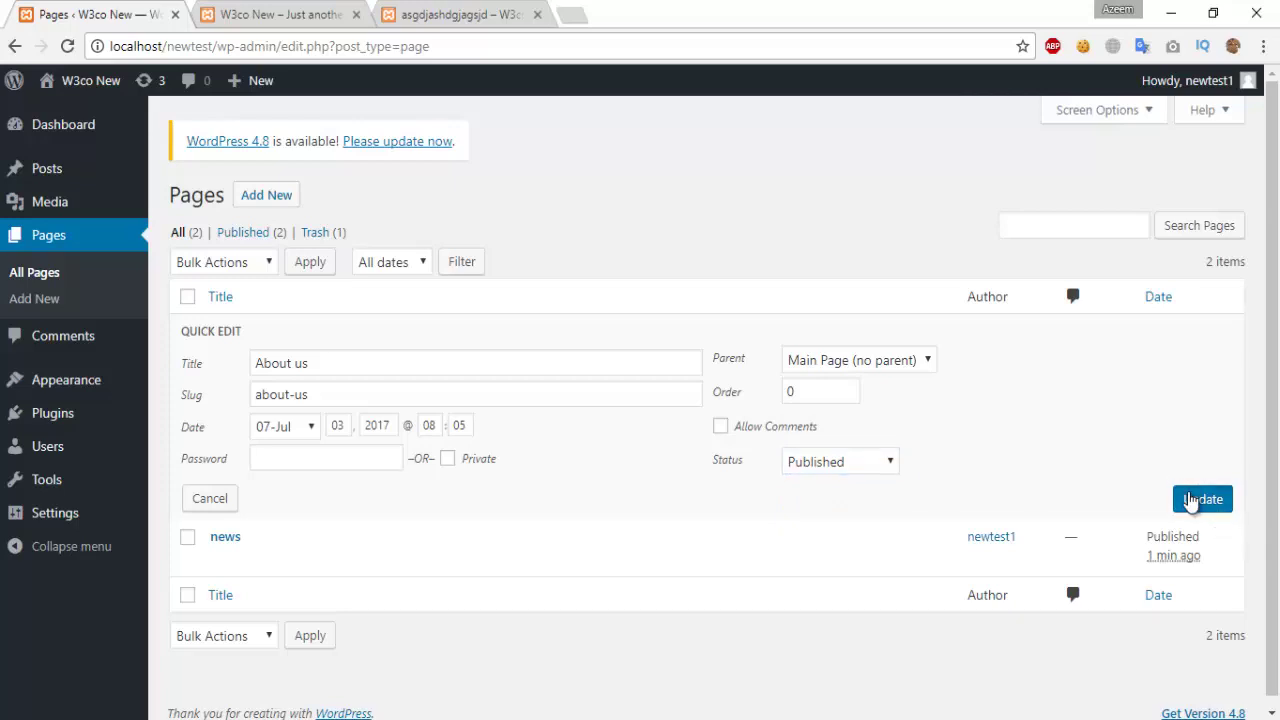
pyautogui.moveTo(18, 462)
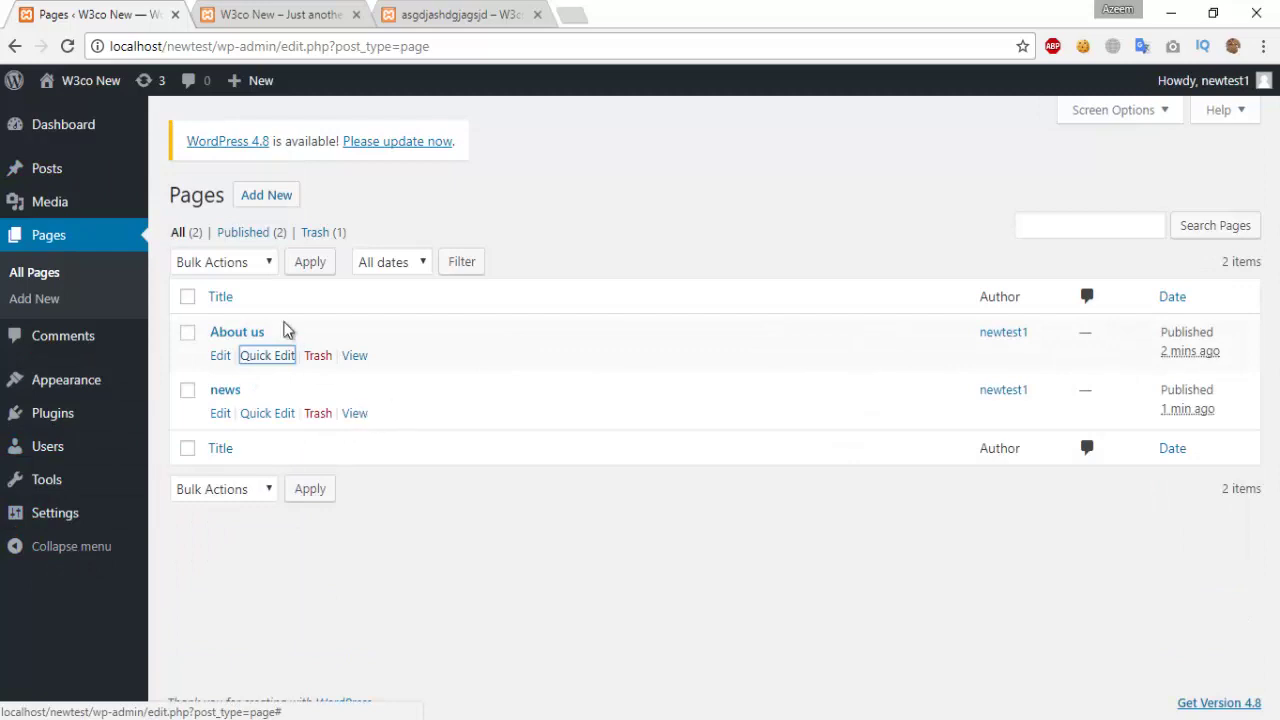
pyautogui.click(266, 196)
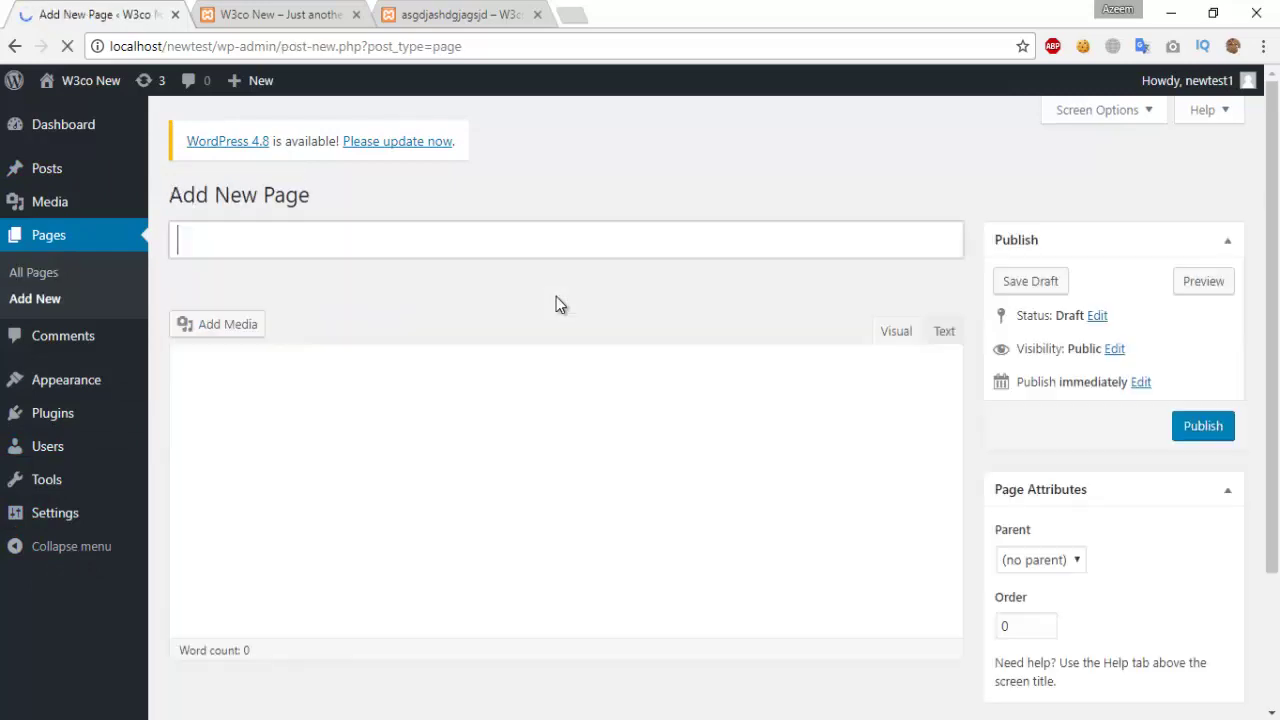
# Step: Publish a page titled 'news 1' with an underscore filler line
pyautogui.write('new')
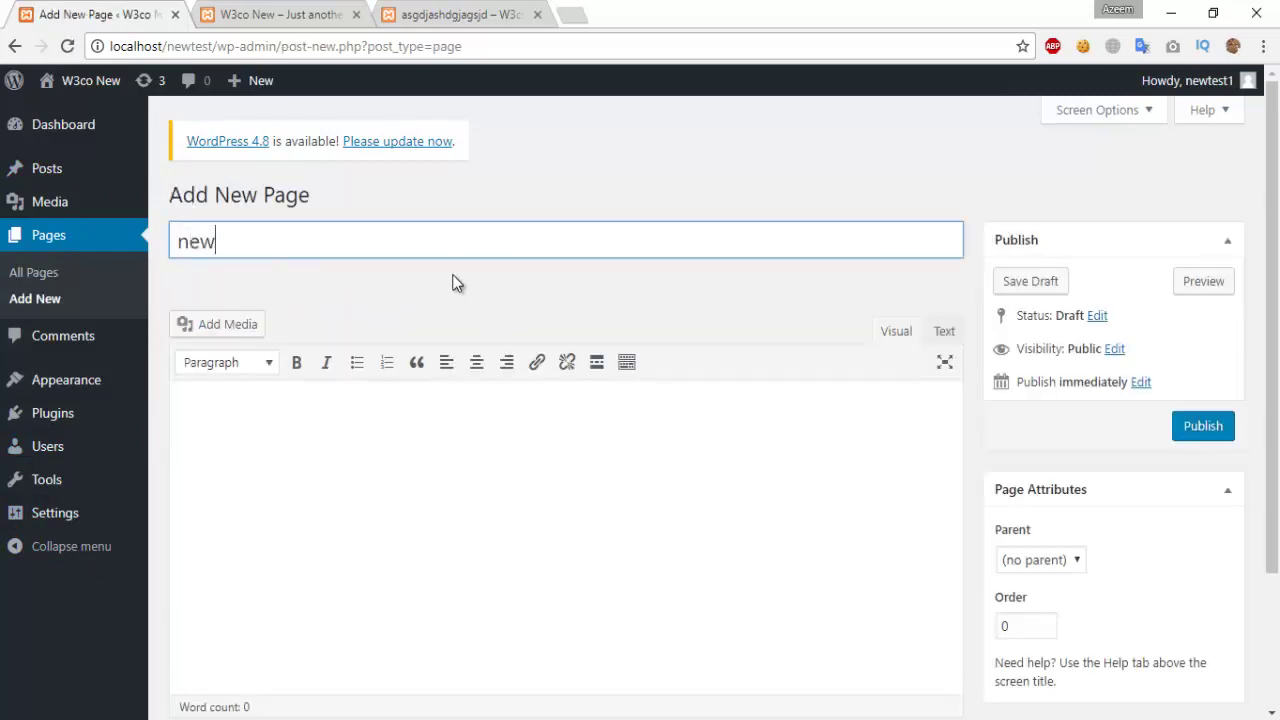
pyautogui.write('s 1')
pyautogui.click(366, 429)
pyautogui.write('______________________________________')
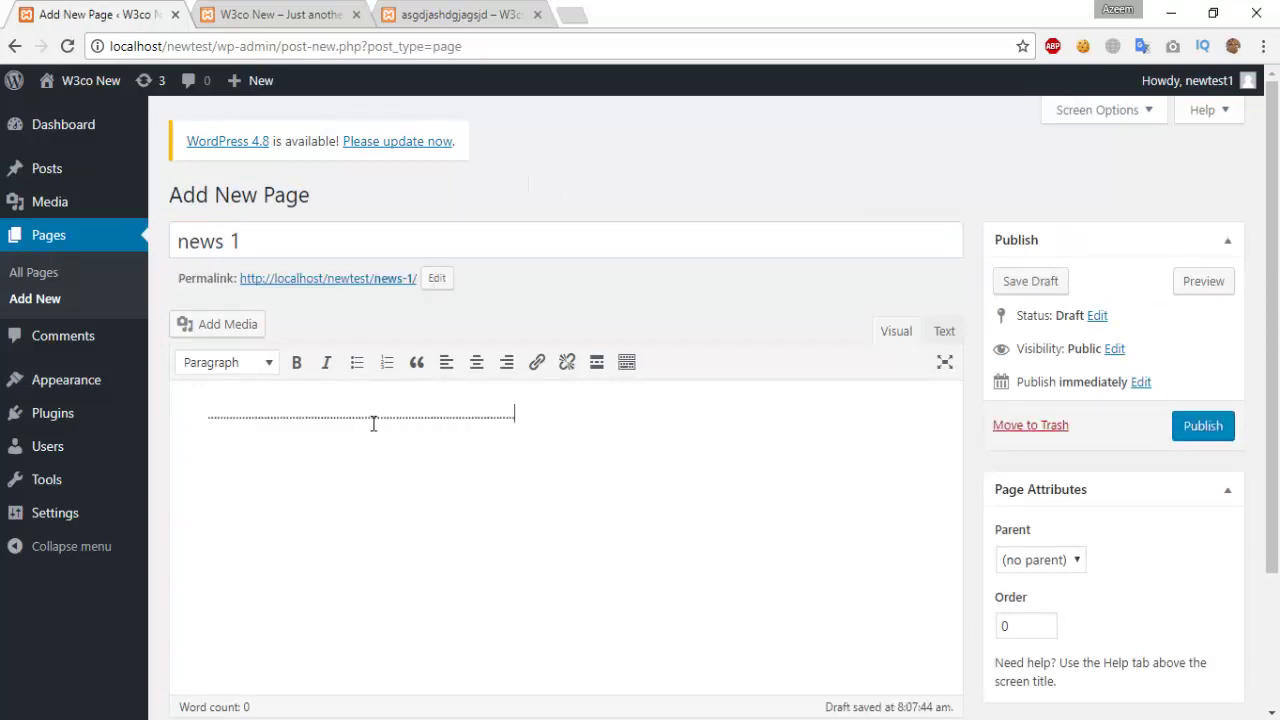
pyautogui.write('__________________________________________________________________________________________________________________________________________________________________________________________________________________________________________________________________________________________________________________________________________________________________________________________________________________________________________________________________________________________________________________________________________________________')
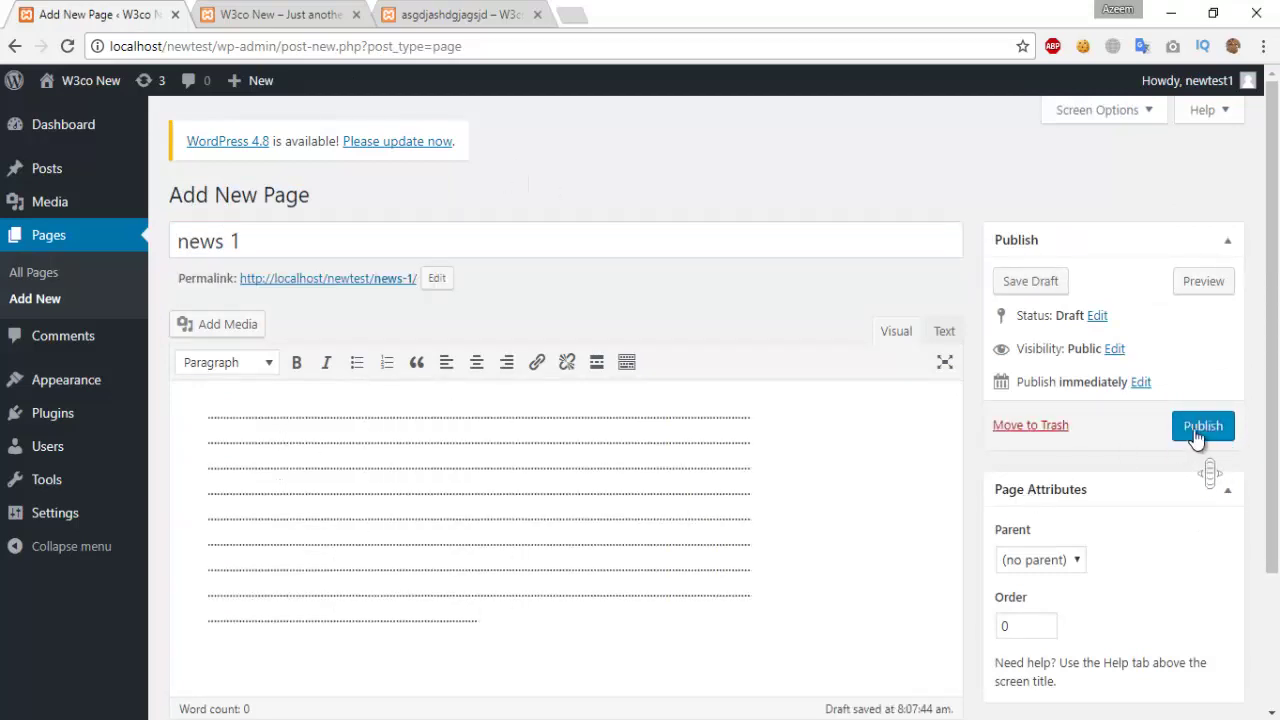
pyautogui.click(1200, 427)
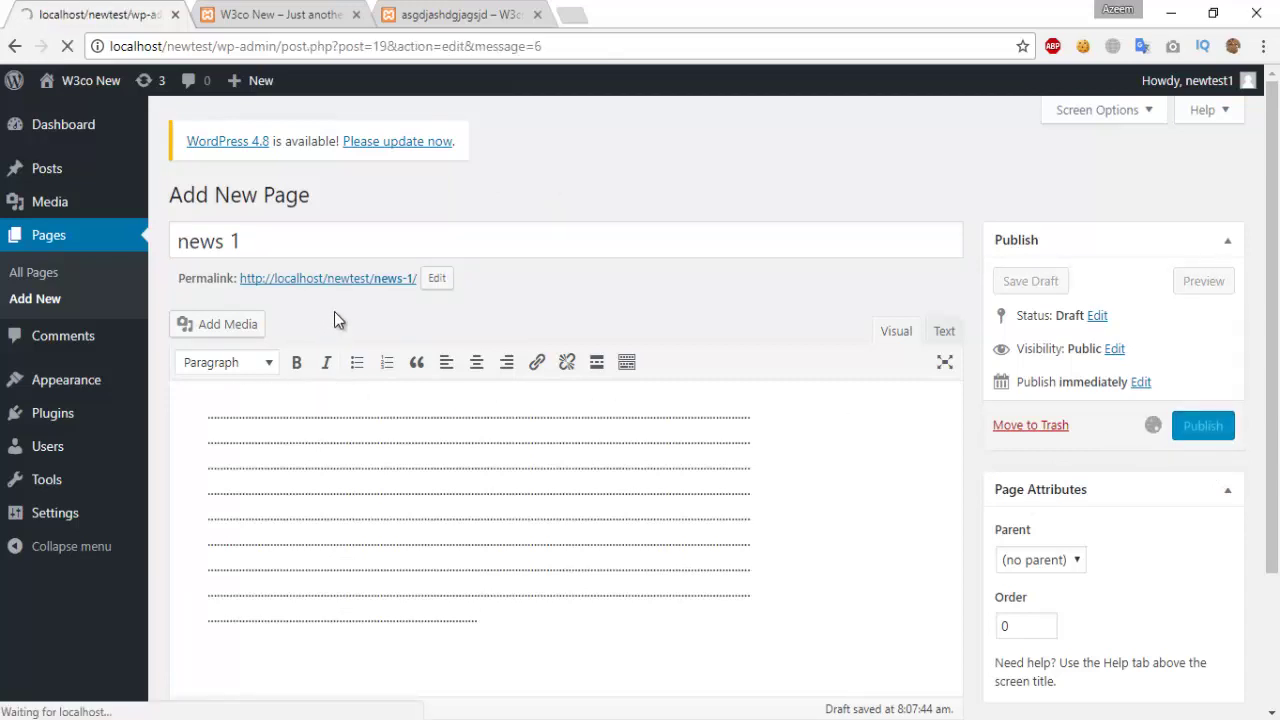
# Step: Set news 1's parent page to news and update it
pyautogui.tripleClick(313, 292)
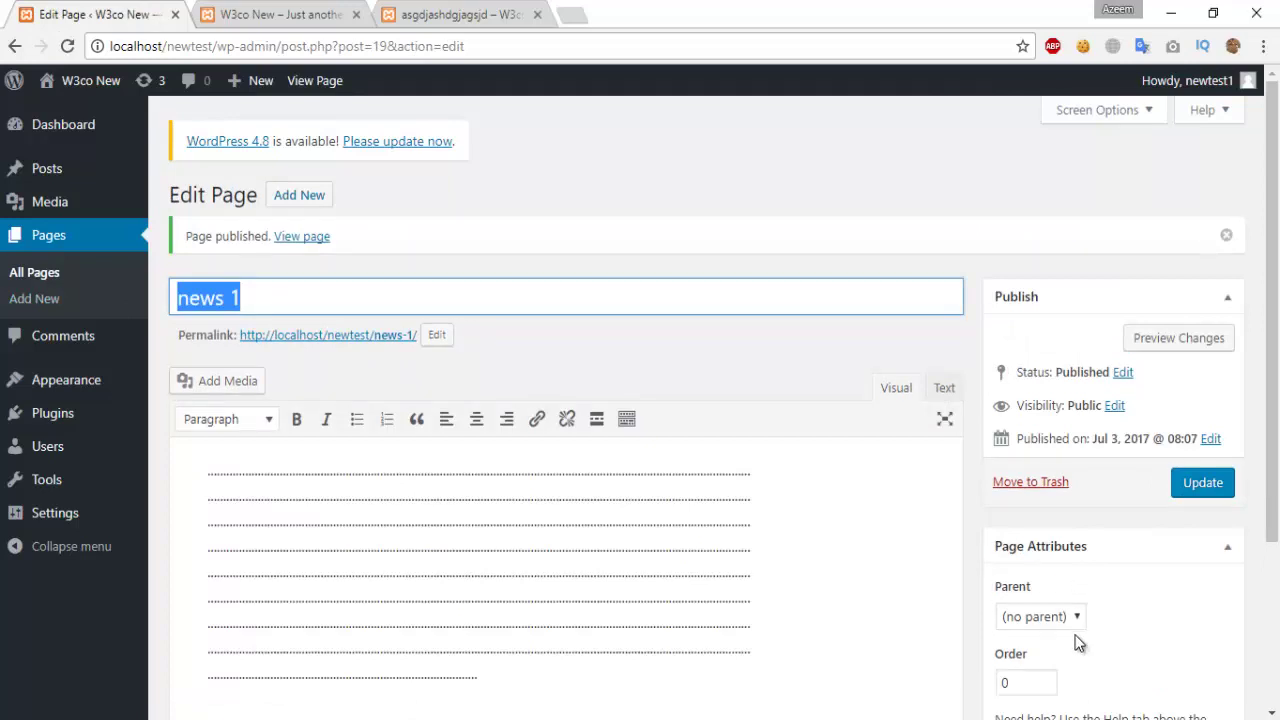
pyautogui.scroll(-3, 1077, 637)
pyautogui.click(1062, 428)
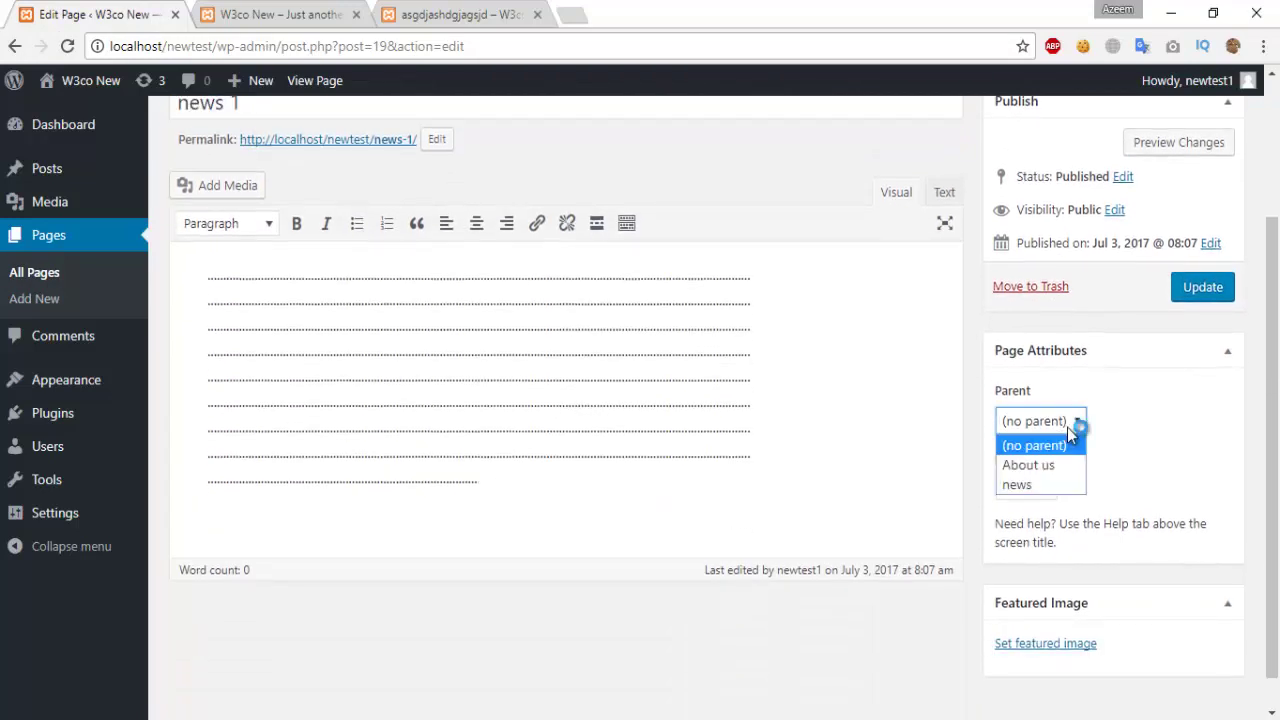
pyautogui.click(1035, 487)
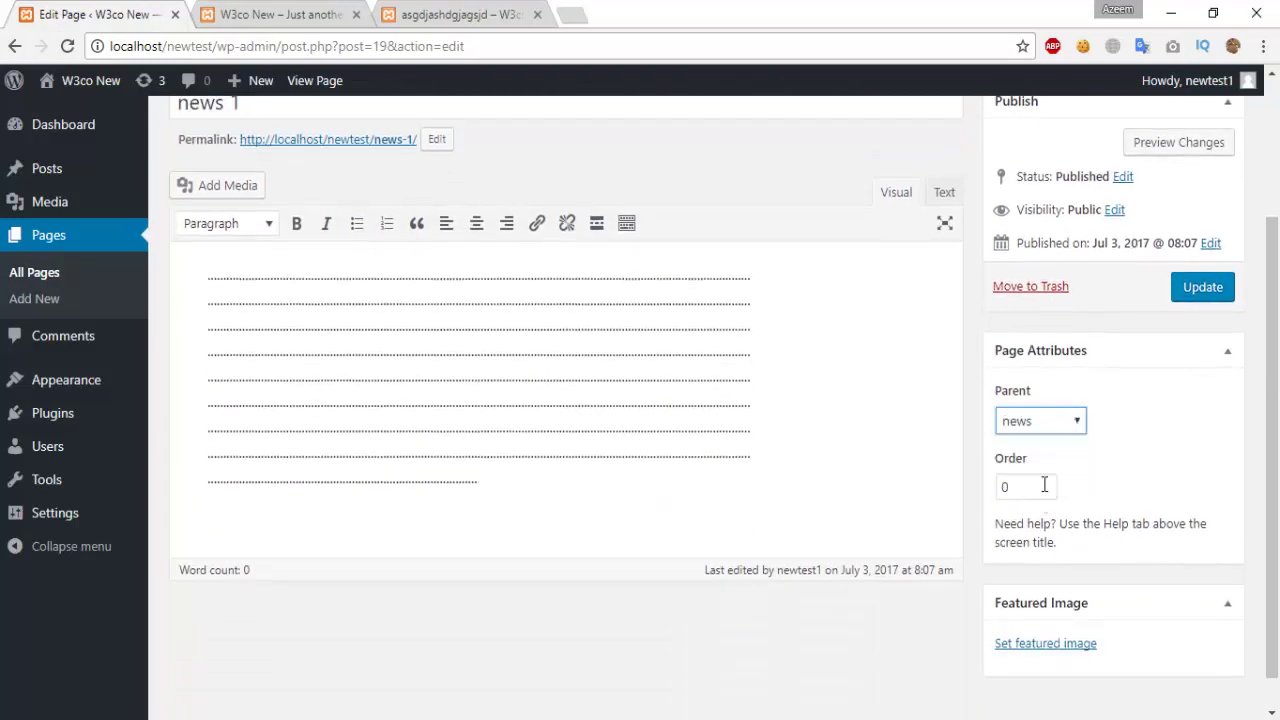
pyautogui.click(1215, 291)
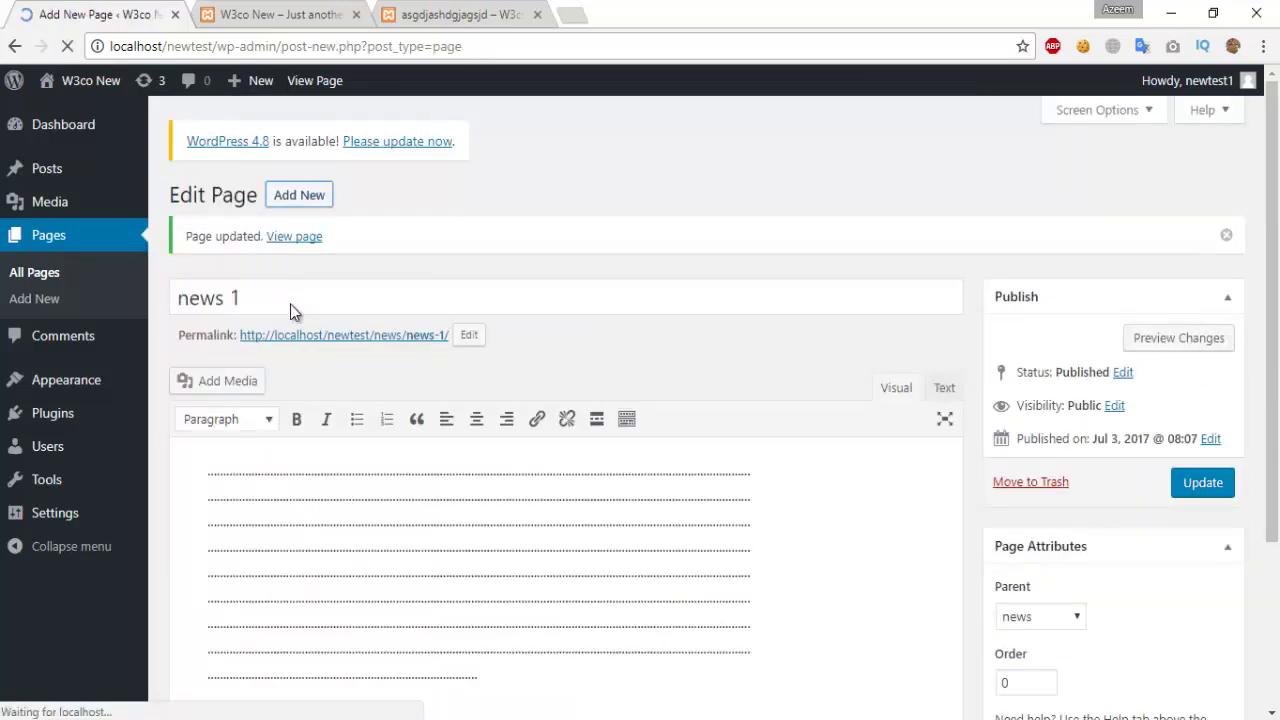
# Step: Publish page 'new 2' with dotted filler text under the parent page news
pyautogui.write('n')
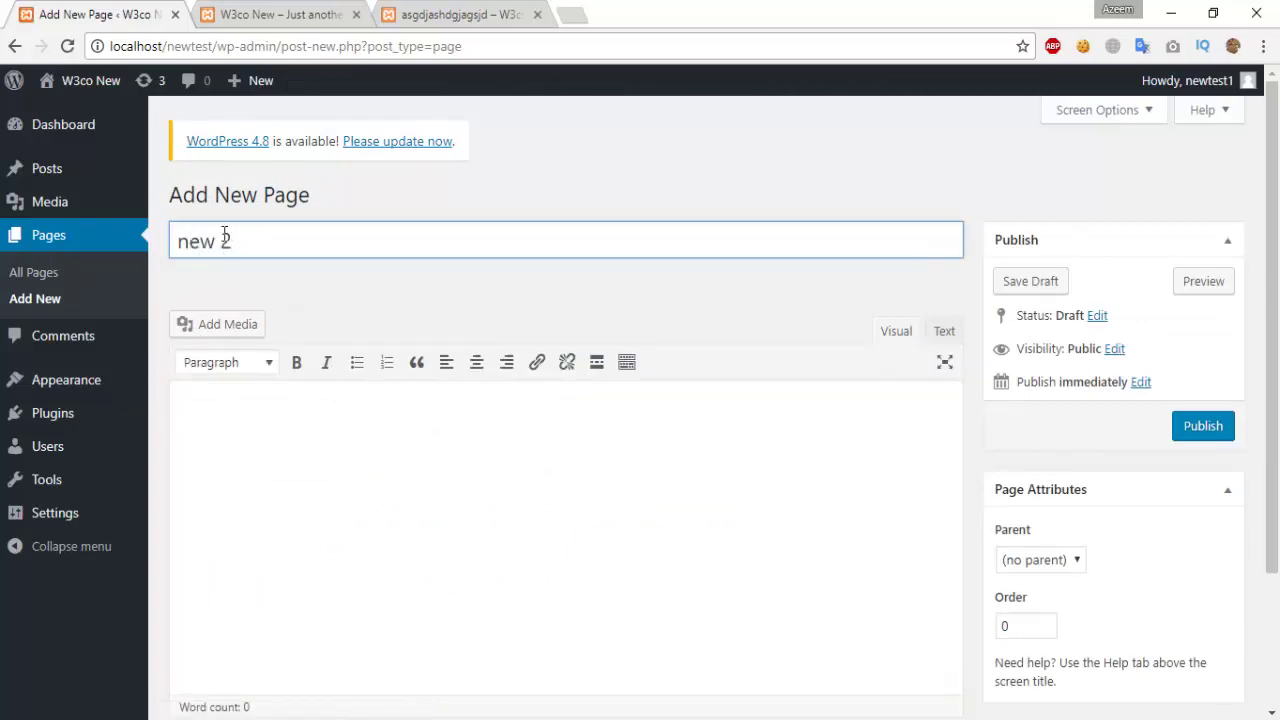
pyautogui.write('ew 2')
pyautogui.click(307, 488)
pyautogui.write('....................................................................................................................................................................................................................................................................................................................................................................................................................................................................................................')
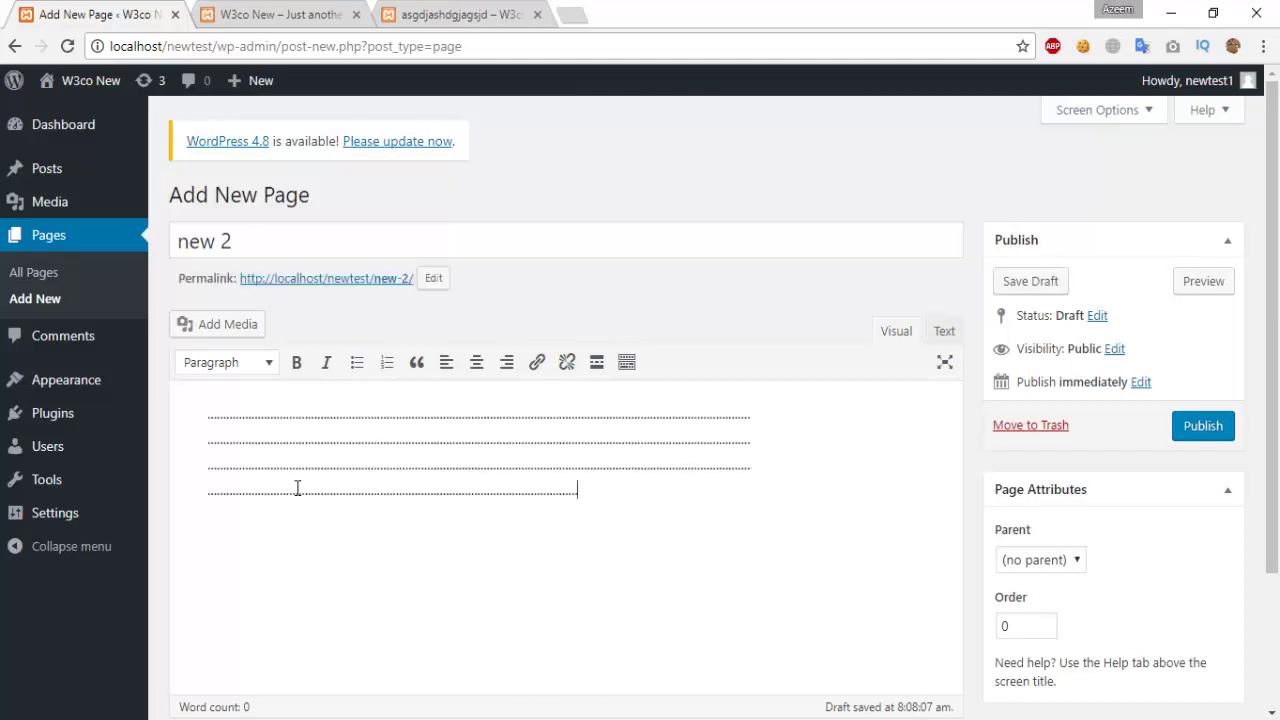
pyautogui.write('................................................................................................................................................................................................................................................................................................................................................................................................................................................................................................................................................................................................................................................................................................................................................................................')
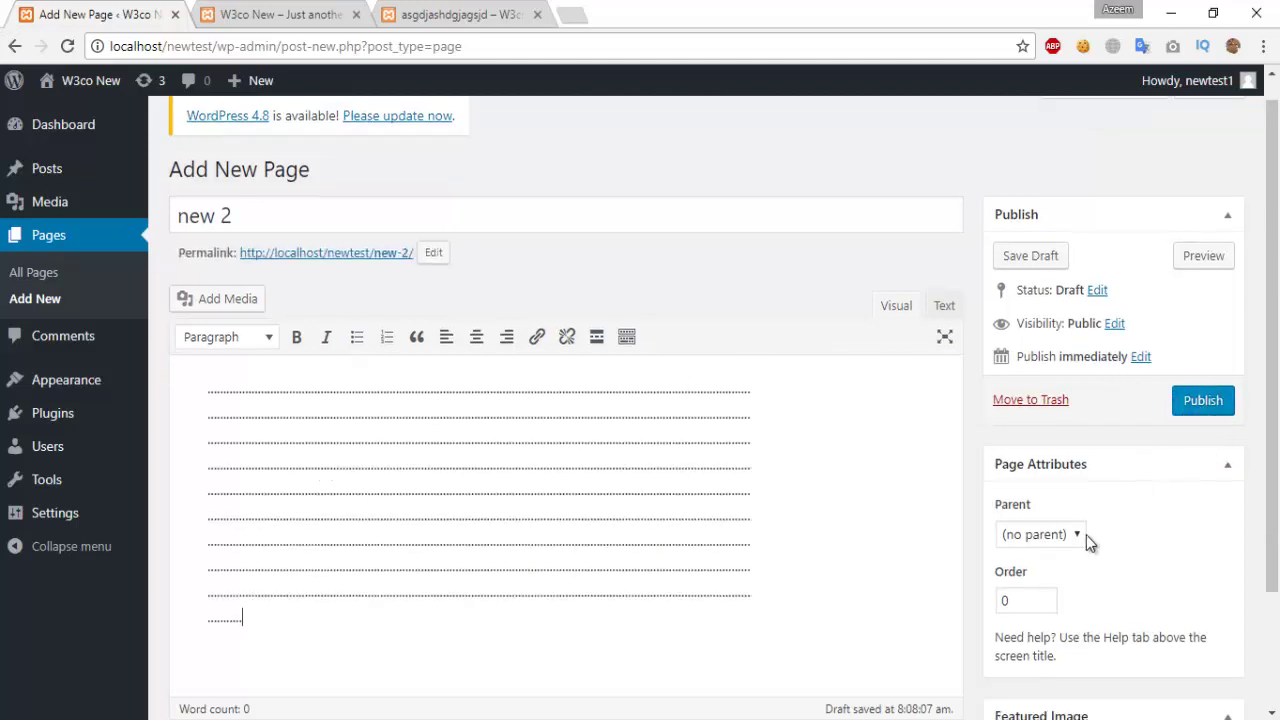
pyautogui.click(1082, 535)
pyautogui.click(1043, 598)
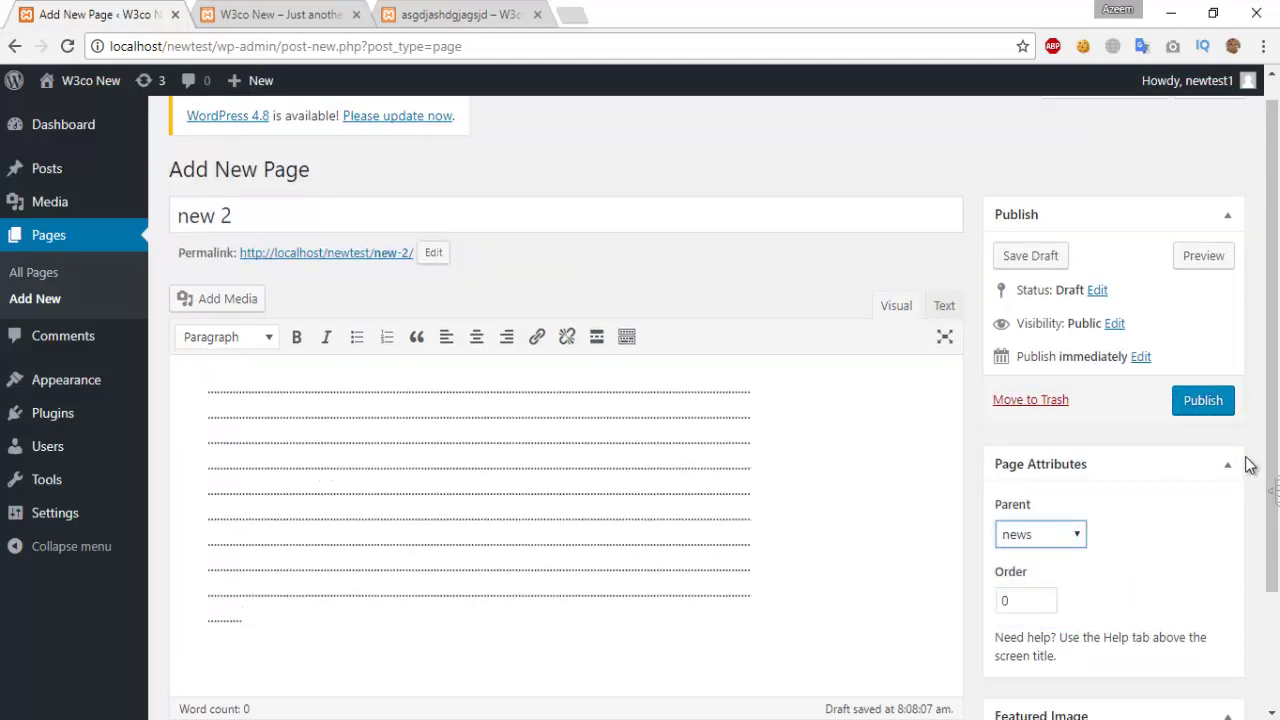
pyautogui.click(1203, 402)
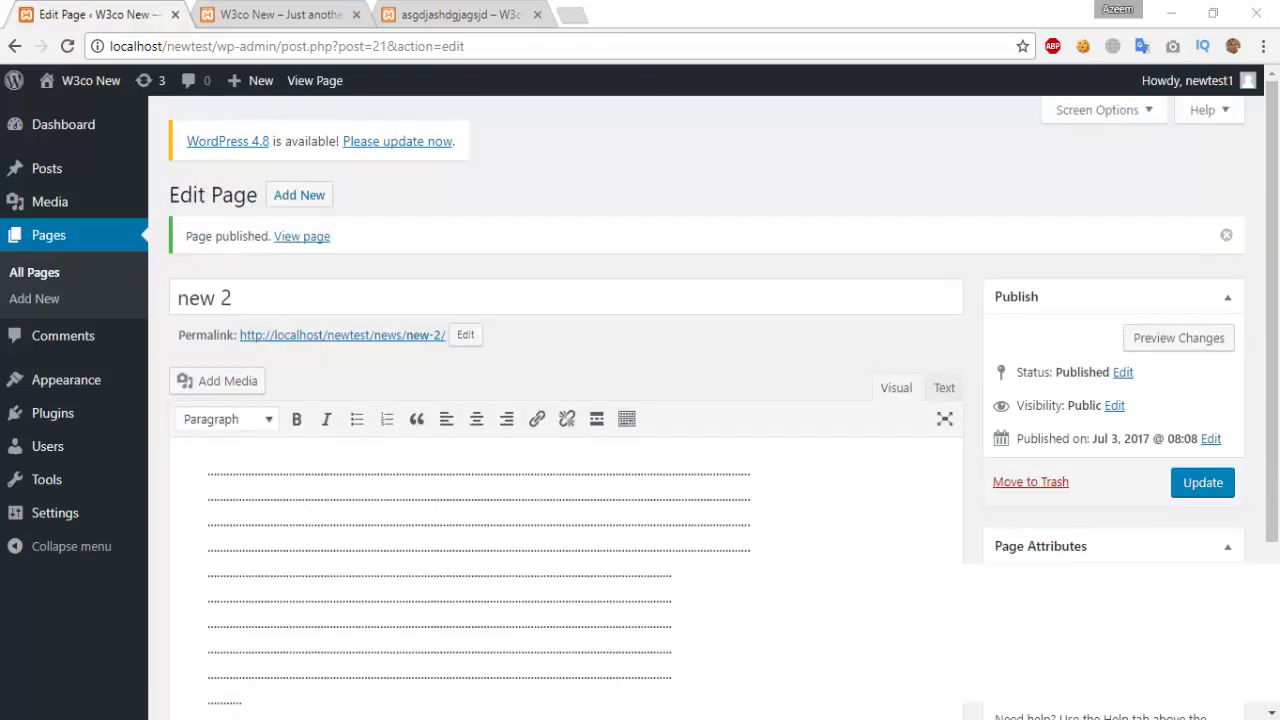
pyautogui.click(1188, 648)
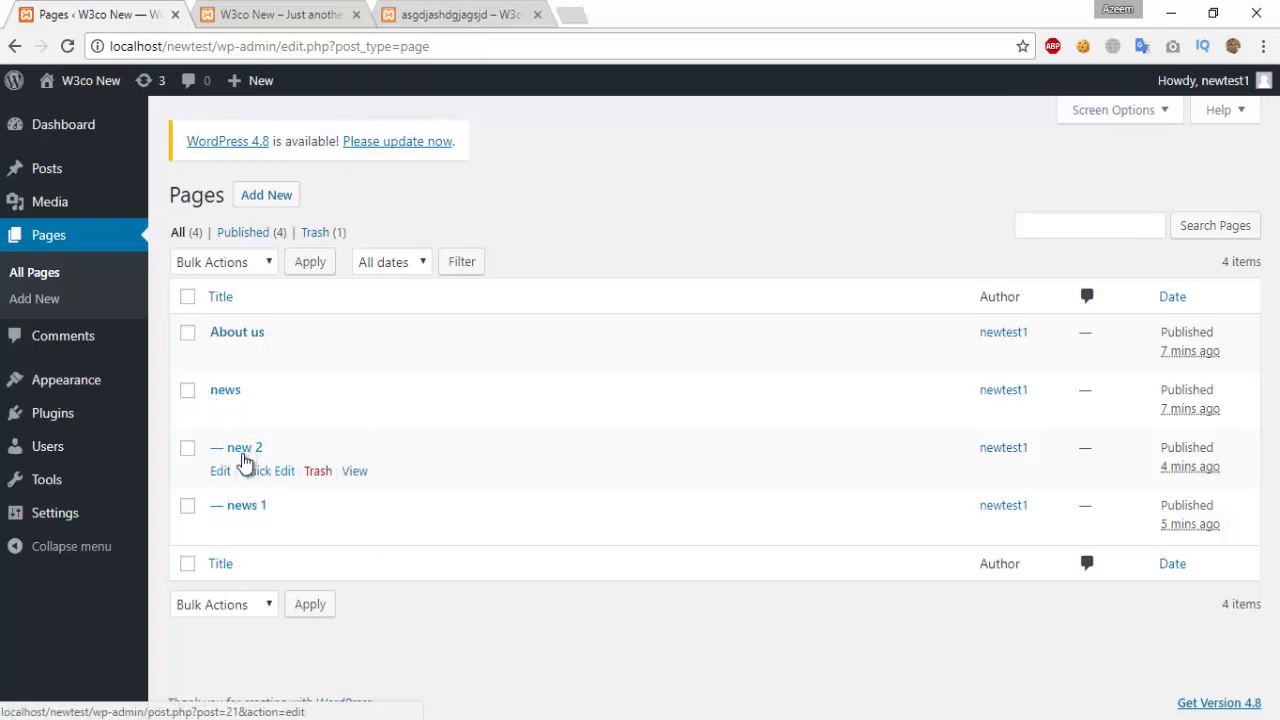
# Step: Look over new 2's Quick Edit form without changes, then go to Comments
pyautogui.click(268, 471)
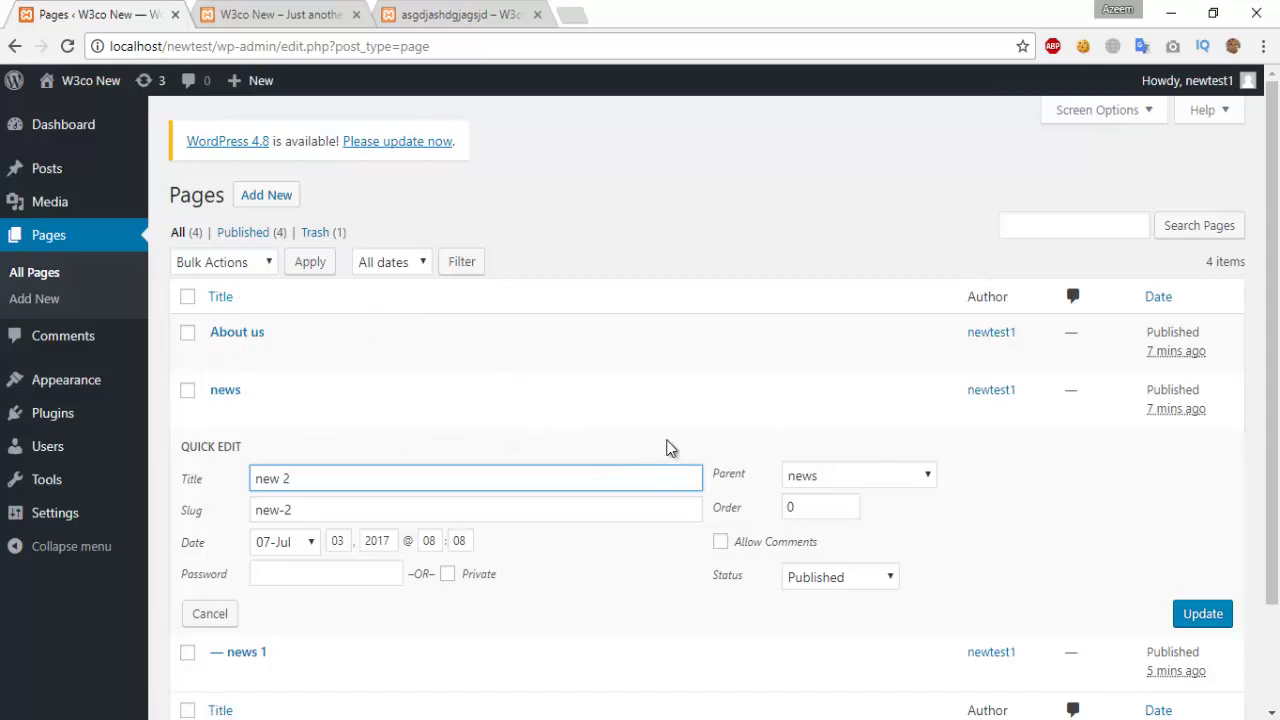
pyautogui.scroll(-2, 683, 445)
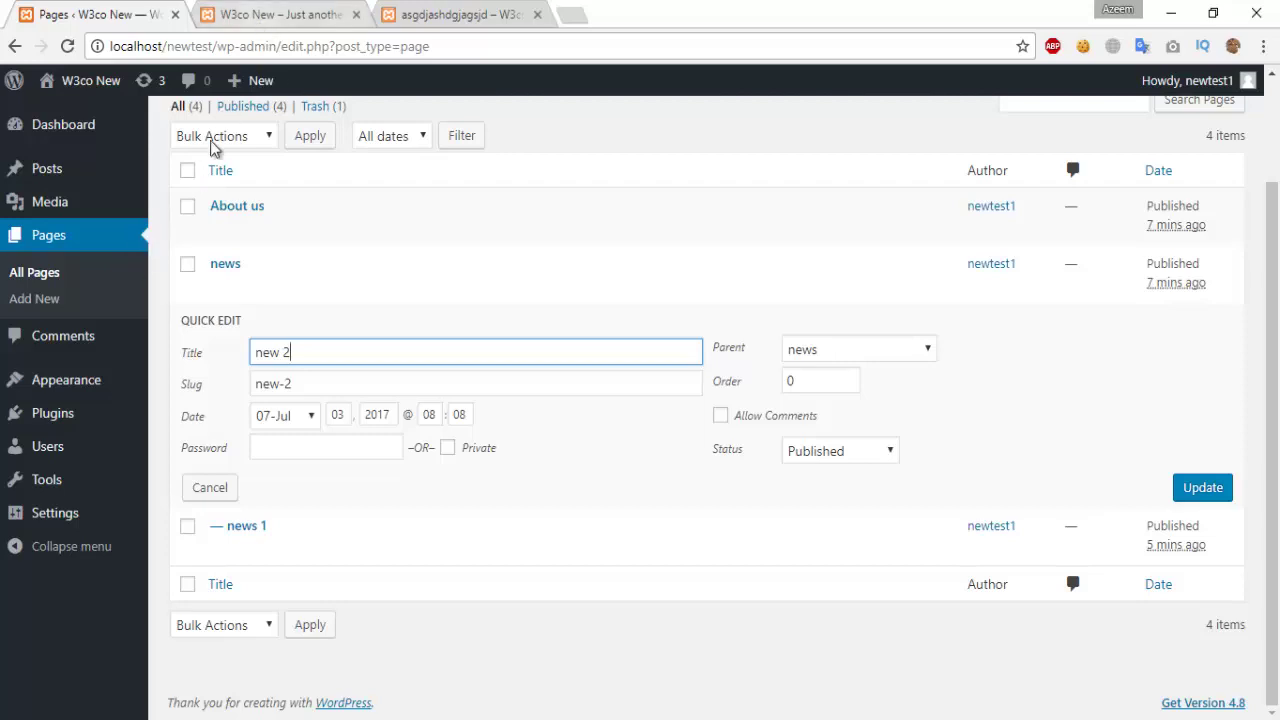
pyautogui.click(64, 338)
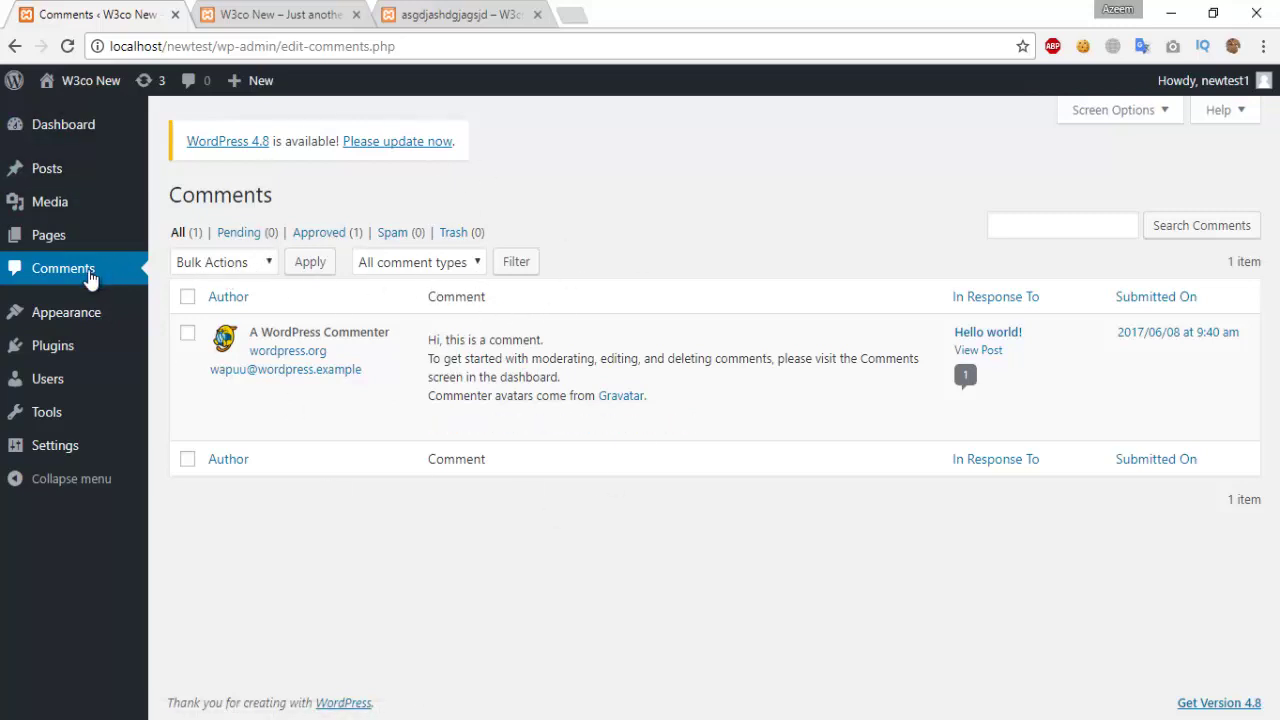
# Step: Go to Appearance > Themes to list the three installed themes
pyautogui.moveTo(66, 314)
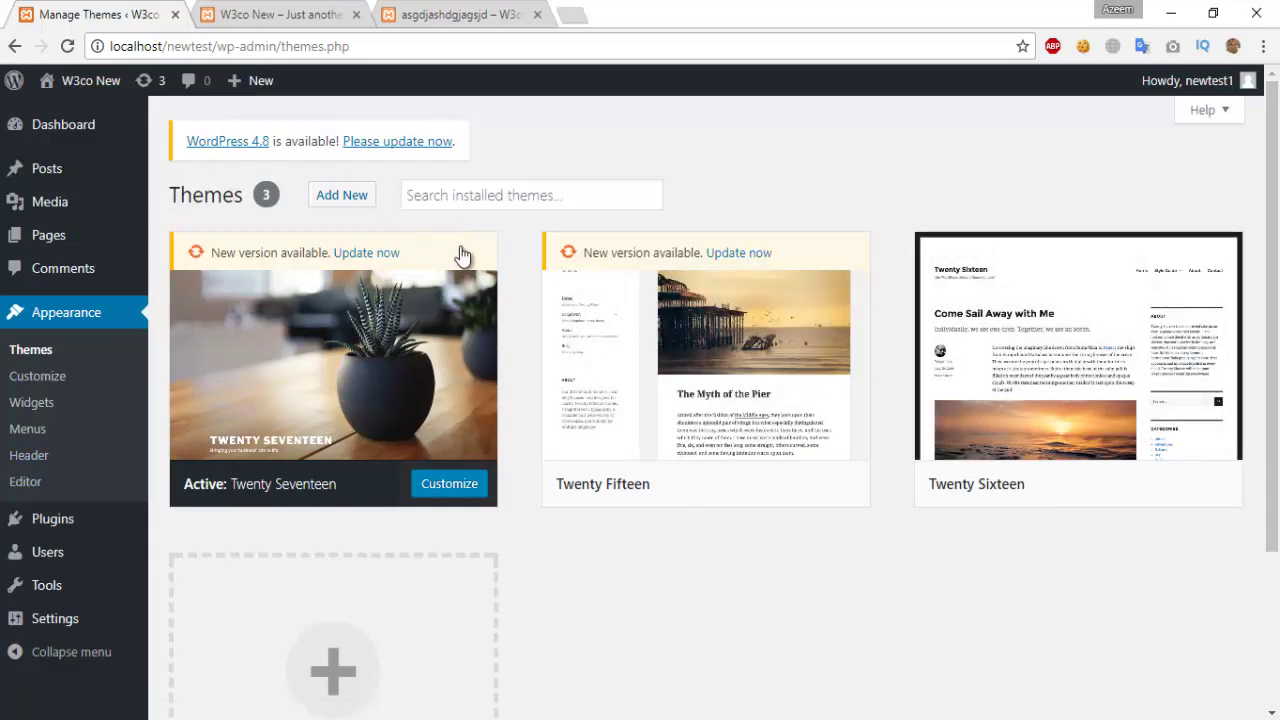
# Step: Activate the Twenty Sixteen theme from its details view, then go to the Add Themes page
pyautogui.moveTo(985, 332)
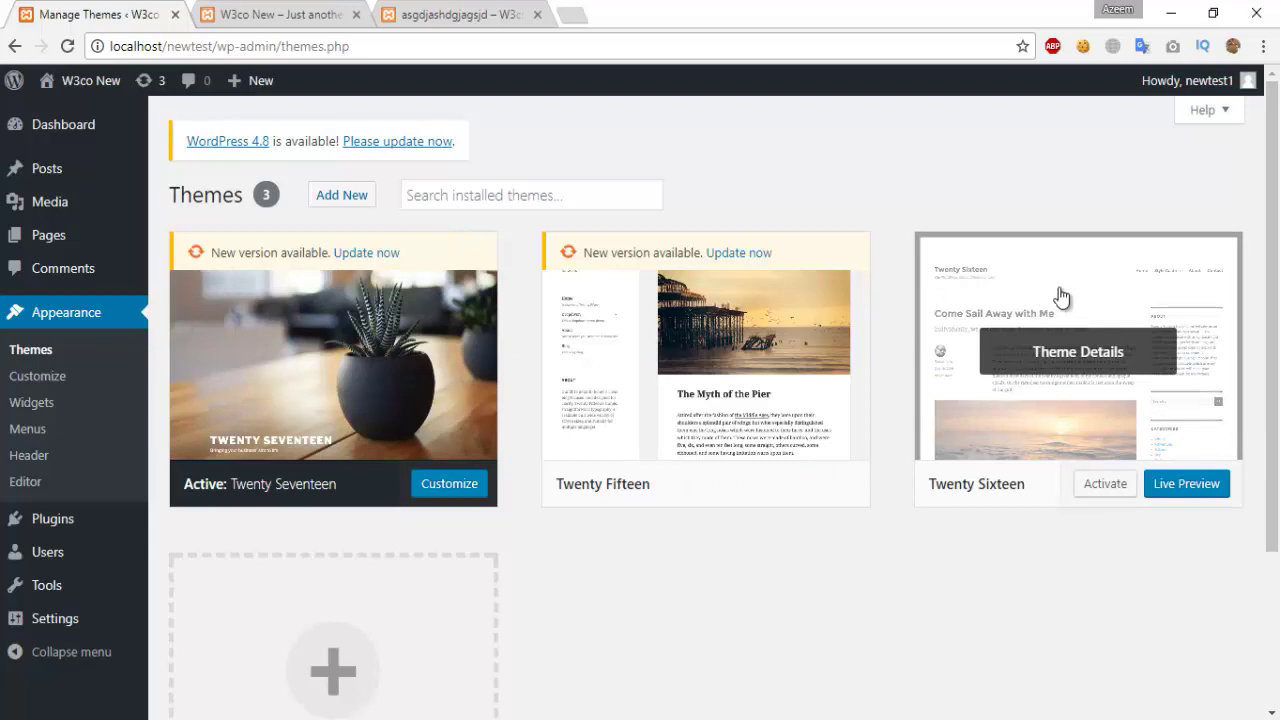
pyautogui.click(1059, 296)
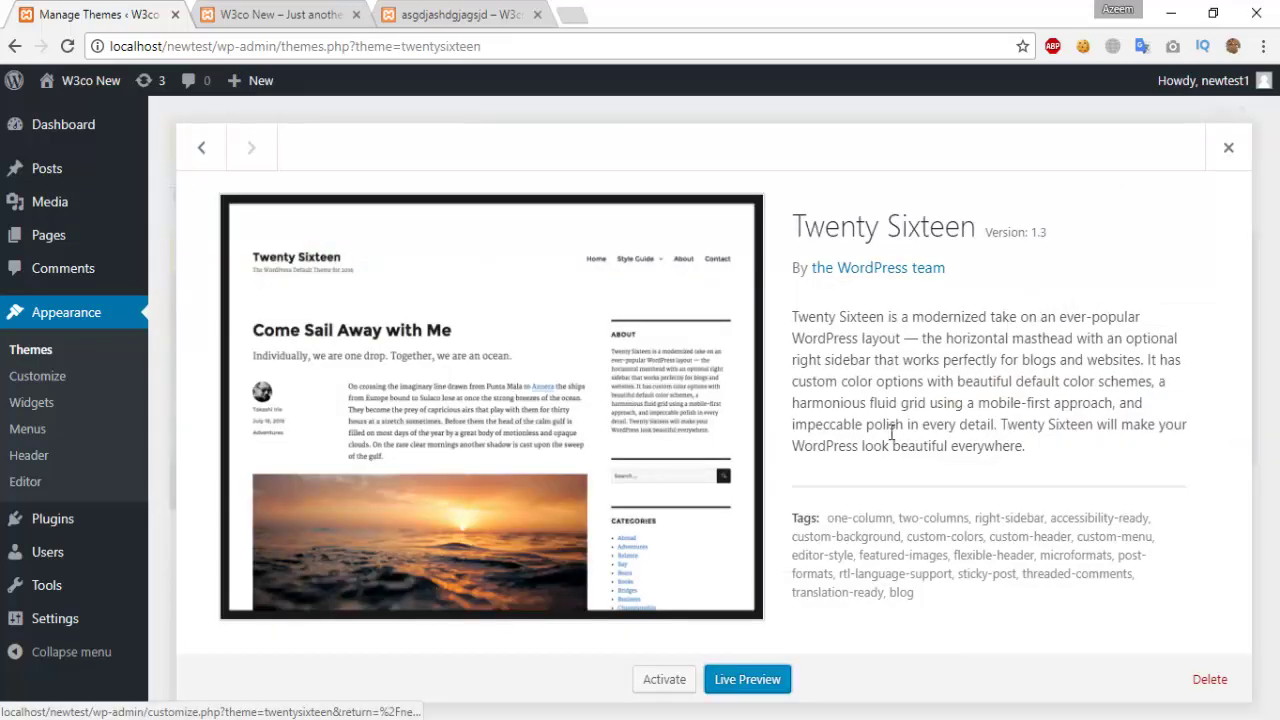
pyautogui.click(665, 681)
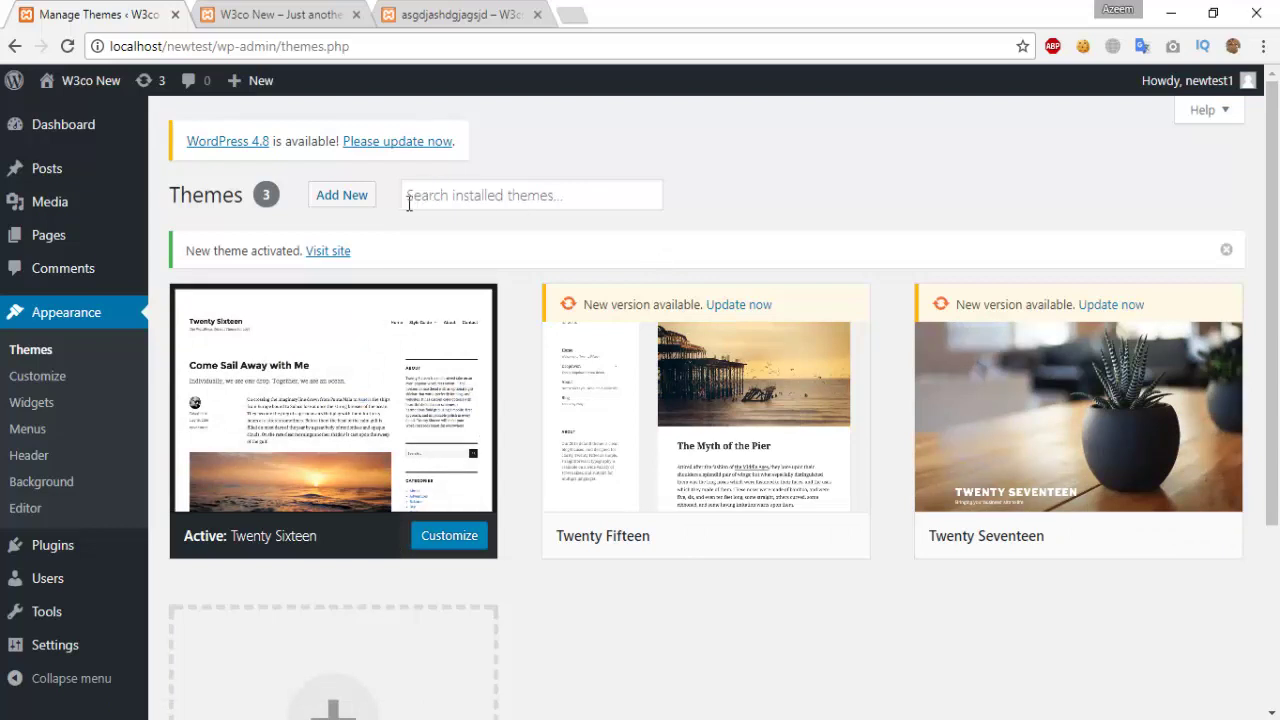
pyautogui.click(363, 201)
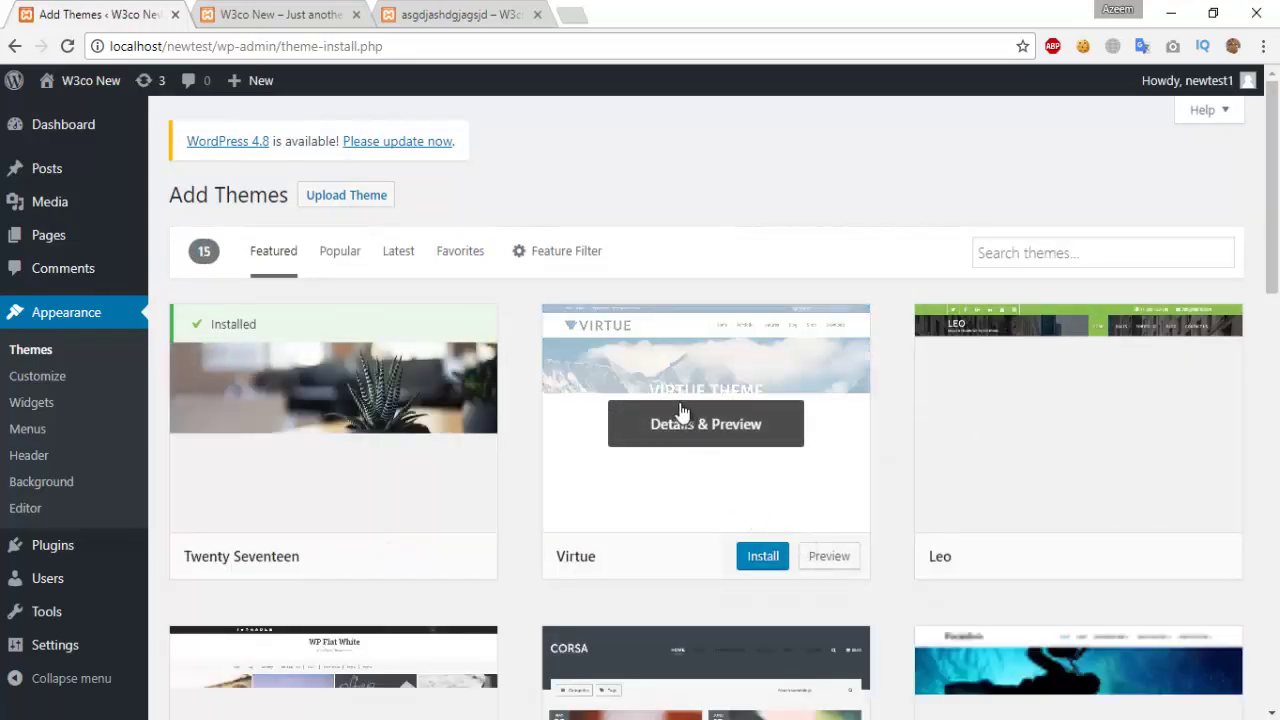
# Step: Install the featured onedew theme and activate it
pyautogui.scroll(-3, 862, 350)
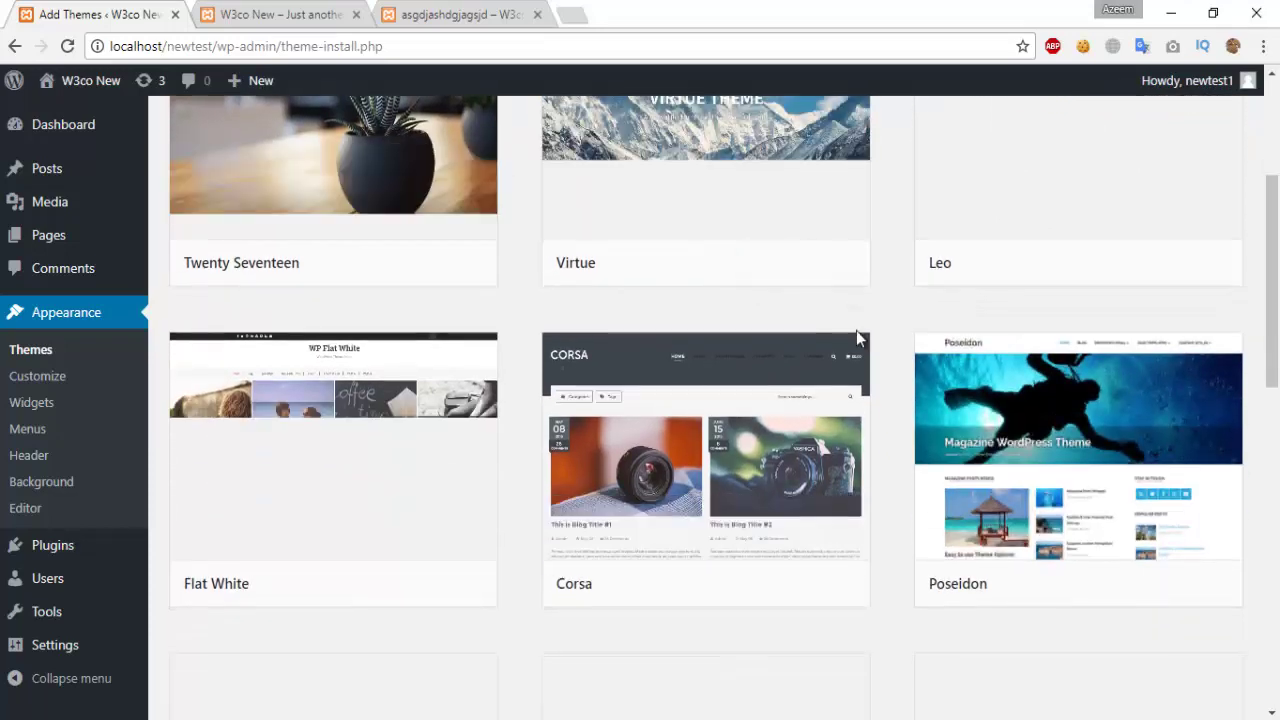
pyautogui.scroll(3, 790, 370)
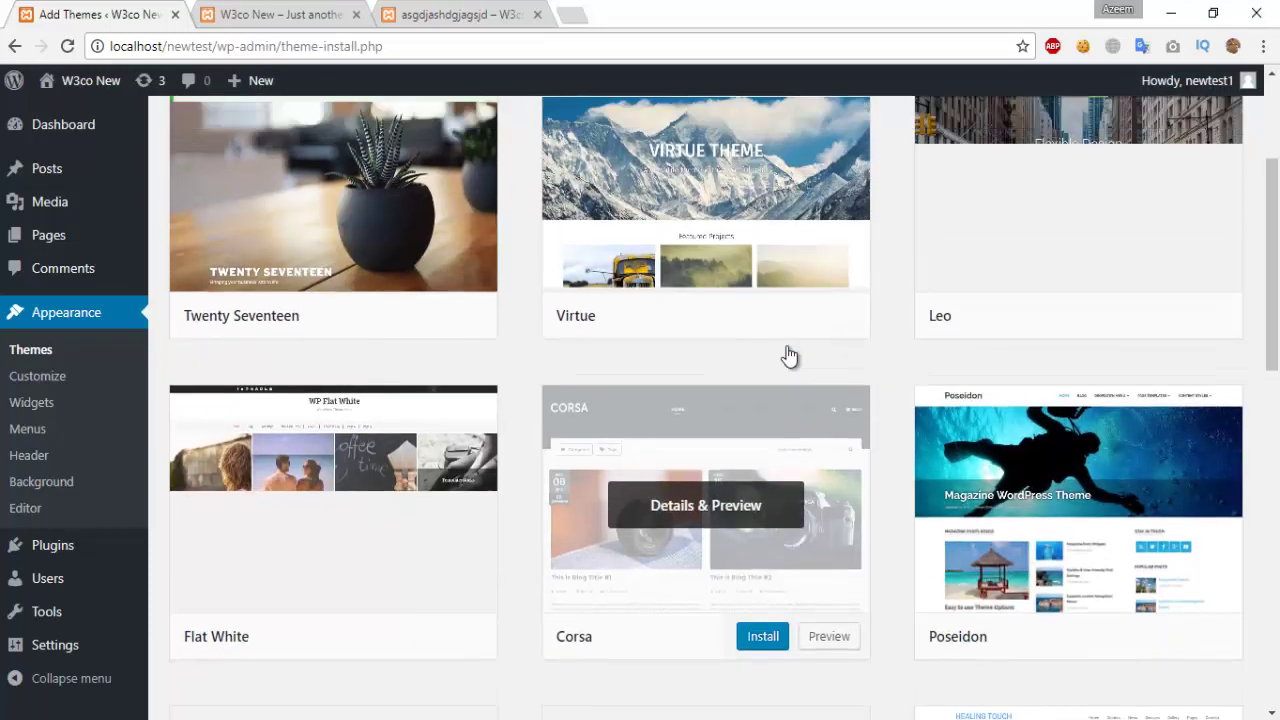
pyautogui.scroll(-8, 790, 355)
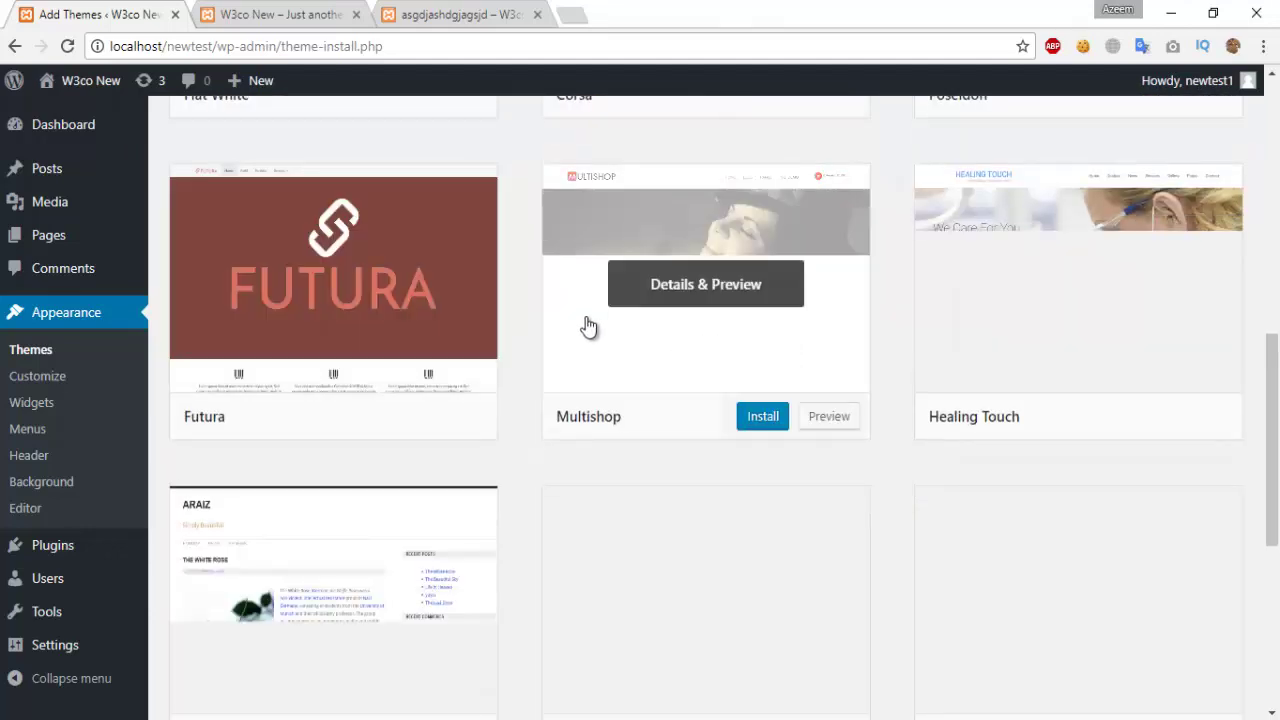
pyautogui.scroll(-2, 520, 300)
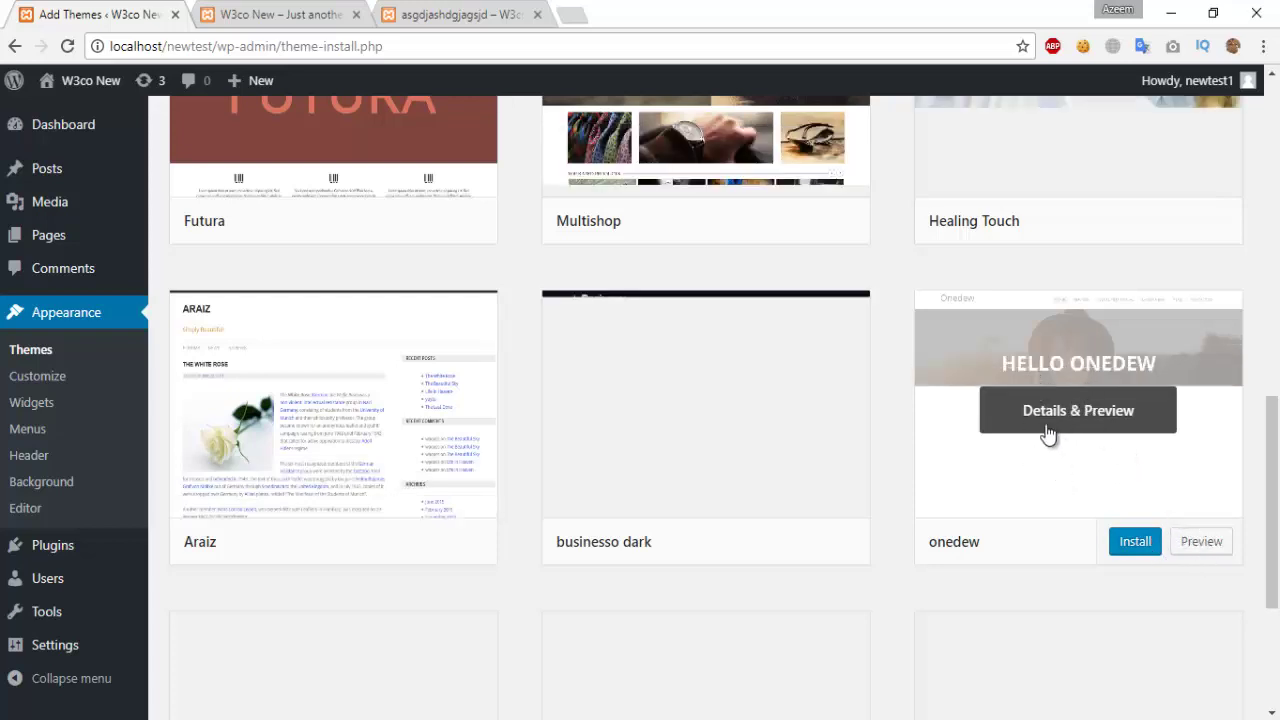
pyautogui.click(1137, 541)
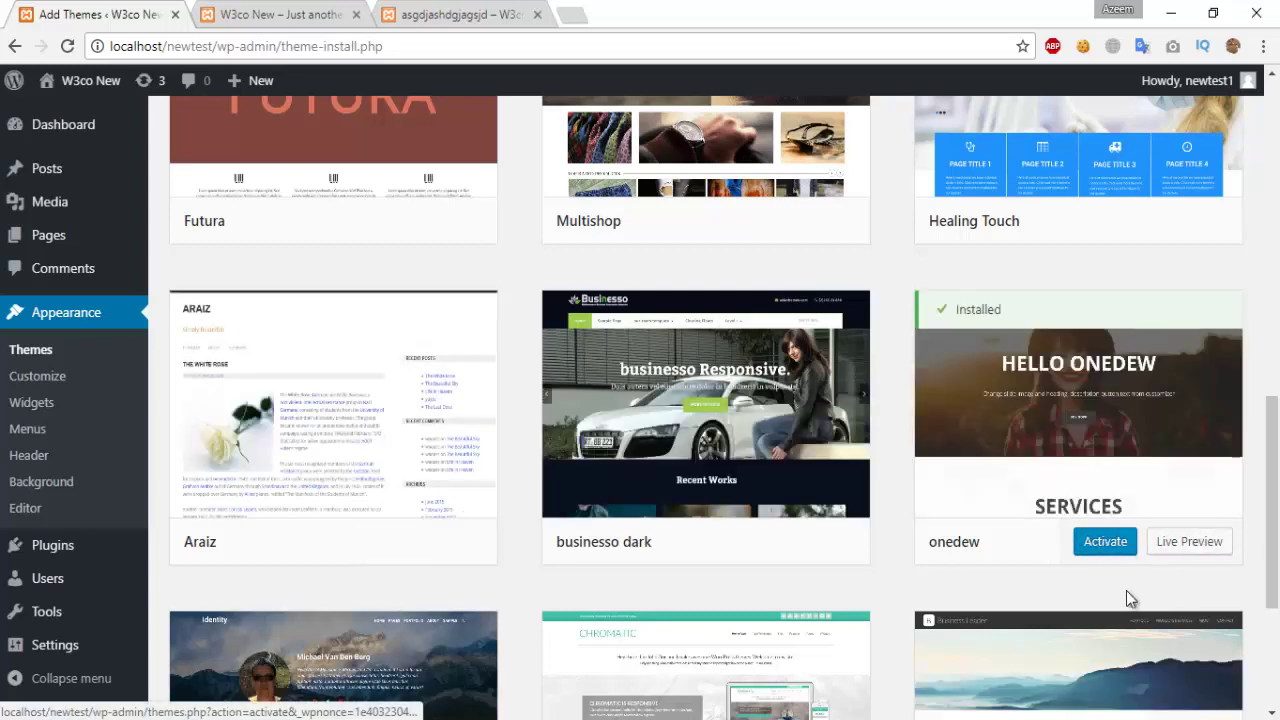
pyautogui.click(1105, 541)
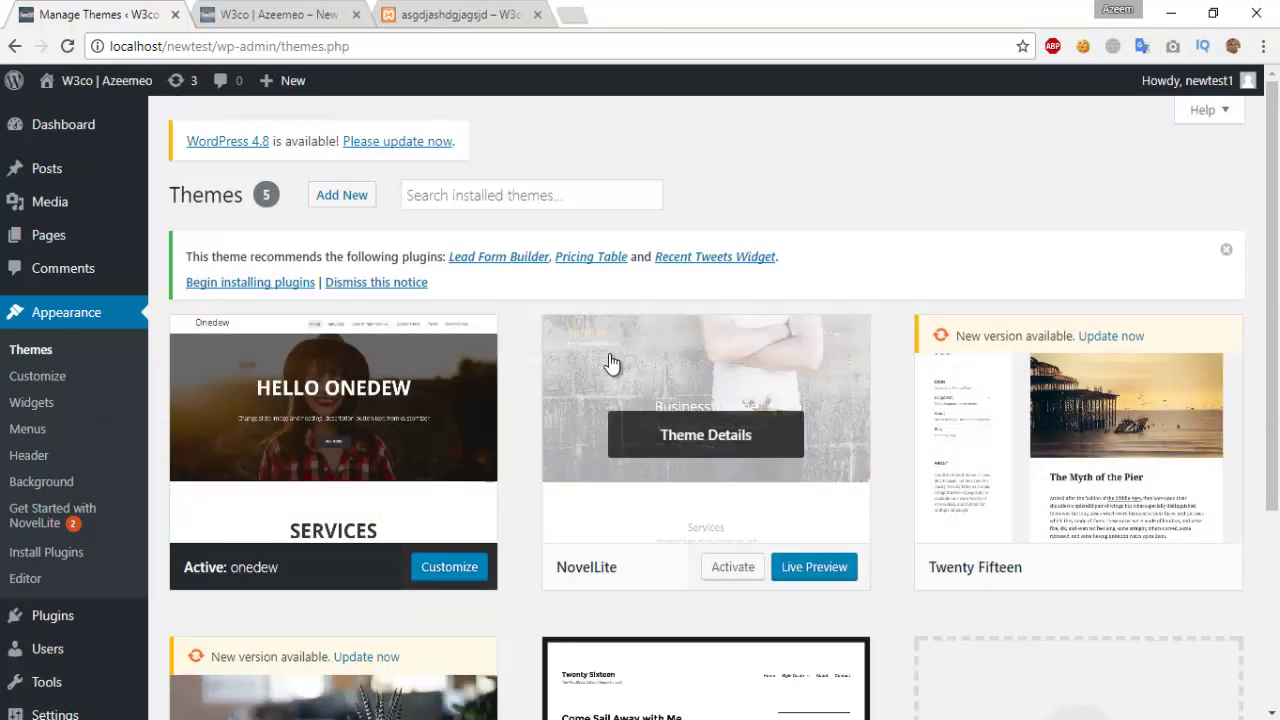
# Step: Reactivate the Twenty Seventeen theme and go to Appearance > Widgets
pyautogui.scroll(-3, 545, 392)
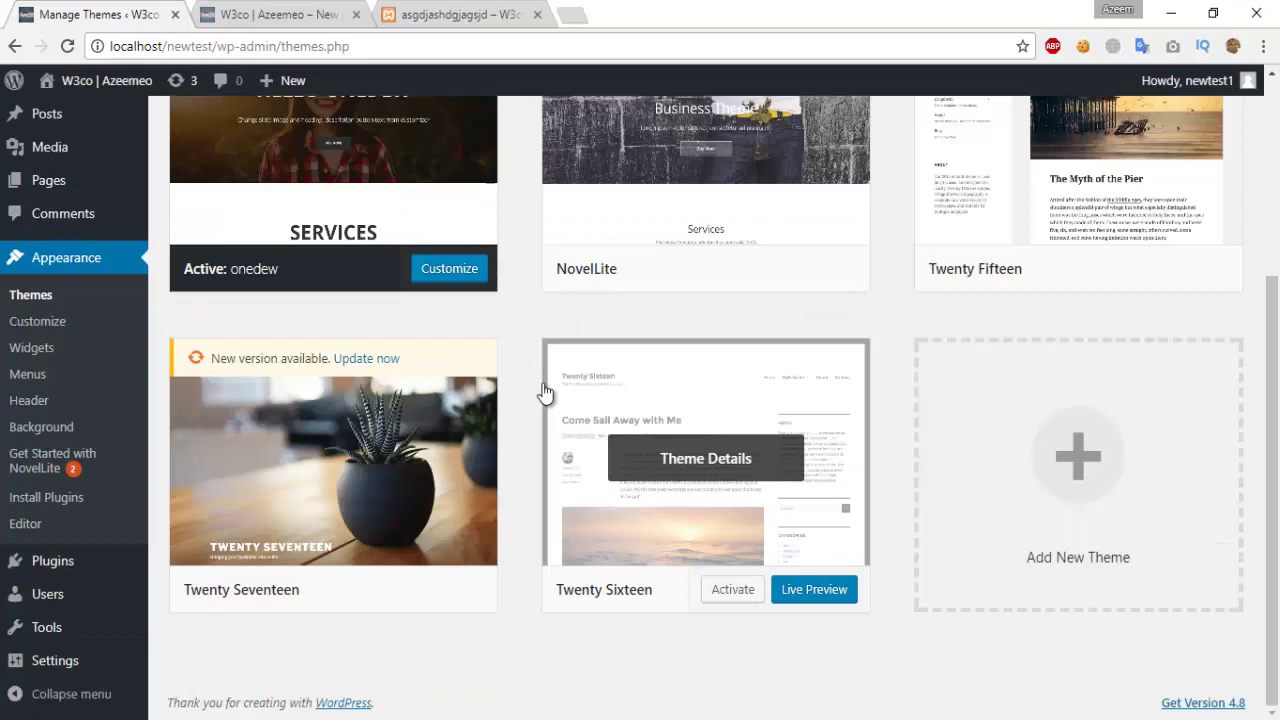
pyautogui.scroll(2, 614, 306)
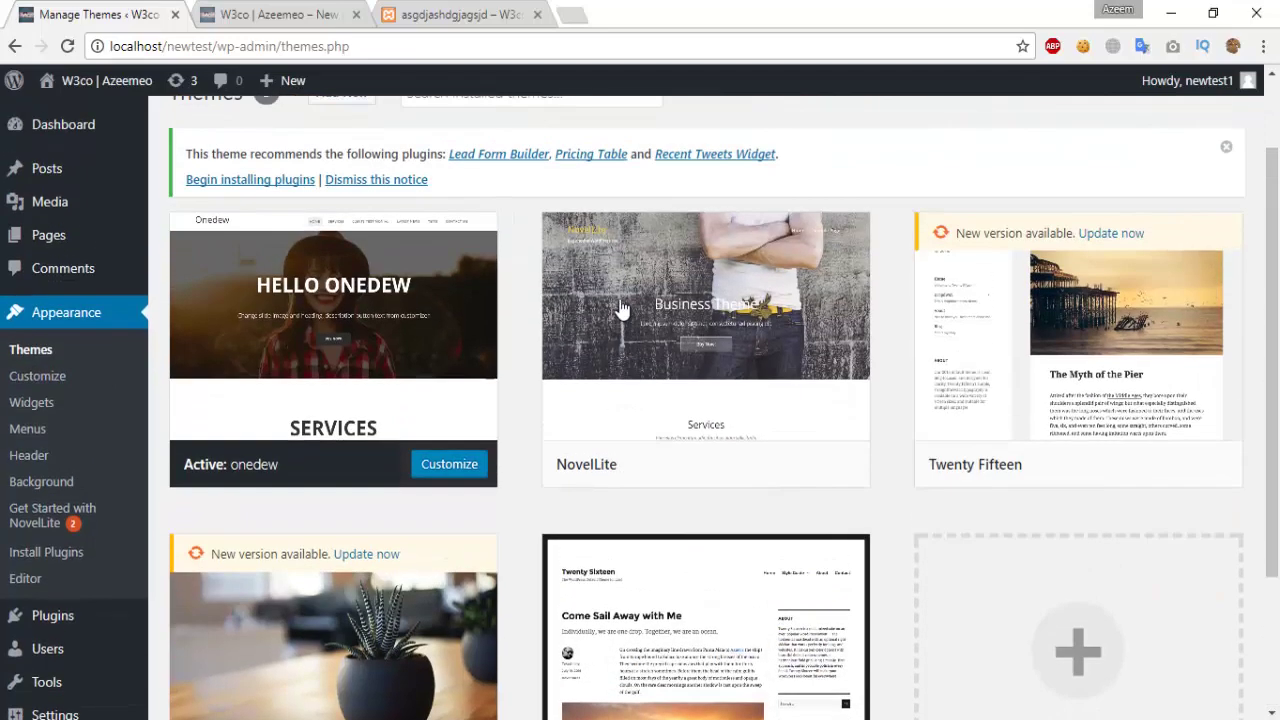
pyautogui.moveTo(617, 306)
pyautogui.scroll(-2, 486, 297)
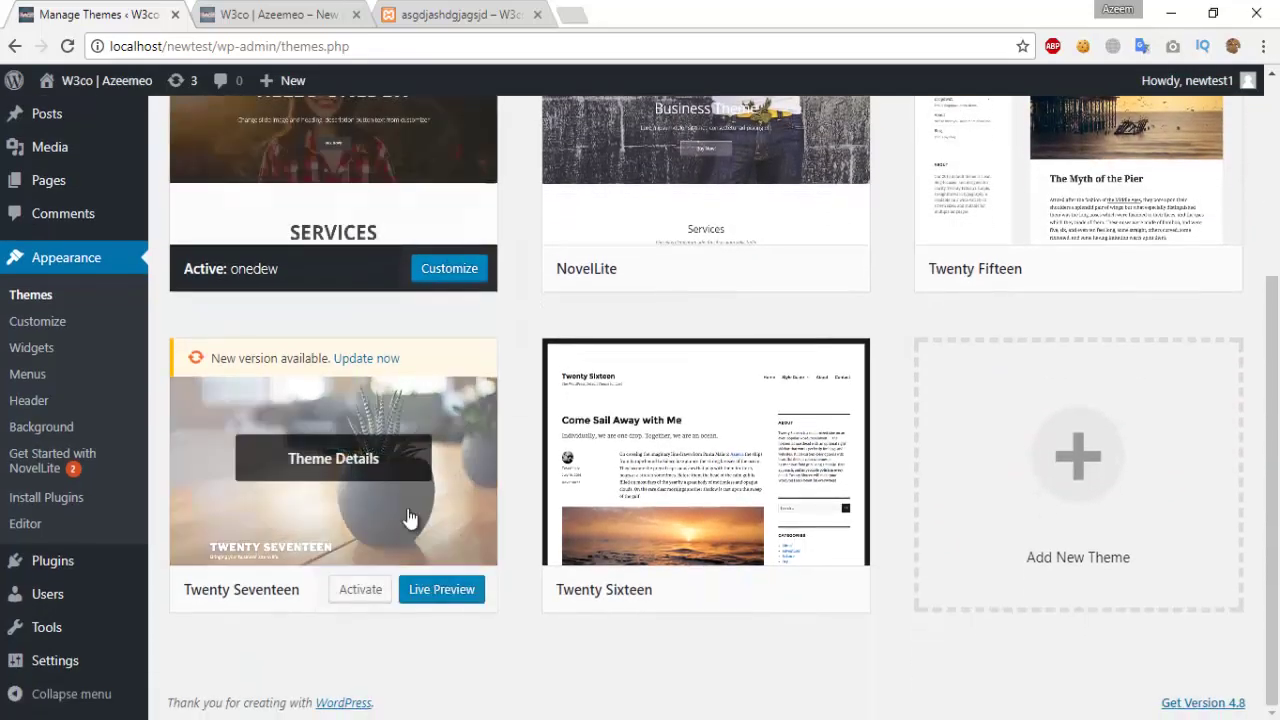
pyautogui.click(362, 589)
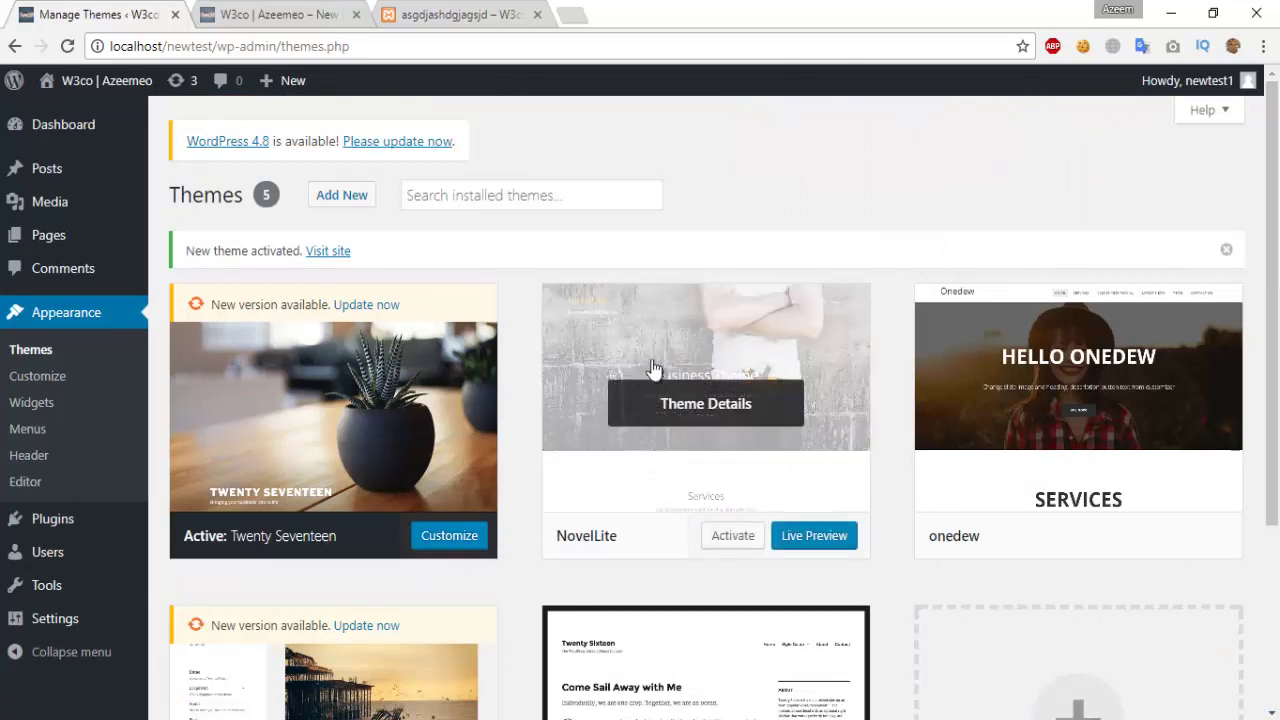
pyautogui.click(51, 401)
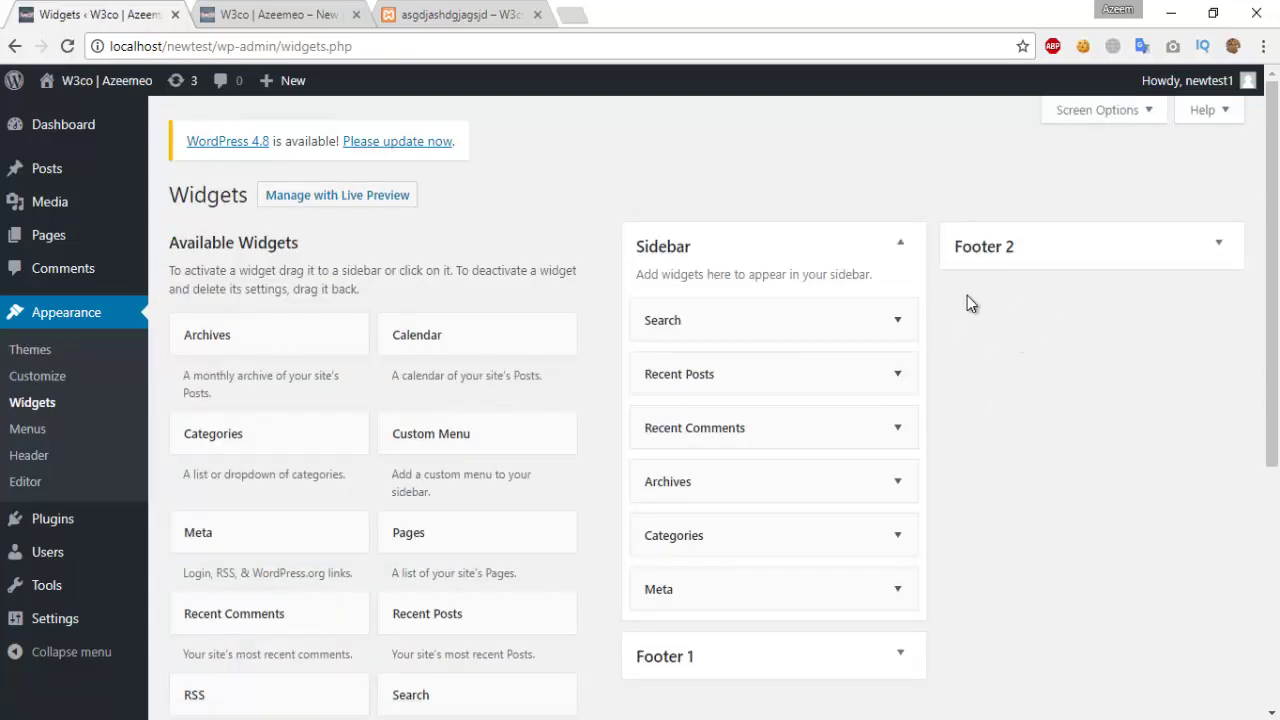
# Step: Expand Footer 1 and remove Search, Recent Posts, Recent Comments, Archives, Categories and Meta from the Sidebar
pyautogui.scroll(-3, 935, 467)
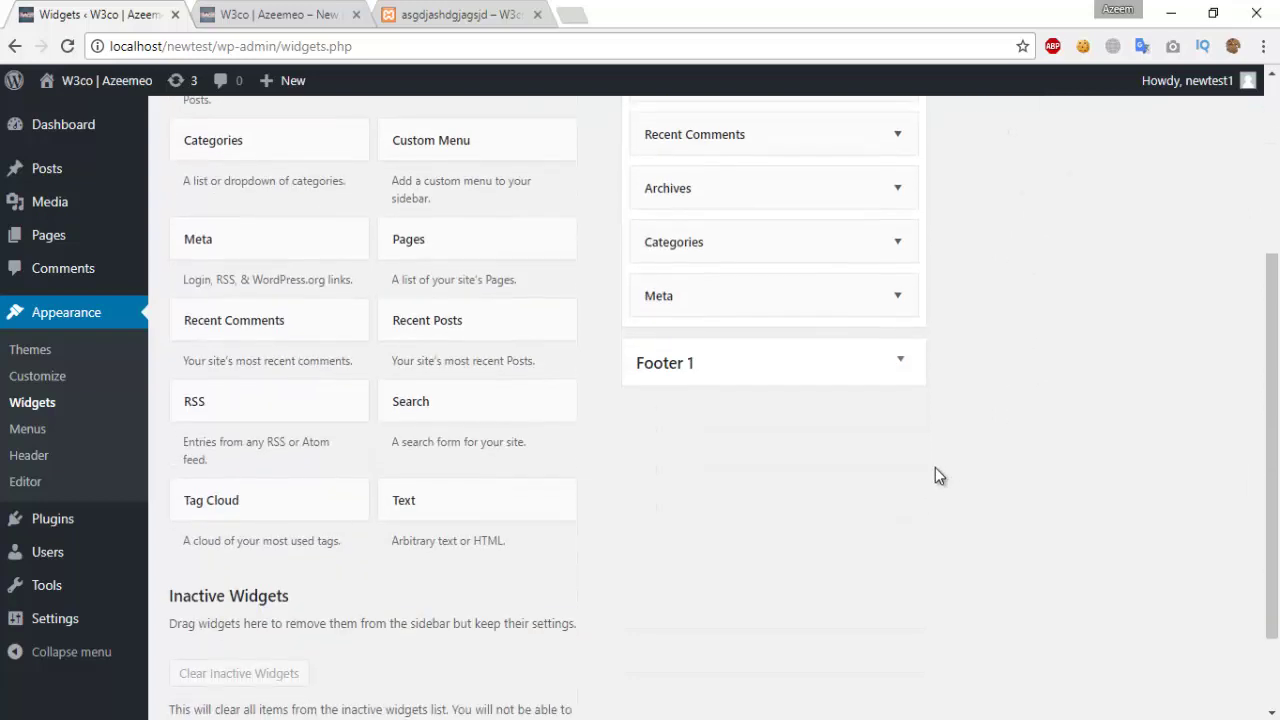
pyautogui.click(897, 364)
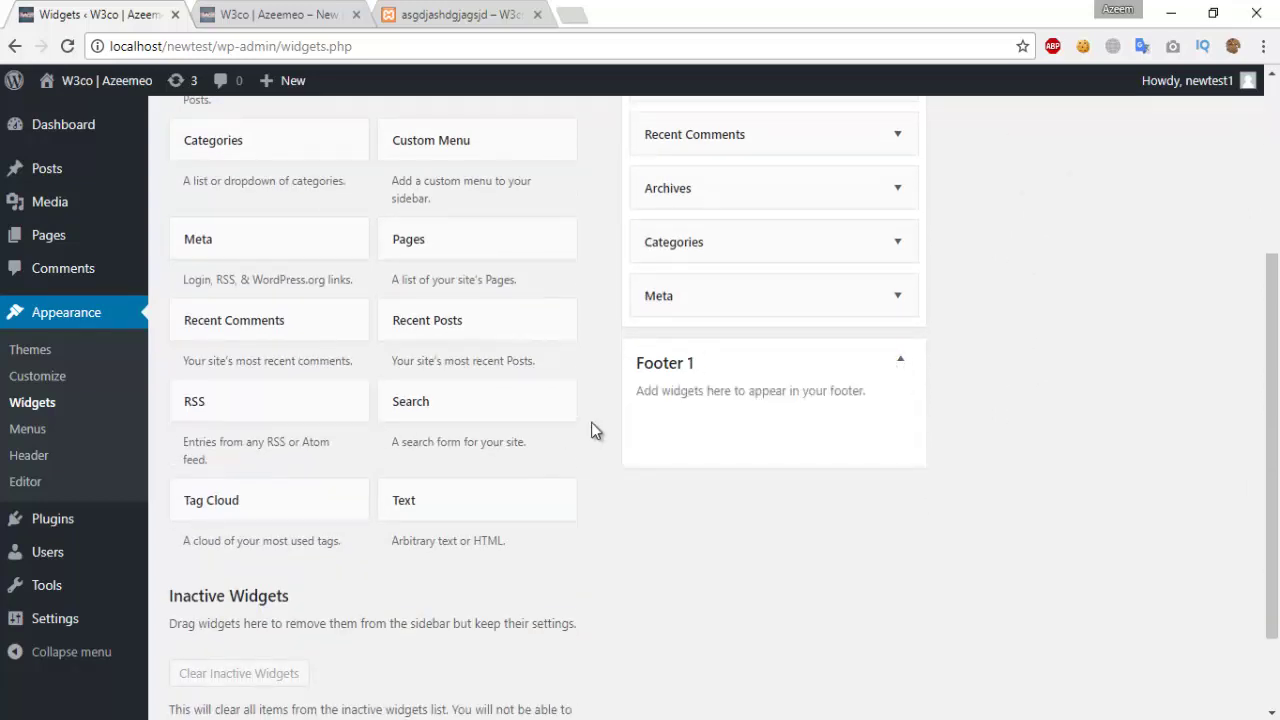
pyautogui.scroll(3, 677, 381)
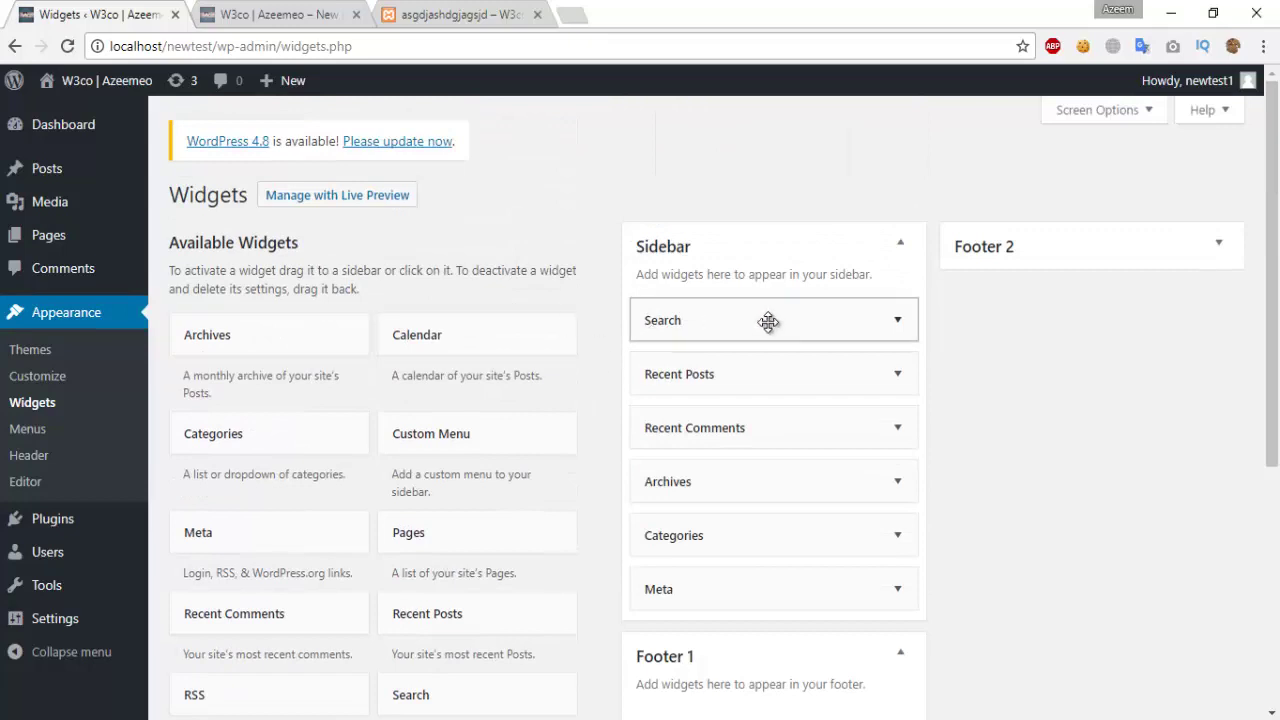
pyautogui.moveTo(770, 321); pyautogui.dragTo(600, 349)
pyautogui.moveTo(791, 326); pyautogui.dragTo(530, 366)
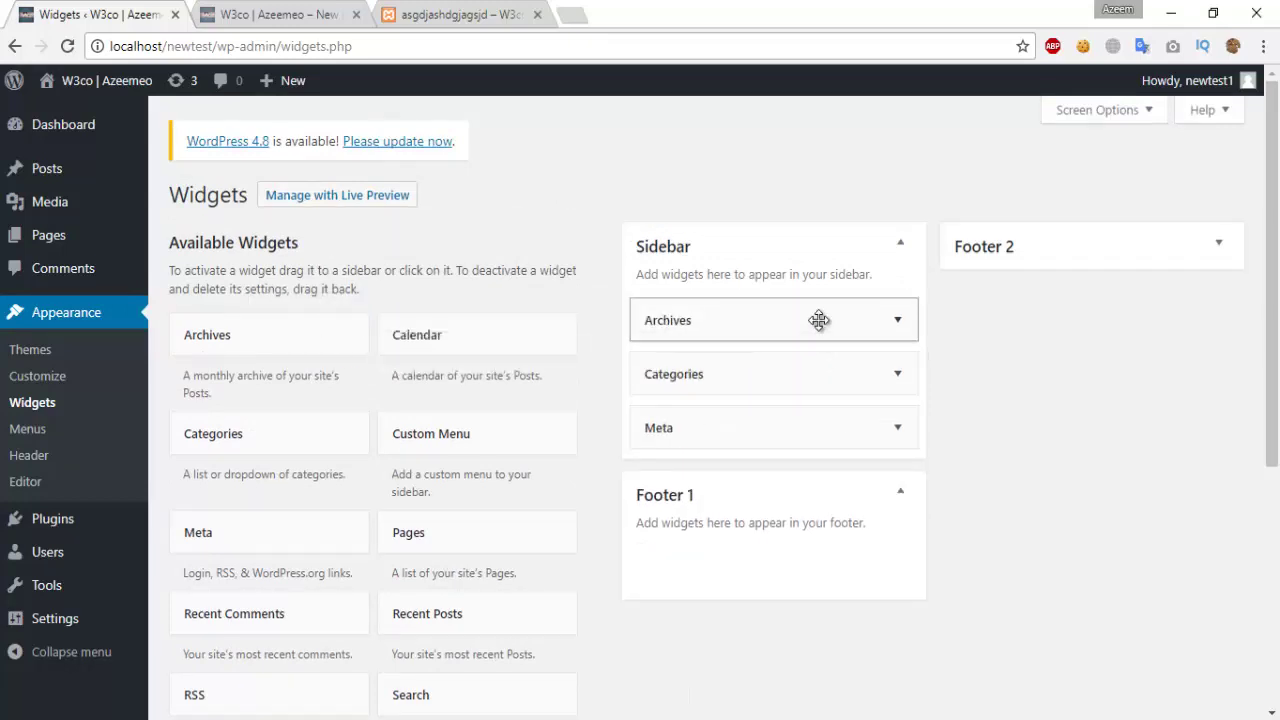
pyautogui.moveTo(810, 332); pyautogui.dragTo(540, 345)
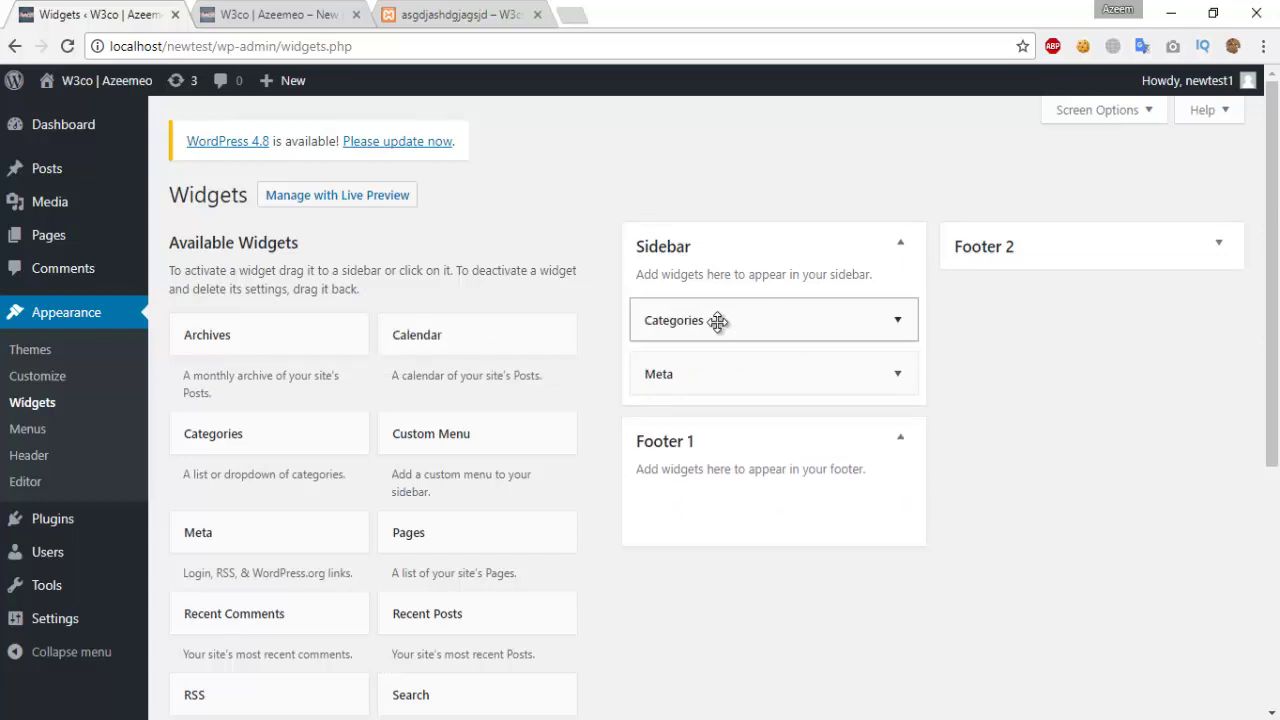
pyautogui.moveTo(660, 320); pyautogui.dragTo(425, 357)
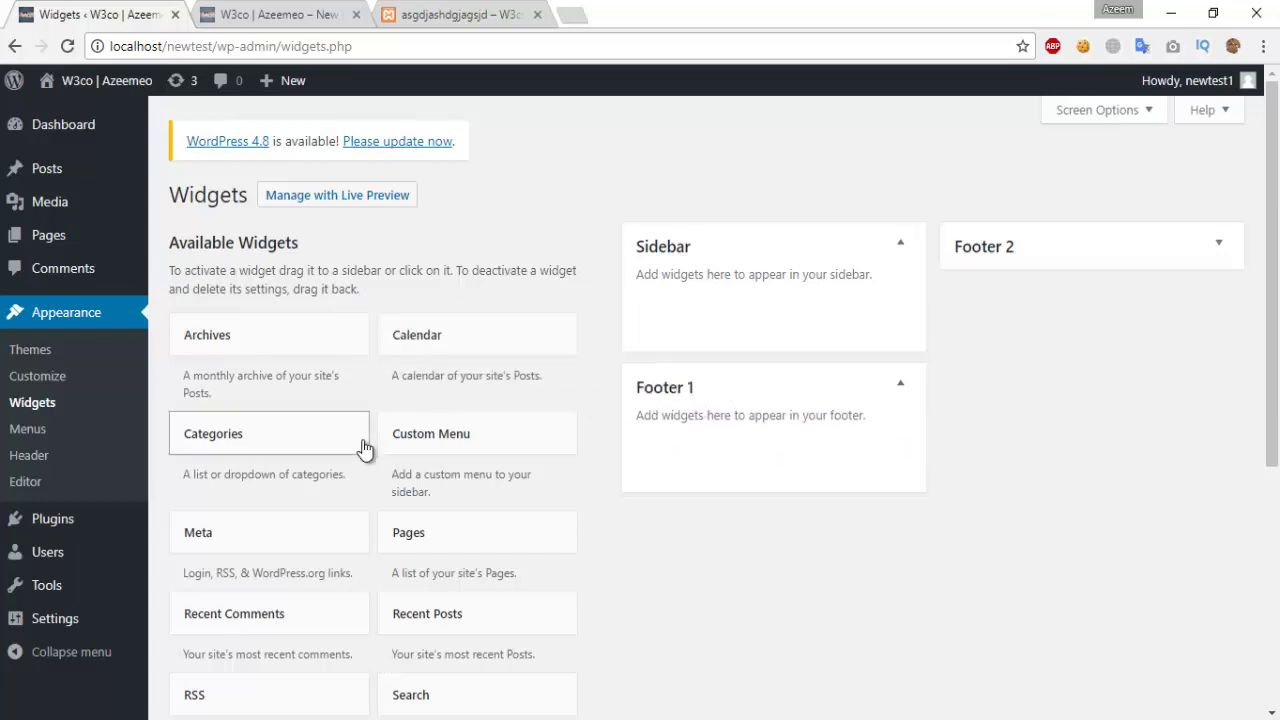
# Step: Add an untitled Calendar widget to Footer 1 and save it
pyautogui.scroll(-2, 343, 437)
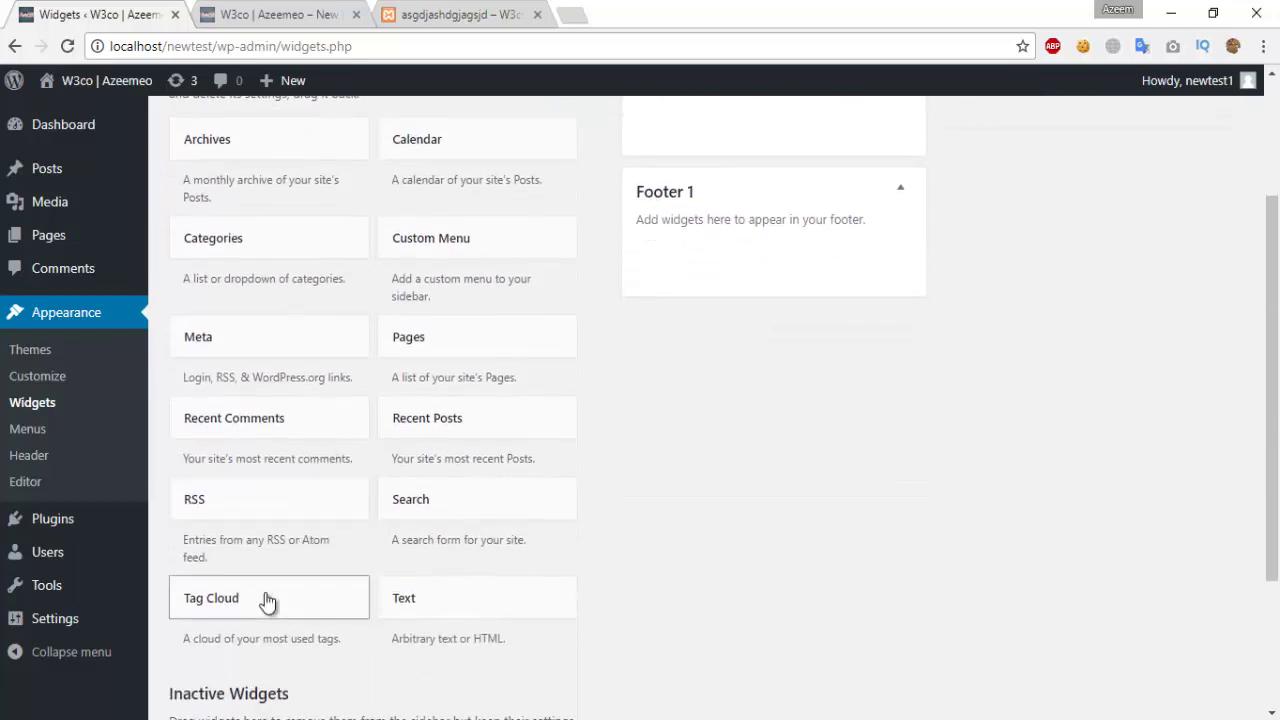
pyautogui.scroll(-2, 264, 602)
pyautogui.scroll(3, 281, 597)
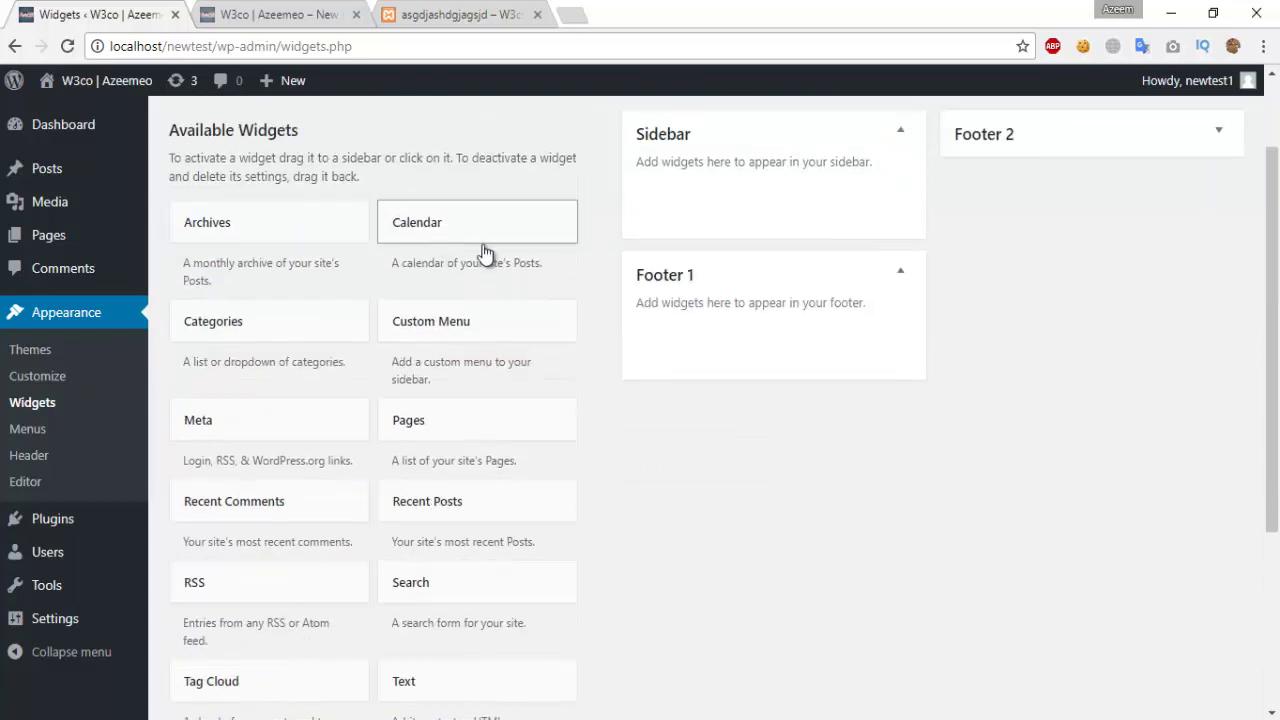
pyautogui.moveTo(483, 251); pyautogui.dragTo(765, 340)
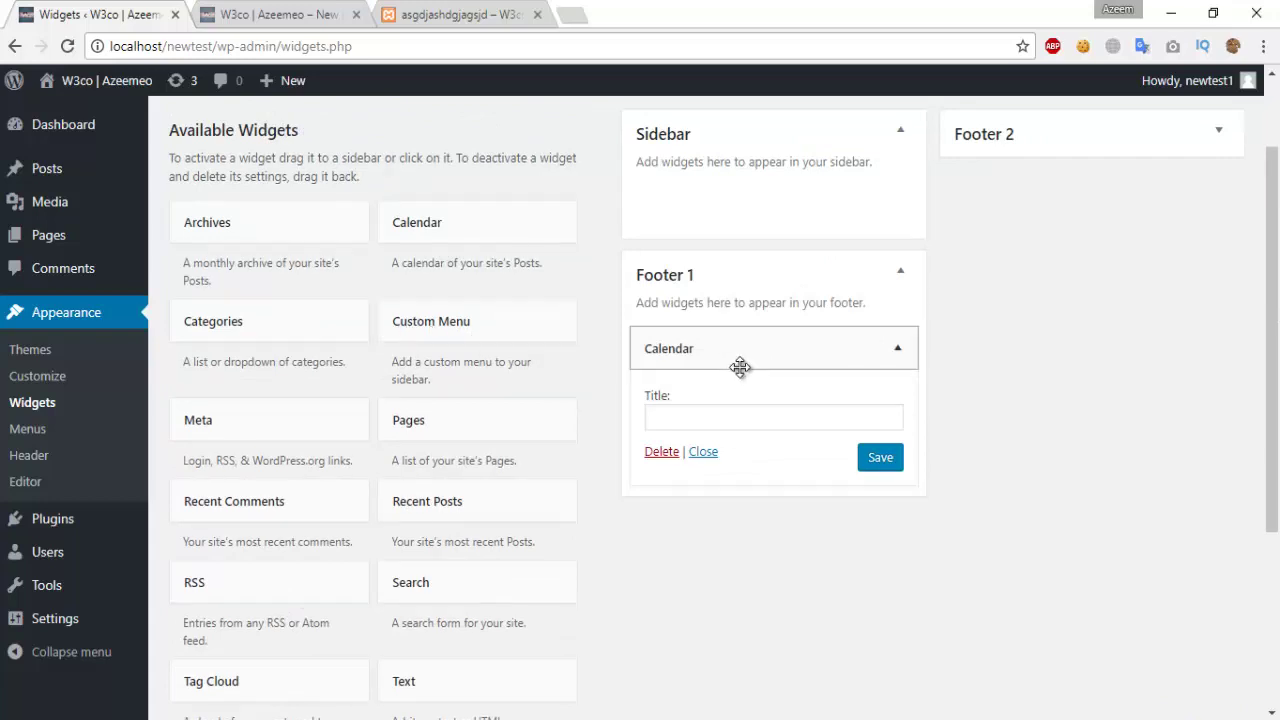
pyautogui.click(878, 457)
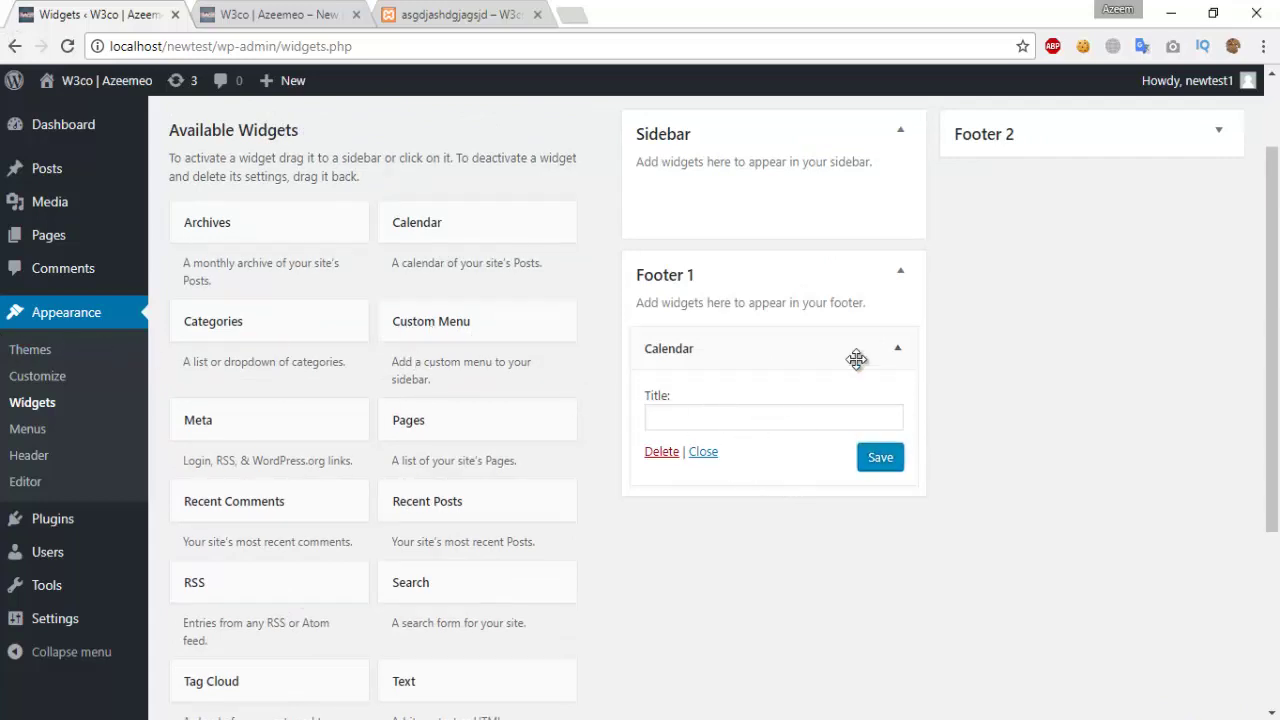
pyautogui.click(898, 348)
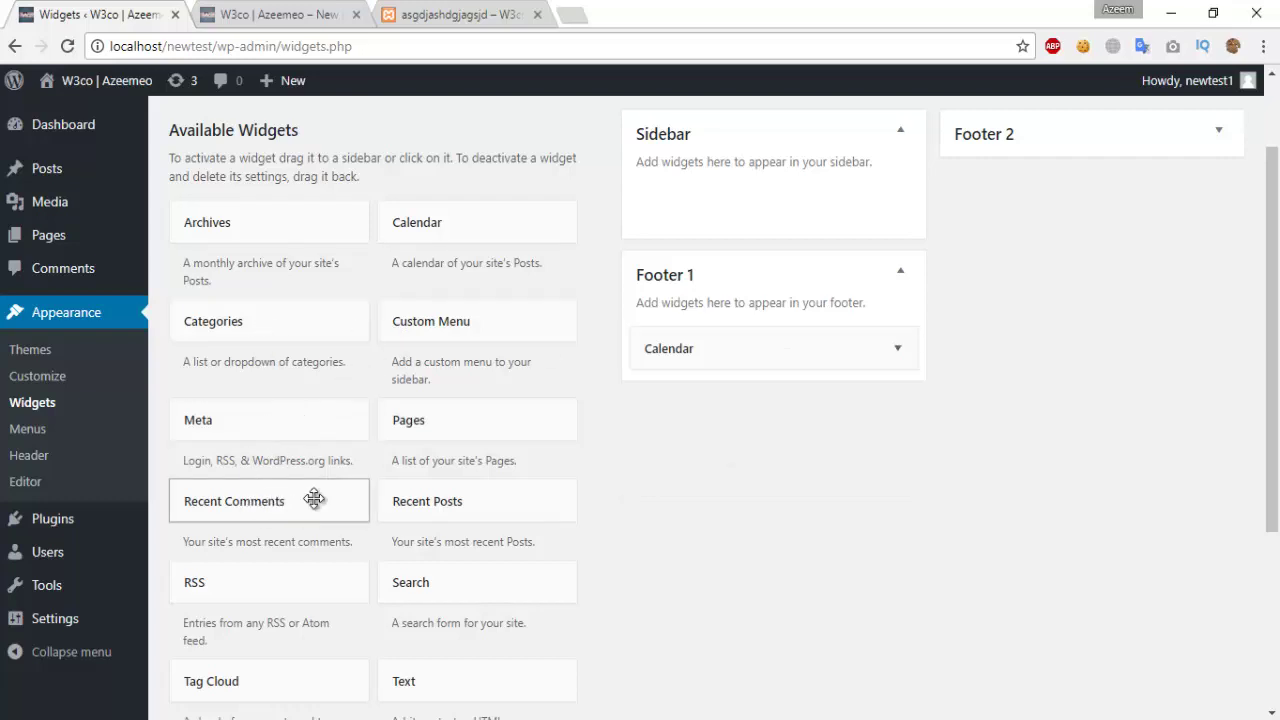
# Step: Add Recent Comments and Search widgets to the Sidebar and save both
pyautogui.moveTo(314, 498); pyautogui.dragTo(818, 218)
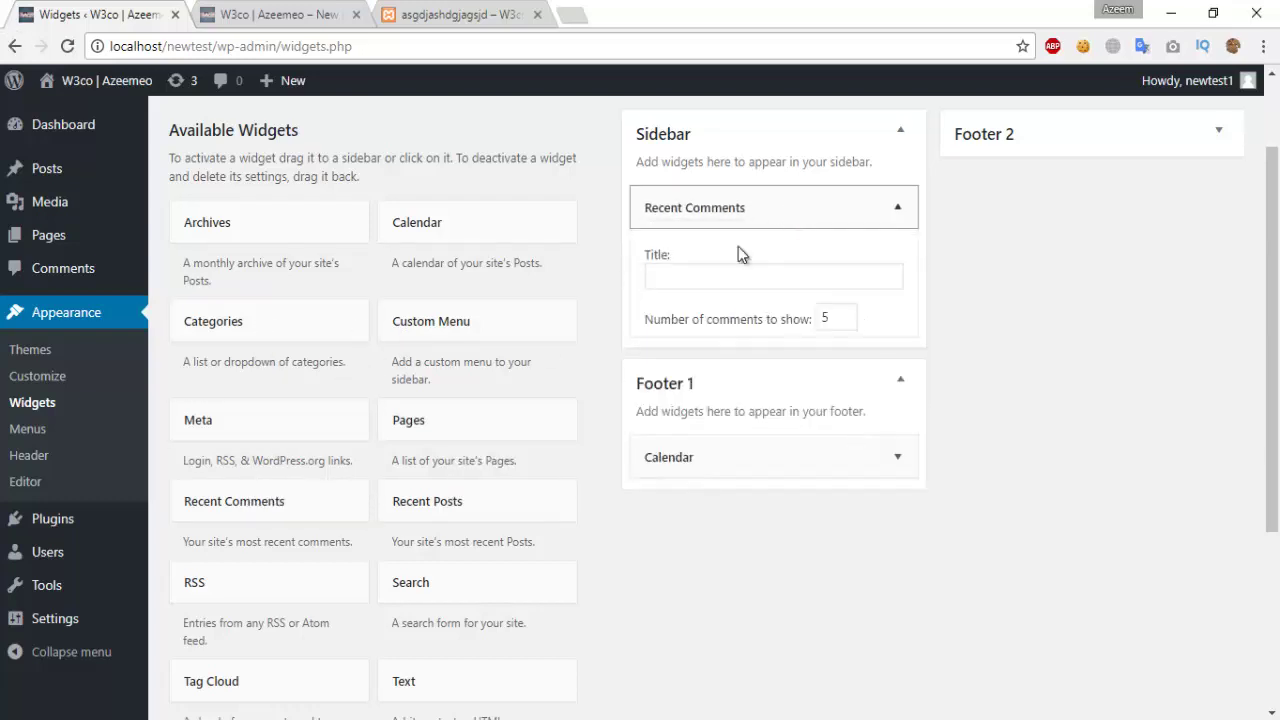
pyautogui.click(880, 359)
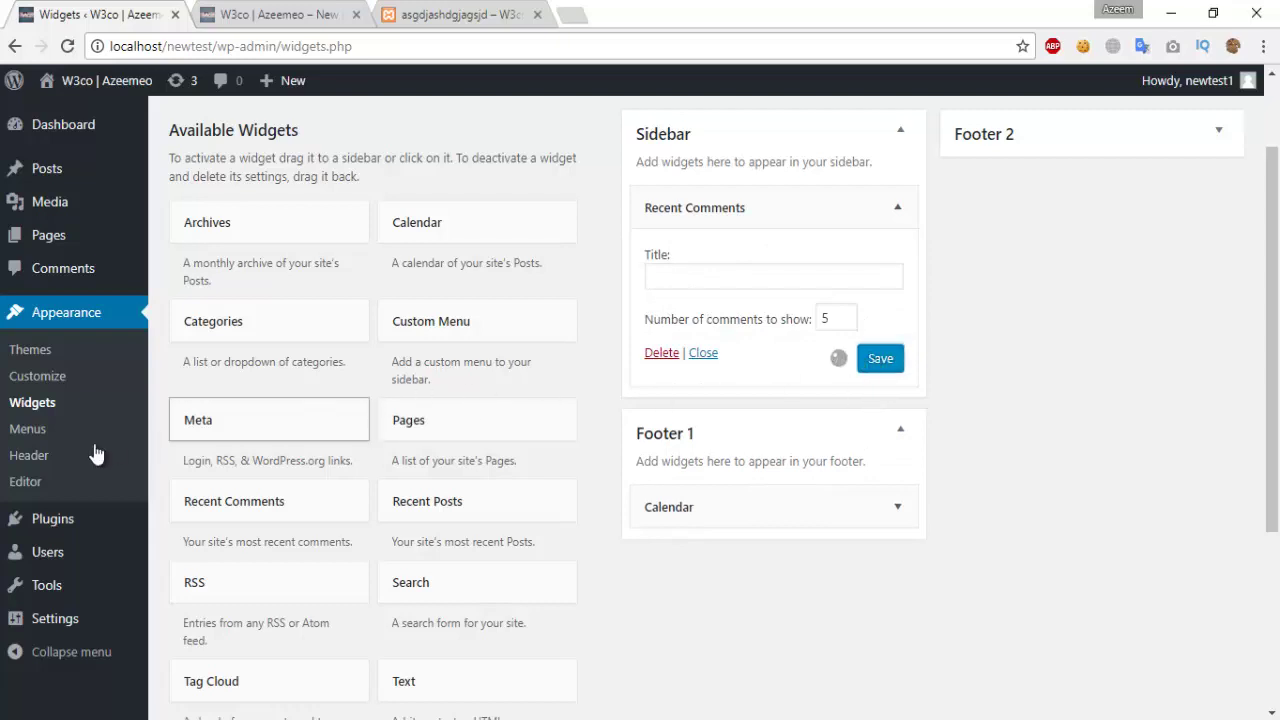
pyautogui.scroll(-1, 282, 458)
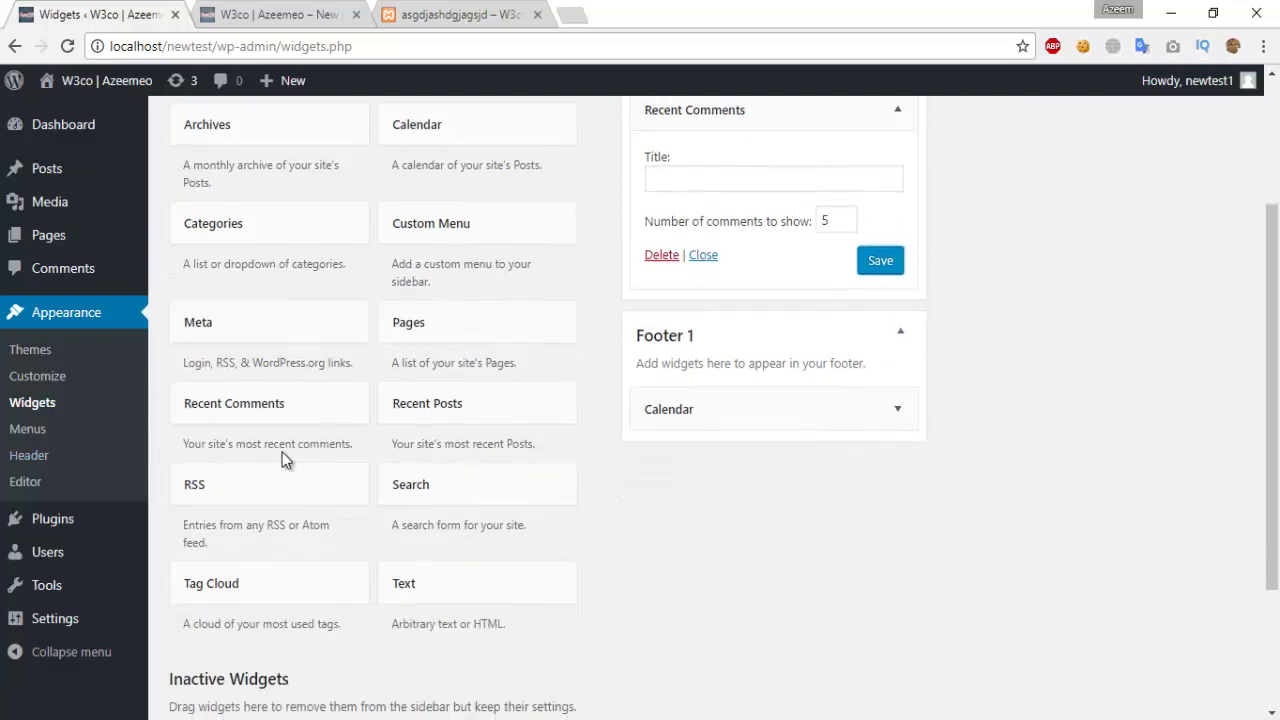
pyautogui.scroll(-2, 255, 555)
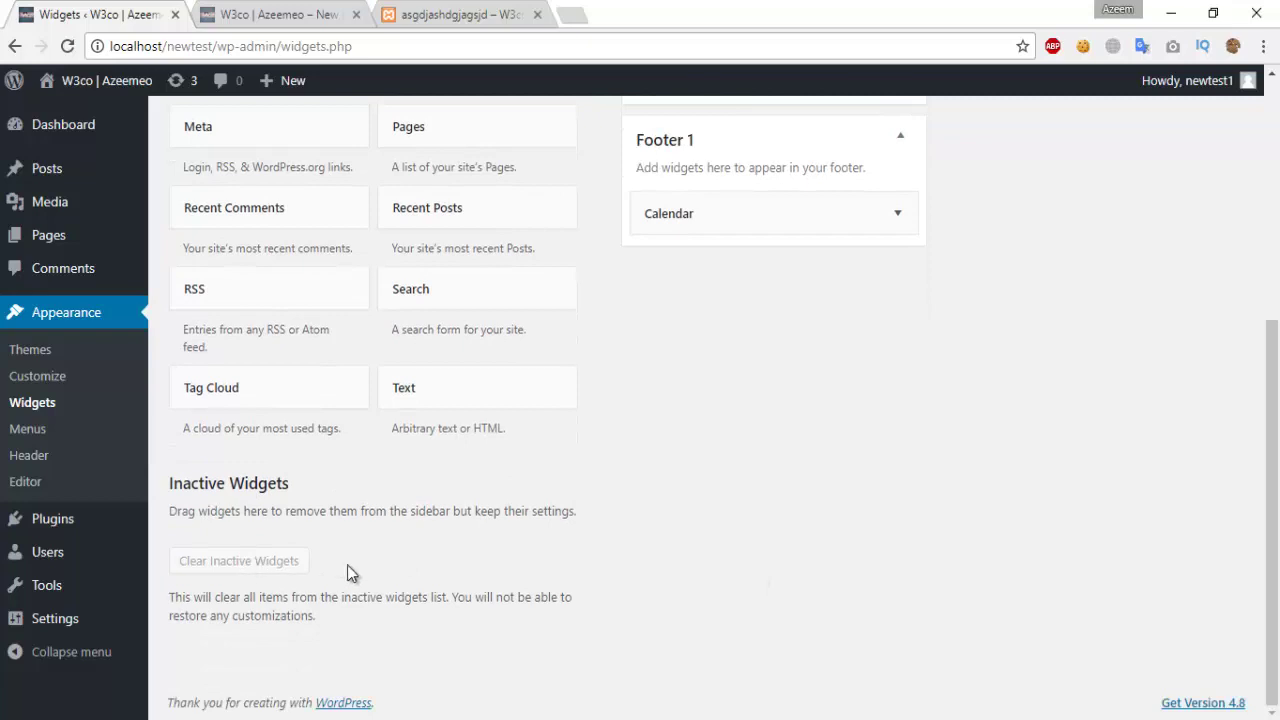
pyautogui.scroll(1, 537, 506)
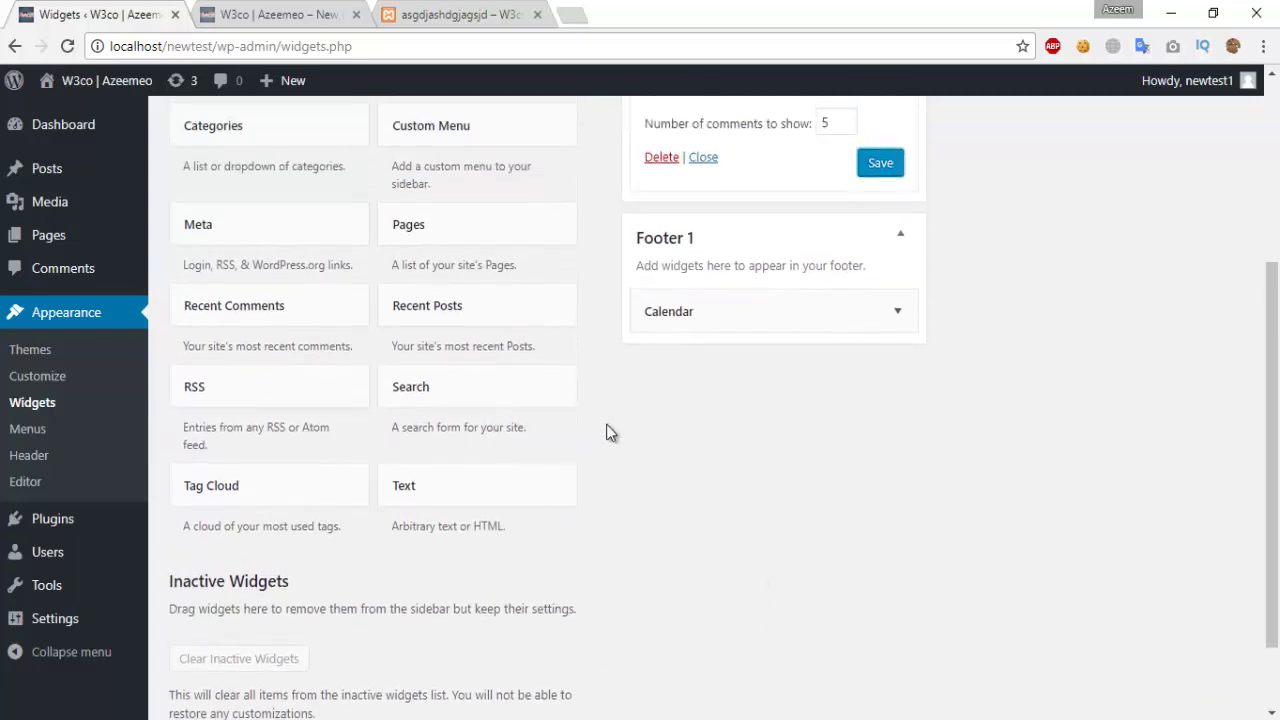
pyautogui.scroll(2, 606, 432)
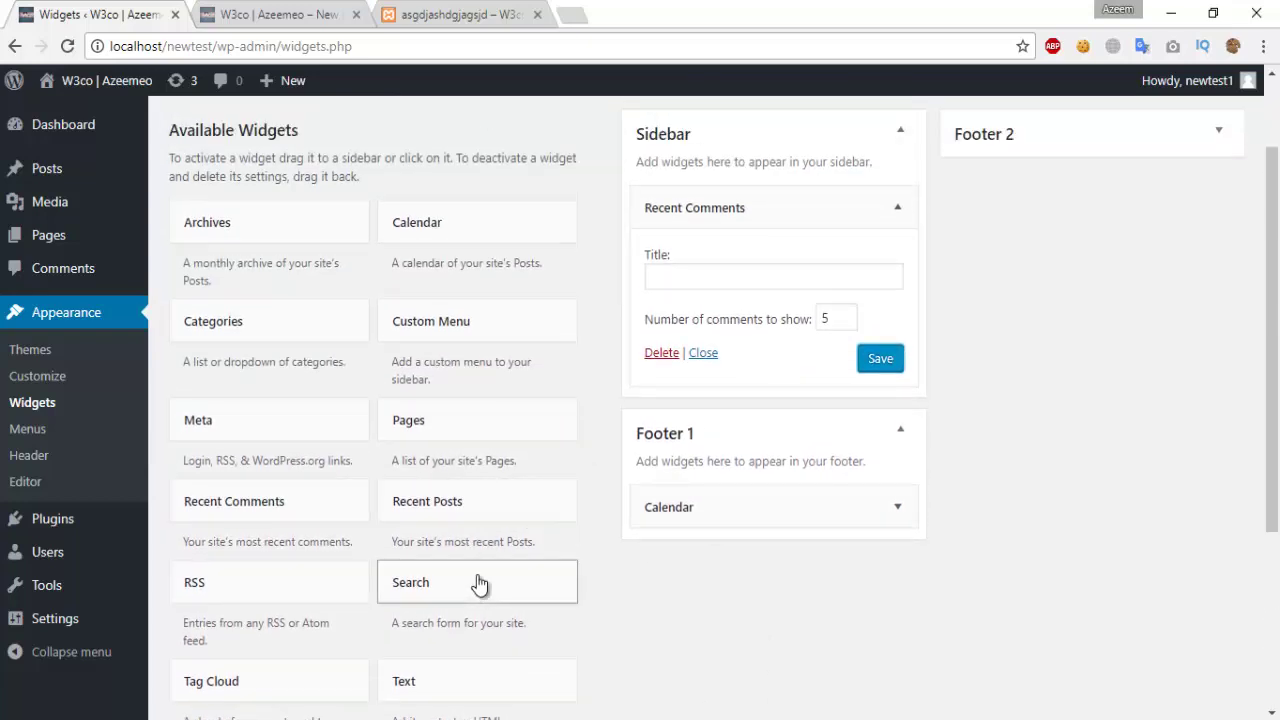
pyautogui.moveTo(479, 583); pyautogui.dragTo(757, 206)
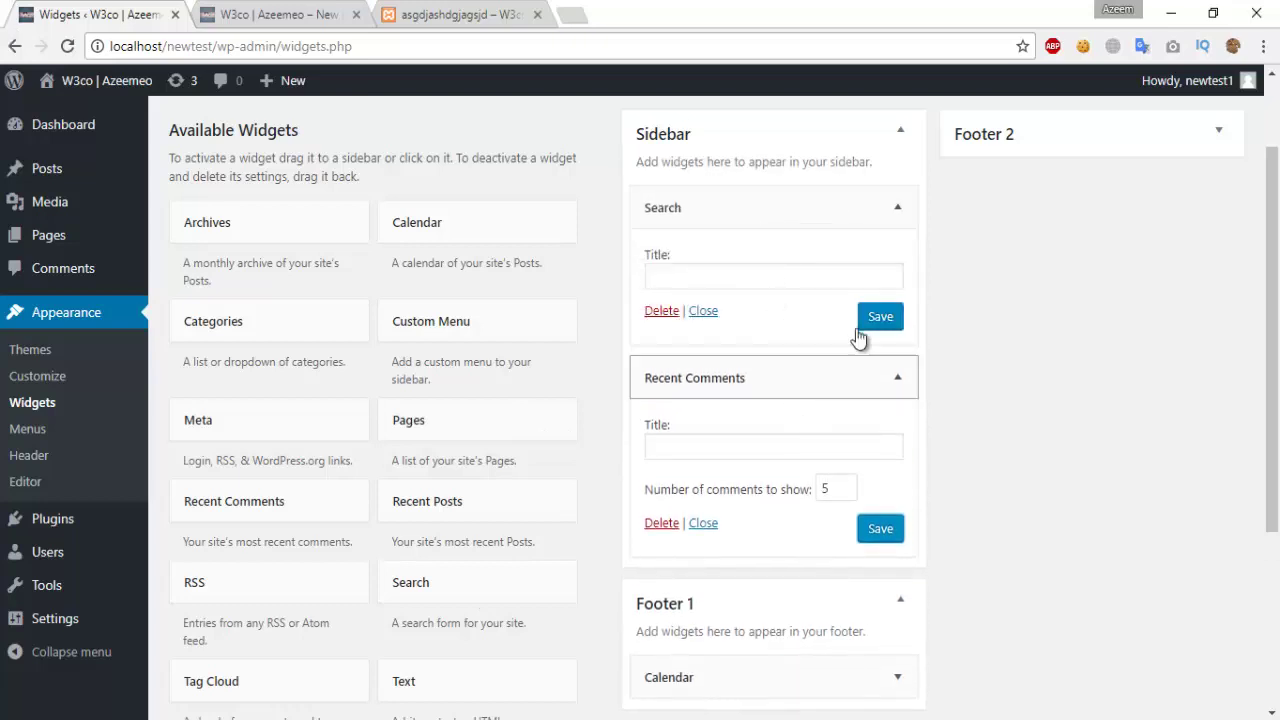
pyautogui.click(898, 324)
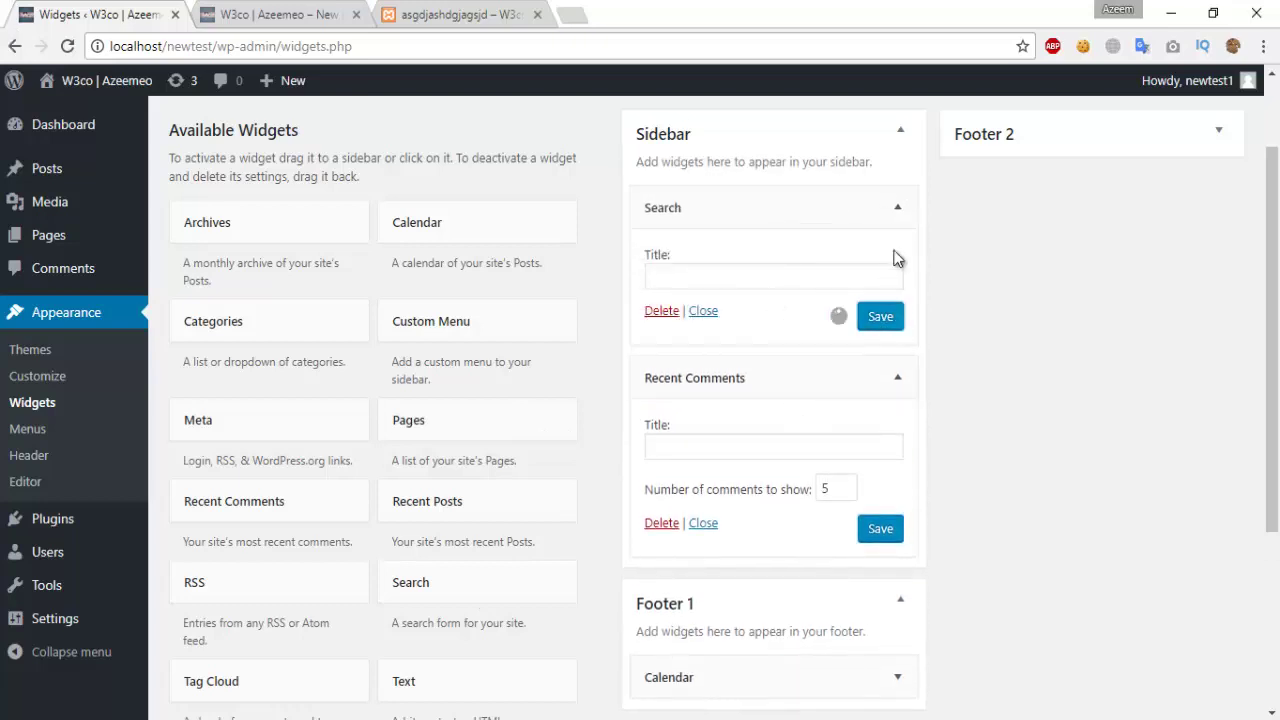
pyautogui.click(897, 207)
# Step: Move Recent Comments above Search in the Sidebar, then go to Appearance > Menus
pyautogui.click(897, 264)
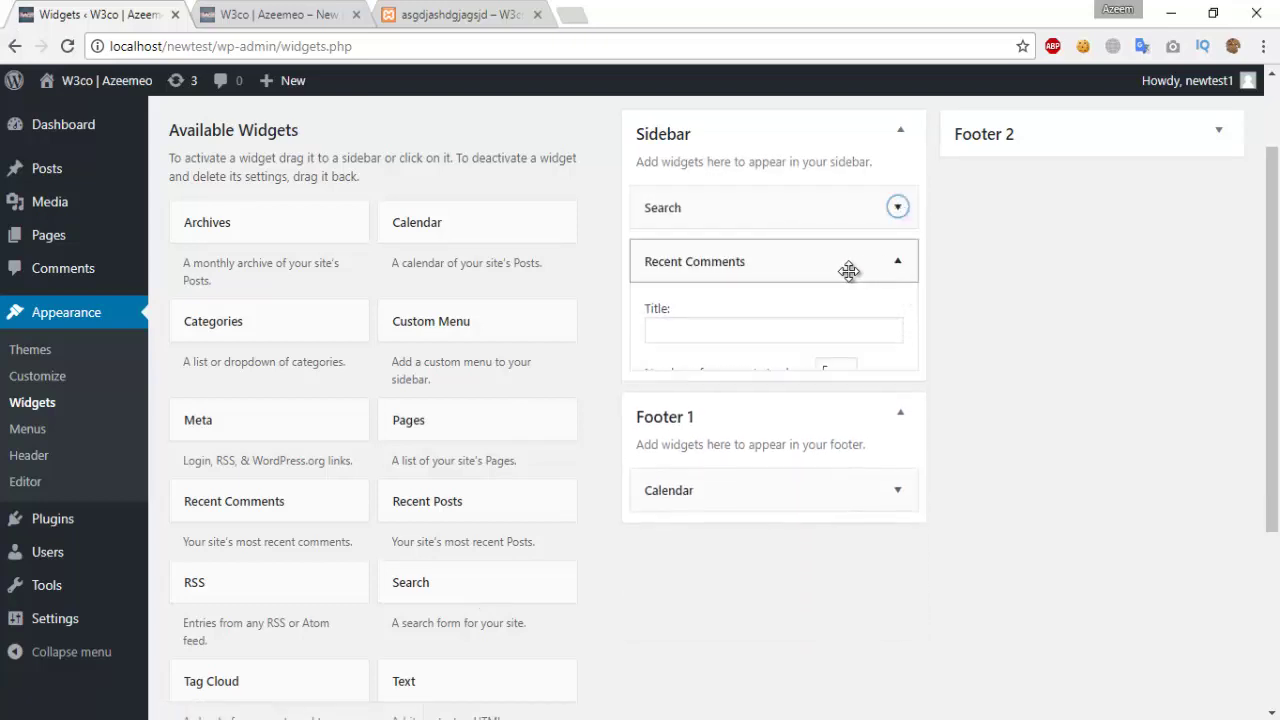
pyautogui.moveTo(843, 237); pyautogui.dragTo(849, 196)
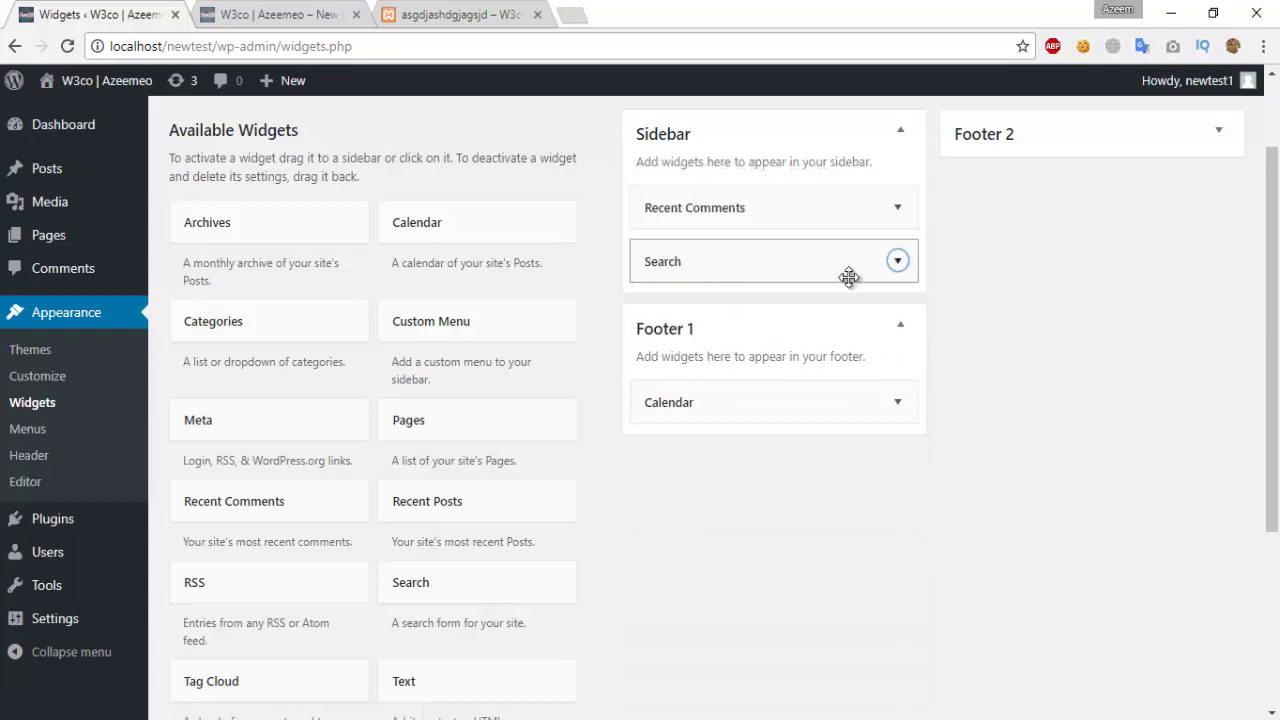
pyautogui.click(846, 270)
pyautogui.click(845, 272)
pyautogui.click(846, 200)
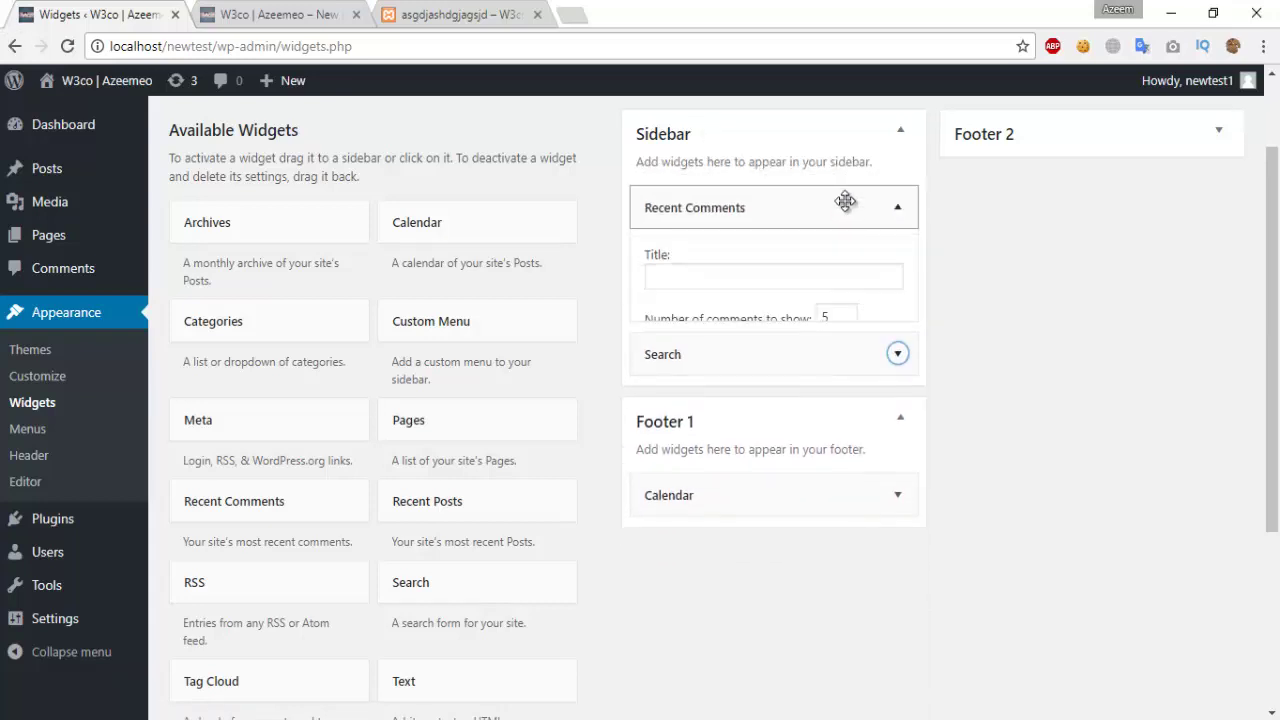
pyautogui.click(846, 200)
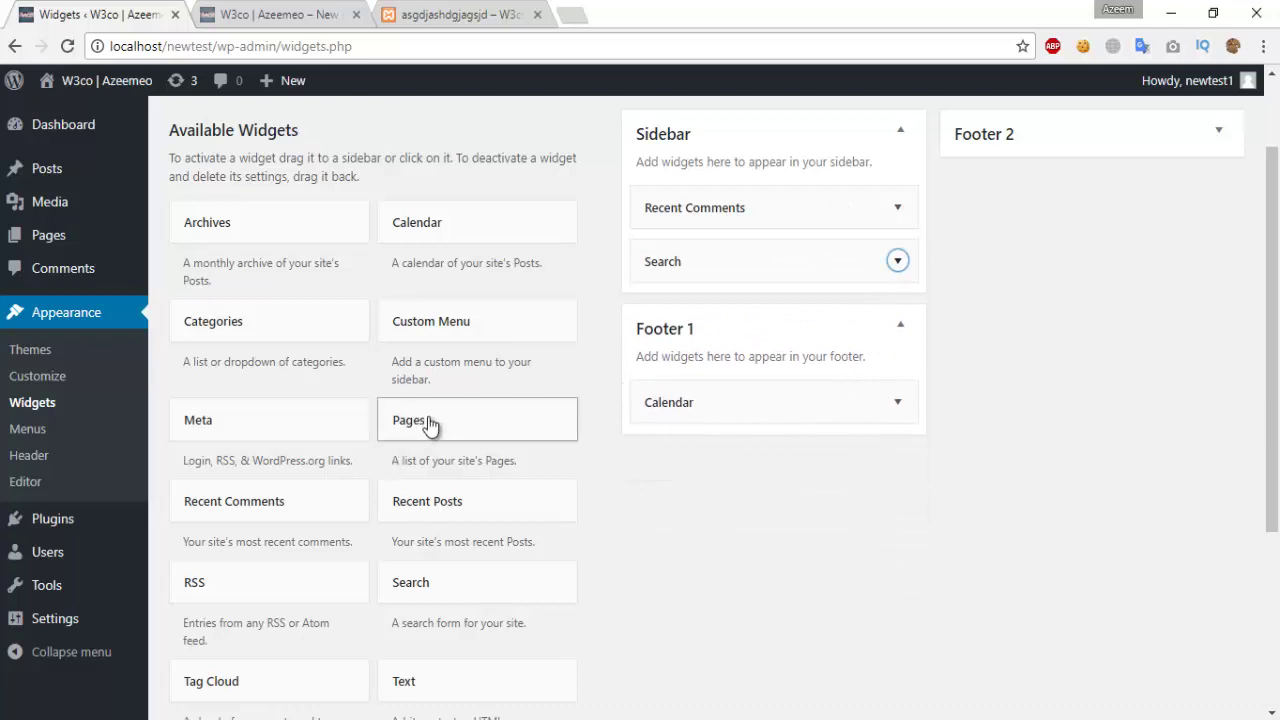
pyautogui.scroll(-3, 429, 425)
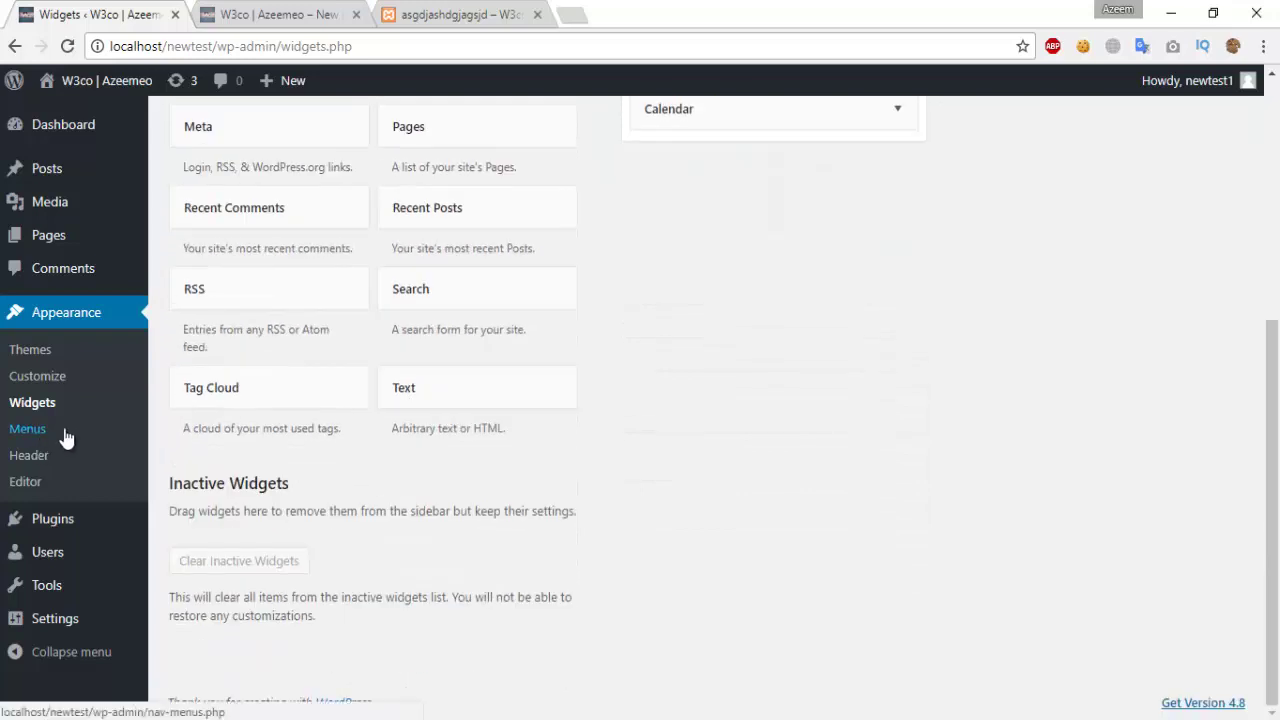
pyautogui.click(24, 429)
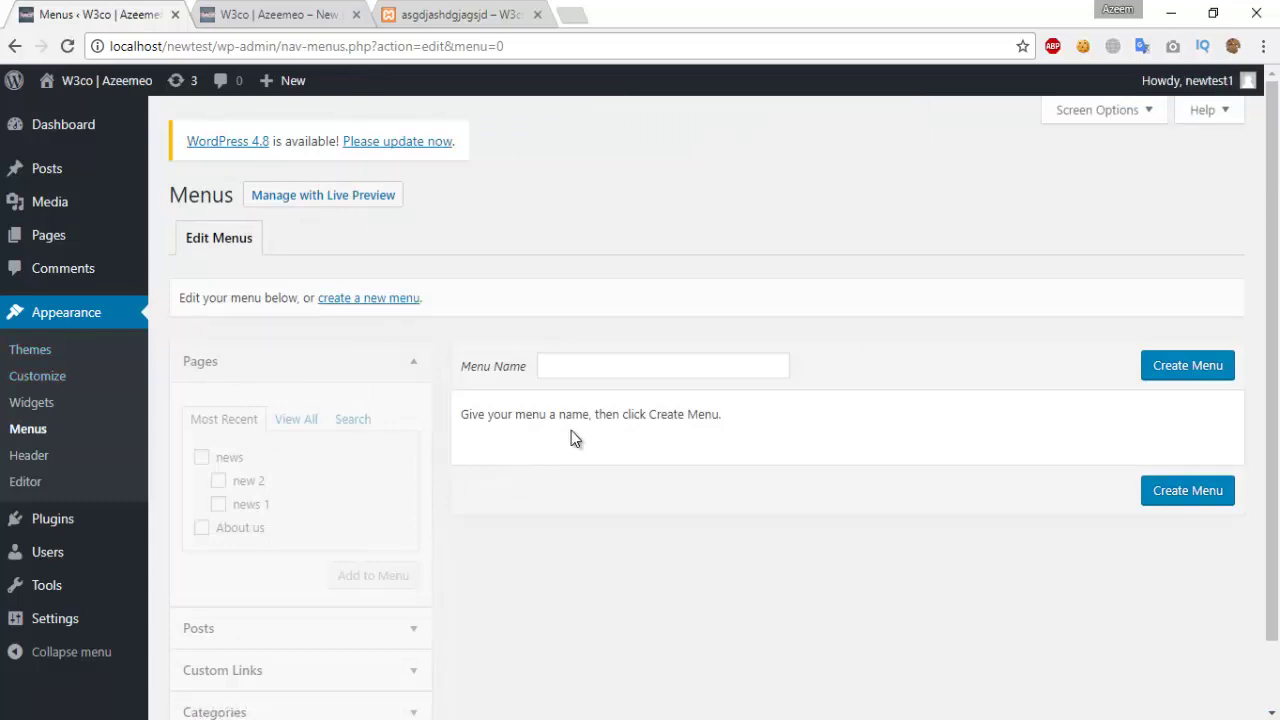
# Step: Create a menu named newtest that automatically adds new top-level pages
pyautogui.click(590, 367)
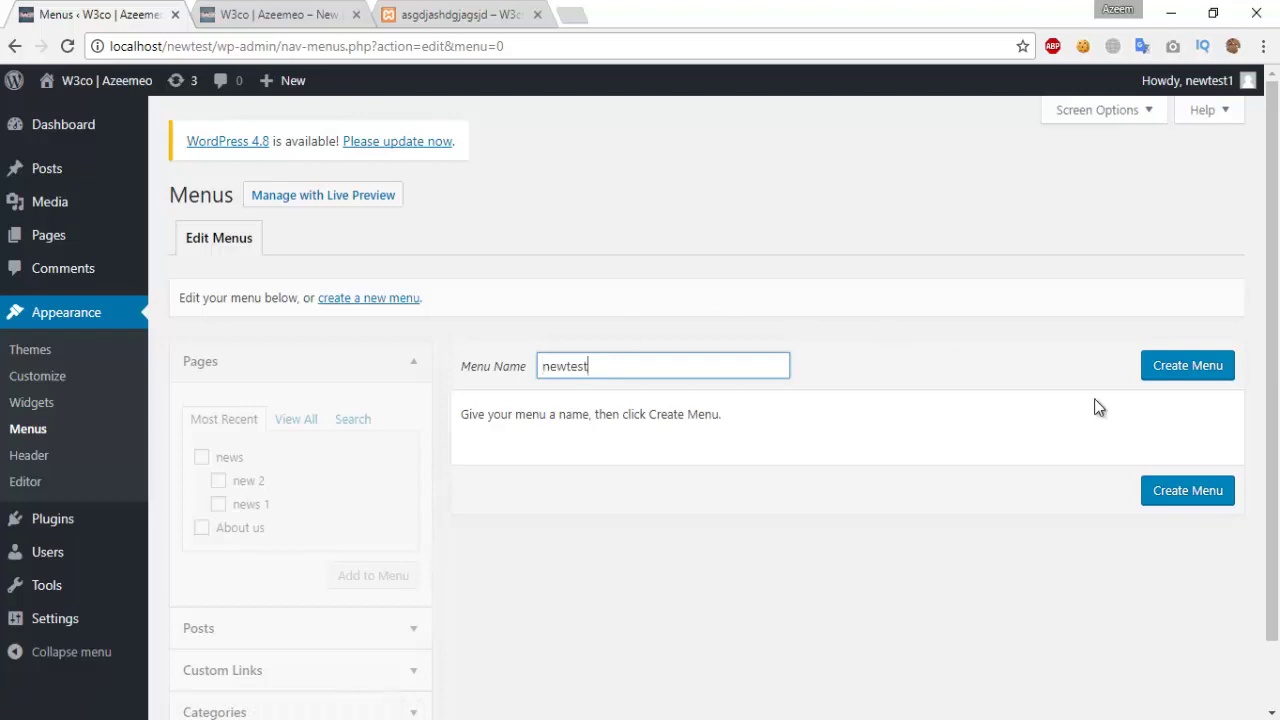
pyautogui.click(1160, 370)
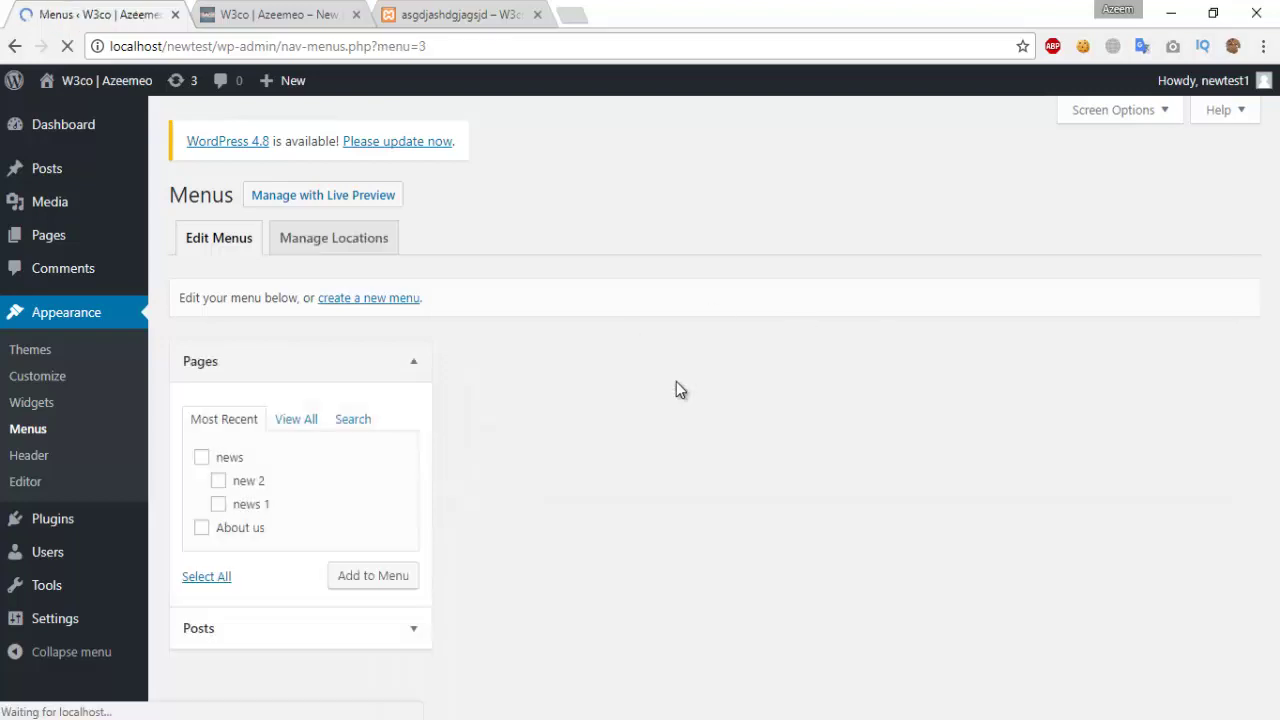
pyautogui.scroll(-2, 520, 506)
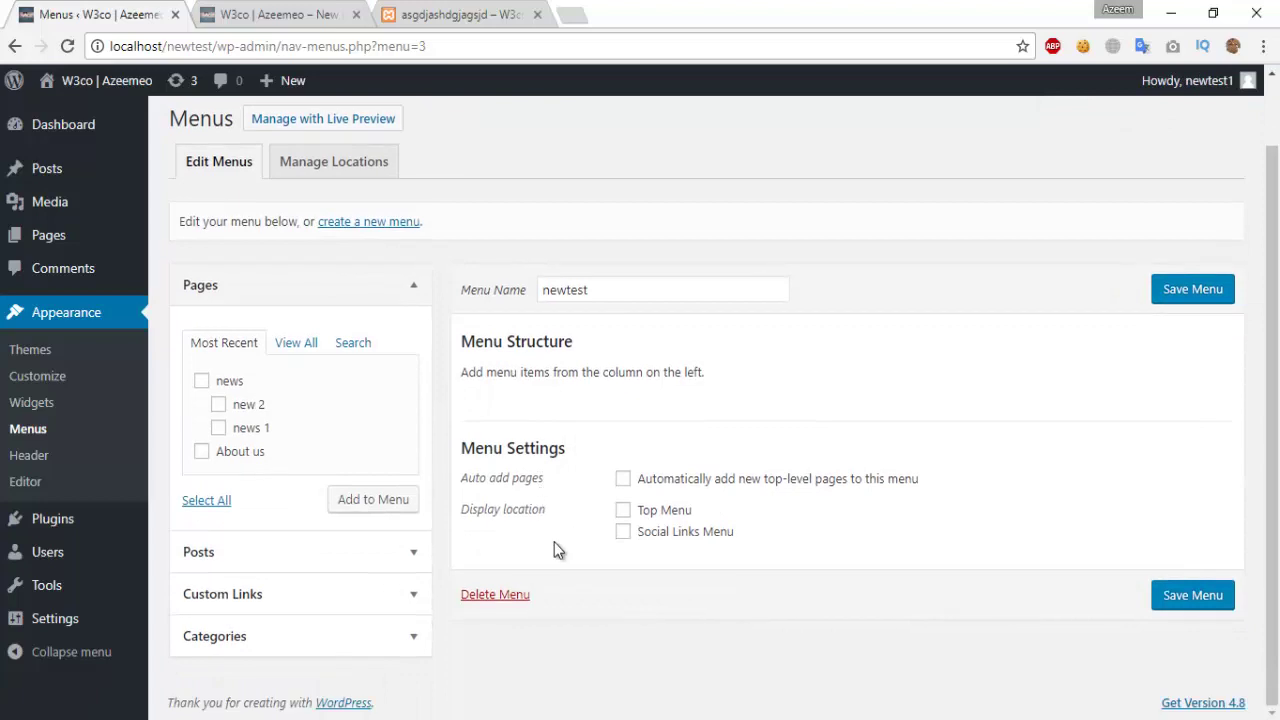
pyautogui.click(623, 482)
# Step: Add news, new 2, news 1 and About us; nest sub-items under news, About us first; save
pyautogui.click(201, 381)
pyautogui.click(218, 404)
pyautogui.click(218, 428)
pyautogui.click(201, 451)
pyautogui.click(375, 503)
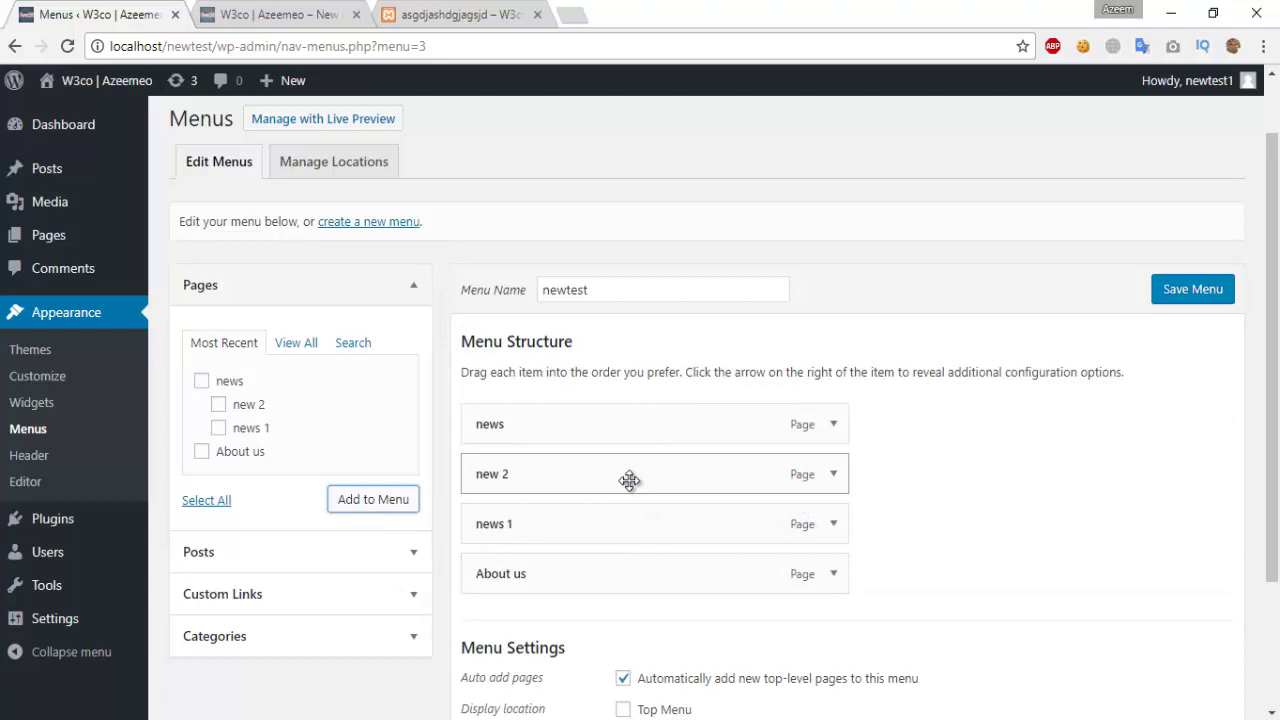
pyautogui.moveTo(629, 481); pyautogui.dragTo(683, 527)
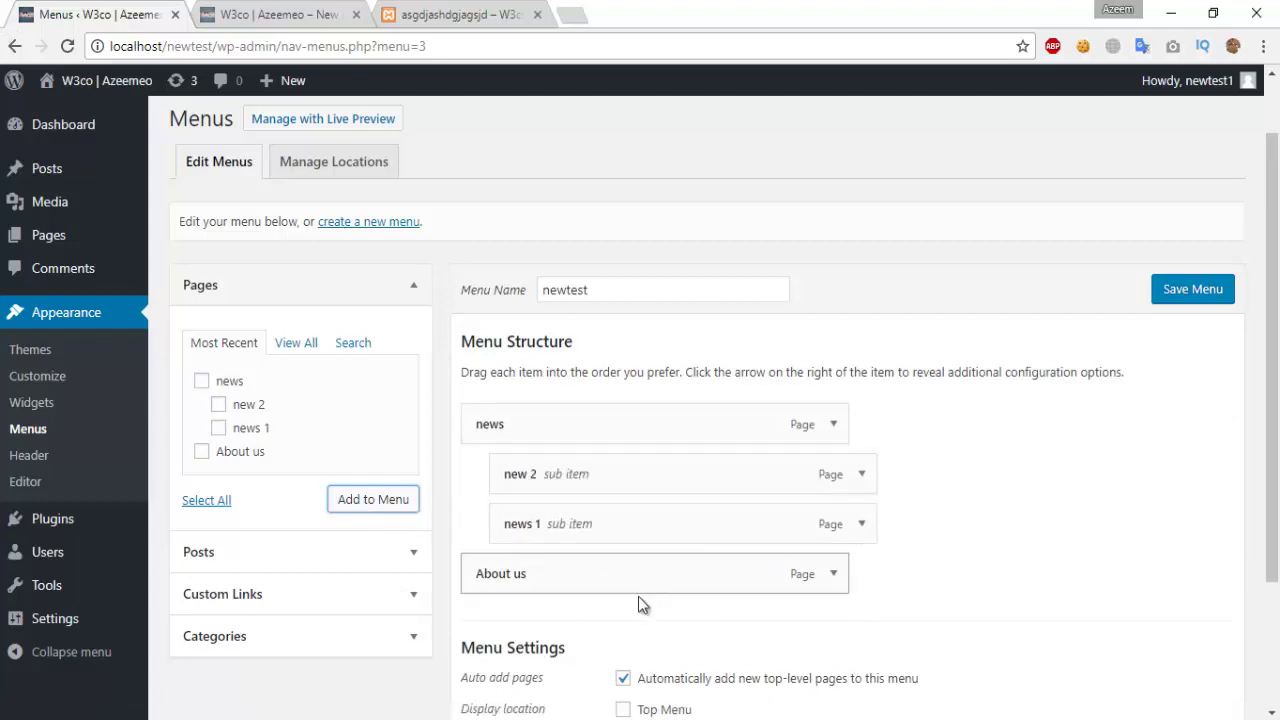
pyautogui.moveTo(634, 589); pyautogui.dragTo(634, 428)
pyautogui.scroll(-2, 1050, 390)
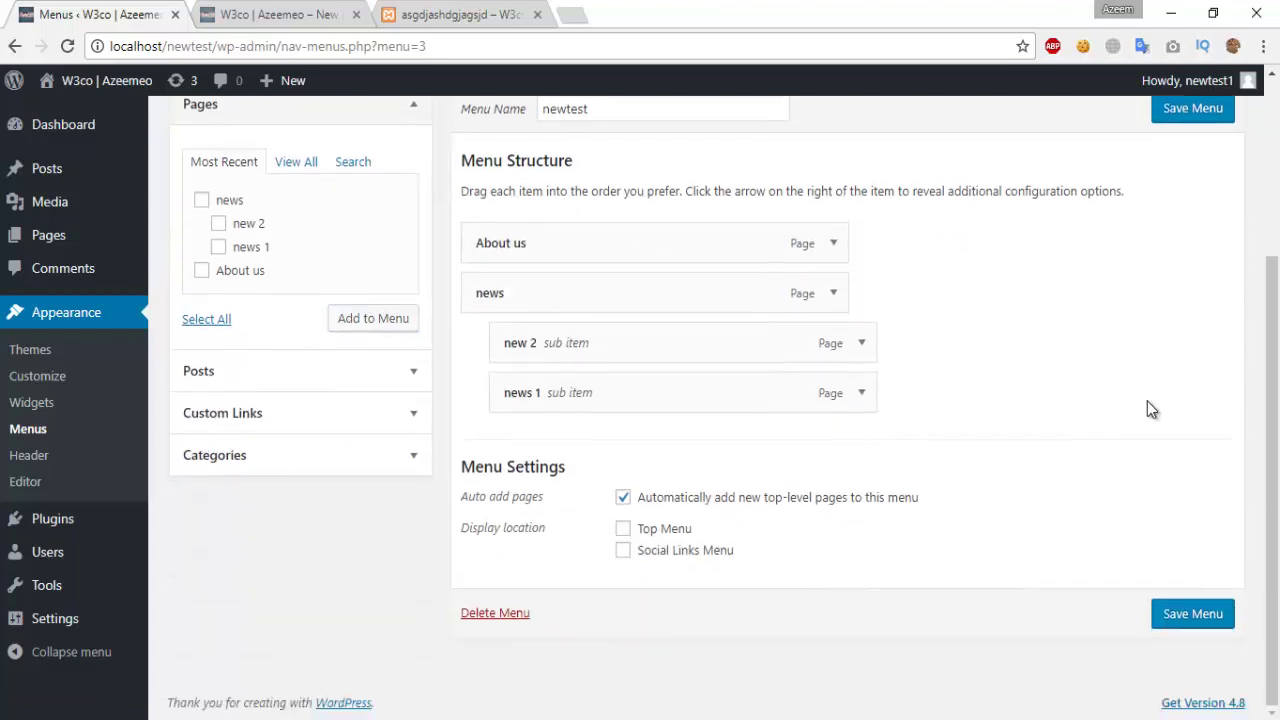
pyautogui.scroll(2, 1149, 409)
pyautogui.click(1215, 305)
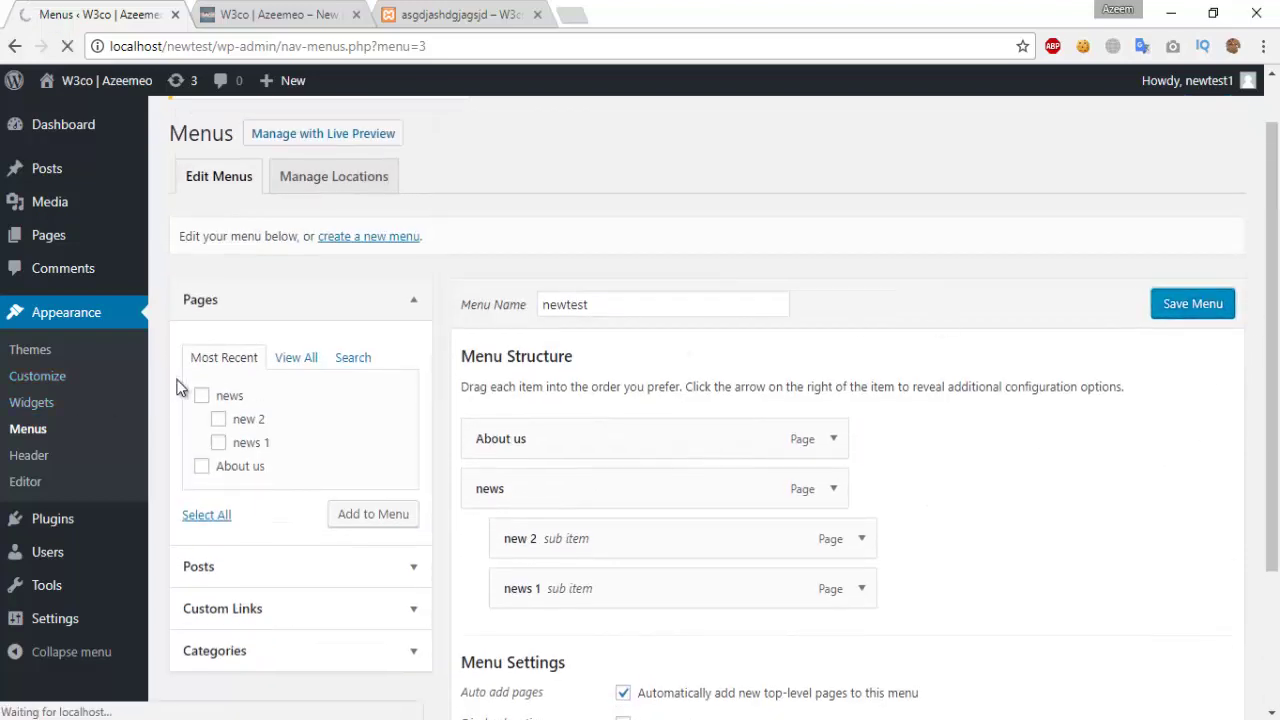
# Step: Add the posts asgdjashdgjagsjd, Test new post and Hello world! to the newtest menu
pyautogui.scroll(-3, 369, 514)
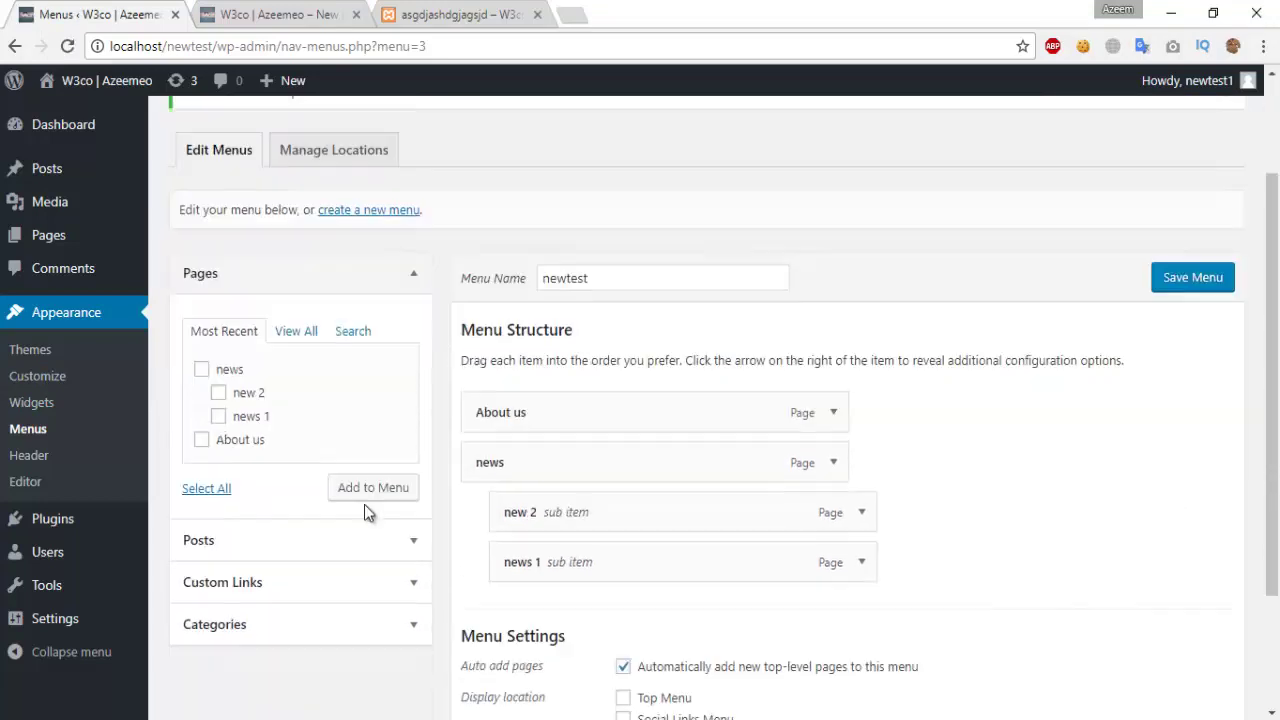
pyautogui.click(413, 373)
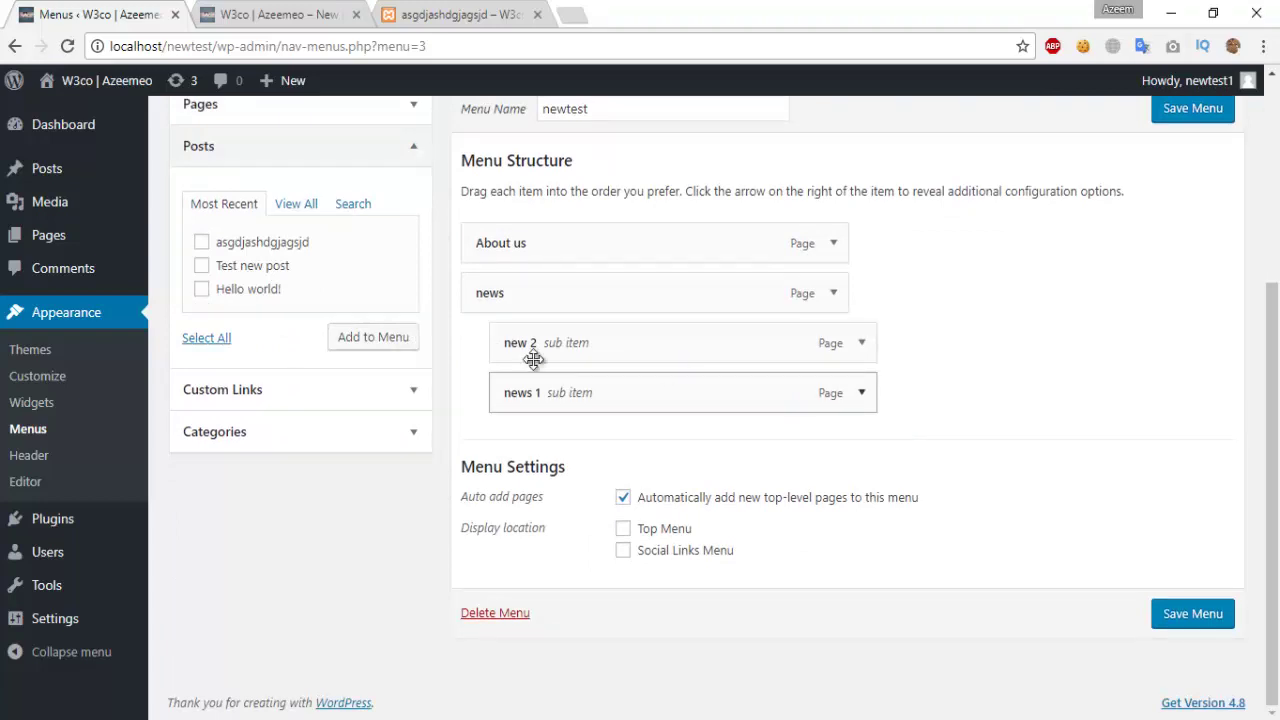
pyautogui.click(201, 243)
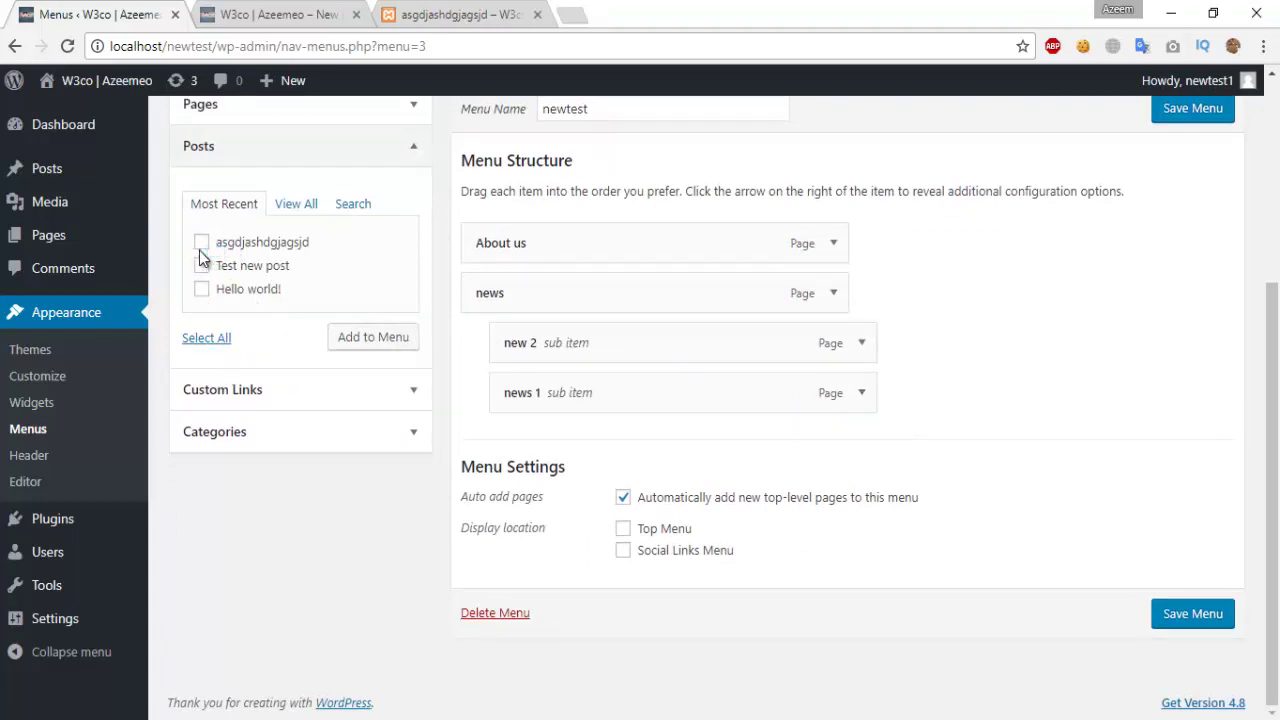
pyautogui.click(201, 265)
pyautogui.click(201, 289)
pyautogui.click(350, 337)
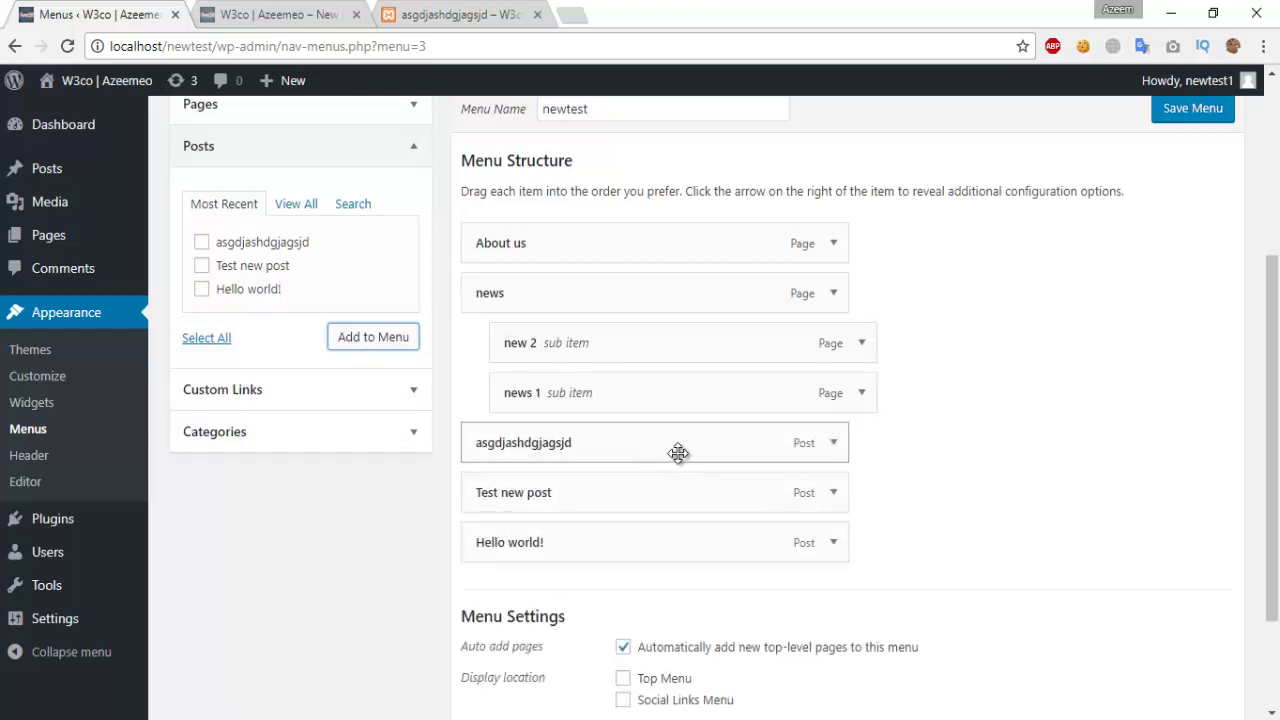
# Step: Save the newtest menu, then open Appearance > Header in the Customizer
pyautogui.scroll(-2, 491, 454)
pyautogui.scroll(3, 338, 378)
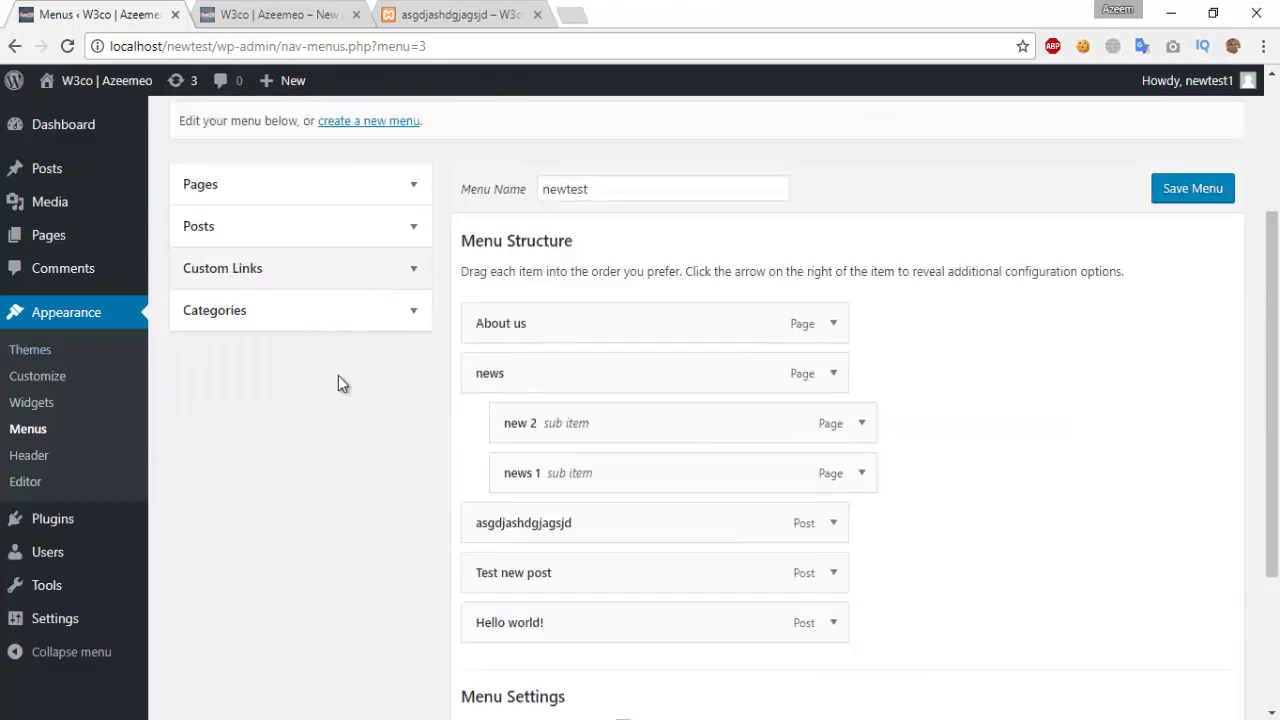
pyautogui.click(366, 280)
pyautogui.click(329, 465)
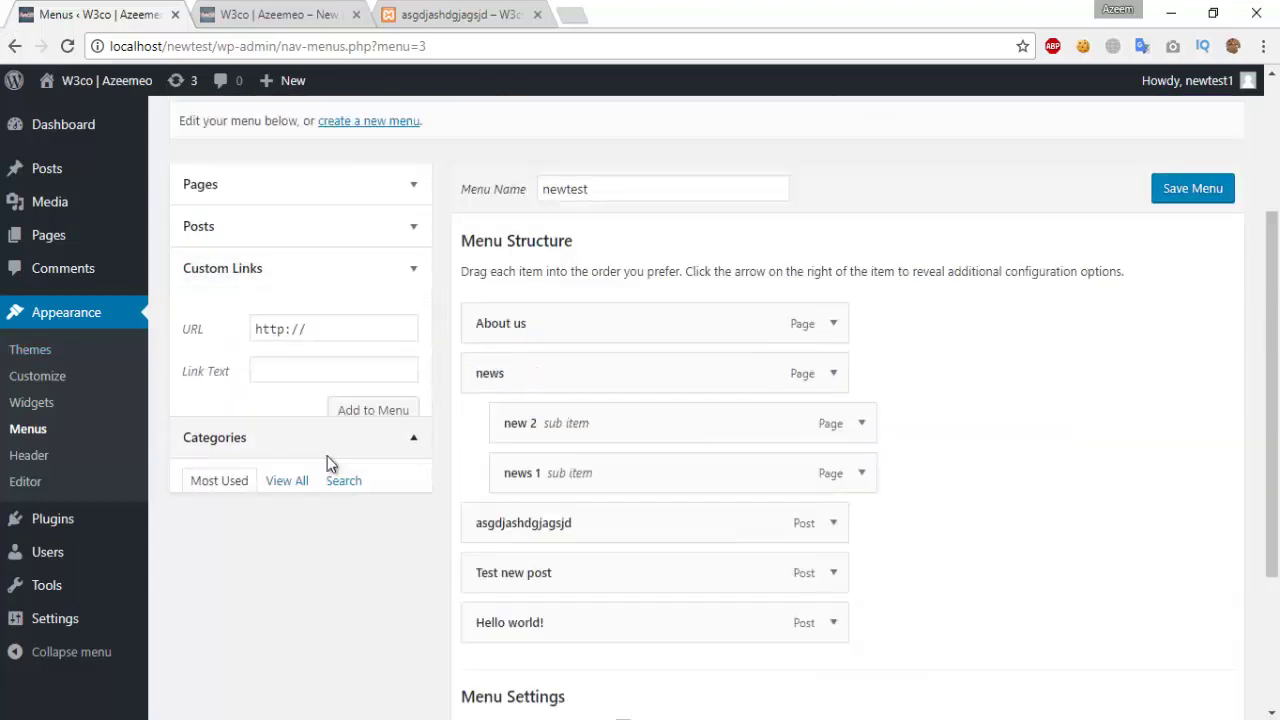
pyautogui.click(413, 318)
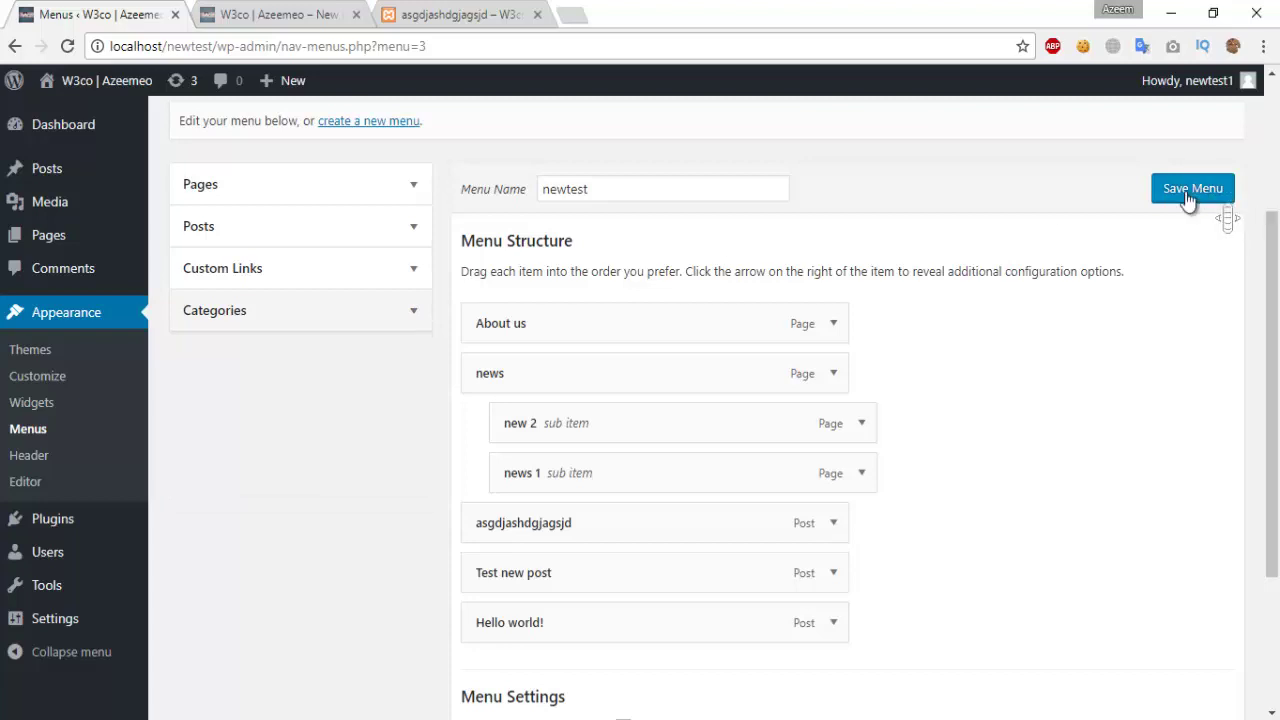
pyautogui.click(25, 457)
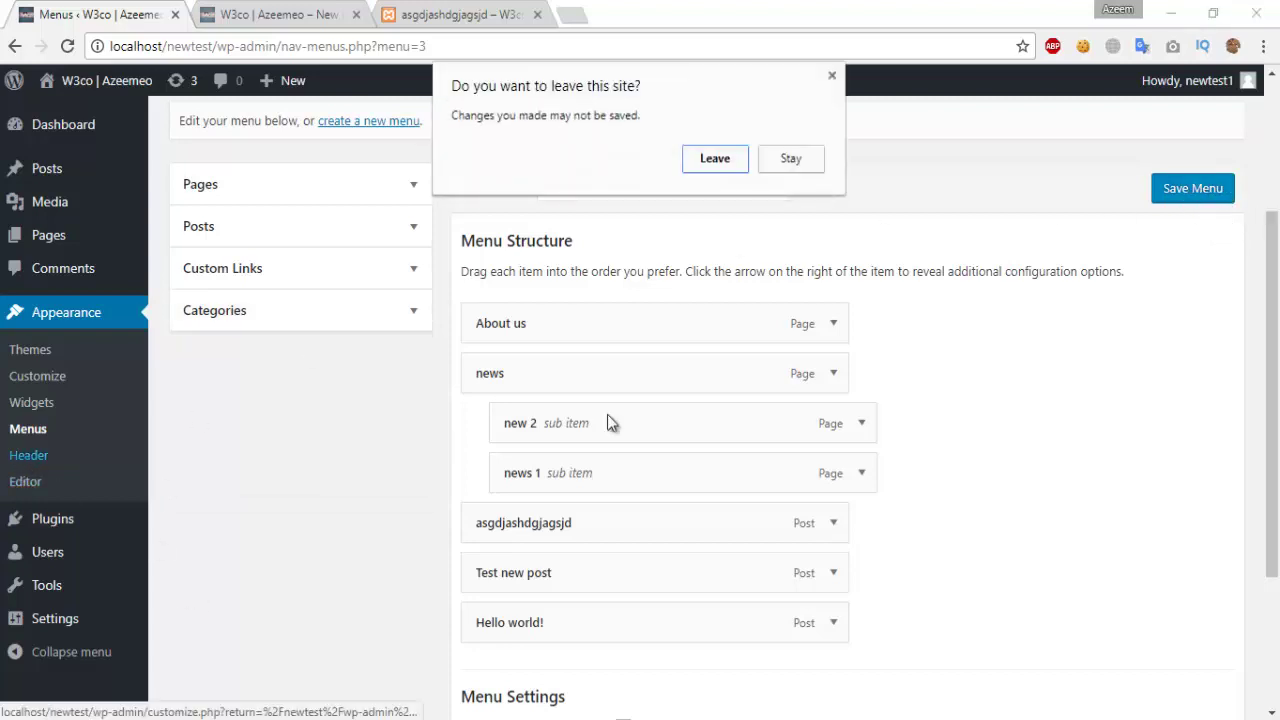
pyautogui.click(791, 160)
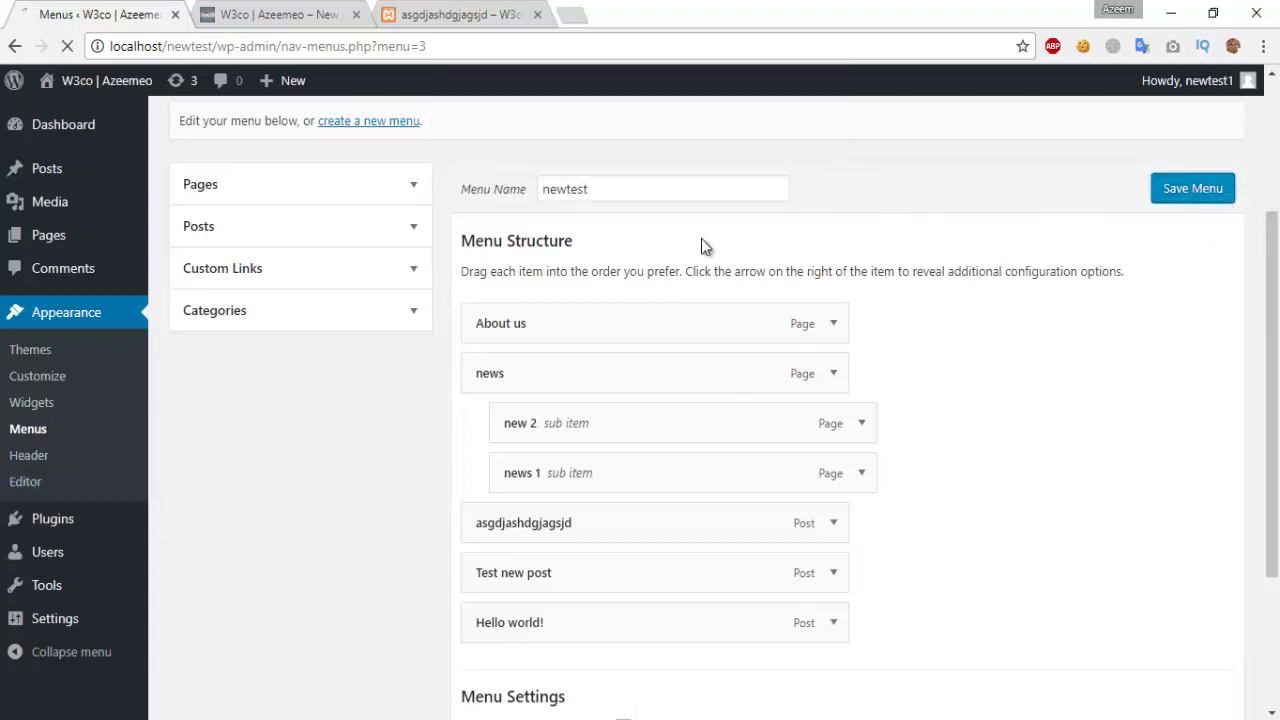
pyautogui.click(30, 349)
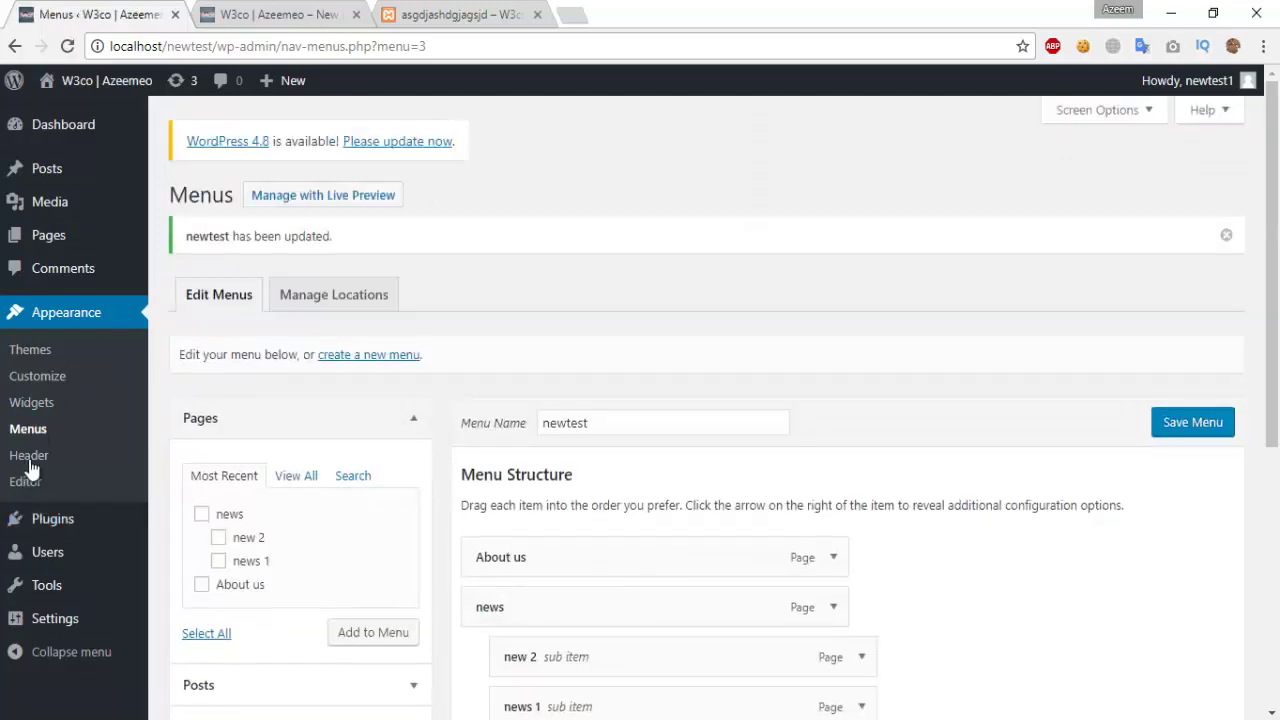
pyautogui.click(33, 457)
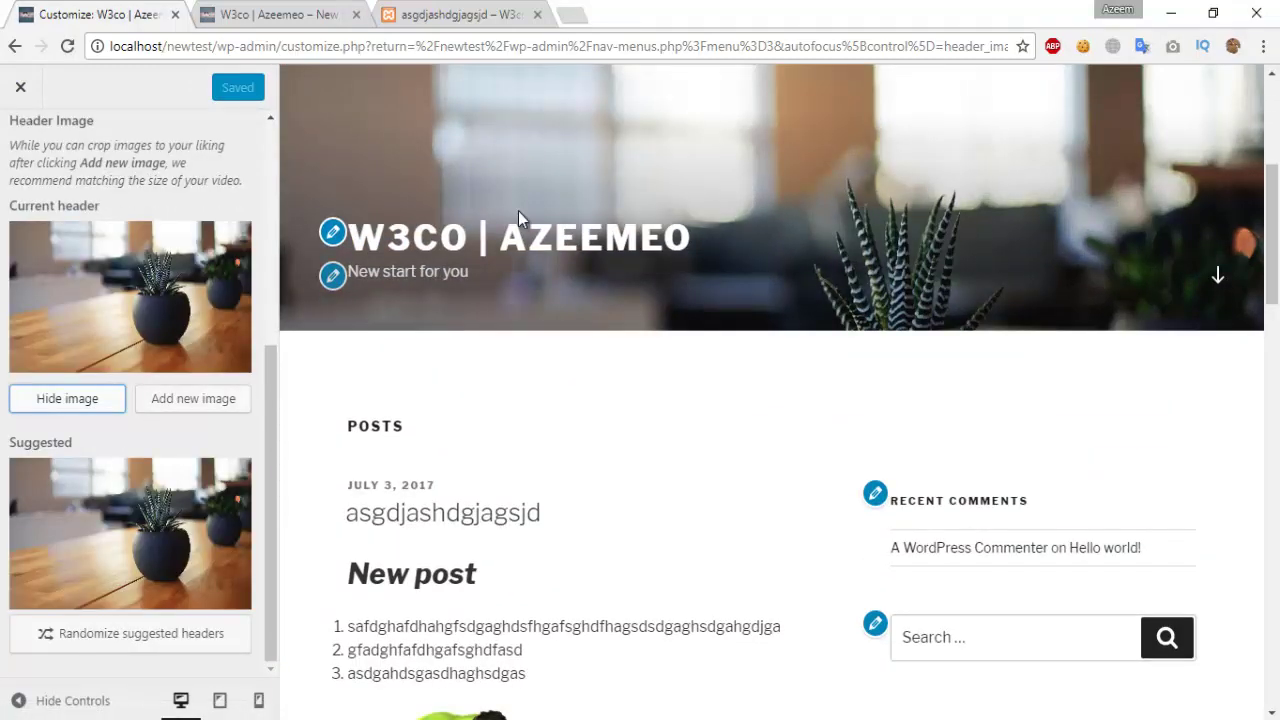
# Step: Choose the full-size blue channel banner from the media library as the new header image
pyautogui.scroll(2, 158, 435)
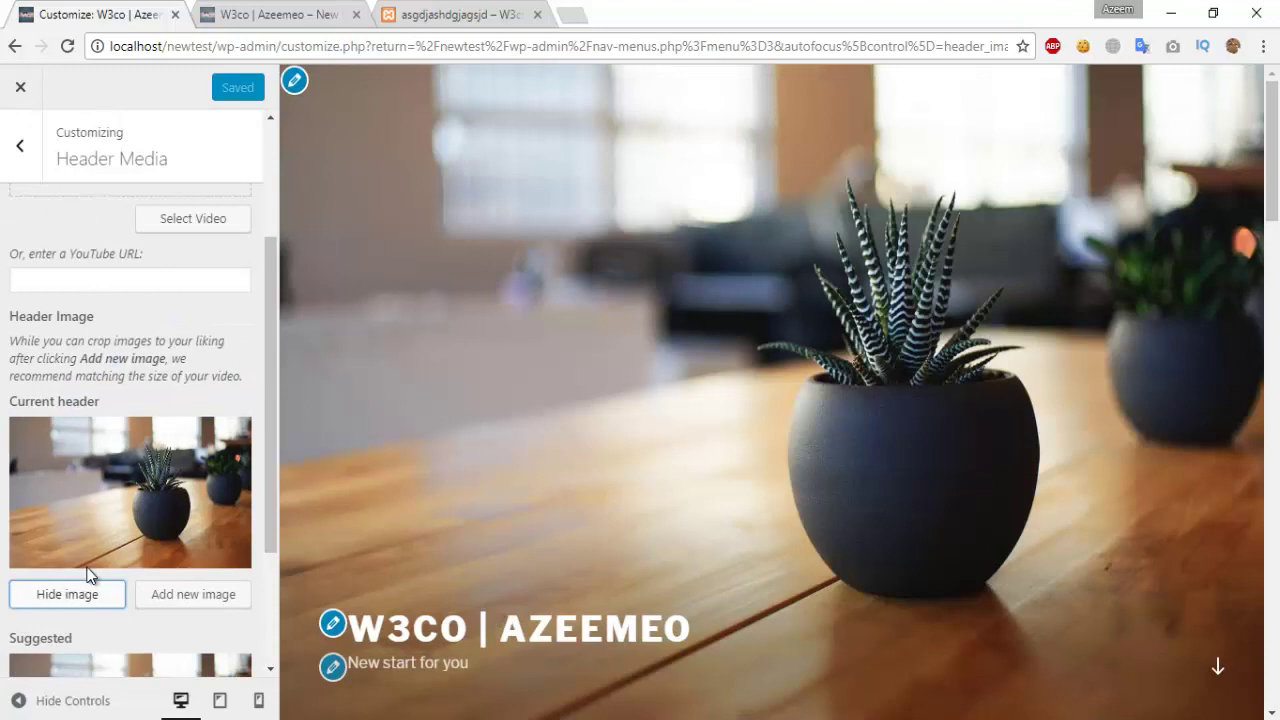
pyautogui.click(180, 598)
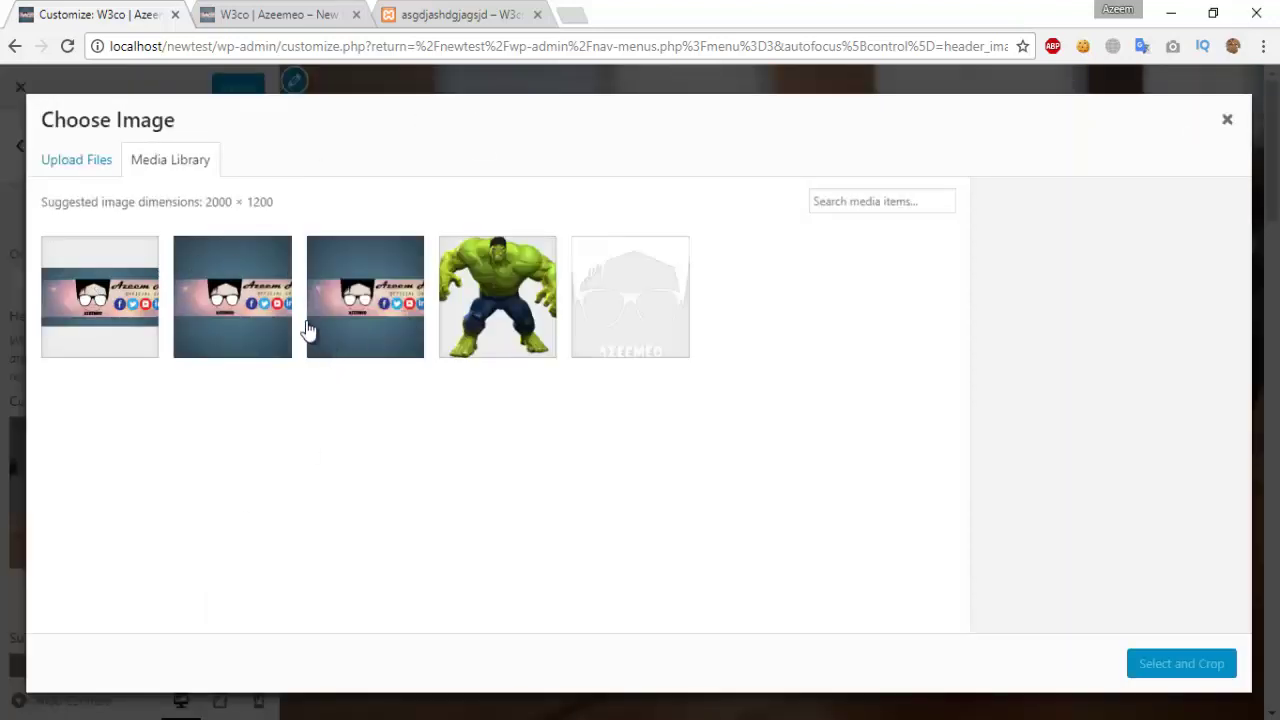
pyautogui.click(252, 297)
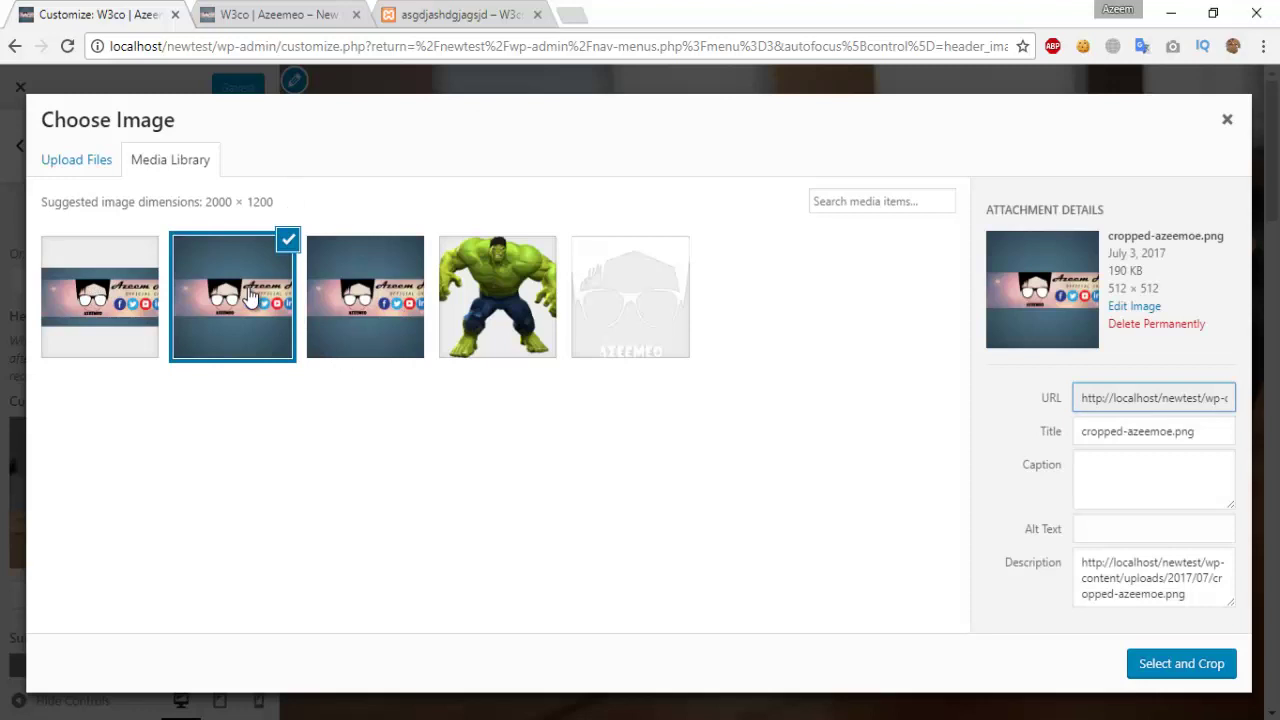
pyautogui.click(368, 312)
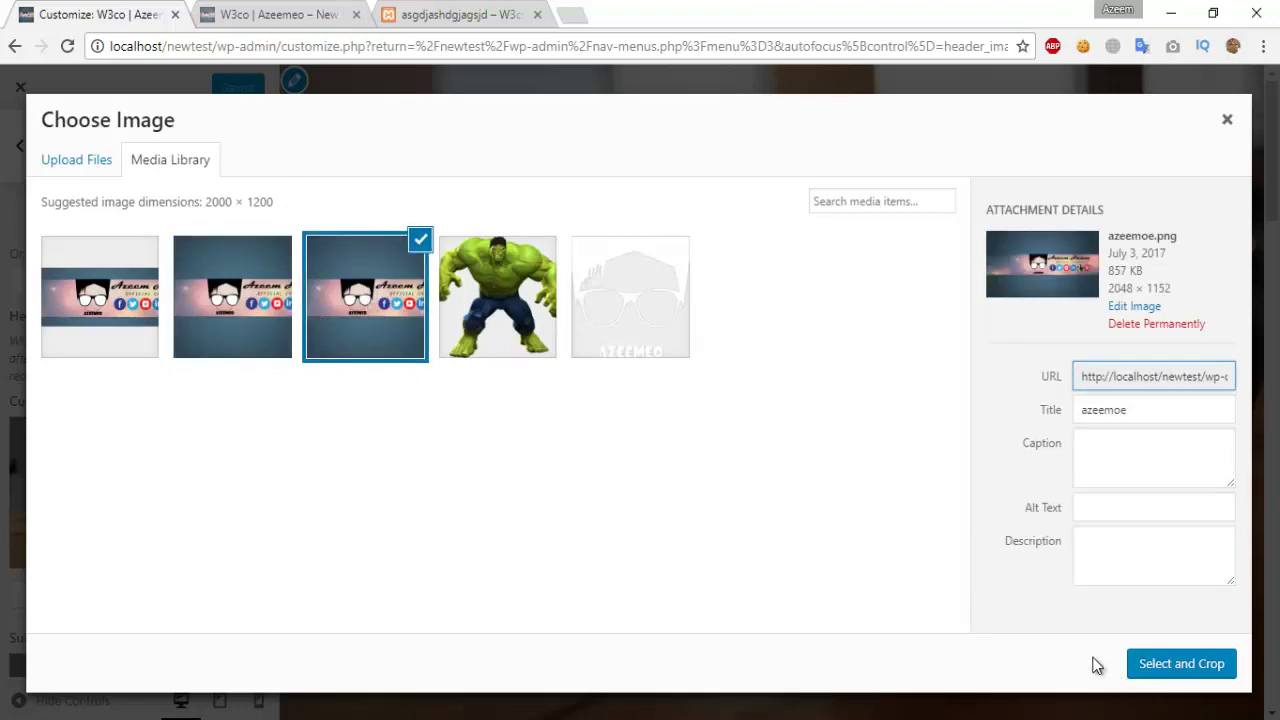
pyautogui.click(1214, 663)
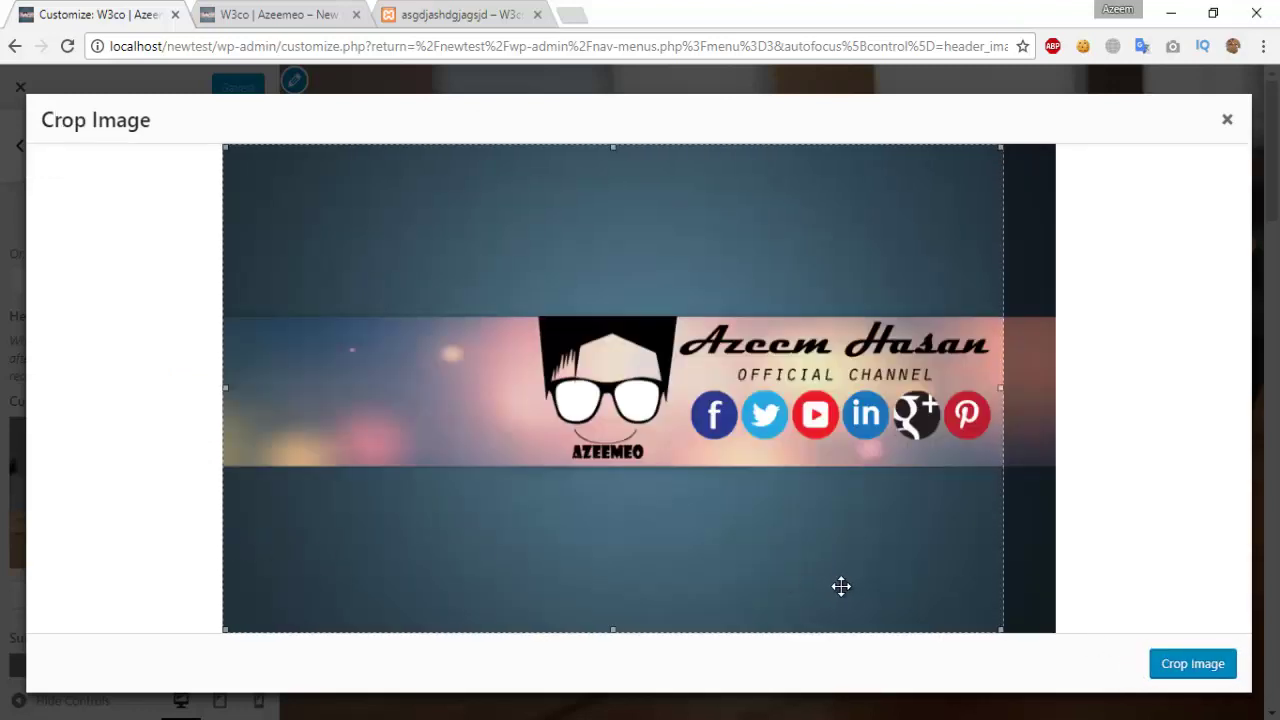
# Step: Crop the banner to its right side, apply it as the header, and return to the Customizer sections
pyautogui.moveTo(424, 436); pyautogui.dragTo(483, 437)
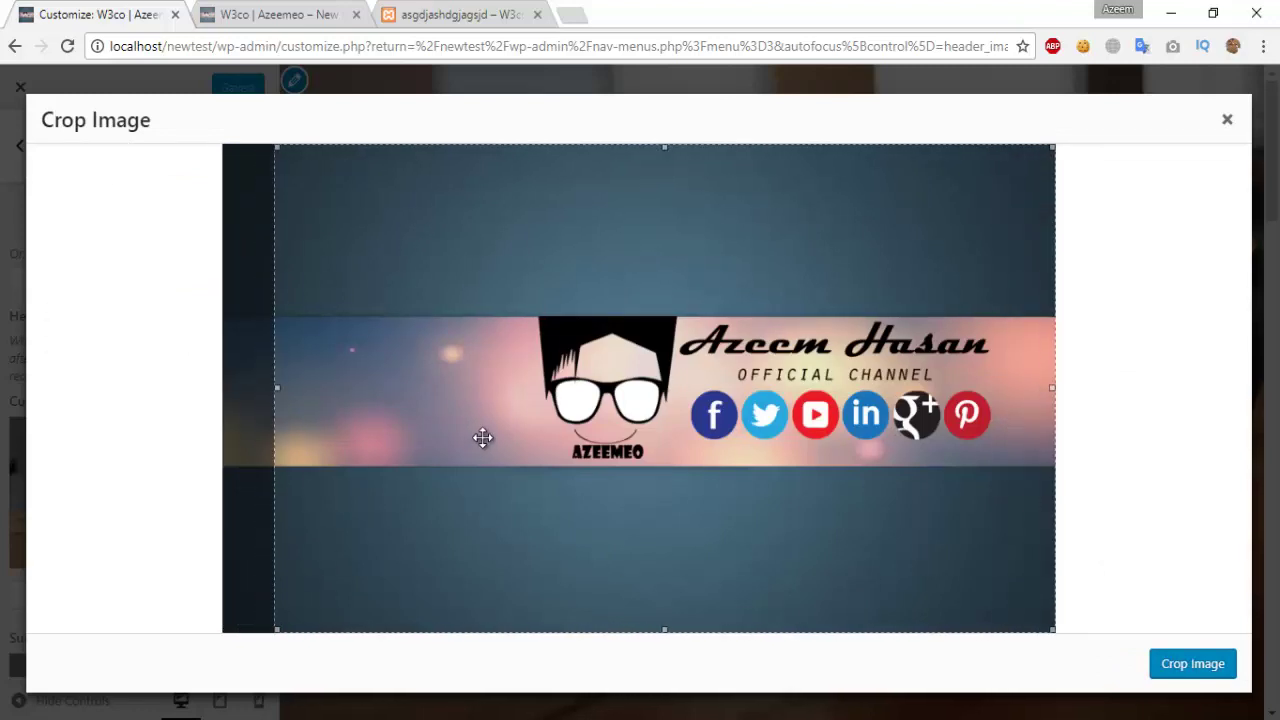
pyautogui.click(1196, 665)
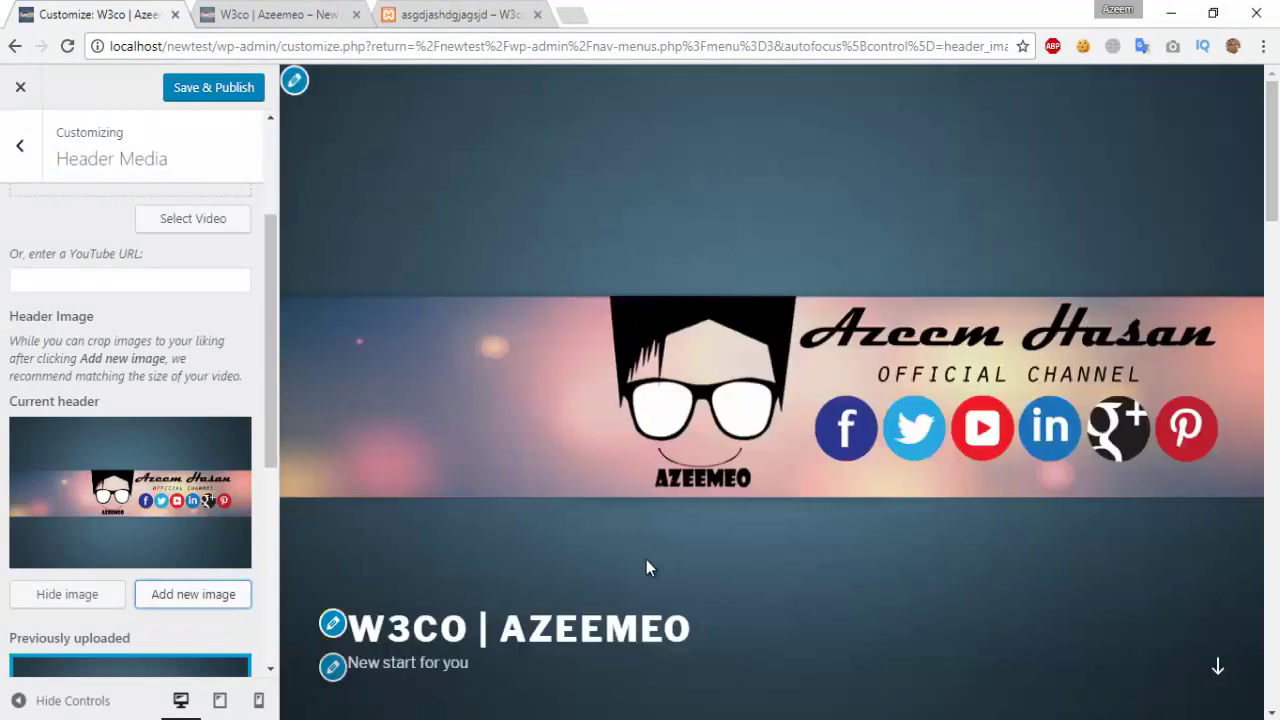
pyautogui.scroll(-5, 649, 488)
pyautogui.scroll(5, 651, 500)
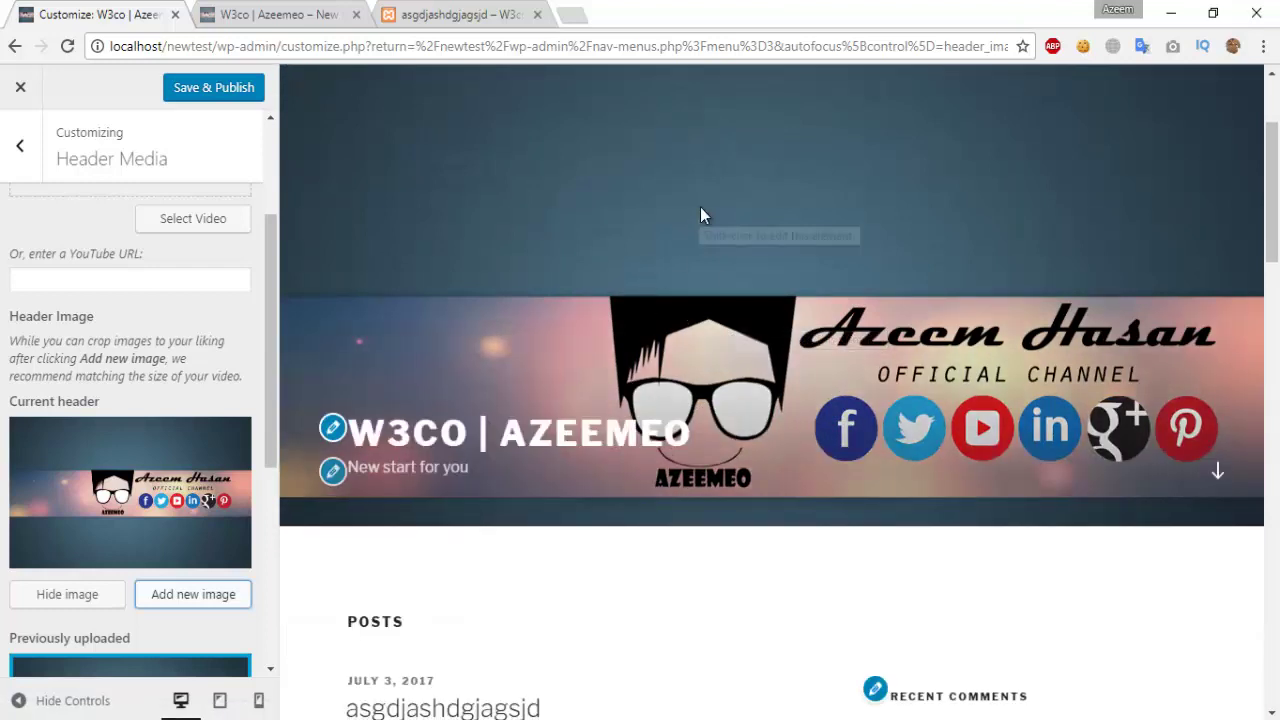
pyautogui.click(19, 145)
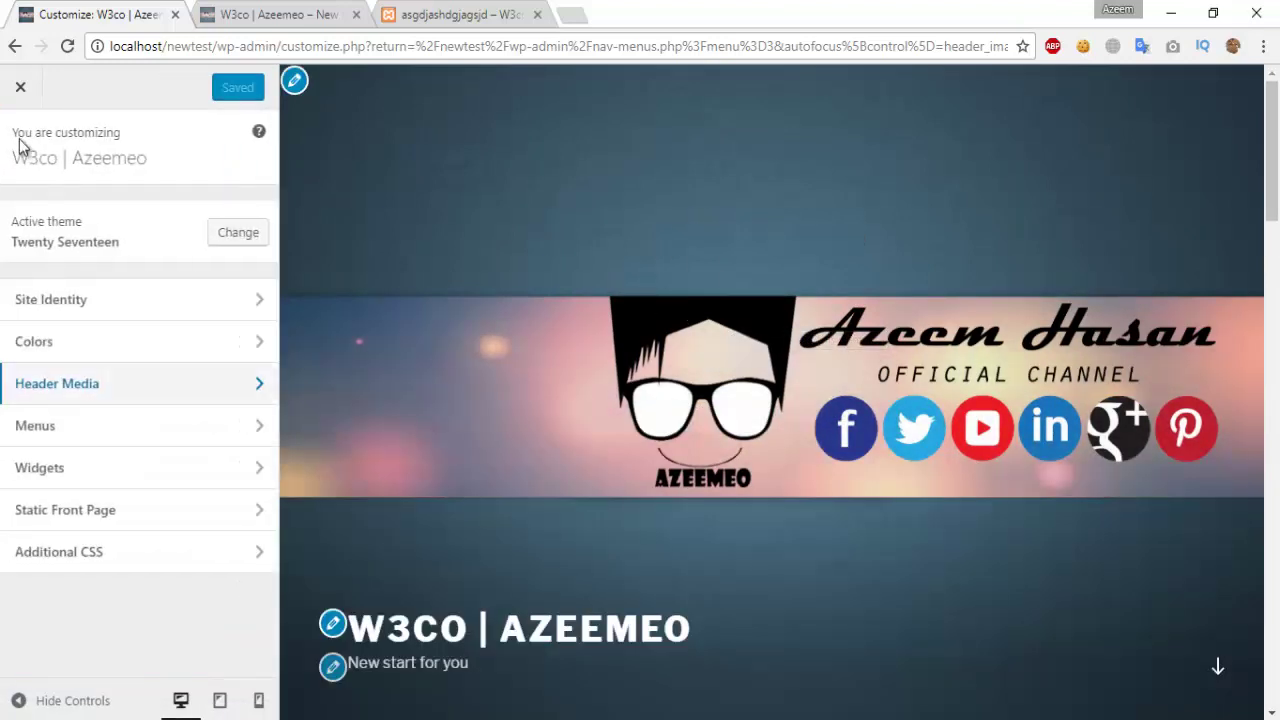
# Step: Close the Customizer and browse Twenty Seventeen's style.css in the theme editor
pyautogui.click(19, 91)
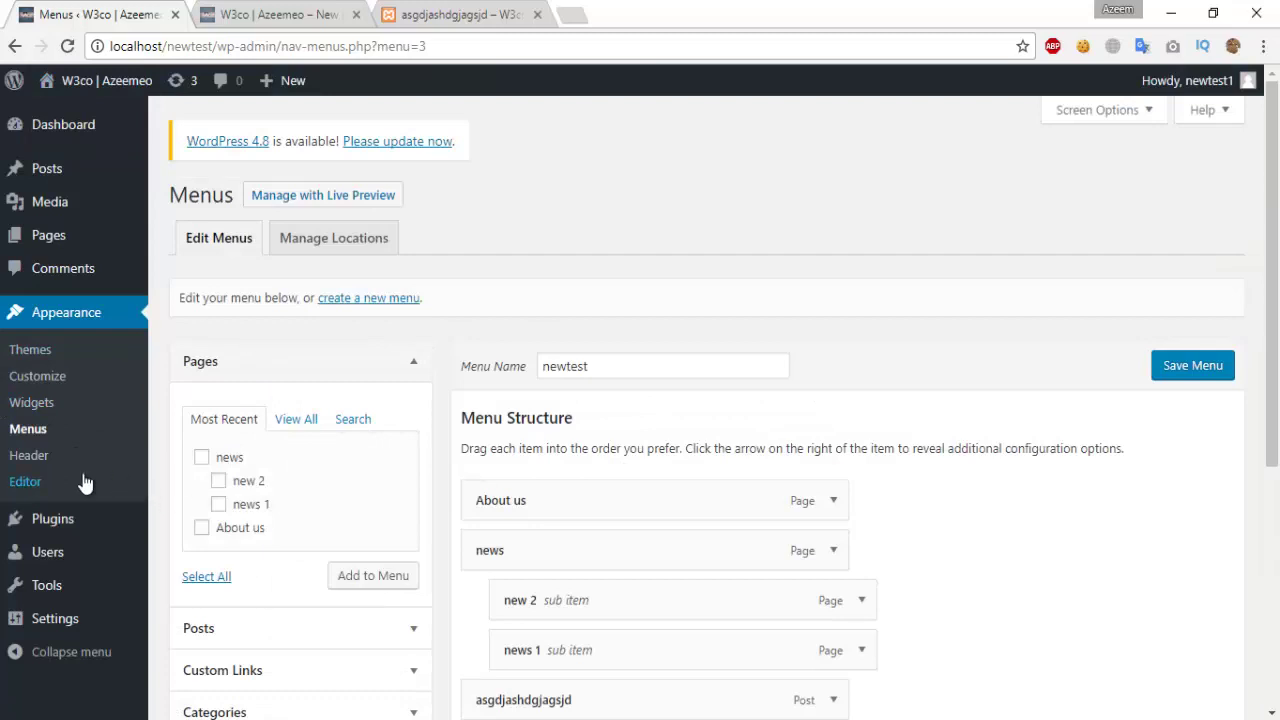
pyautogui.click(43, 481)
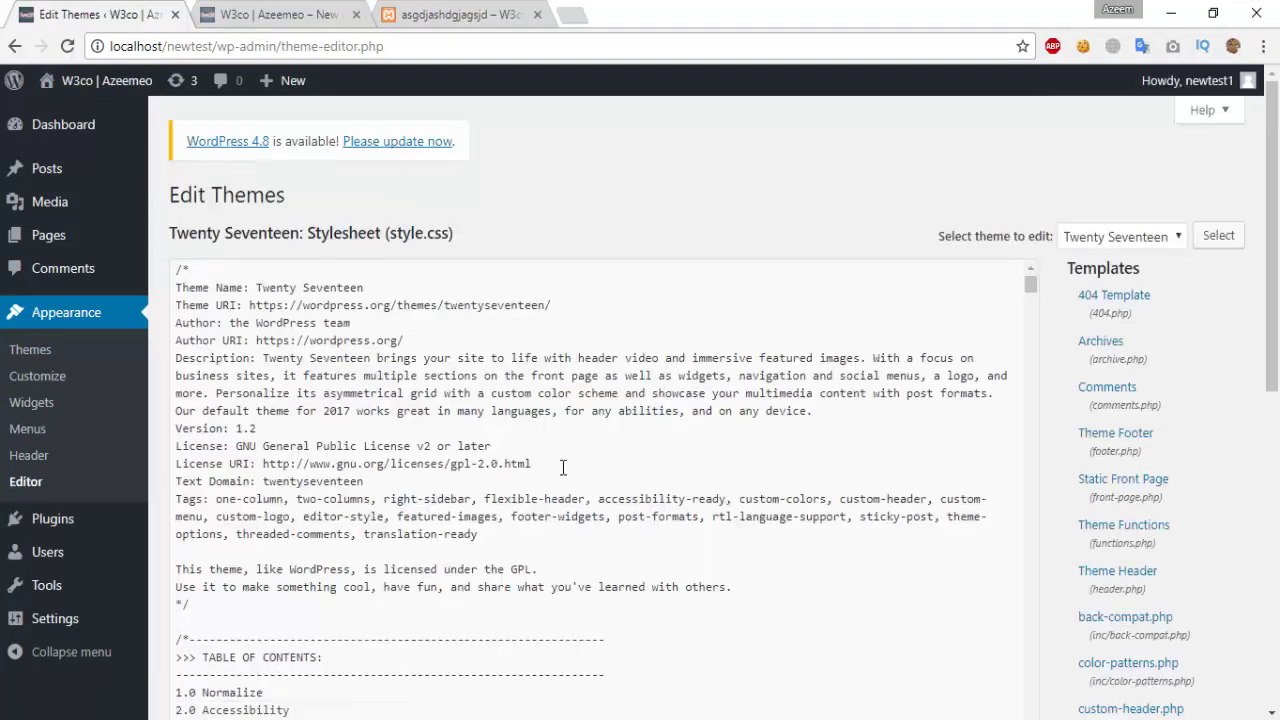
pyautogui.scroll(-15, 563, 468)
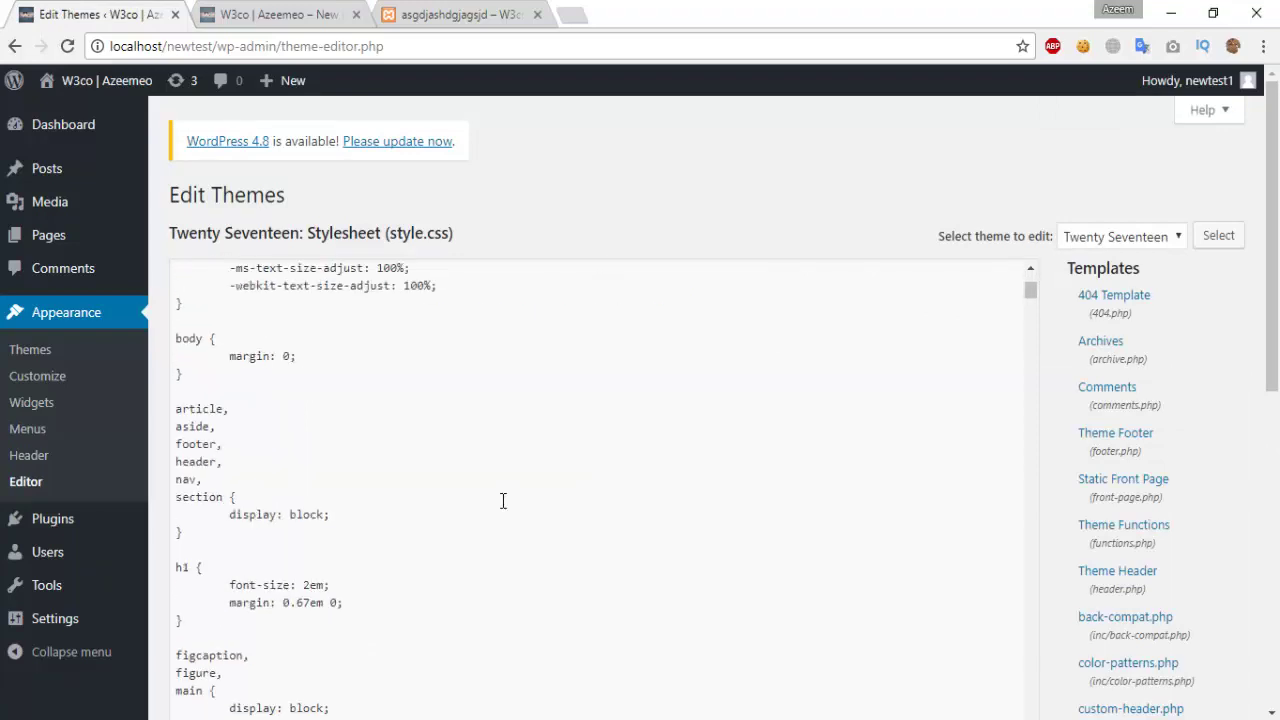
pyautogui.scroll(-12, 503, 500)
pyautogui.scroll(16, 508, 498)
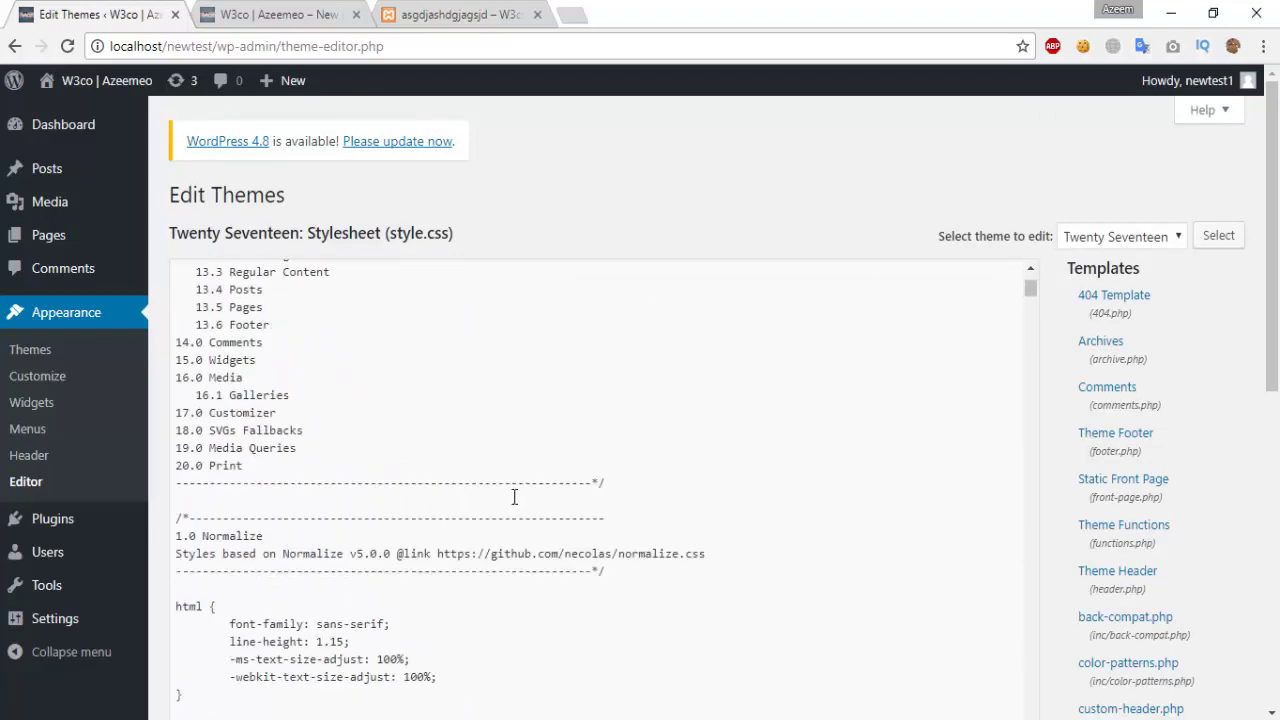
pyautogui.scroll(-8, 510, 490)
pyautogui.scroll(-12, 287, 448)
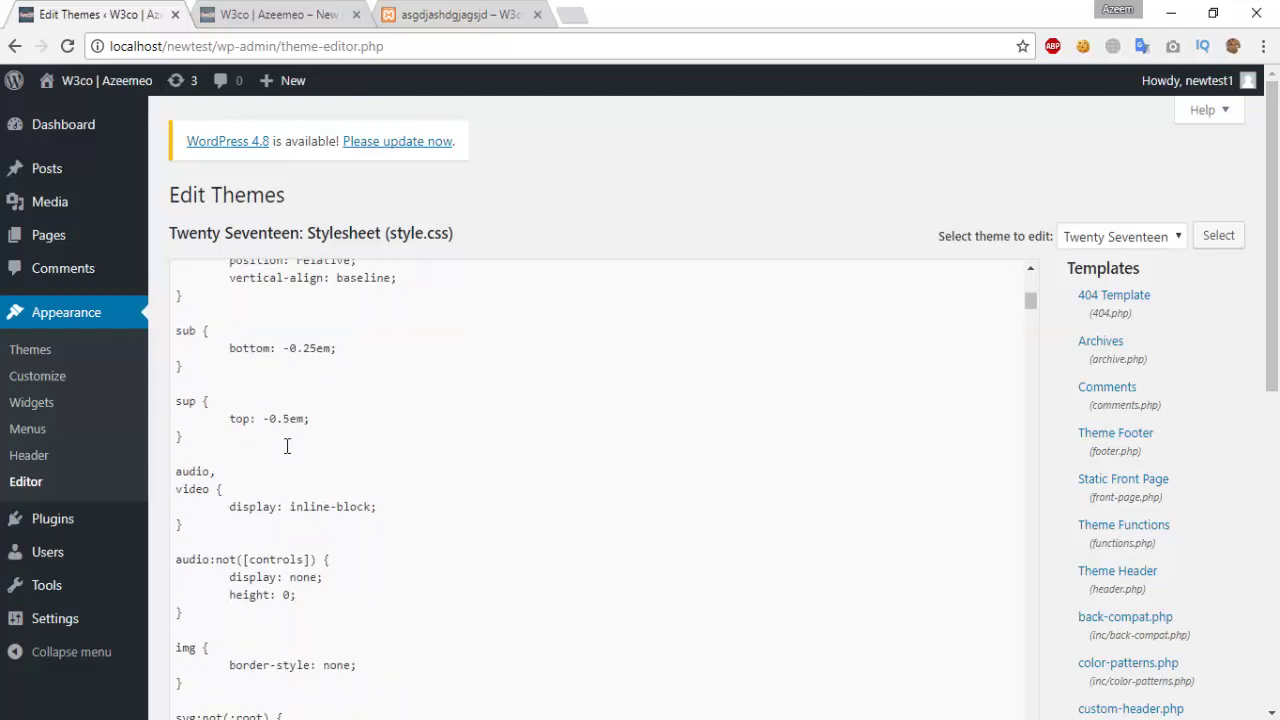
pyautogui.scroll(-12, 287, 446)
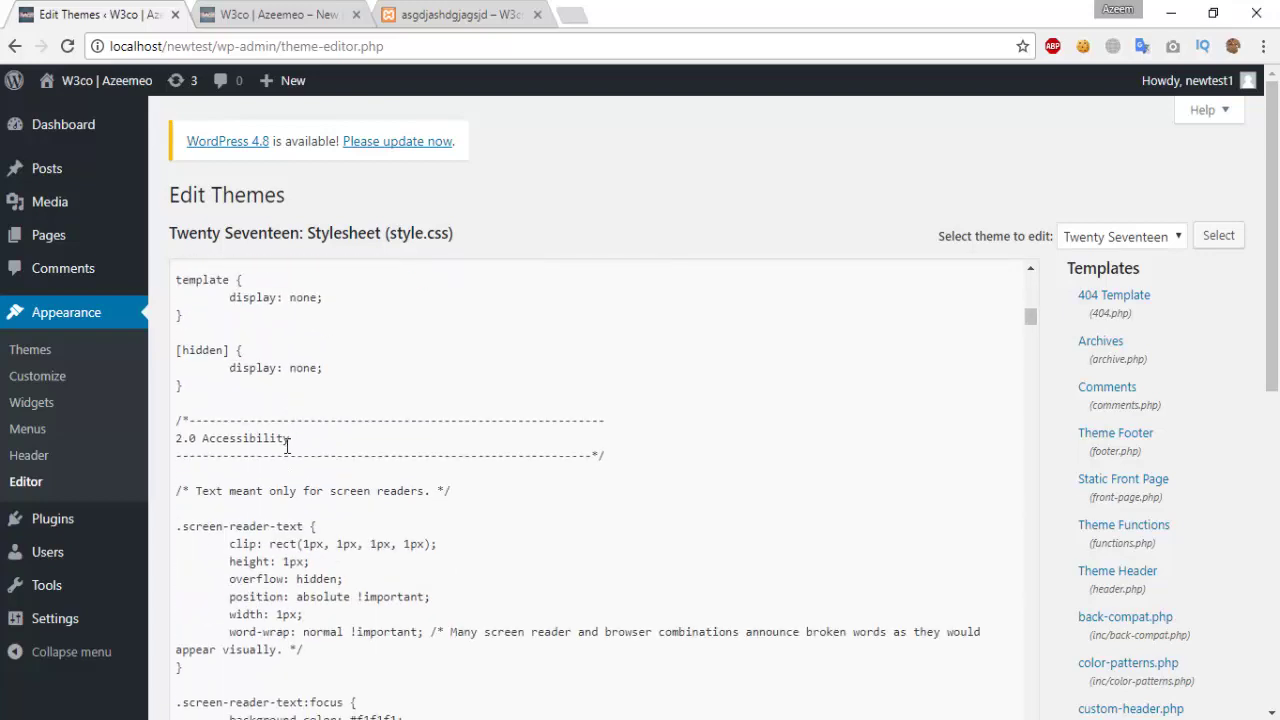
pyautogui.scroll(-10, 287, 446)
pyautogui.scroll(-7, 257, 553)
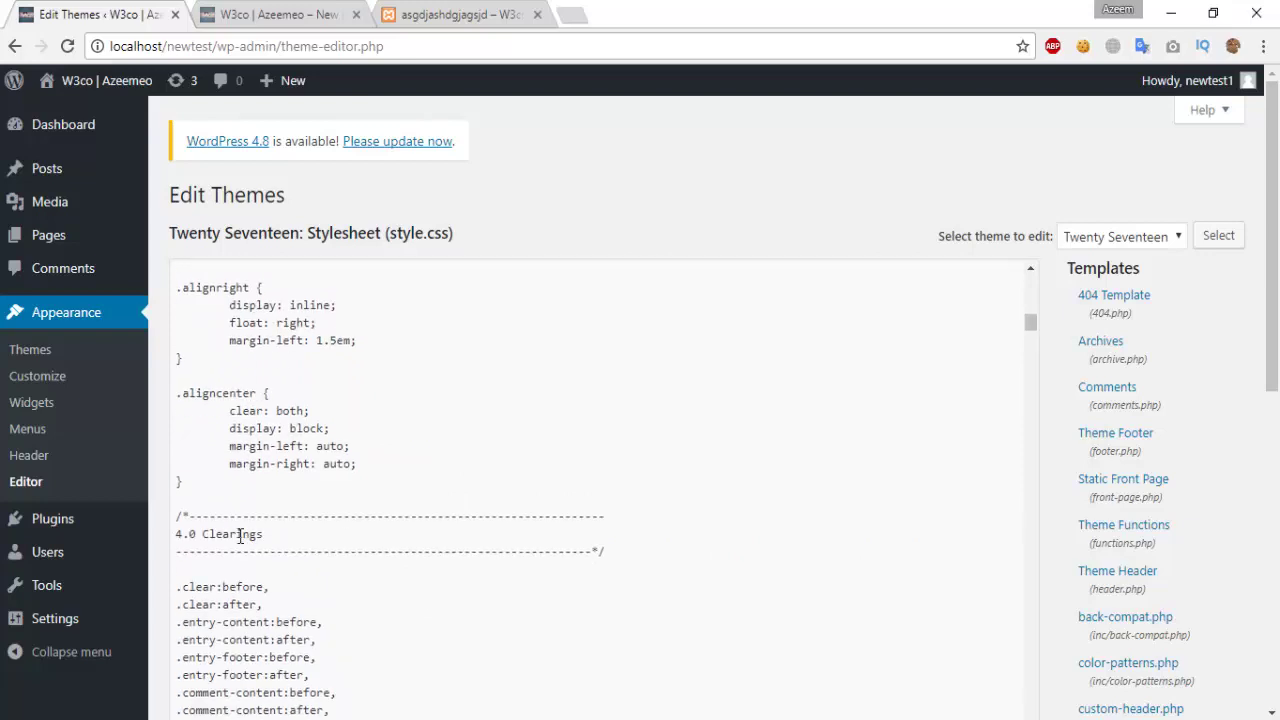
pyautogui.scroll(-5, 242, 530)
pyautogui.moveTo(86, 520)
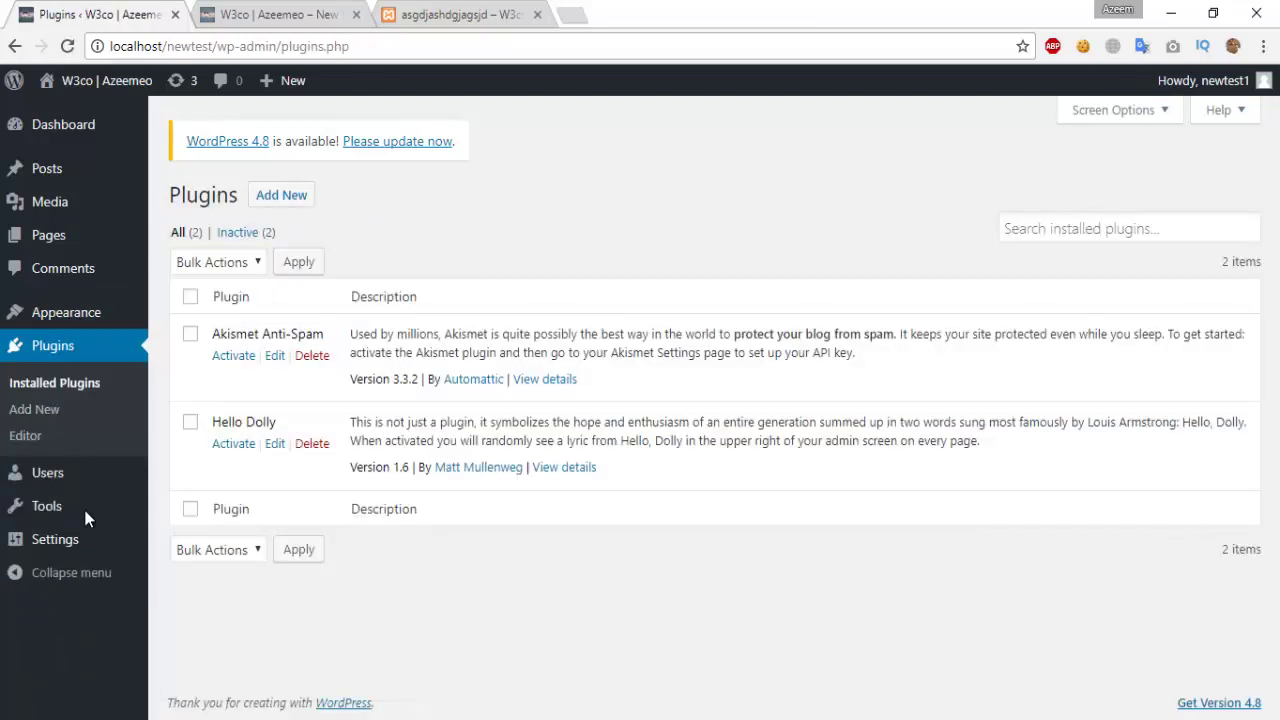
# Step: Show the Popular plugins listing on the Plugins > Add New page
pyautogui.moveTo(98, 486)
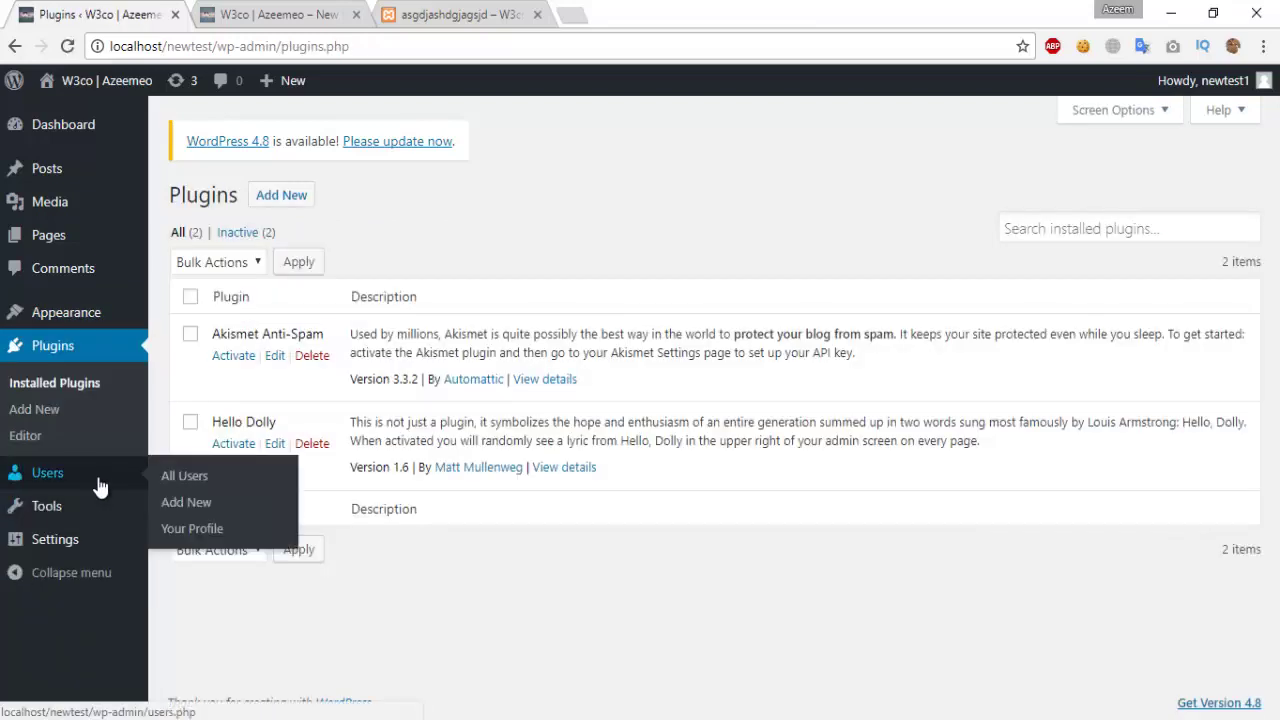
pyautogui.click(281, 195)
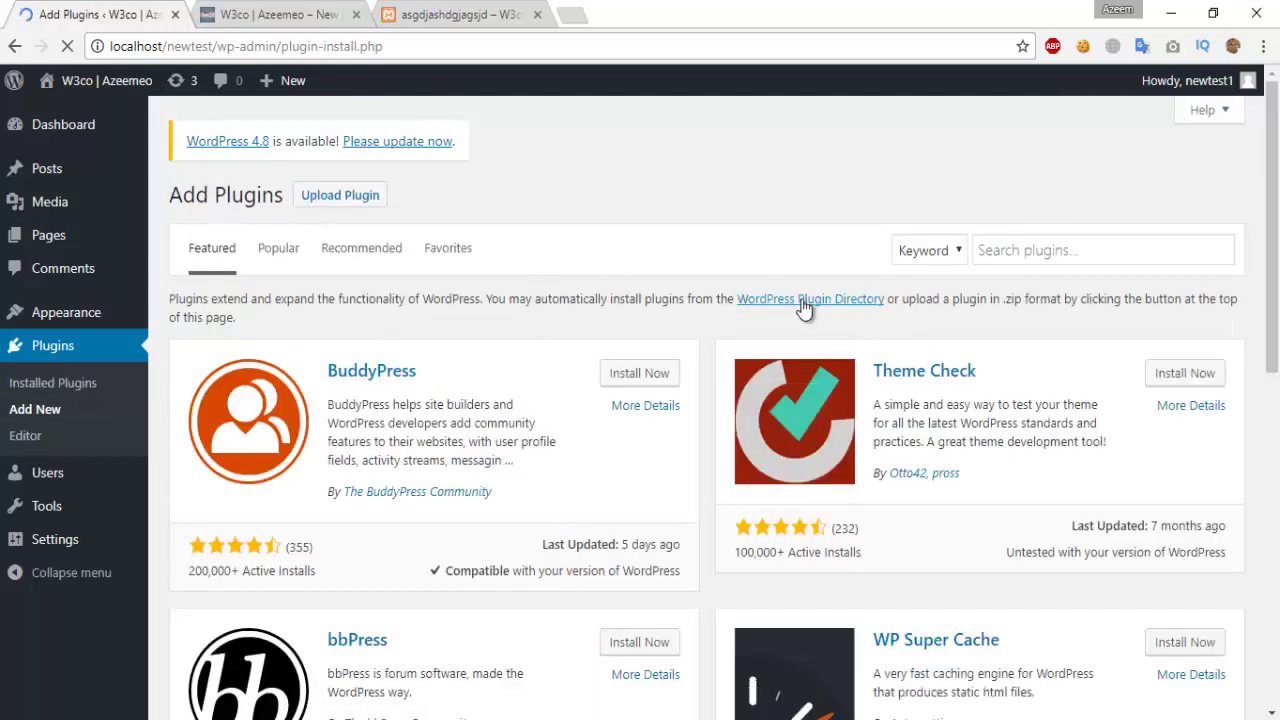
pyautogui.scroll(-3, 800, 305)
pyautogui.scroll(-5, 800, 299)
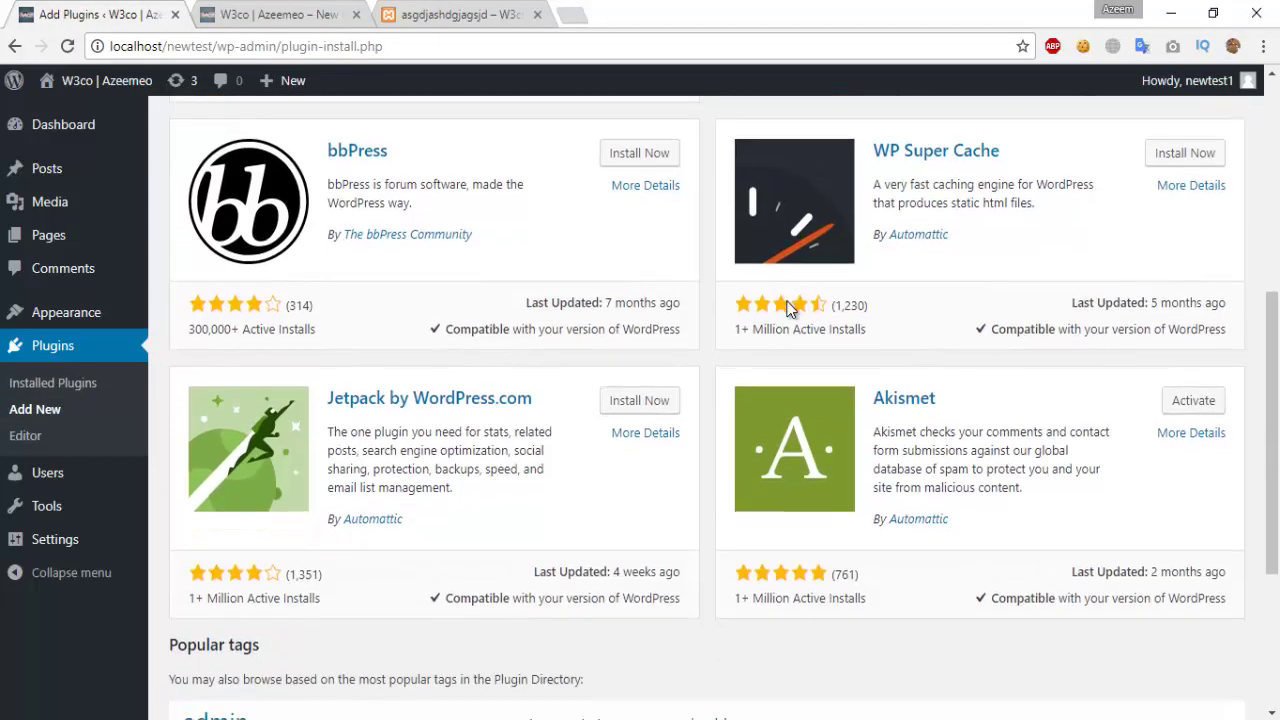
pyautogui.scroll(6, 787, 304)
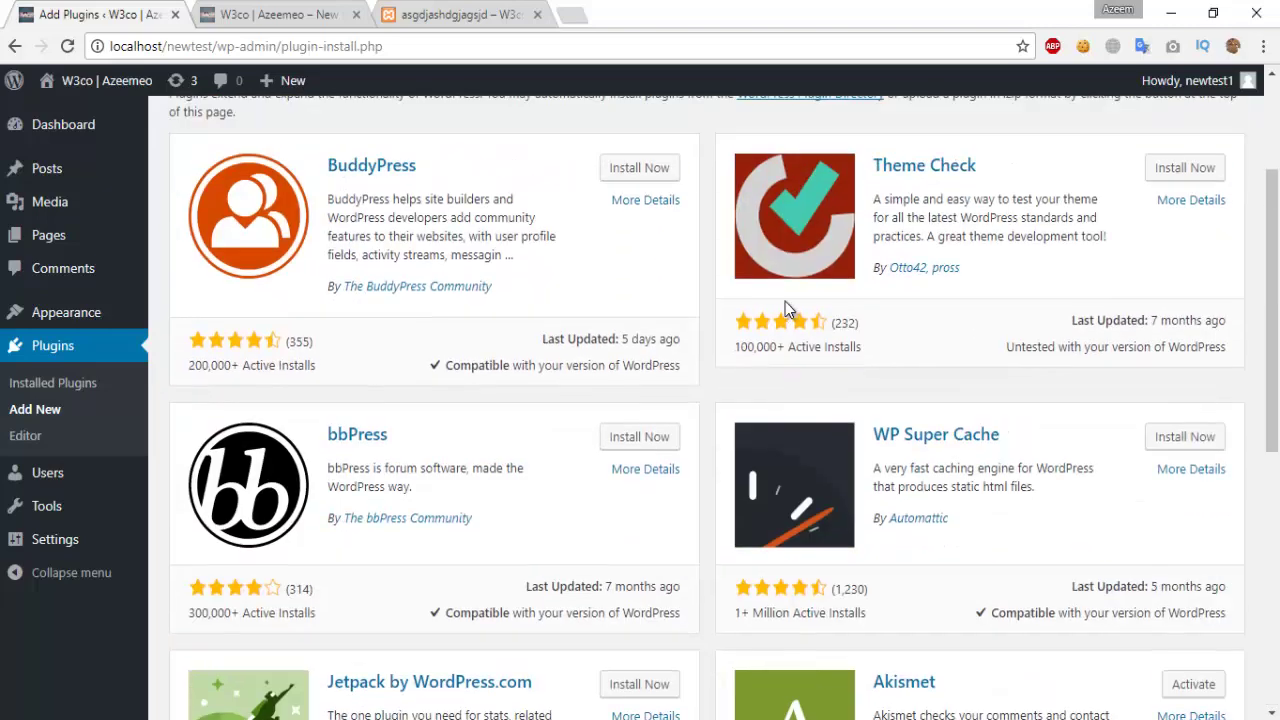
pyautogui.scroll(2, 785, 302)
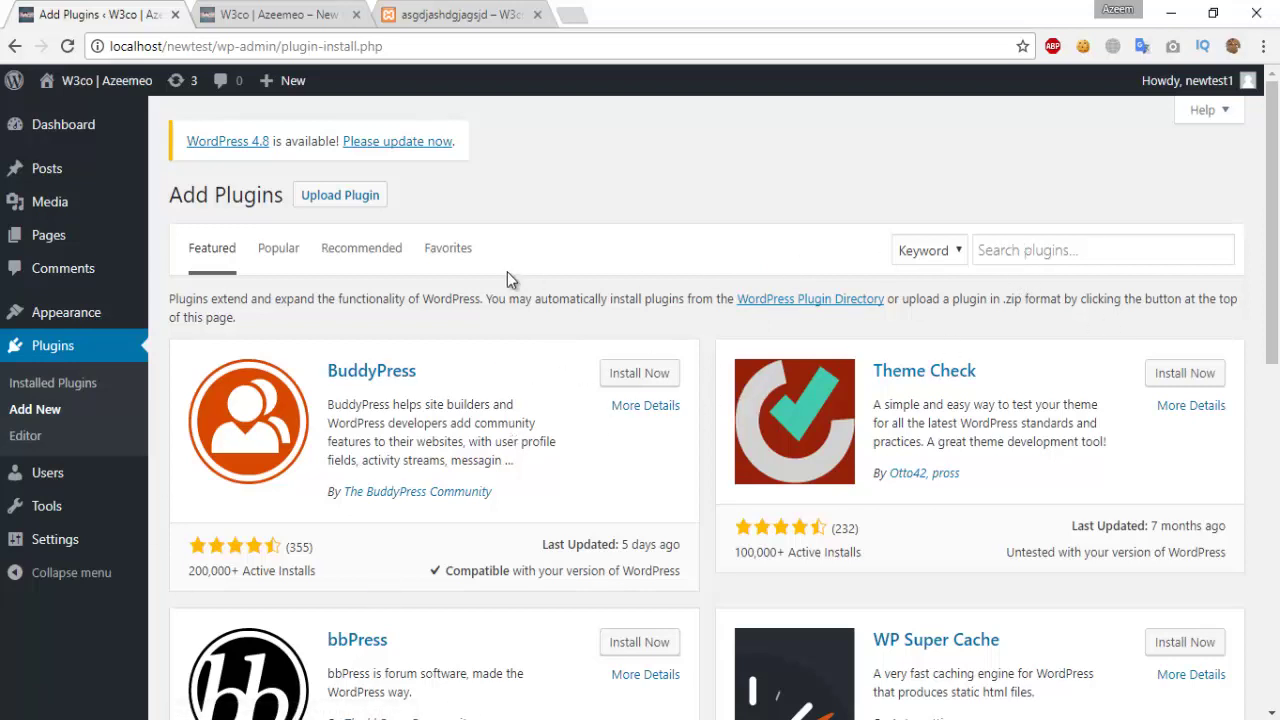
pyautogui.click(293, 257)
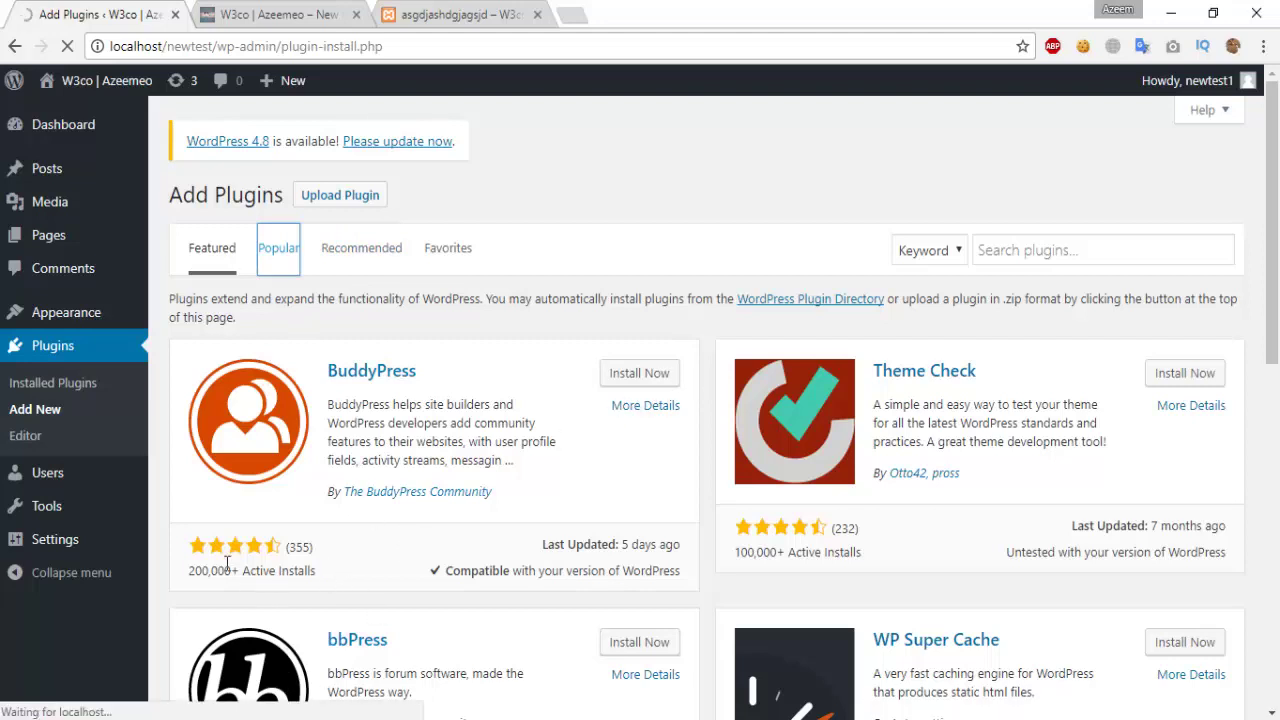
# Step: Install the Contact Form 7 plugin and activate it
pyautogui.click(283, 560)
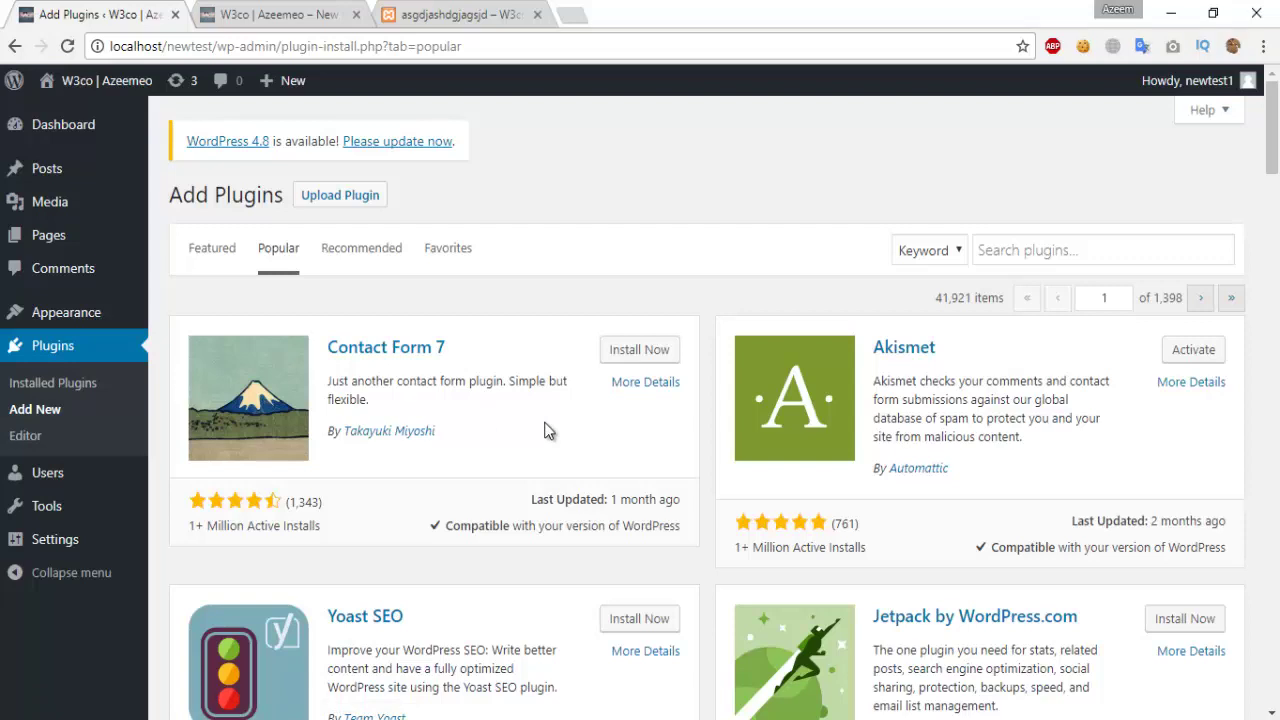
pyautogui.click(648, 352)
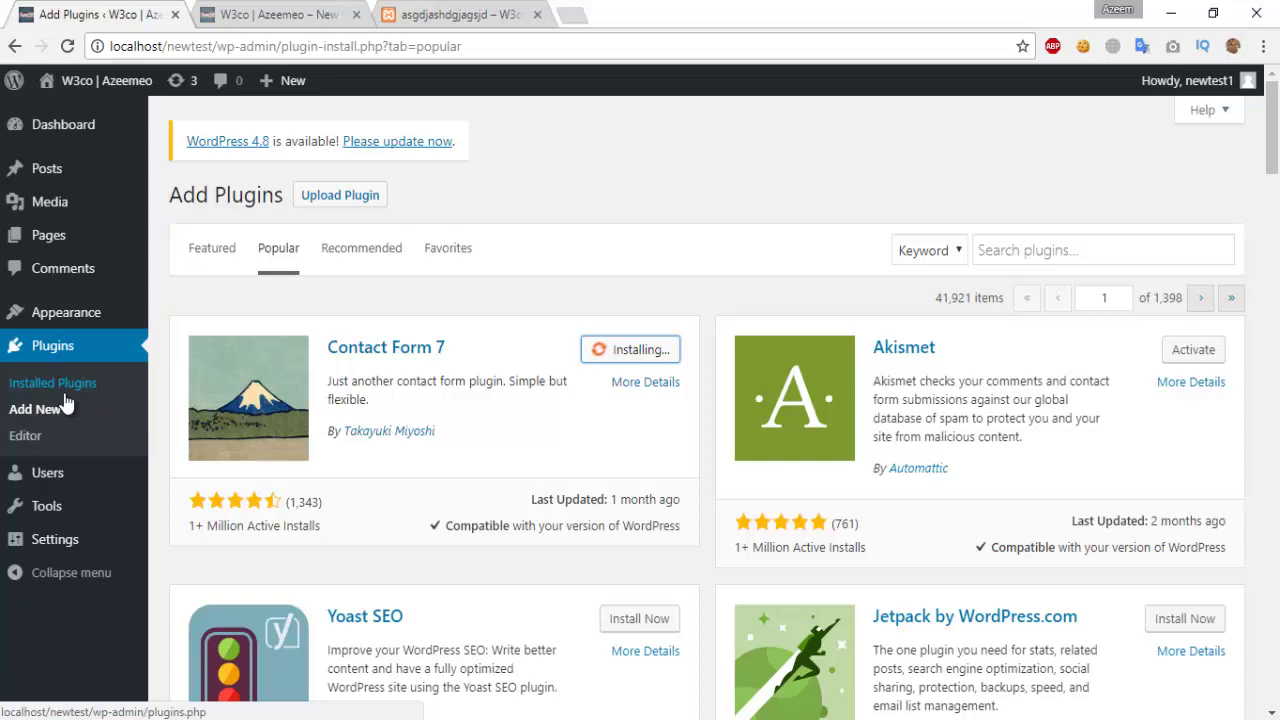
pyautogui.click(642, 352)
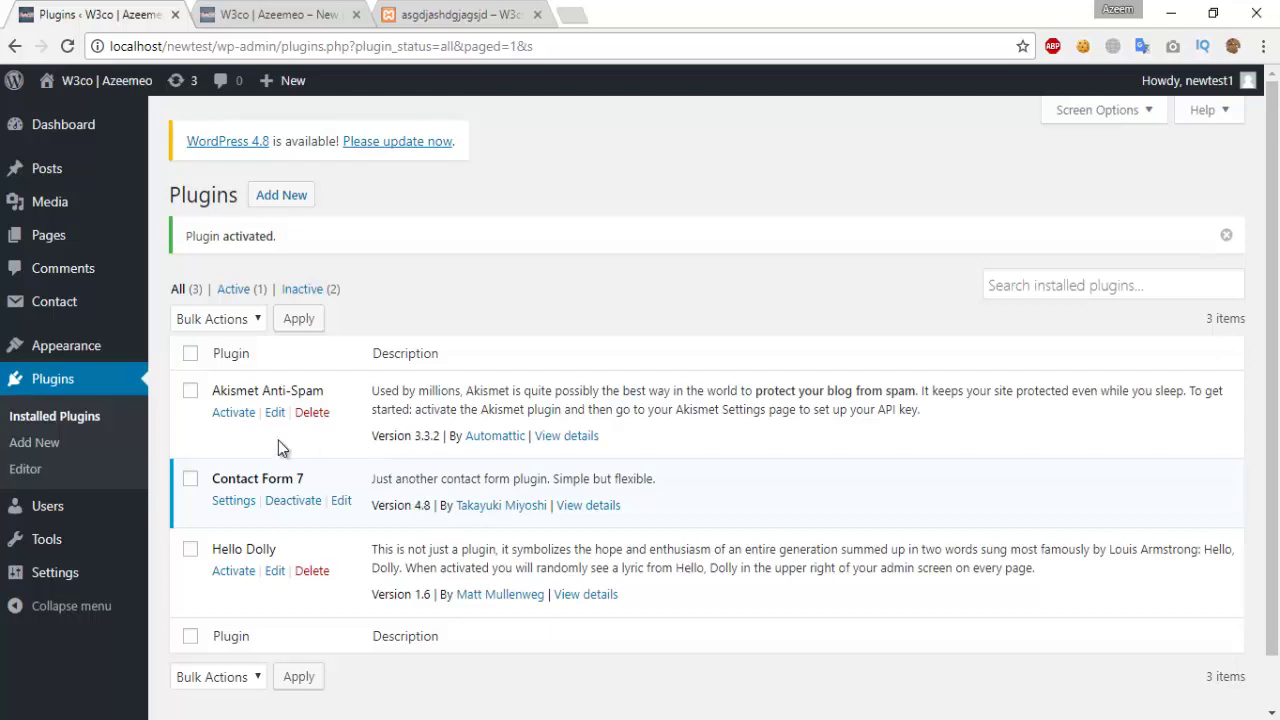
# Step: Copy the Contact form 1 shortcode from the contact forms list
pyautogui.moveTo(47, 311)
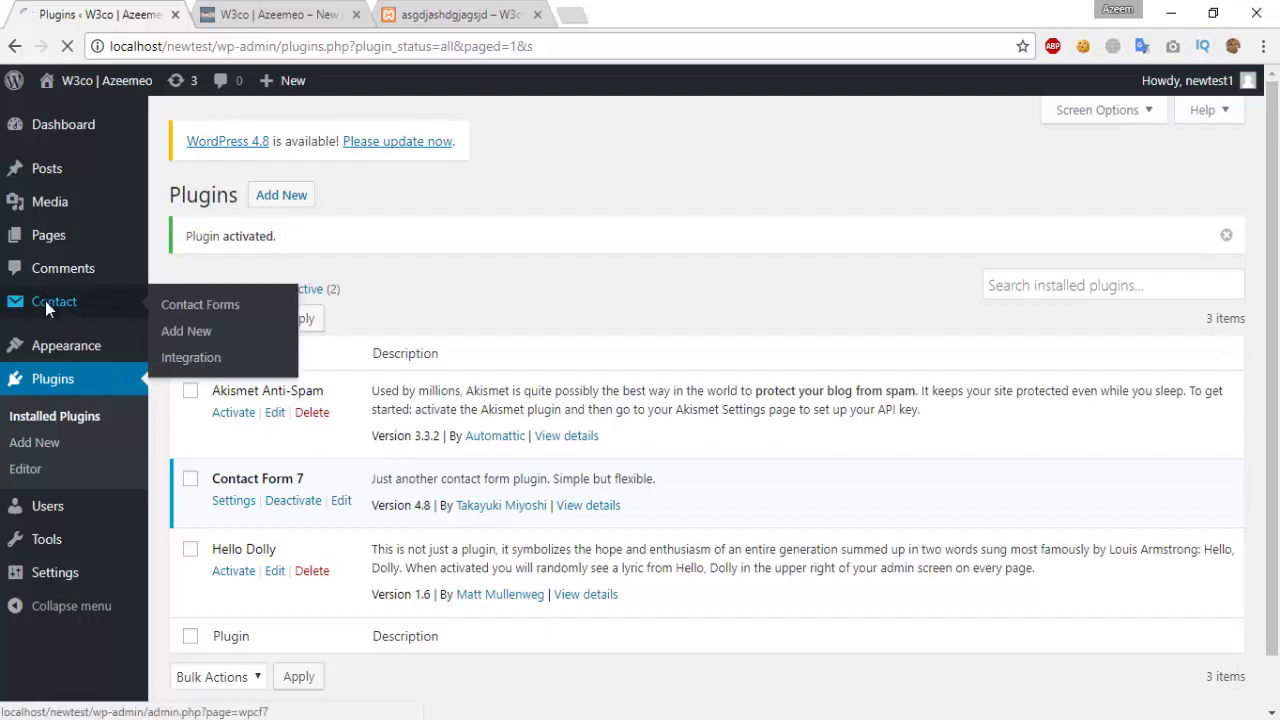
pyautogui.click(45, 301)
pyautogui.scroll(-2, 561, 348)
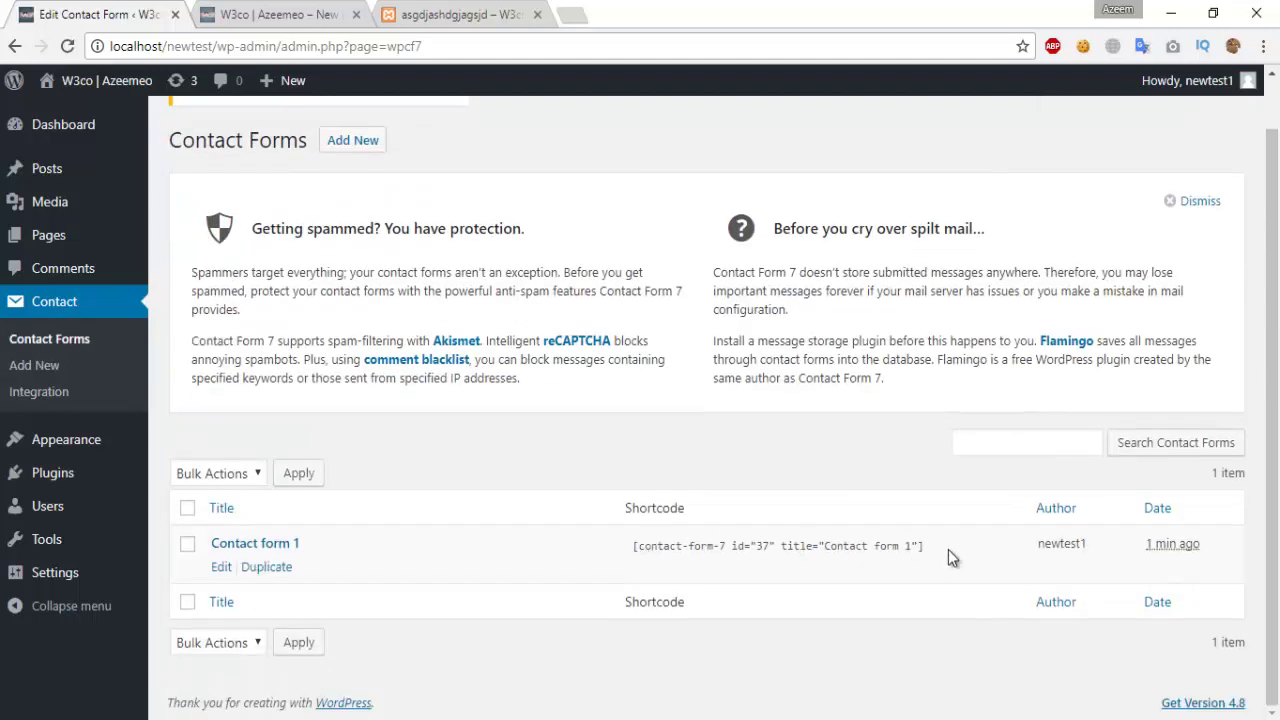
pyautogui.click(893, 548)
pyautogui.hotkey('ctrl', 'c')
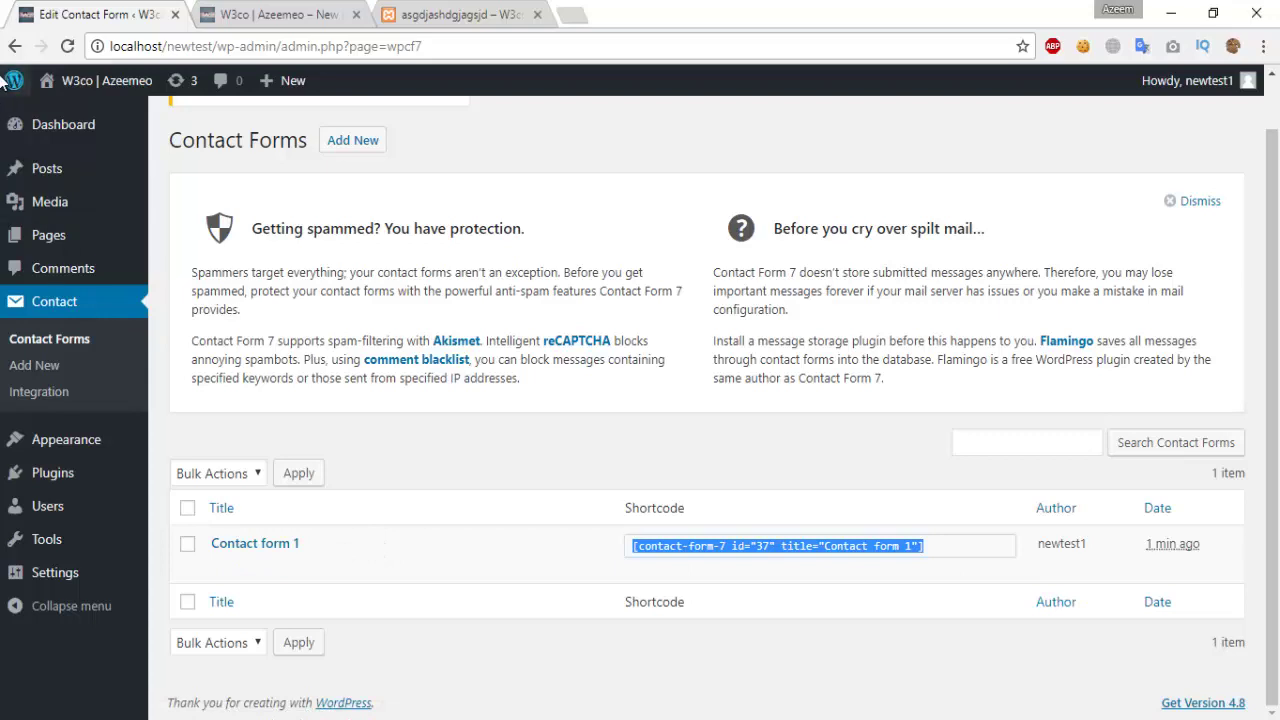
# Step: Create a new Contact us page, paste the shortcode in Text view, and publish it
pyautogui.click(44, 233)
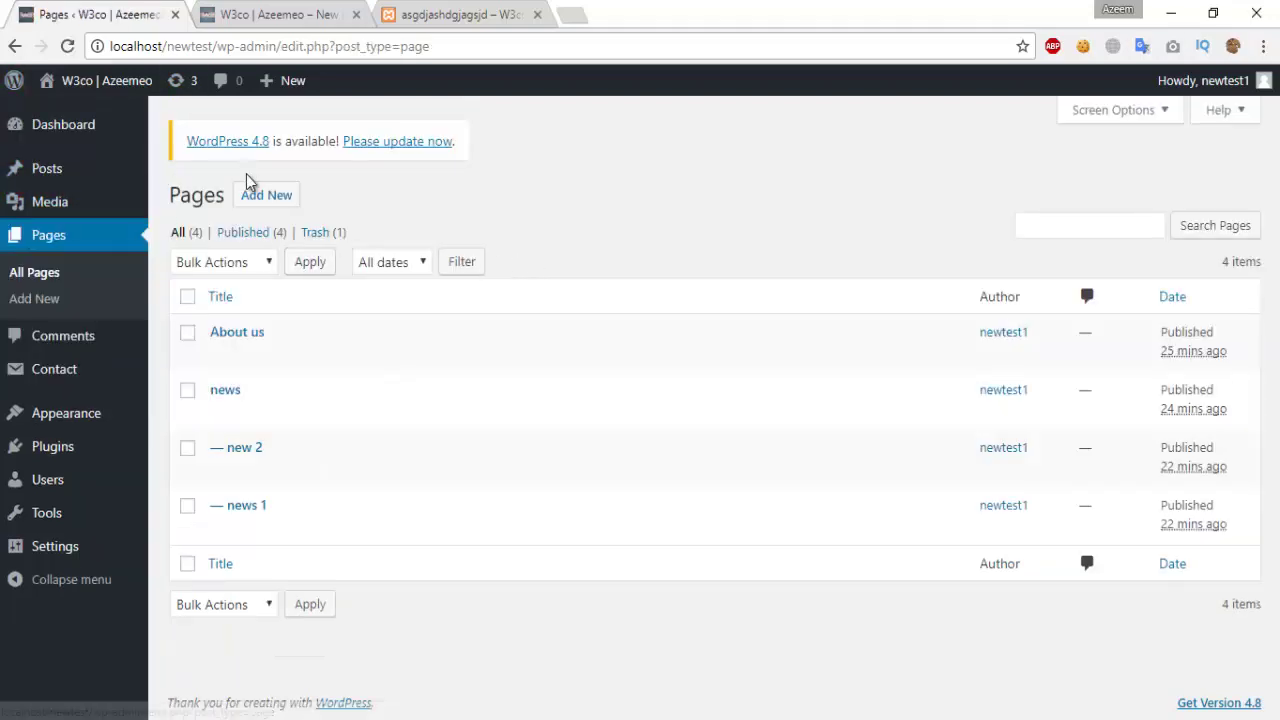
pyautogui.click(258, 193)
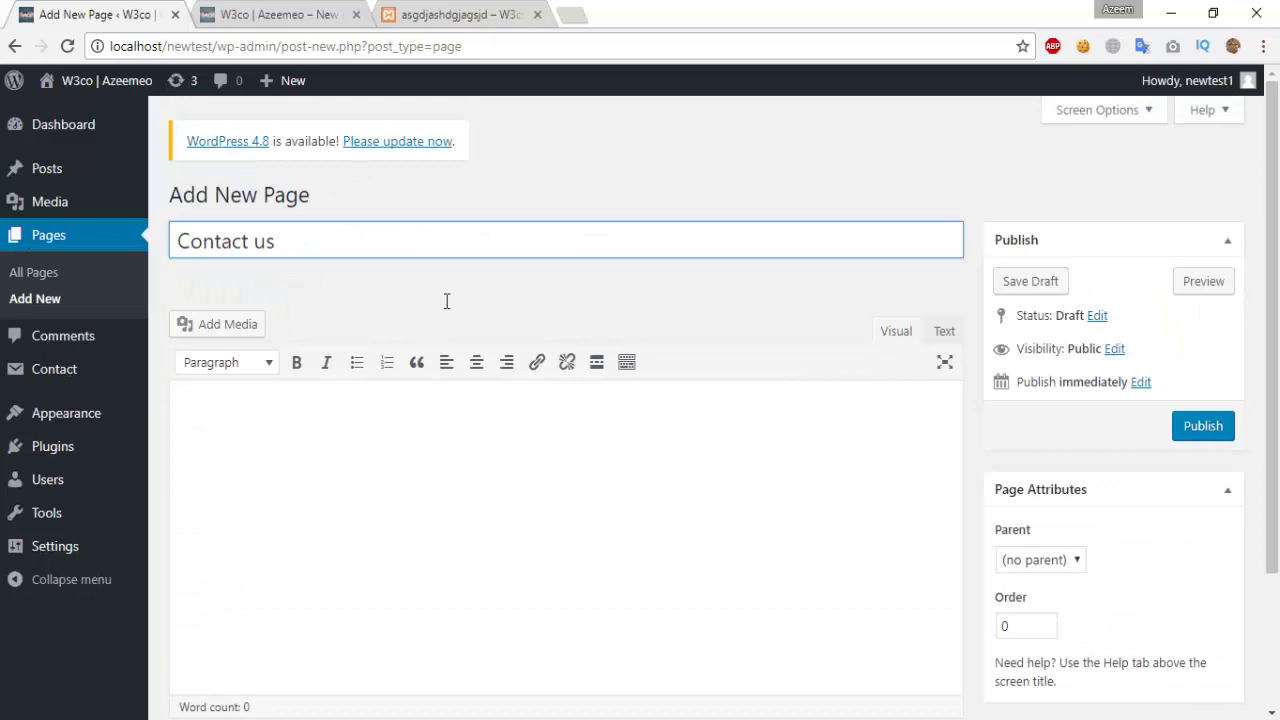
pyautogui.click(460, 408)
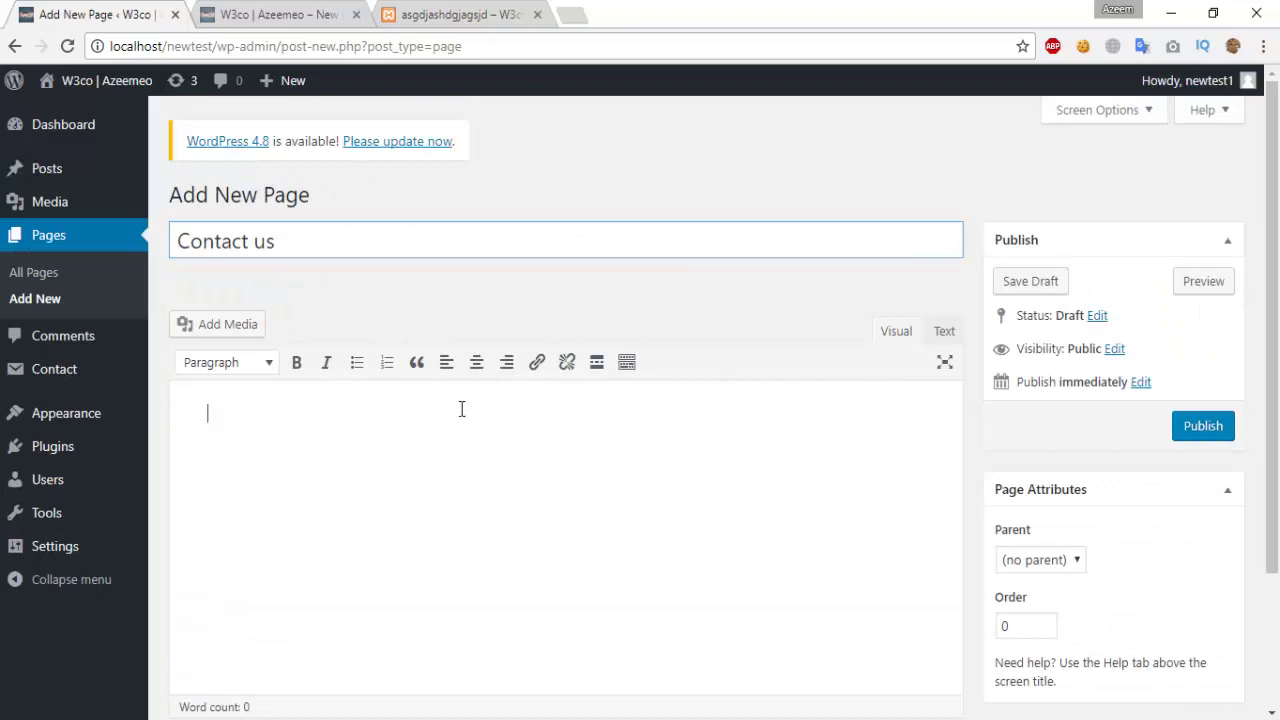
pyautogui.click(945, 334)
pyautogui.hotkey('ctrl', 'v')
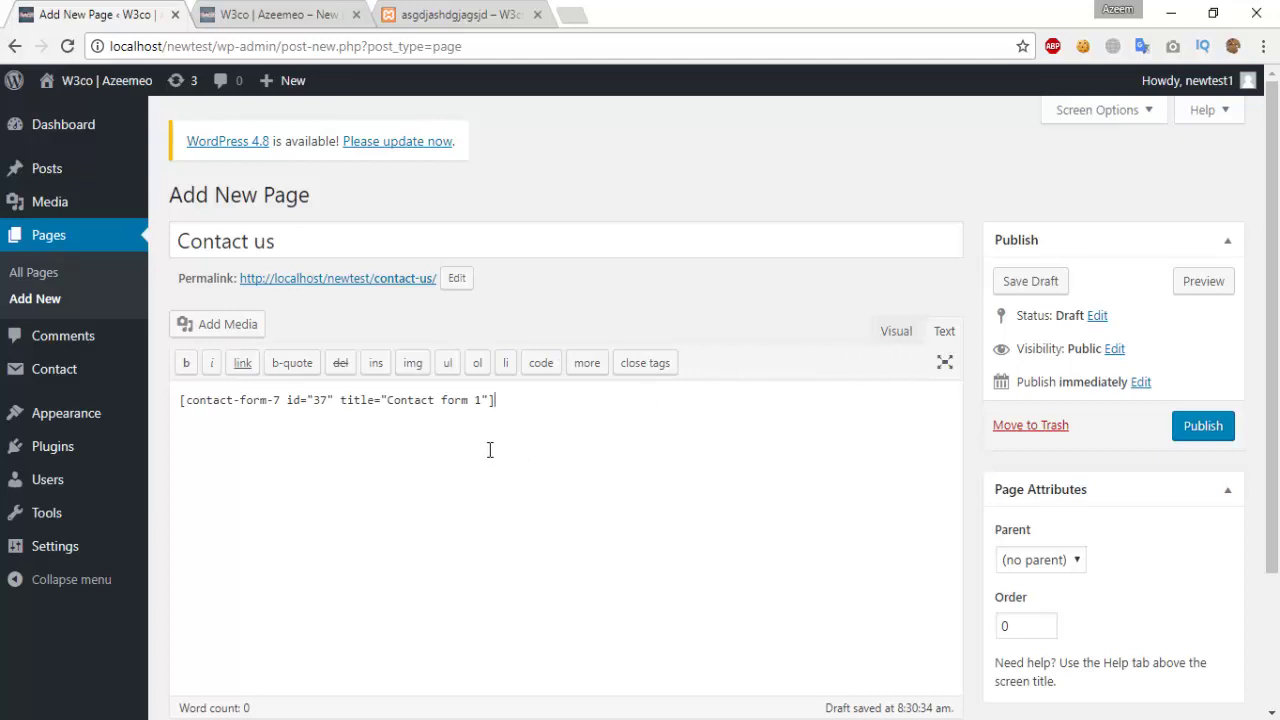
pyautogui.click(1205, 426)
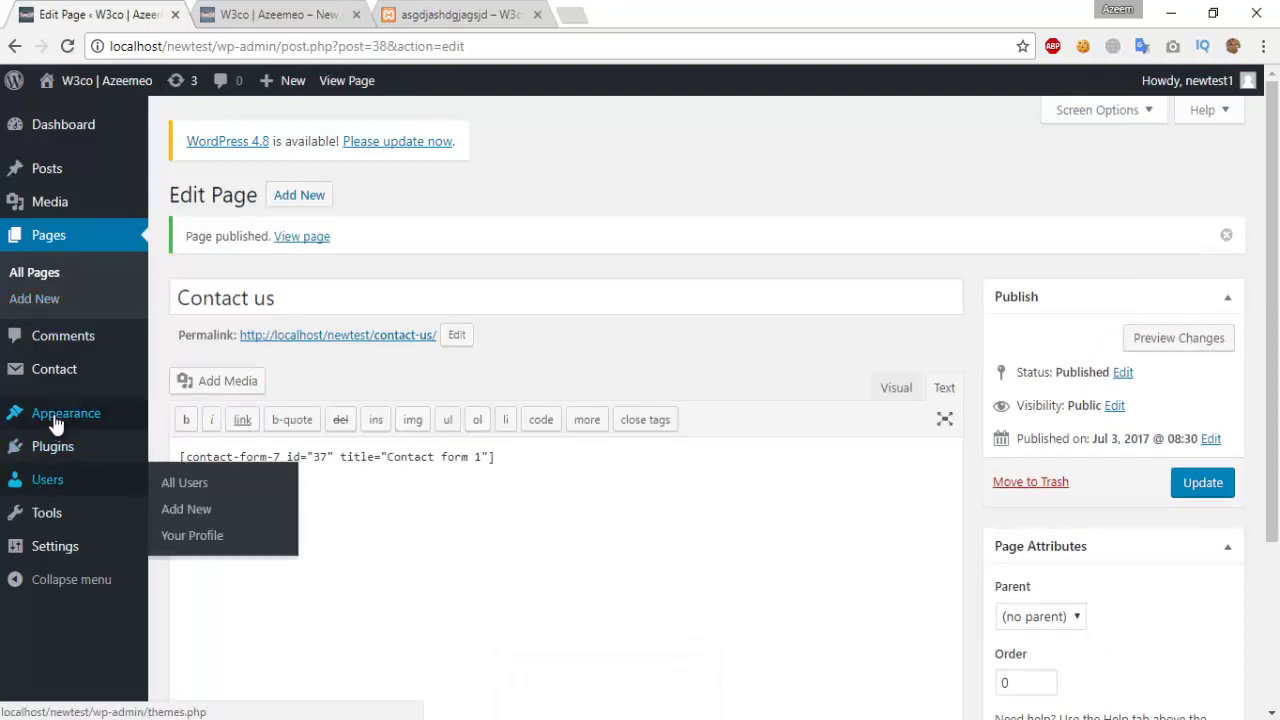
# Step: Remove the Hello world! post item from the newtest menu structure and save the menu
pyautogui.moveTo(57, 425)
pyautogui.click(198, 500)
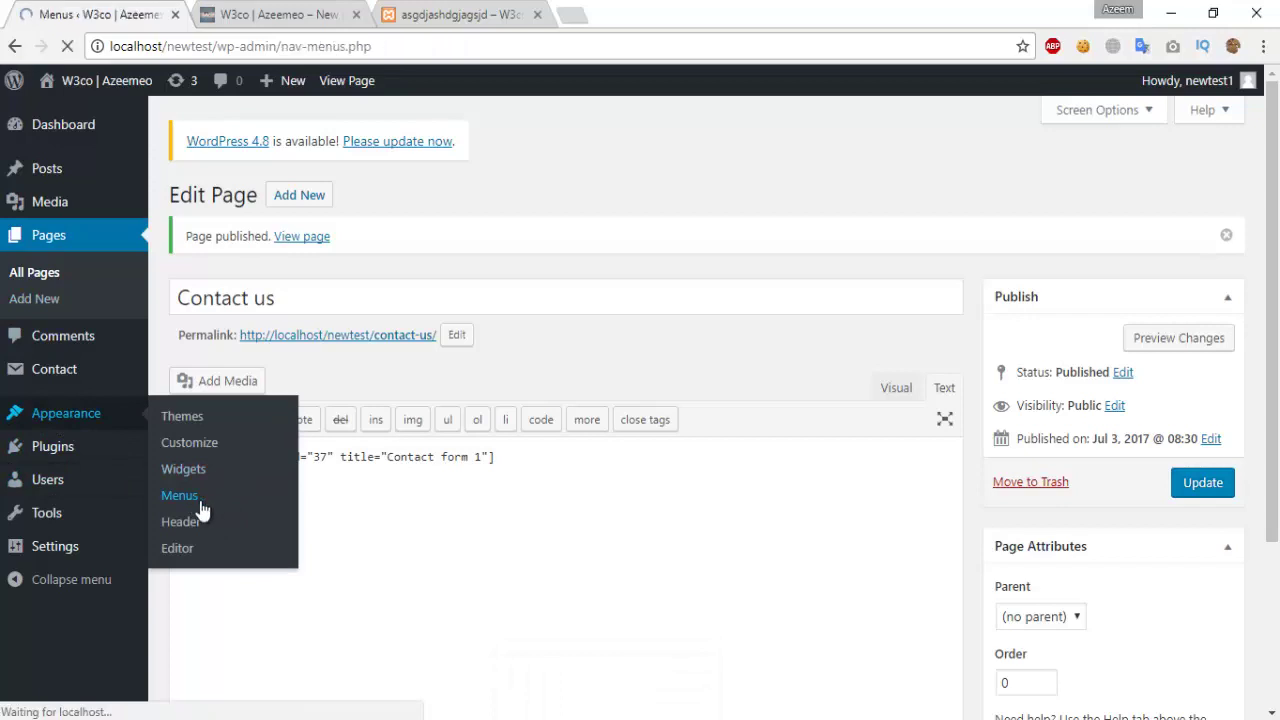
pyautogui.scroll(-3, 640, 500)
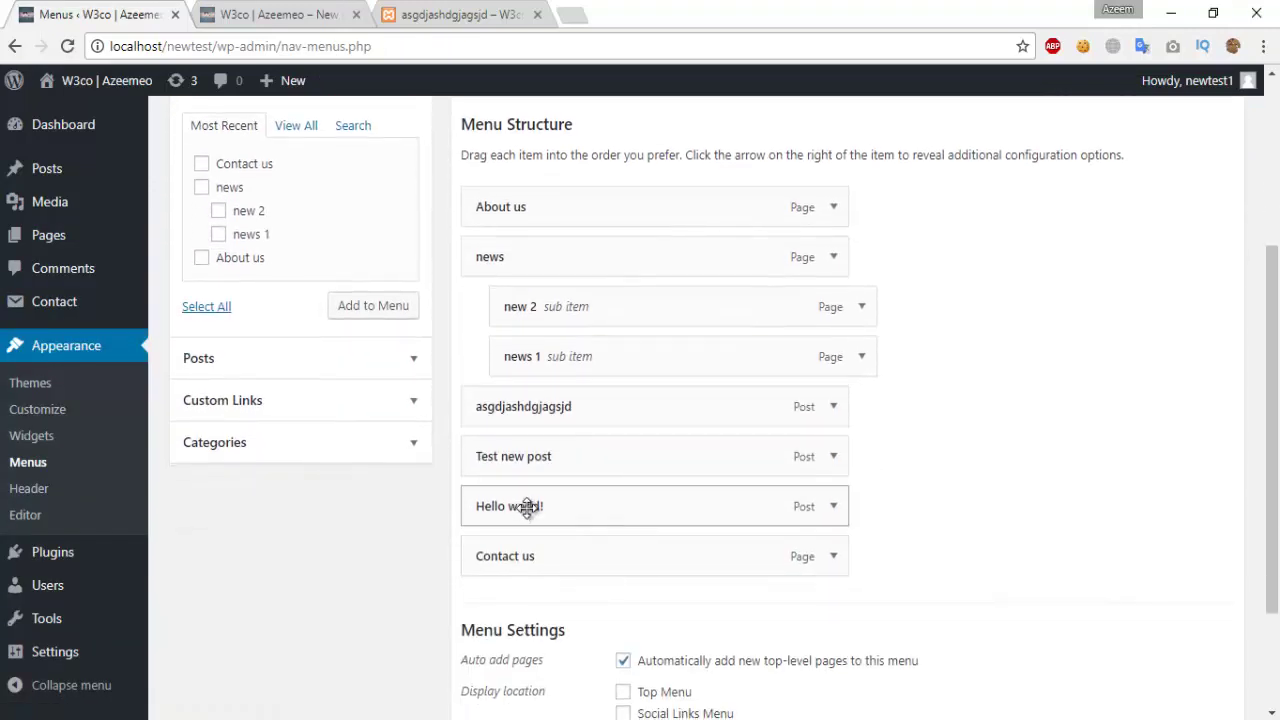
pyautogui.moveTo(527, 507); pyautogui.dragTo(575, 500)
pyautogui.click(491, 592)
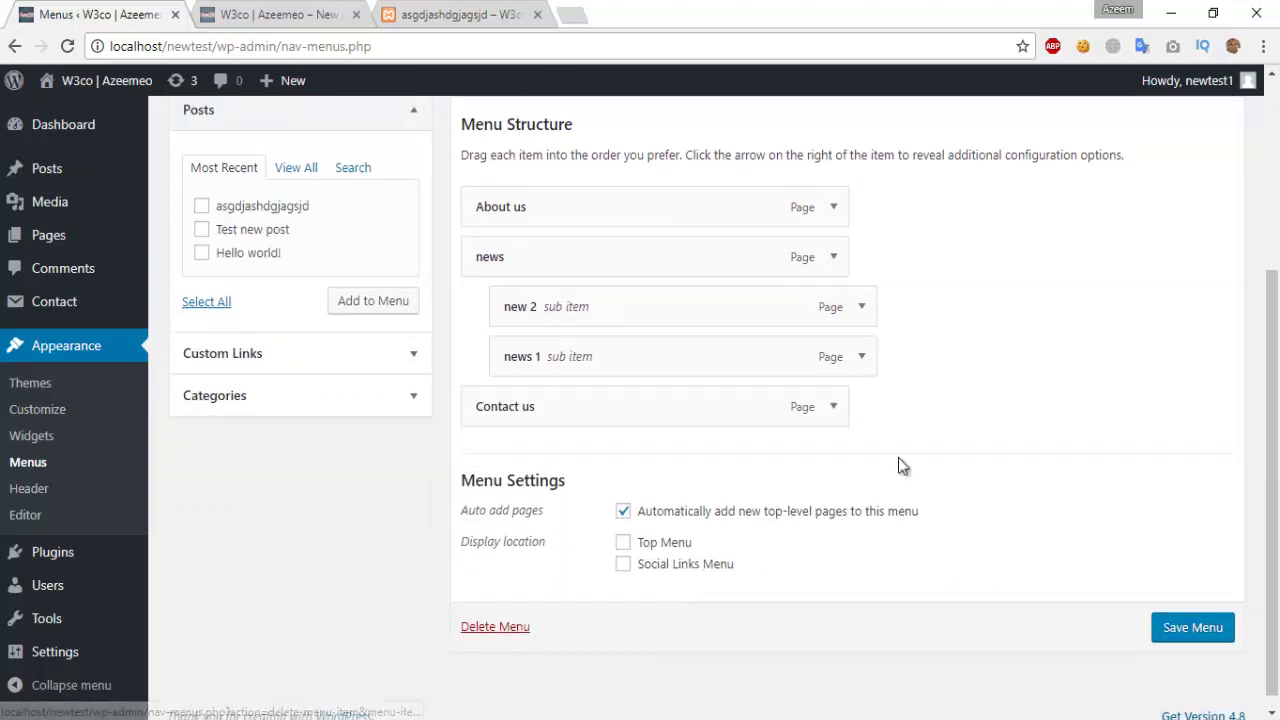
pyautogui.click(1190, 628)
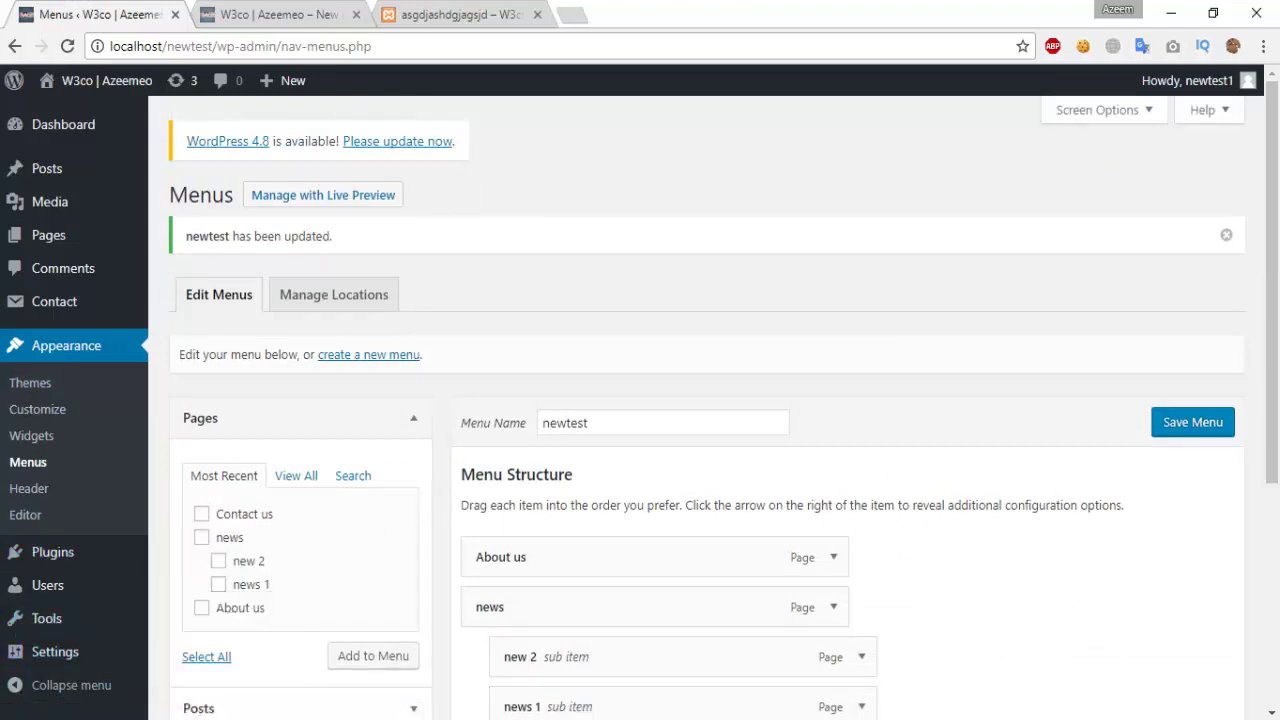
# Step: Visit the live site and open the Contact us page from its menu
pyautogui.moveTo(95, 80)
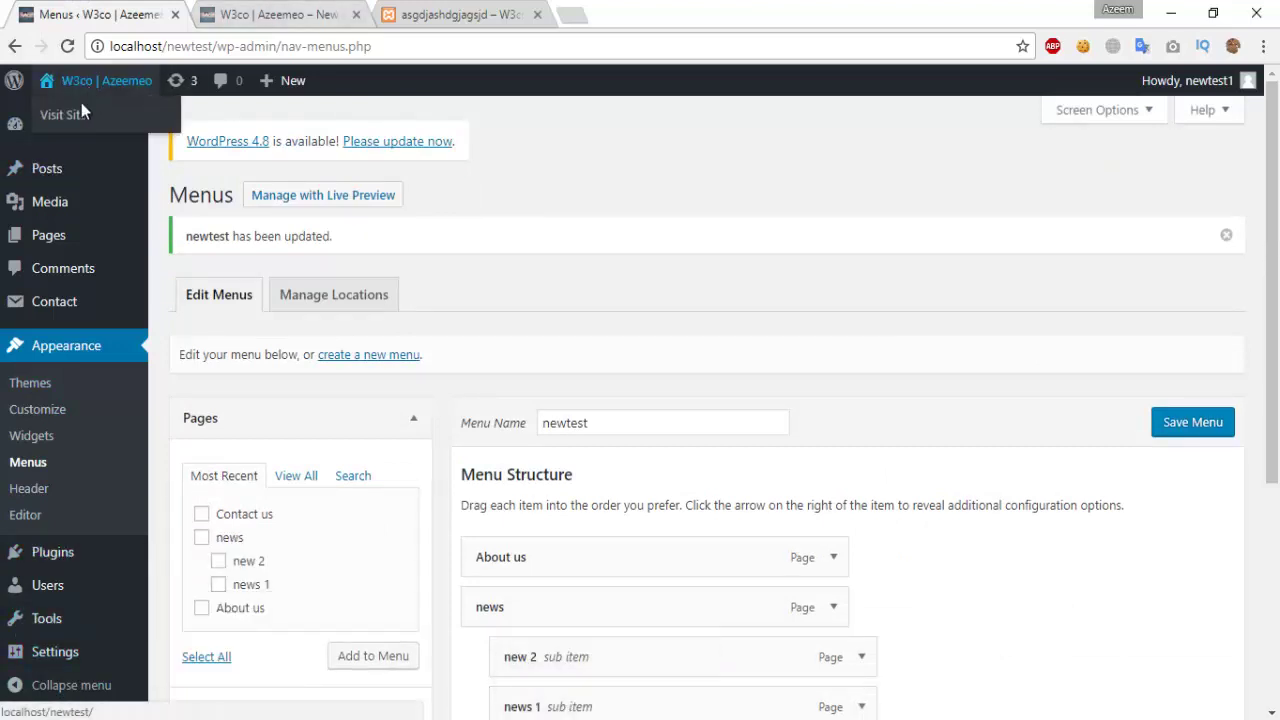
pyautogui.click(80, 113)
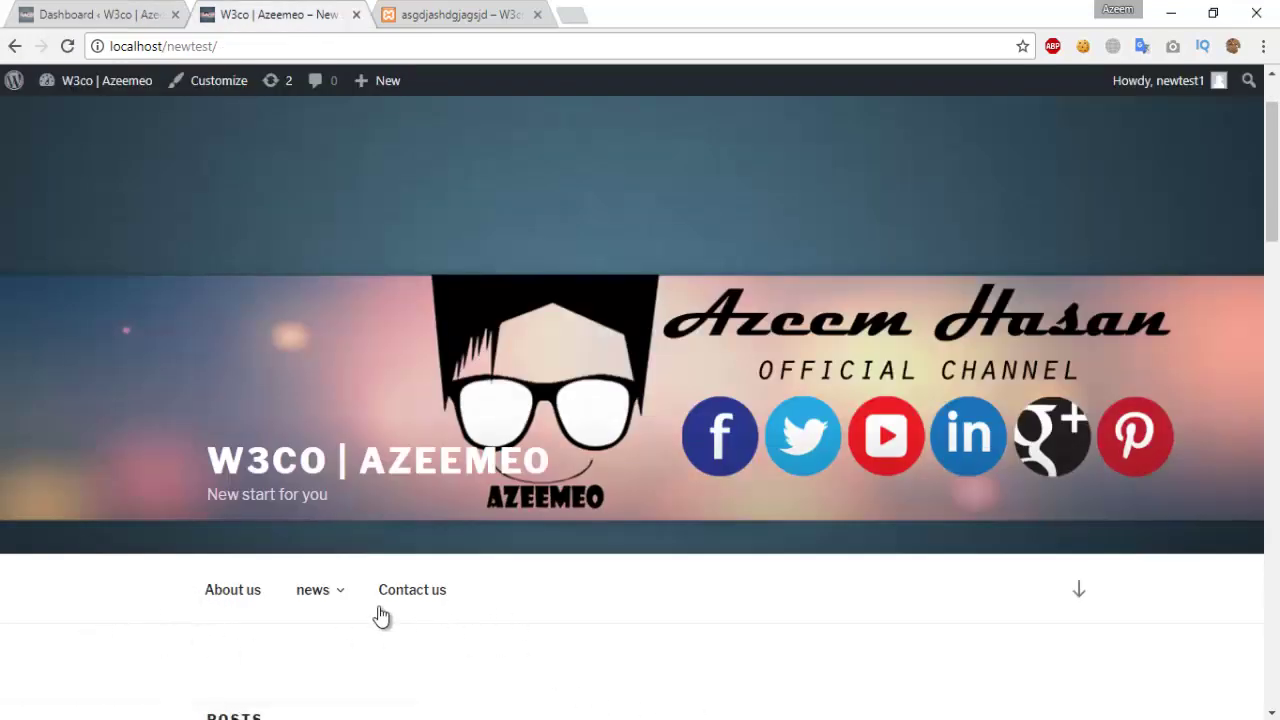
pyautogui.moveTo(337, 600)
pyautogui.scroll(-2, 333, 655)
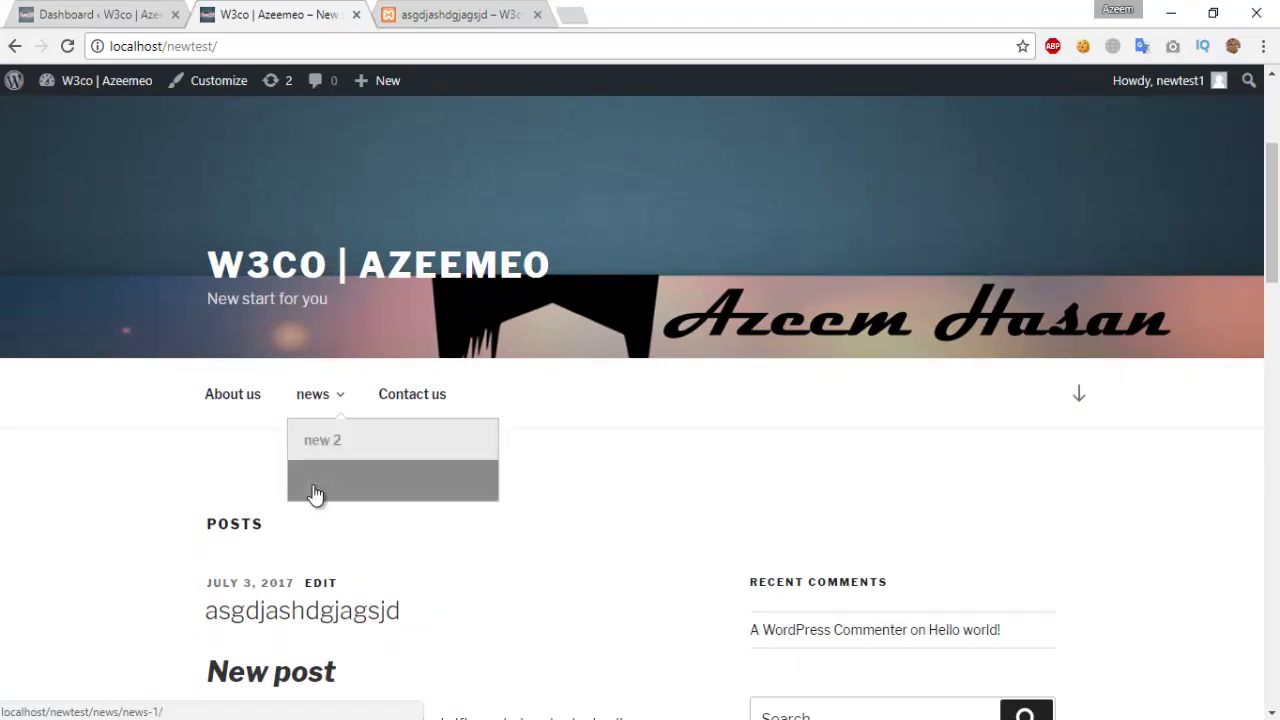
pyautogui.click(418, 398)
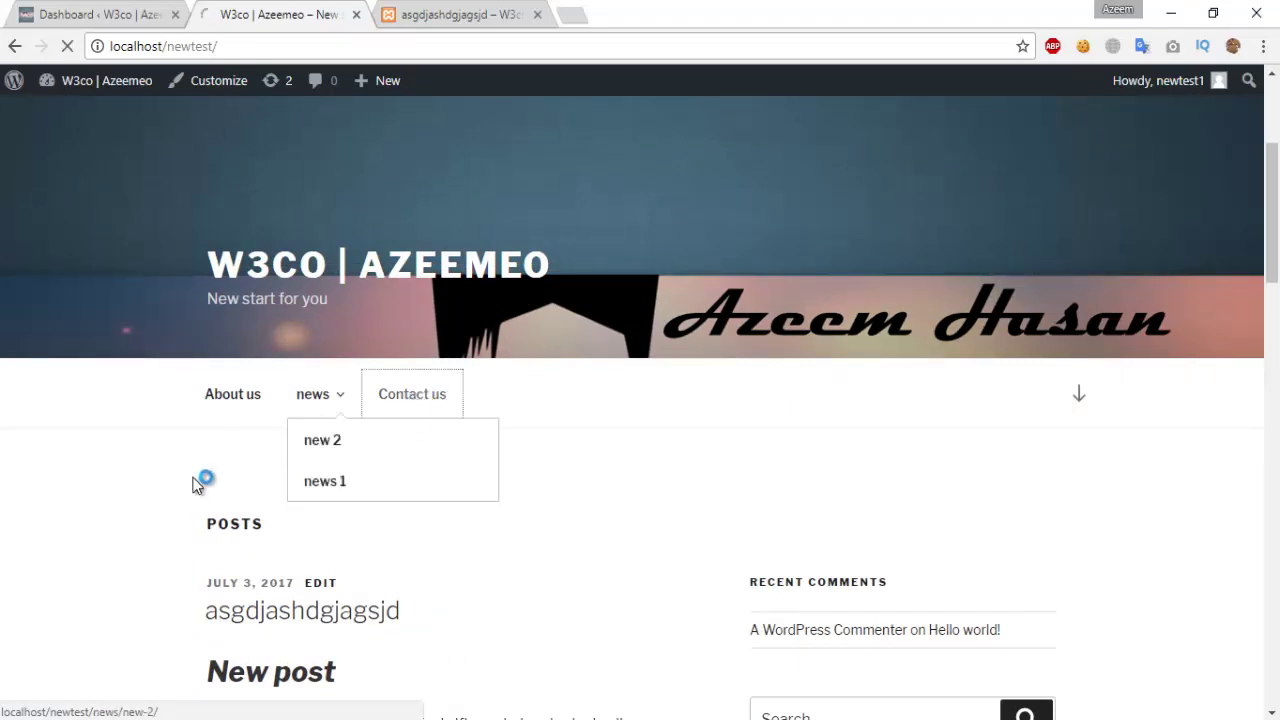
# Step: Try the Your Name, Your Email, Subject and Your Message fields, then return to the Dashboard
pyautogui.scroll(-1, 731, 437)
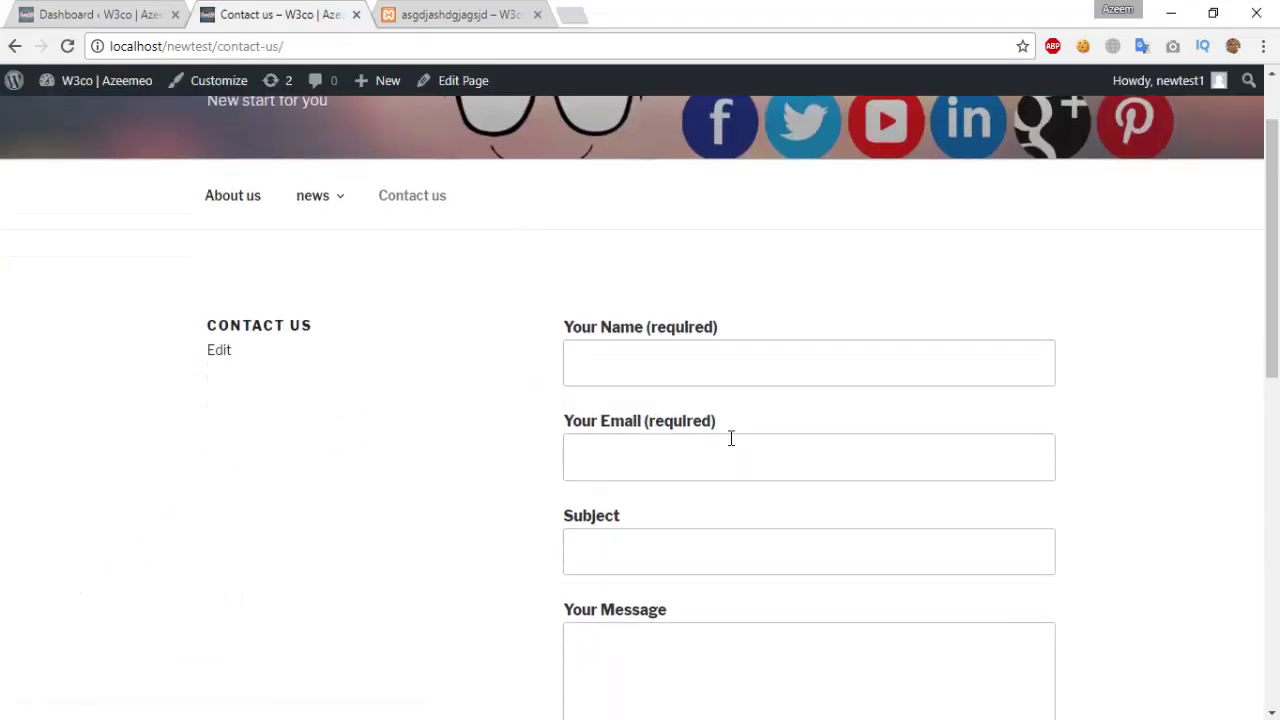
pyautogui.click(734, 351)
pyautogui.scroll(-1, 735, 352)
pyautogui.click(734, 351)
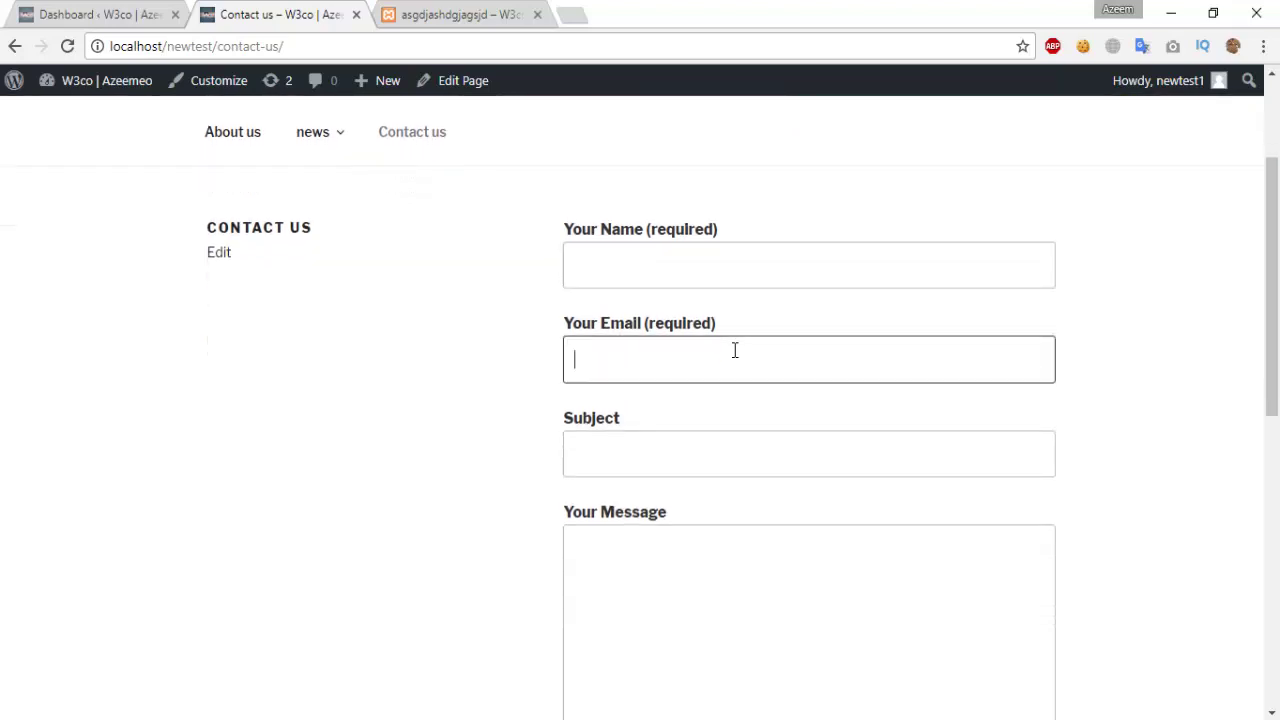
pyautogui.click(689, 268)
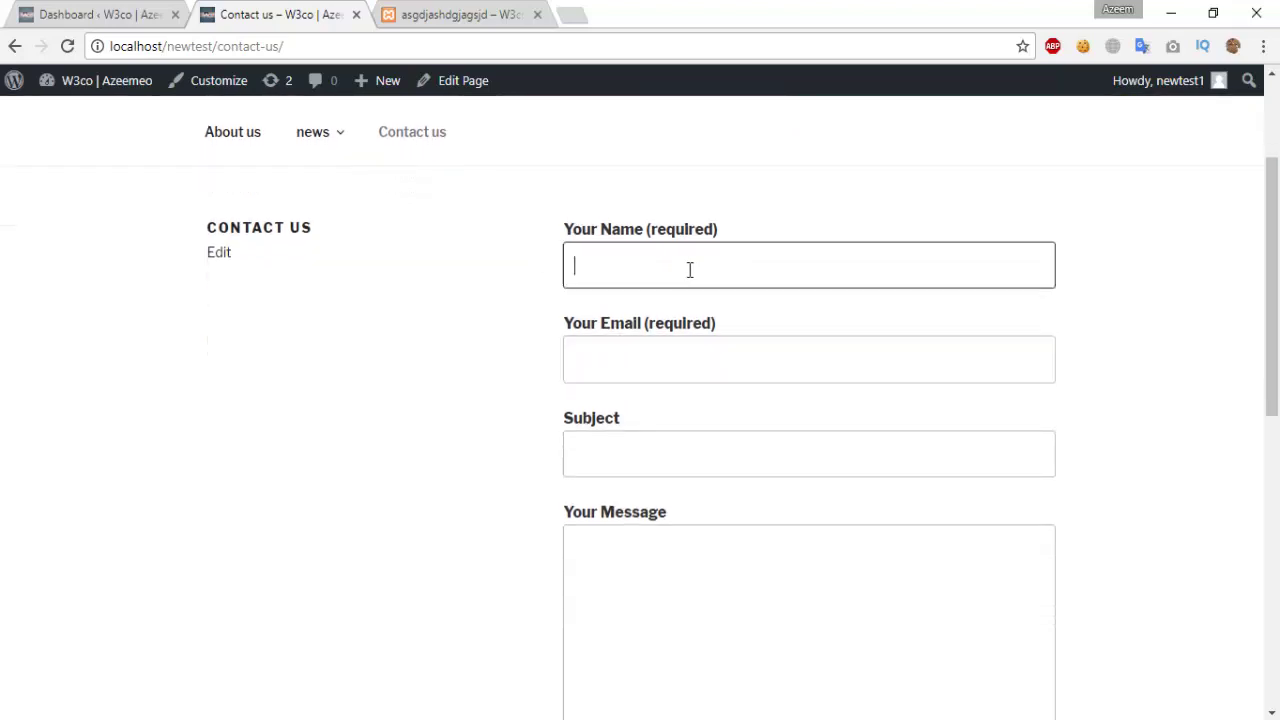
pyautogui.click(675, 360)
pyautogui.click(635, 457)
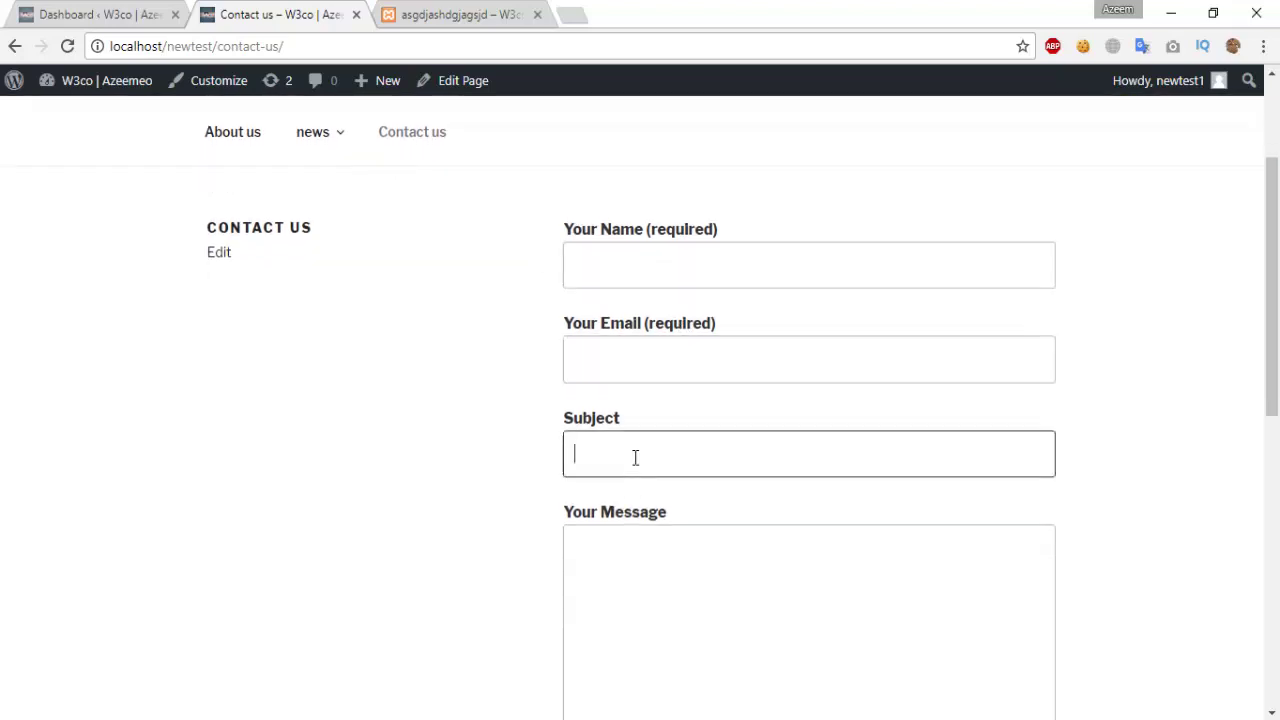
pyautogui.click(631, 581)
pyautogui.scroll(-7, 509, 329)
pyautogui.scroll(3, 643, 300)
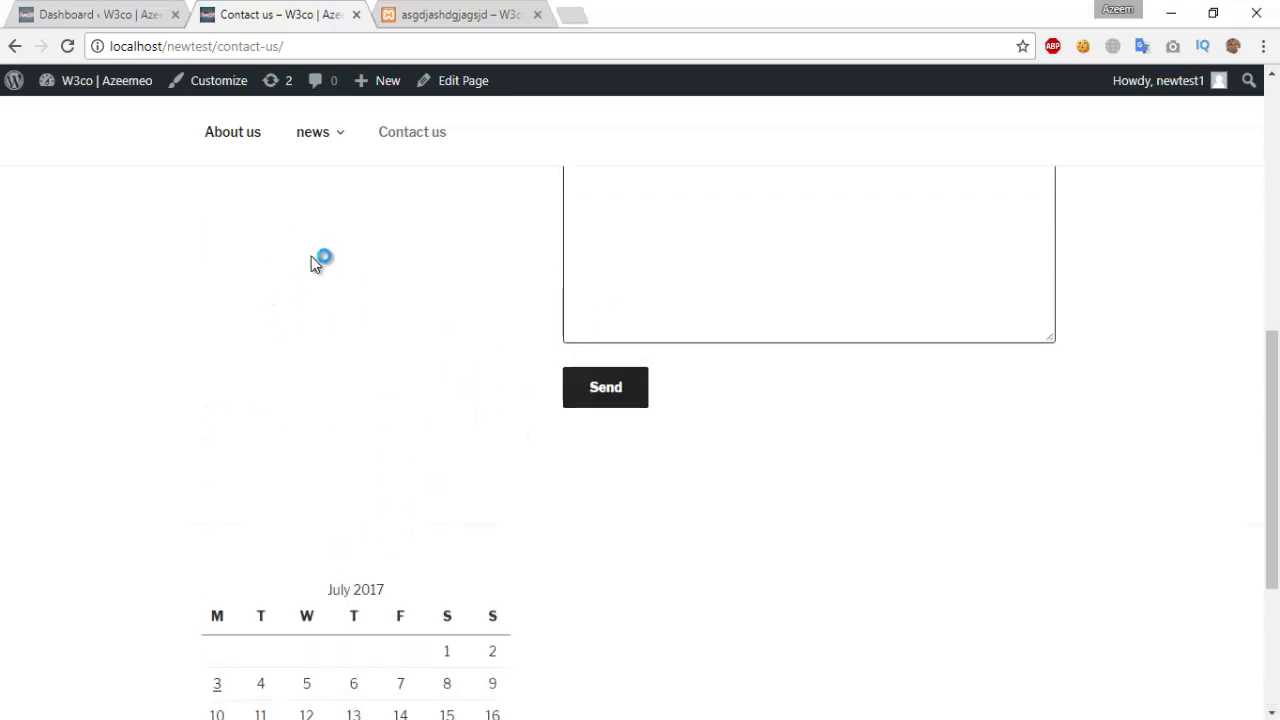
pyautogui.scroll(5, 360, 206)
pyautogui.click(95, 14)
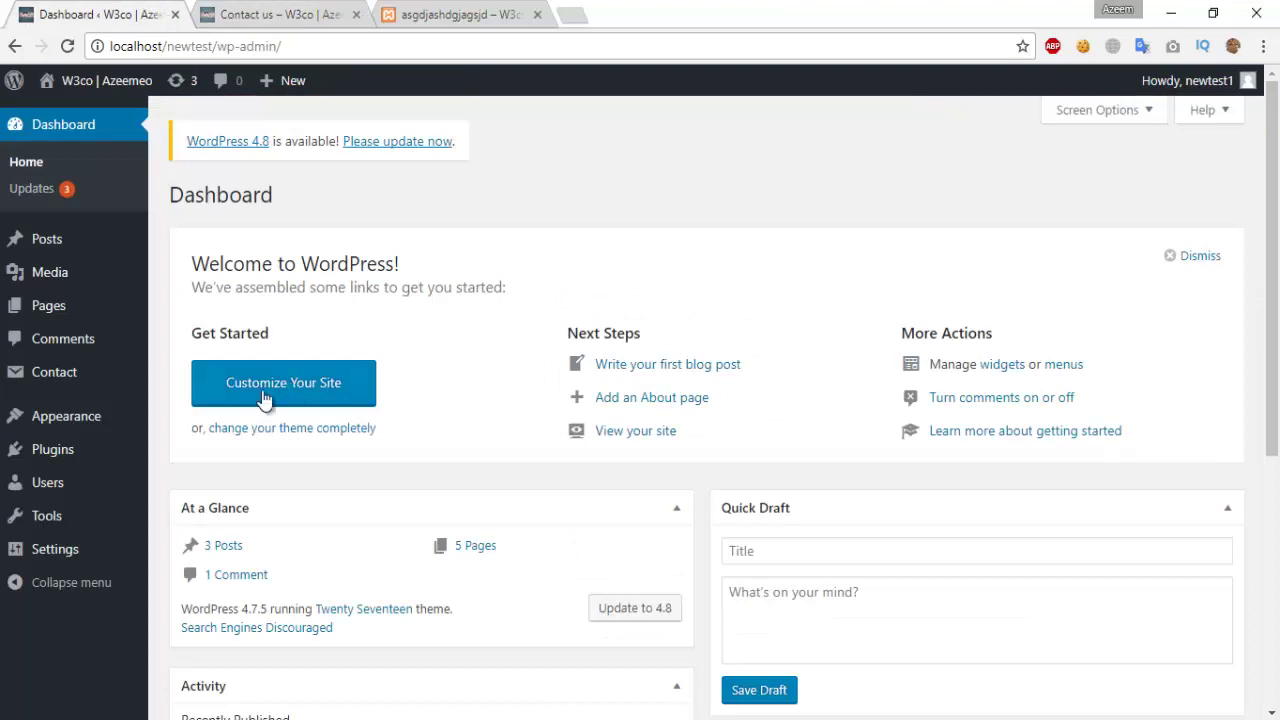
# Step: Open Users > All Users and start a new user with Add New
pyautogui.moveTo(80, 480)
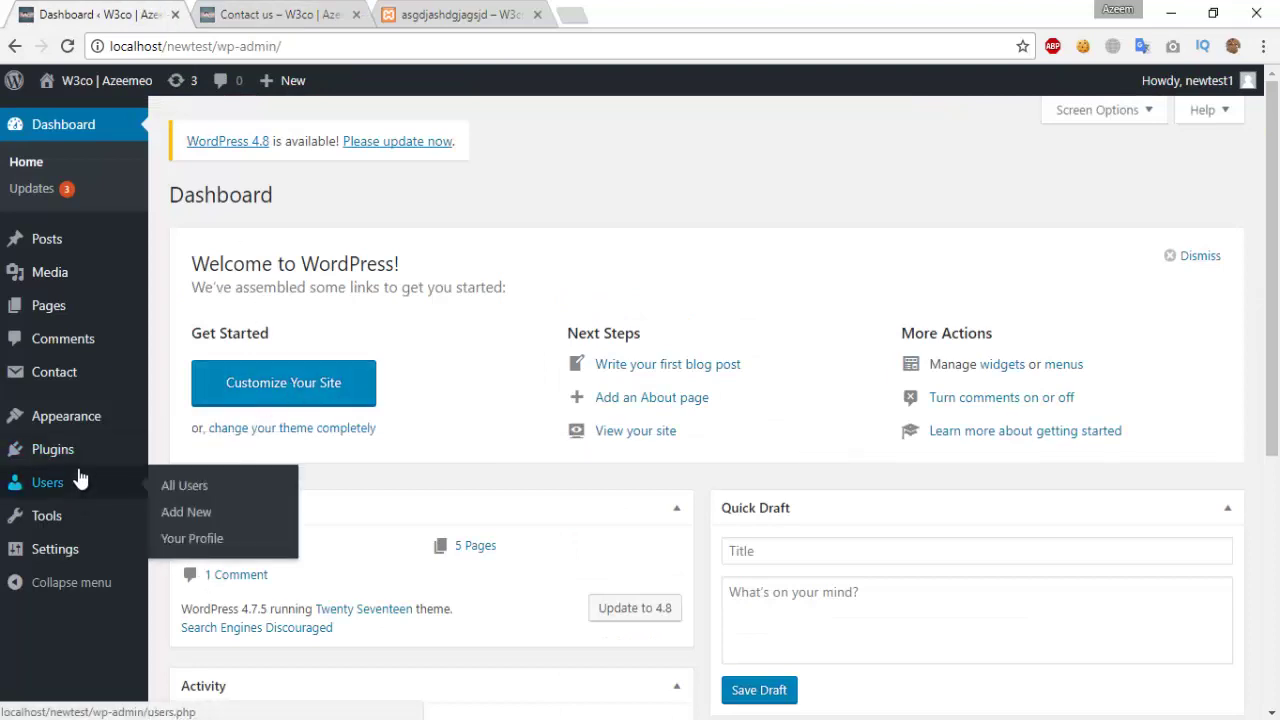
pyautogui.moveTo(80, 457)
pyautogui.click(65, 490)
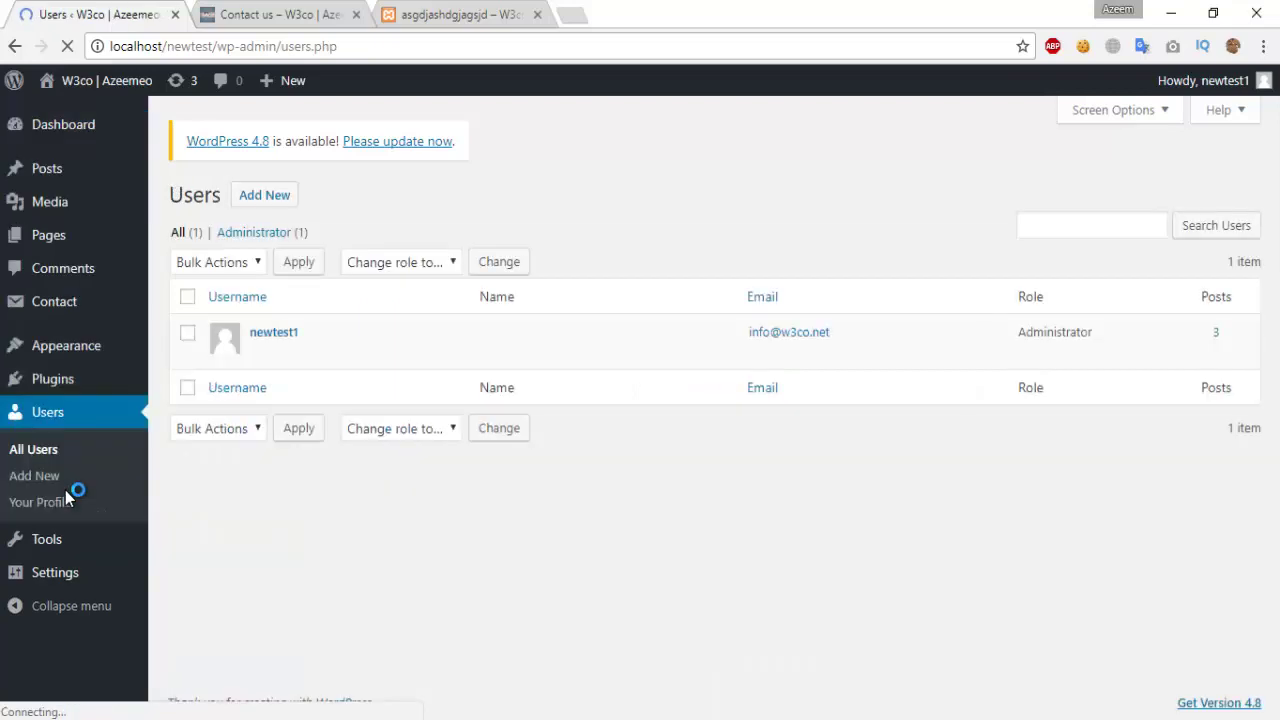
pyautogui.moveTo(287, 327)
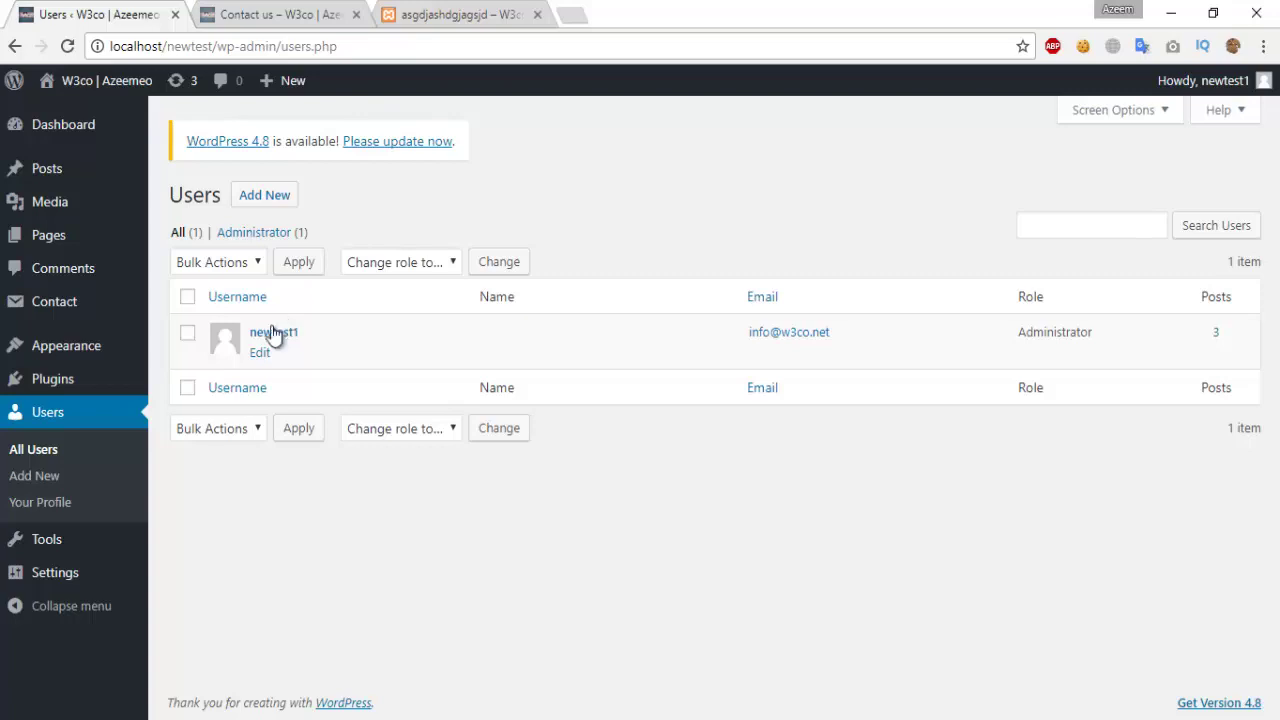
pyautogui.click(280, 200)
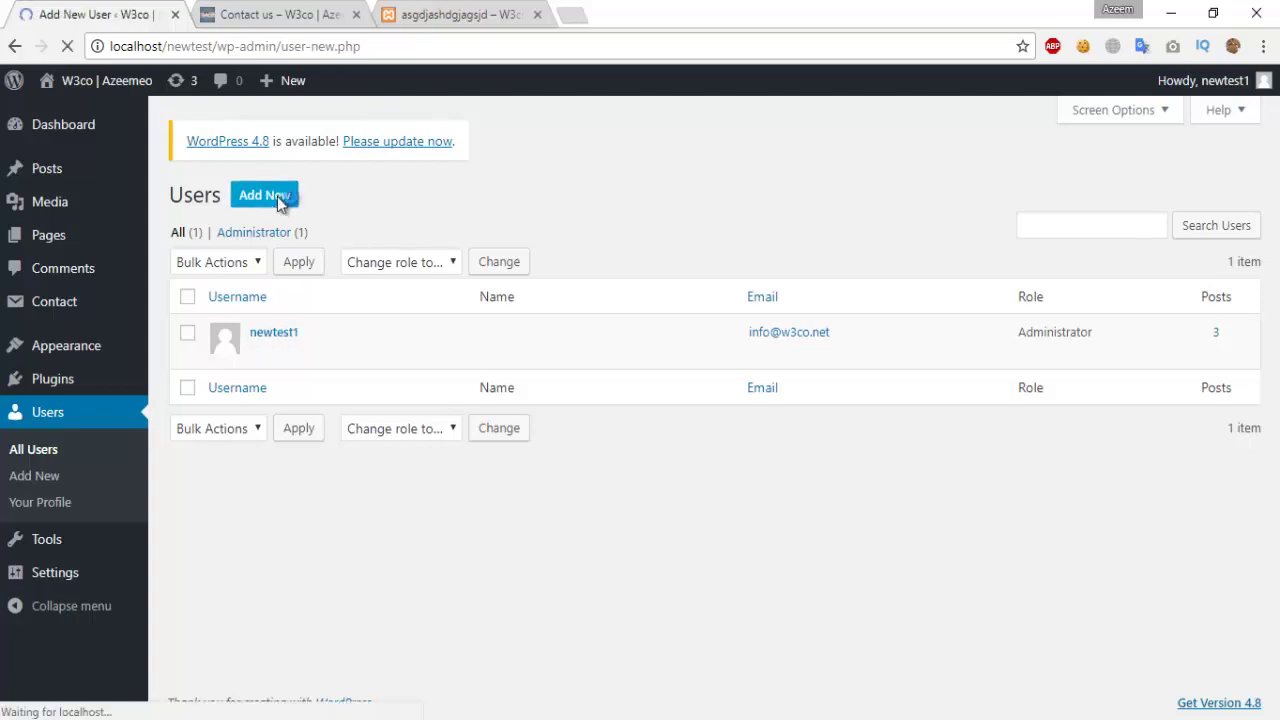
# Step: Enter the new user's username, correcting a typo, and their e-mail address
pyautogui.click(461, 290)
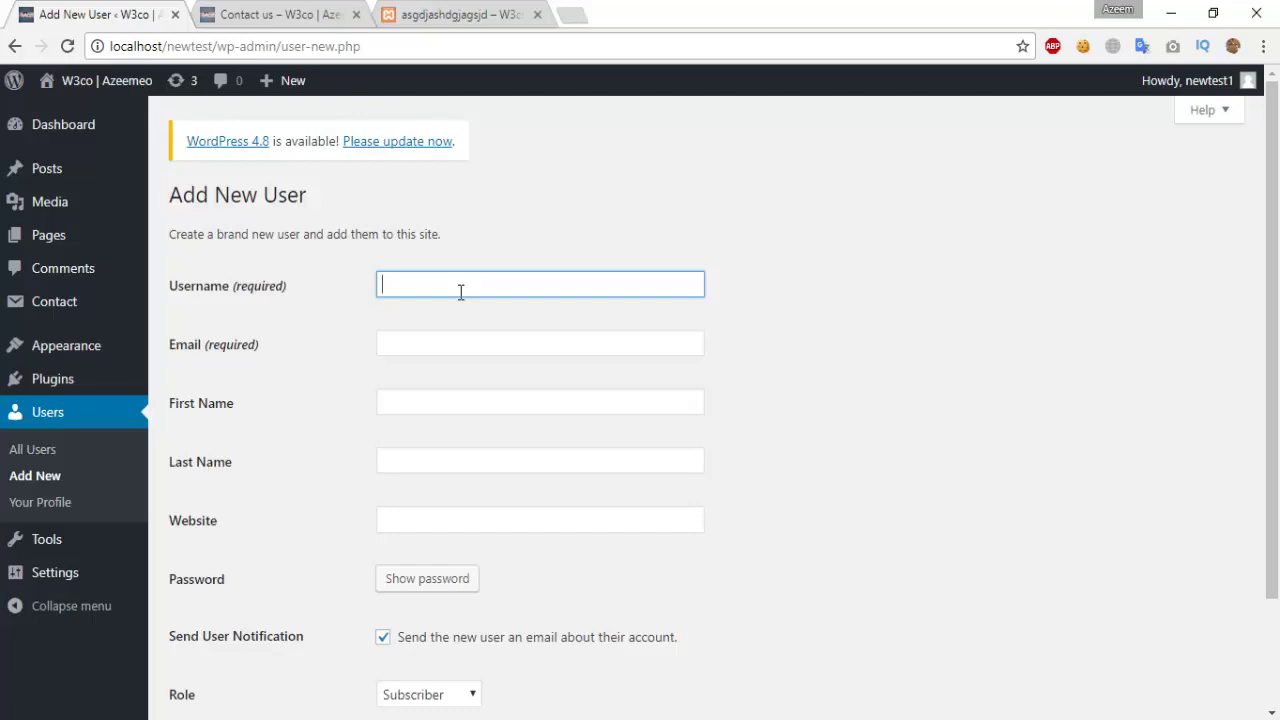
pyautogui.write('umai')
pyautogui.press('BackSpace')
pyautogui.press('BackSpace')
pyautogui.press('BackSpace')
pyautogui.press('BackSpace')
pyautogui.write('man')
pyautogui.press('Tab')
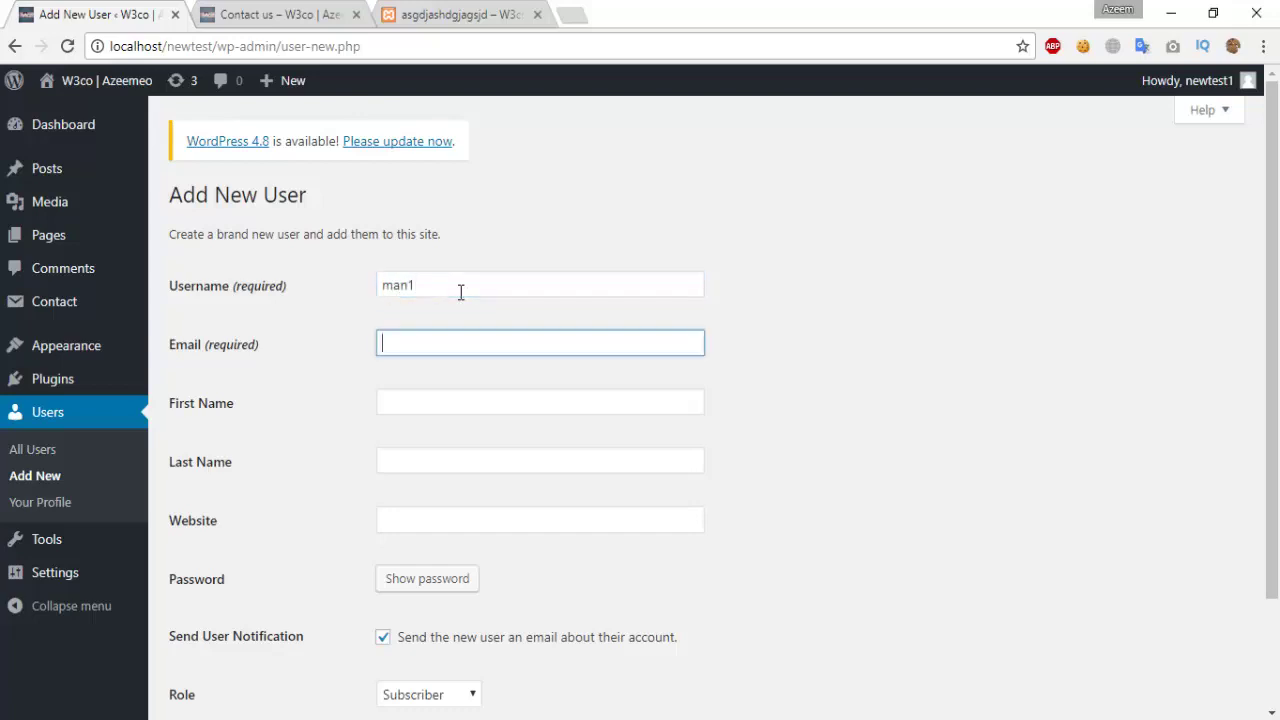
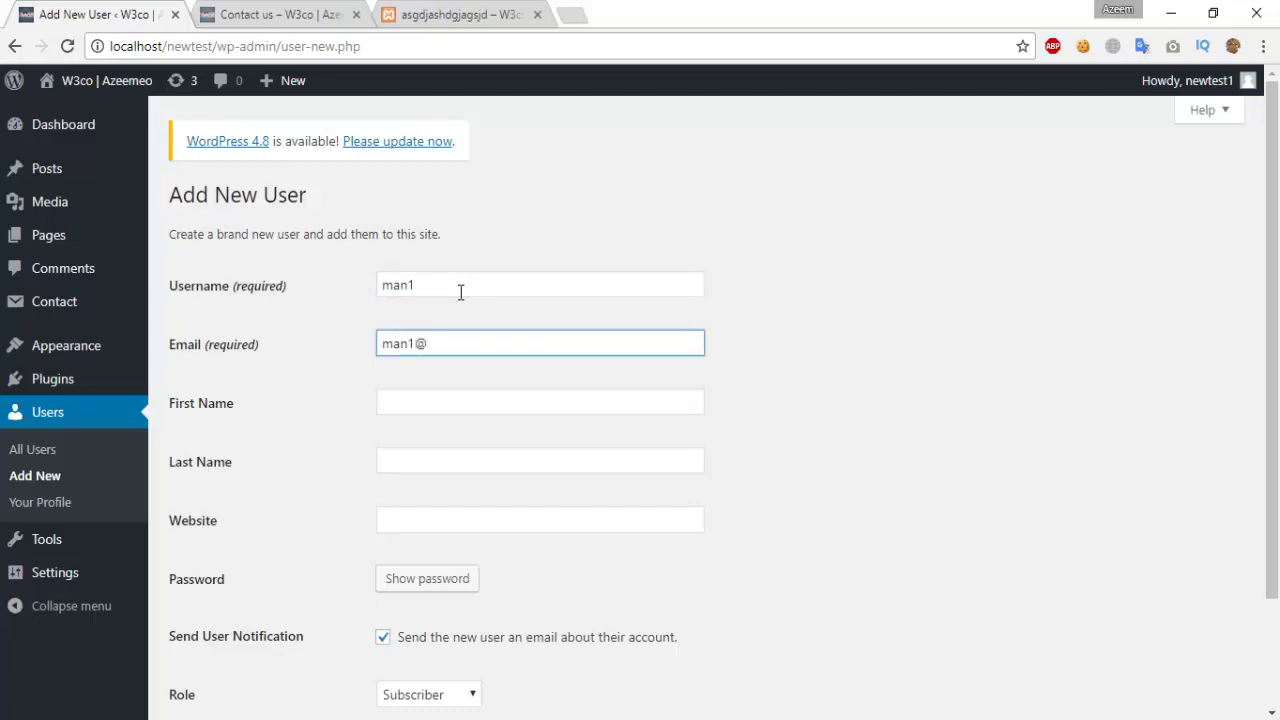
# Step: Fill in the user's first and last name and open the Role dropdown, Subscriber still set
pyautogui.press('Tab')
pyautogui.write('Man')
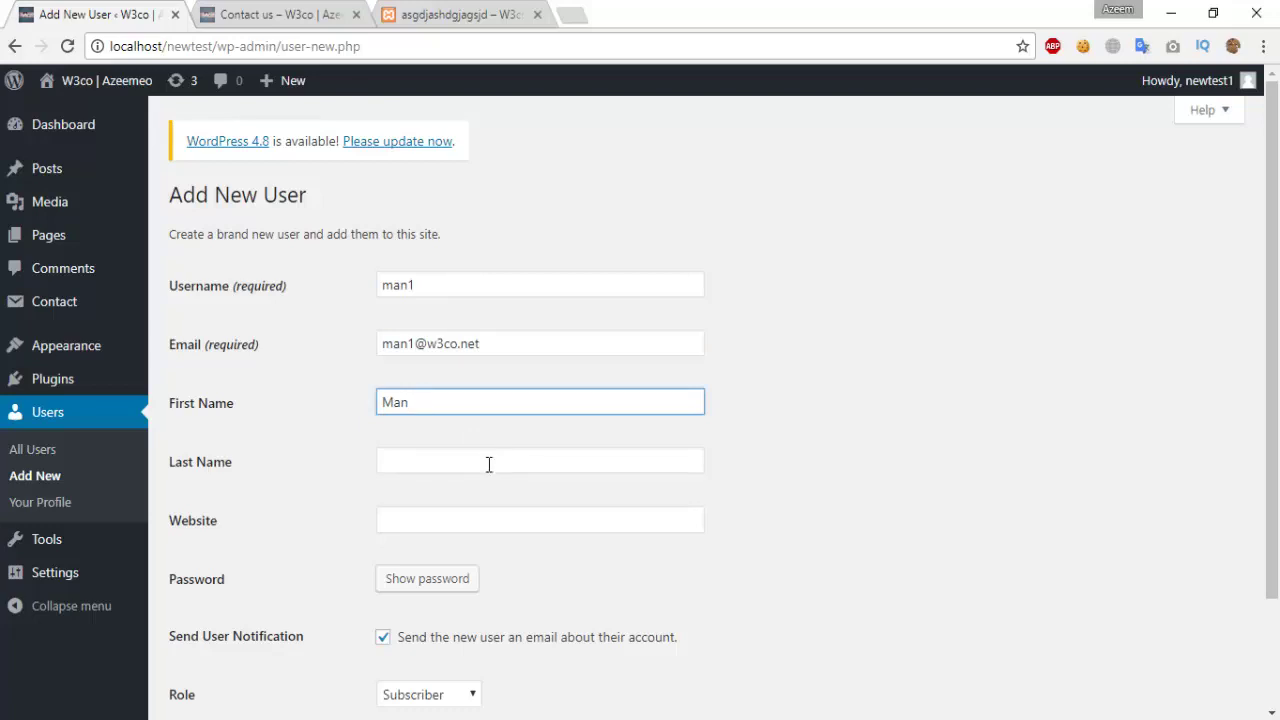
pyautogui.click(487, 460)
pyautogui.write('o')
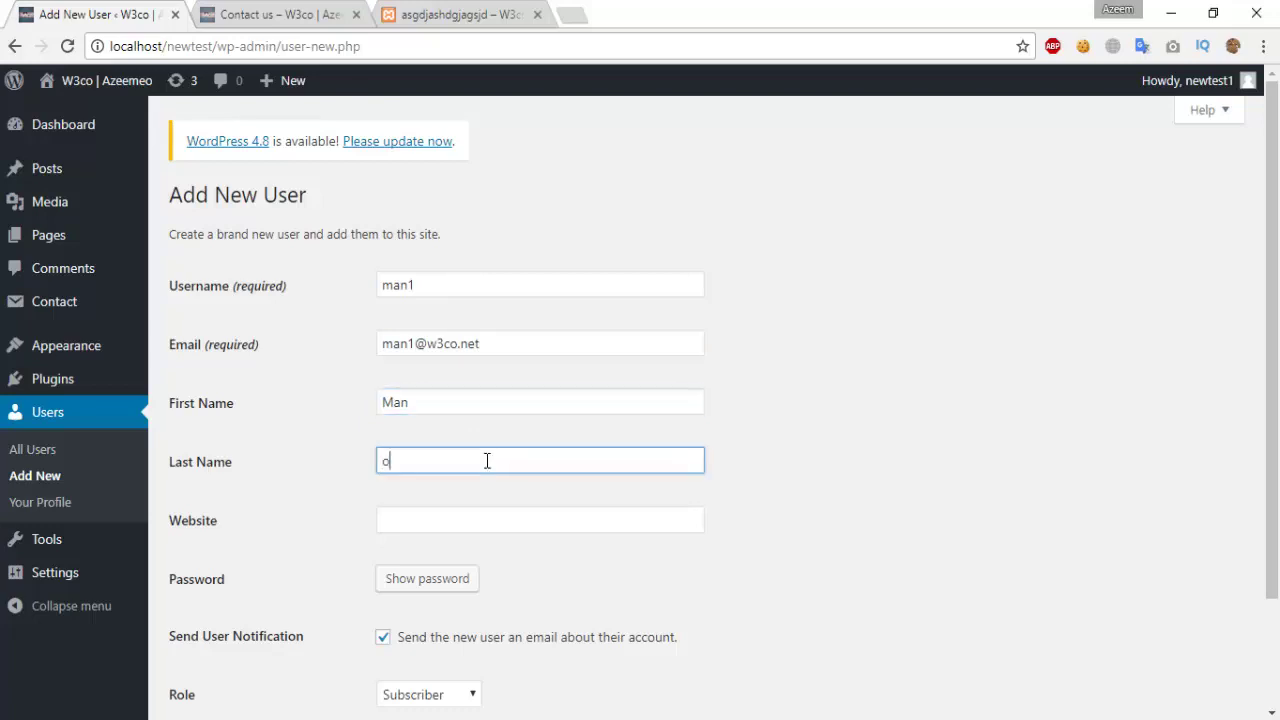
pyautogui.write('ne')
pyautogui.click(508, 517)
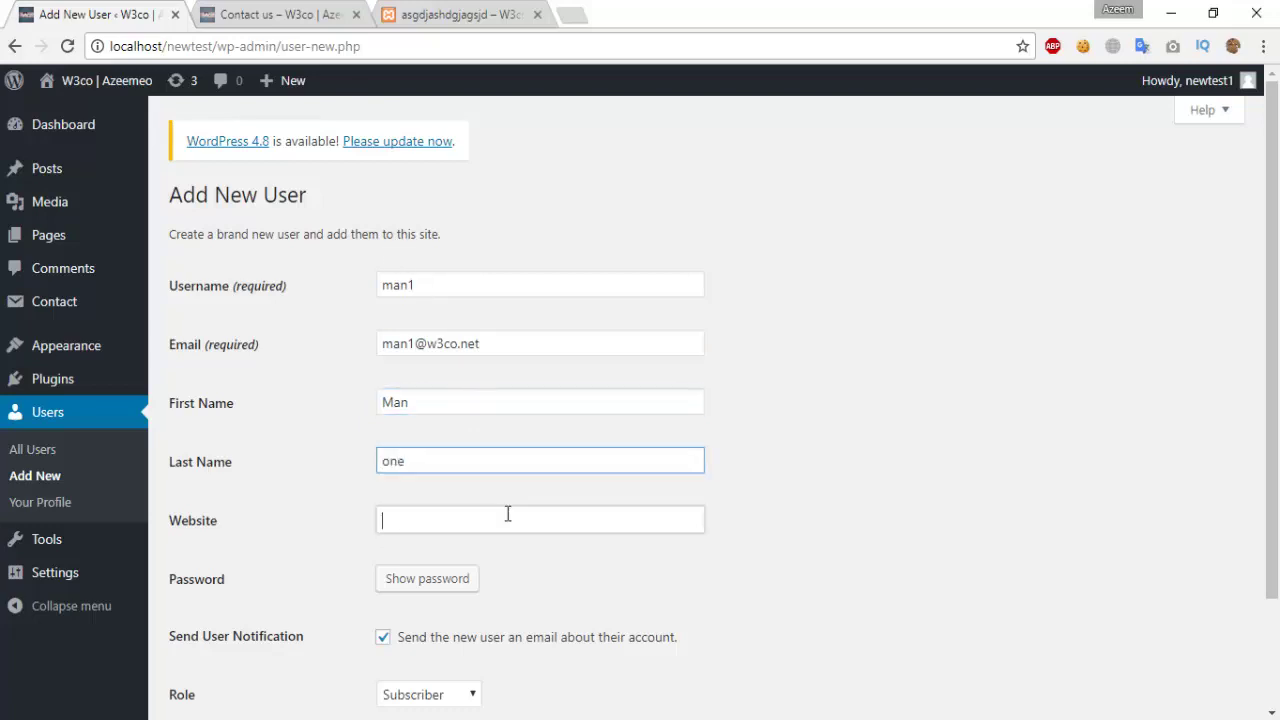
pyautogui.scroll(-3, 478, 470)
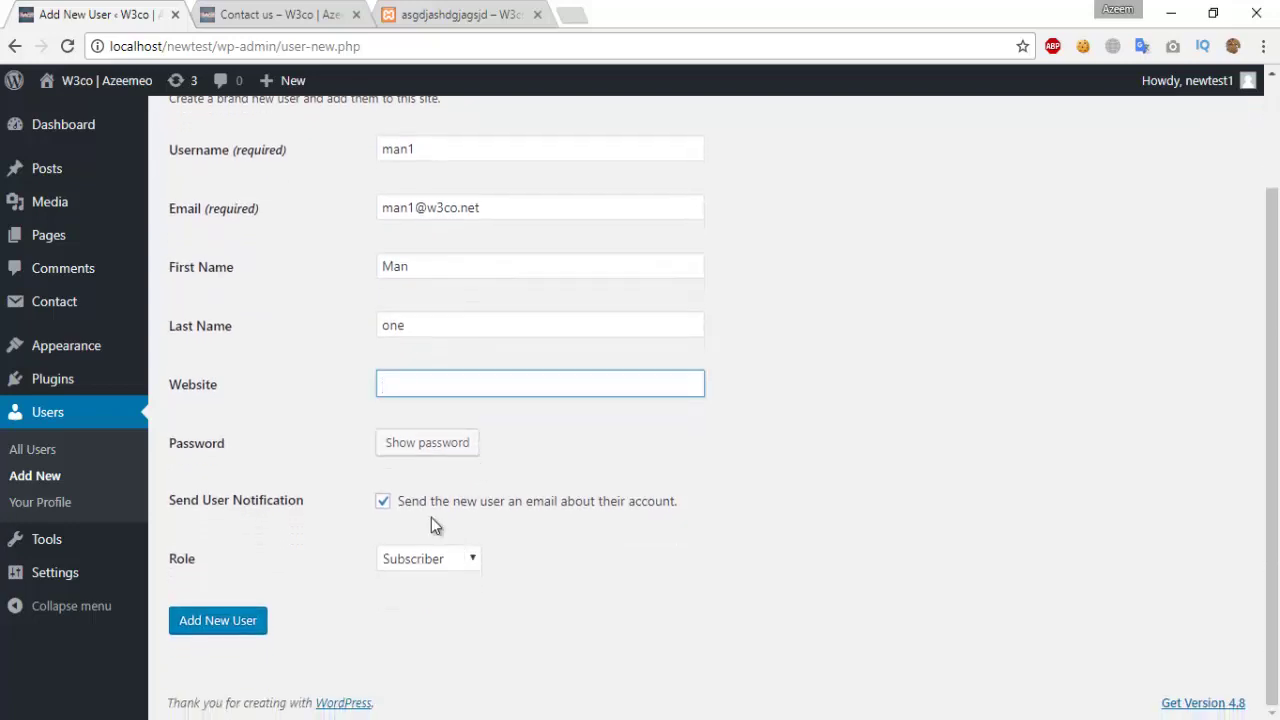
pyautogui.click(470, 562)
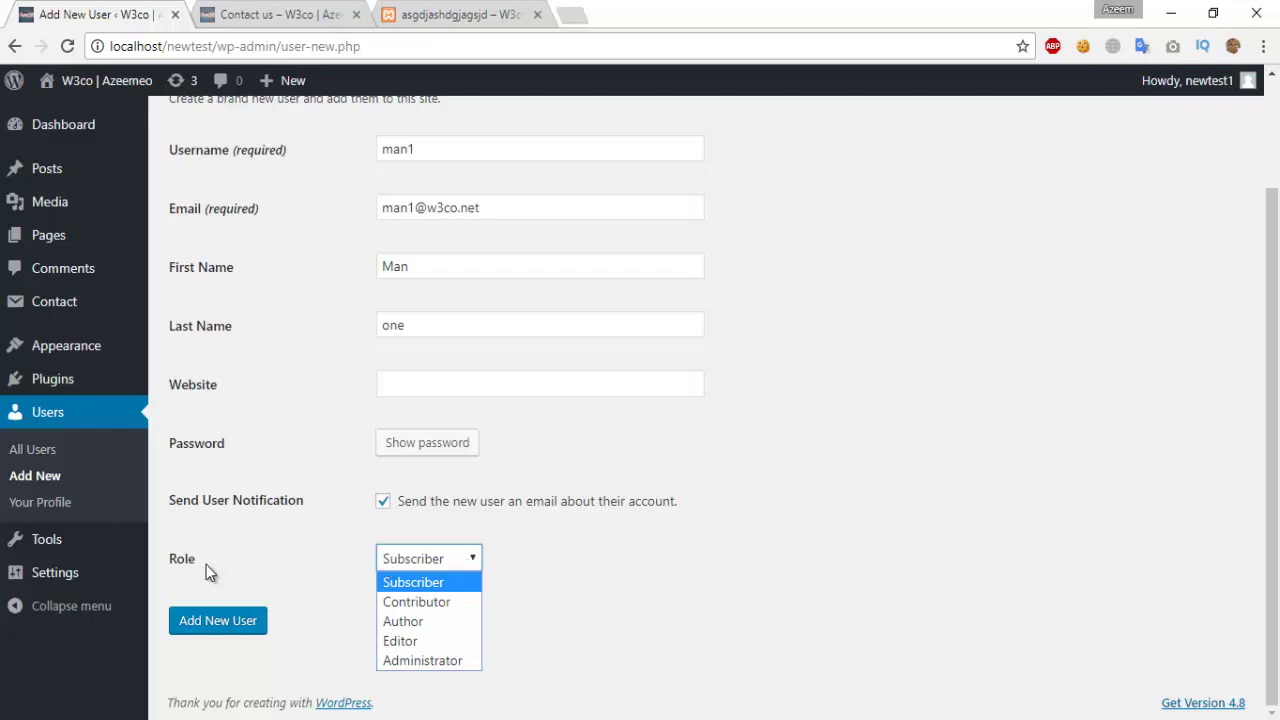
pyautogui.click(176, 577)
pyautogui.moveTo(177, 577); pyautogui.dragTo(371, 574)
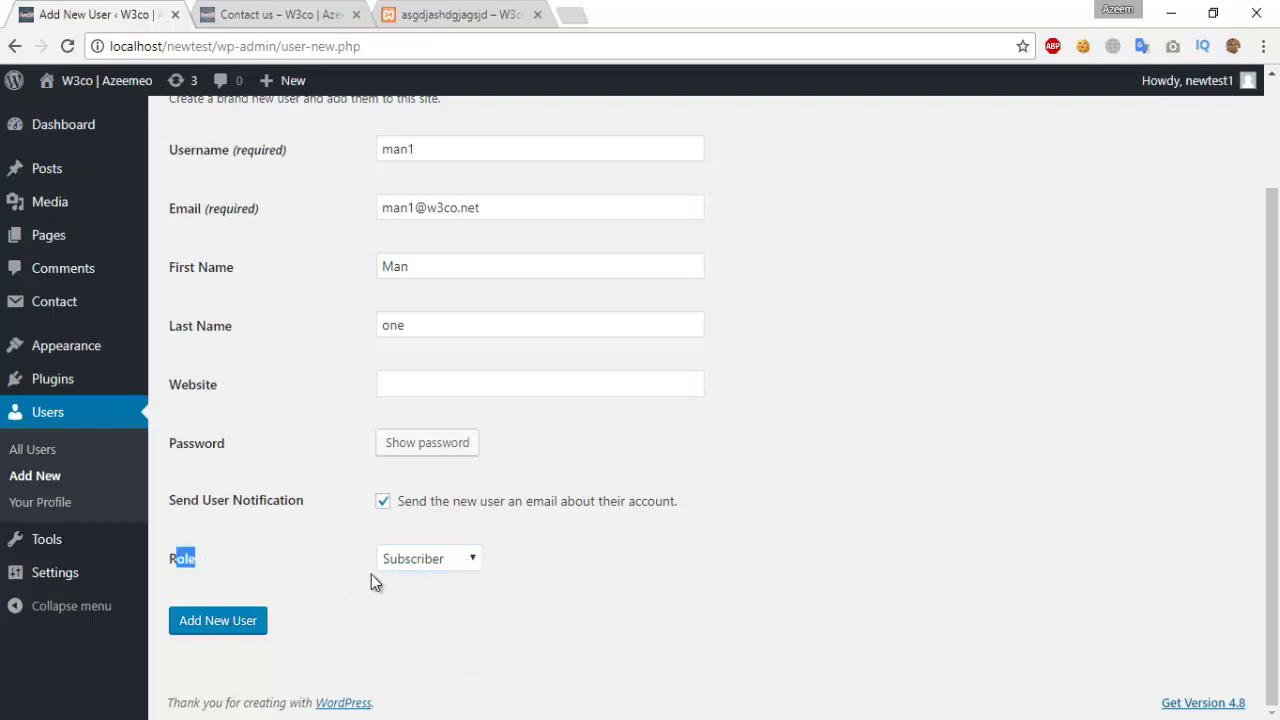
pyautogui.click(459, 567)
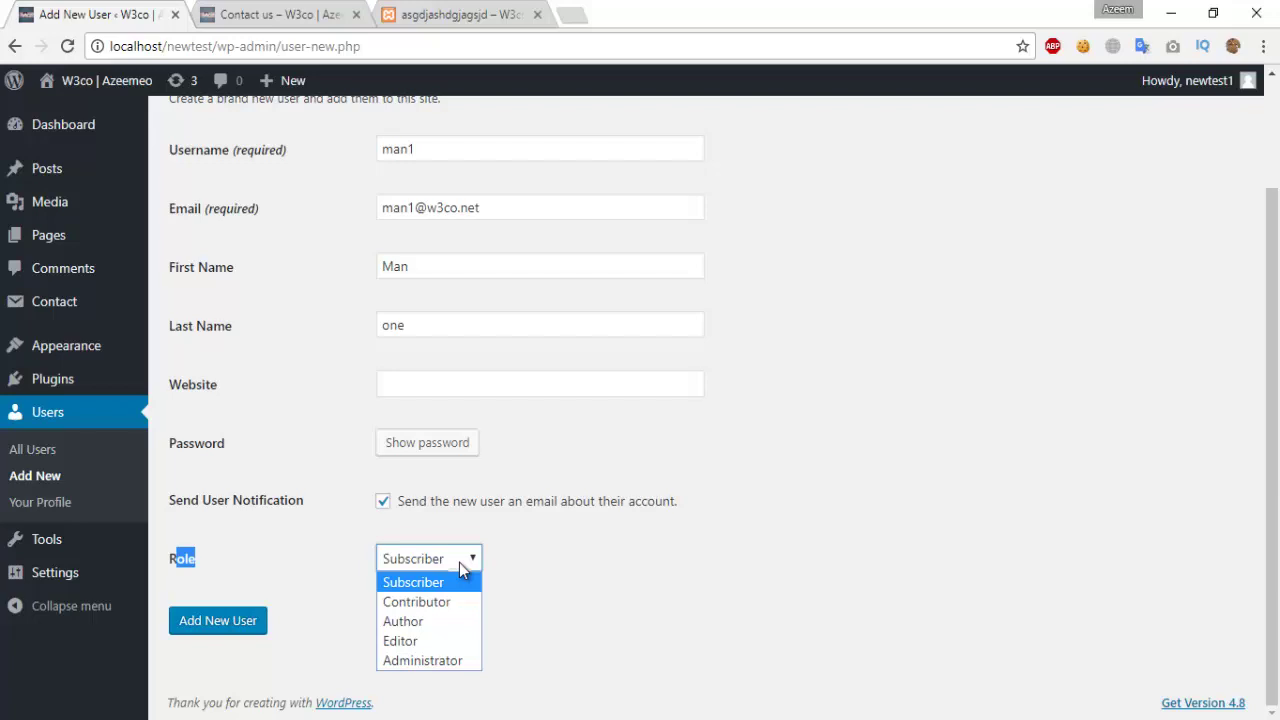
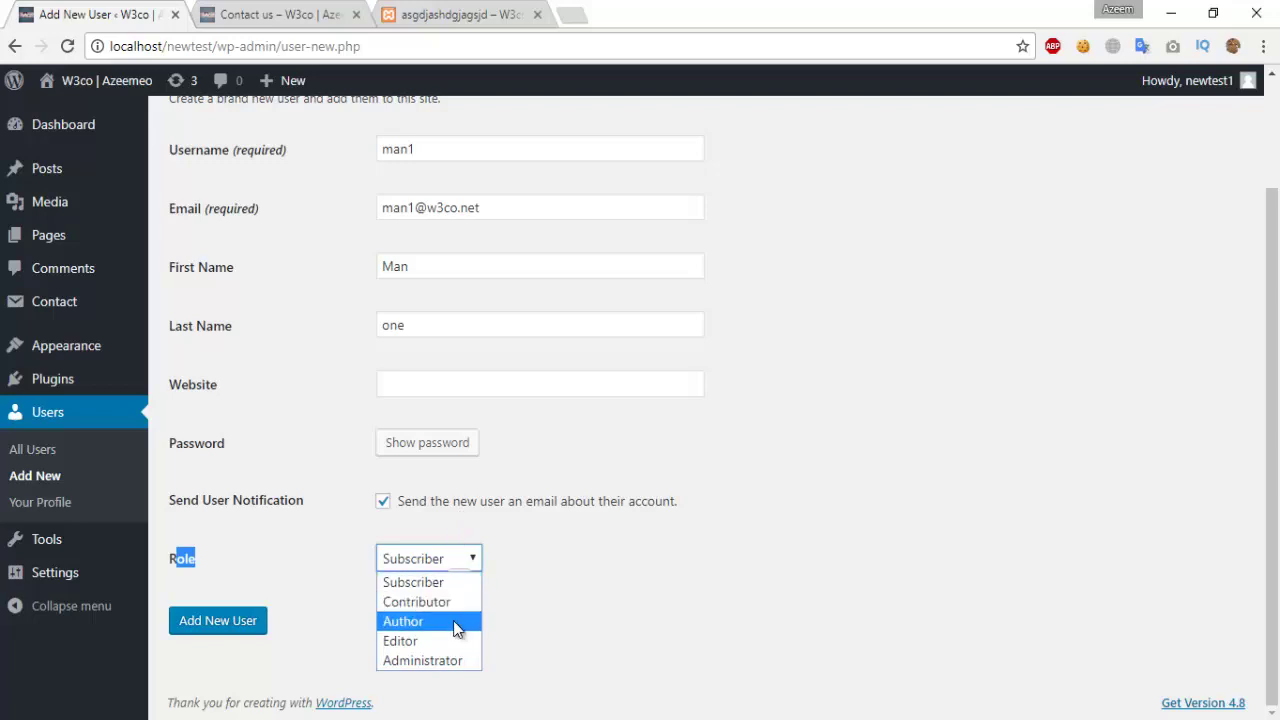
# Step: Add man1 as an Editor user, review the profile, and go back to the Users list
pyautogui.click(418, 641)
pyautogui.click(214, 620)
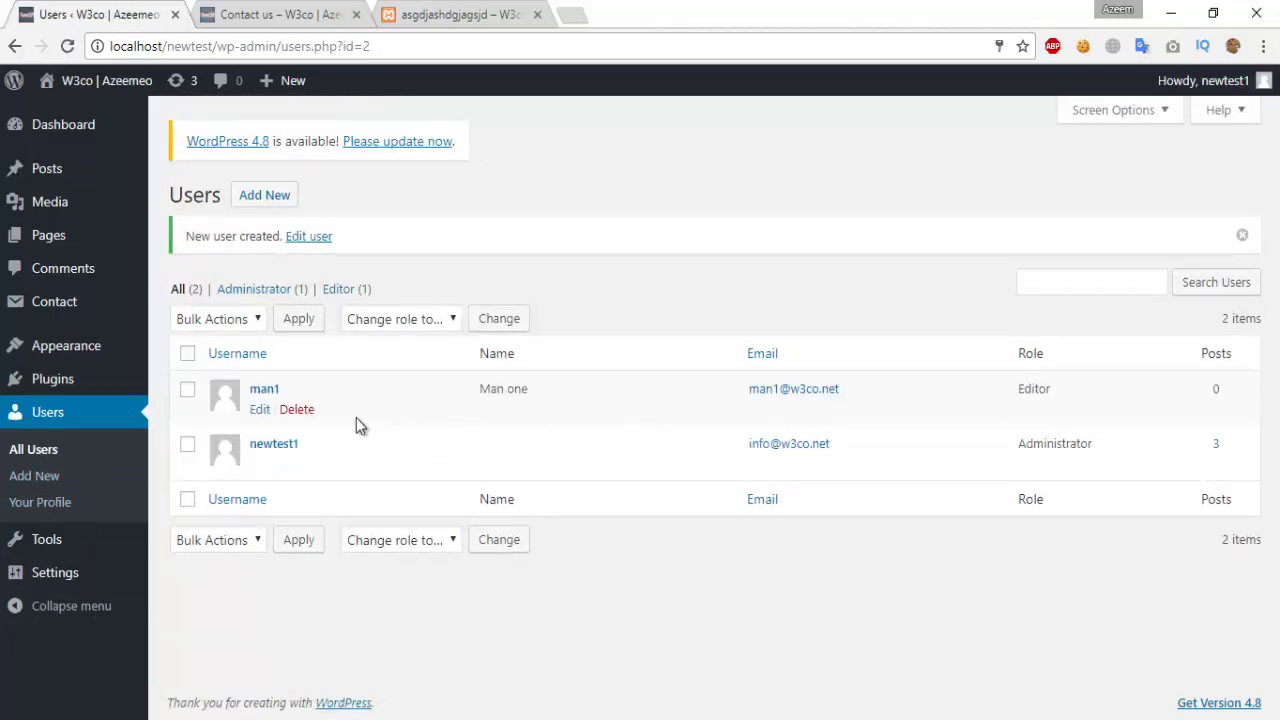
pyautogui.click(257, 411)
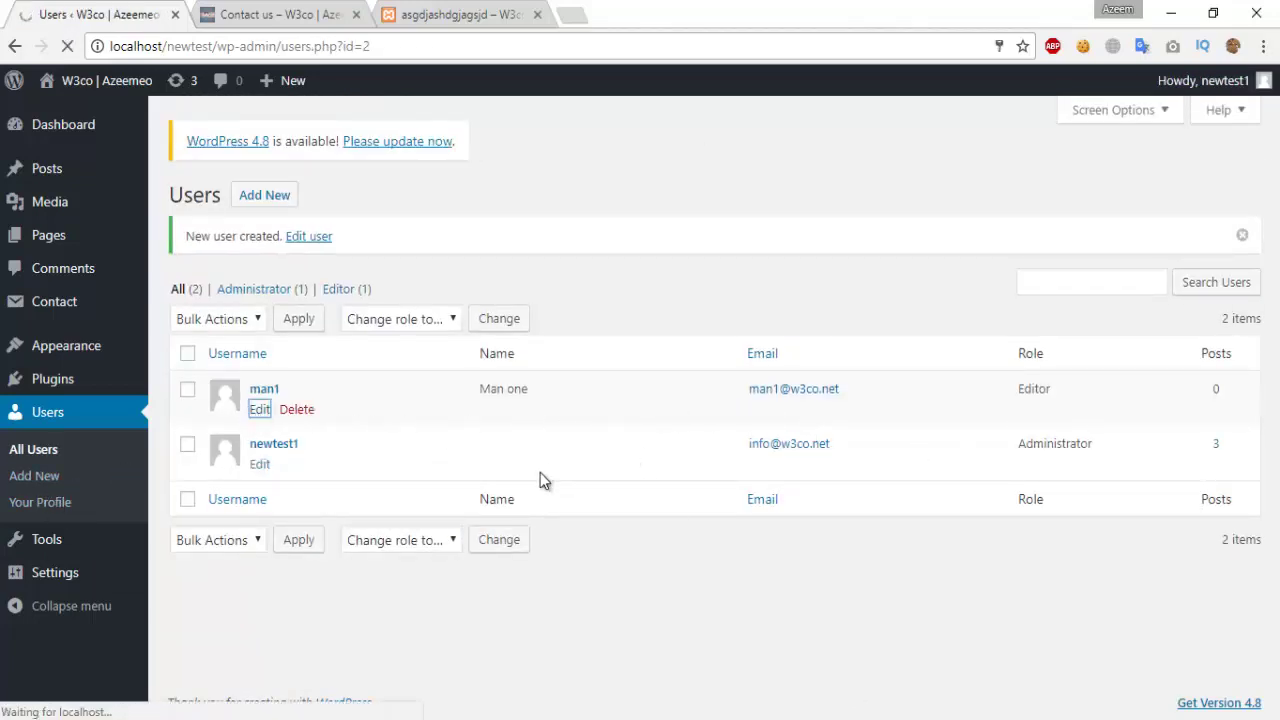
pyautogui.scroll(-9, 502, 480)
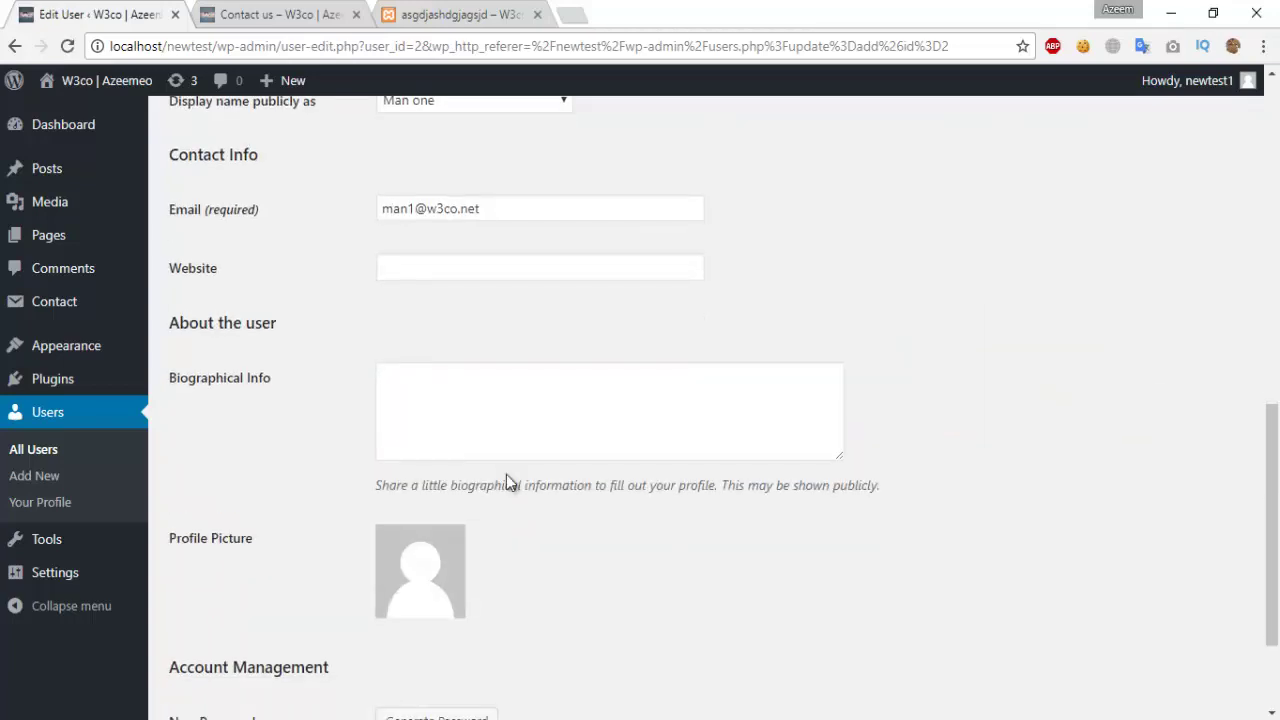
pyautogui.scroll(-2, 506, 474)
pyautogui.scroll(3, 517, 480)
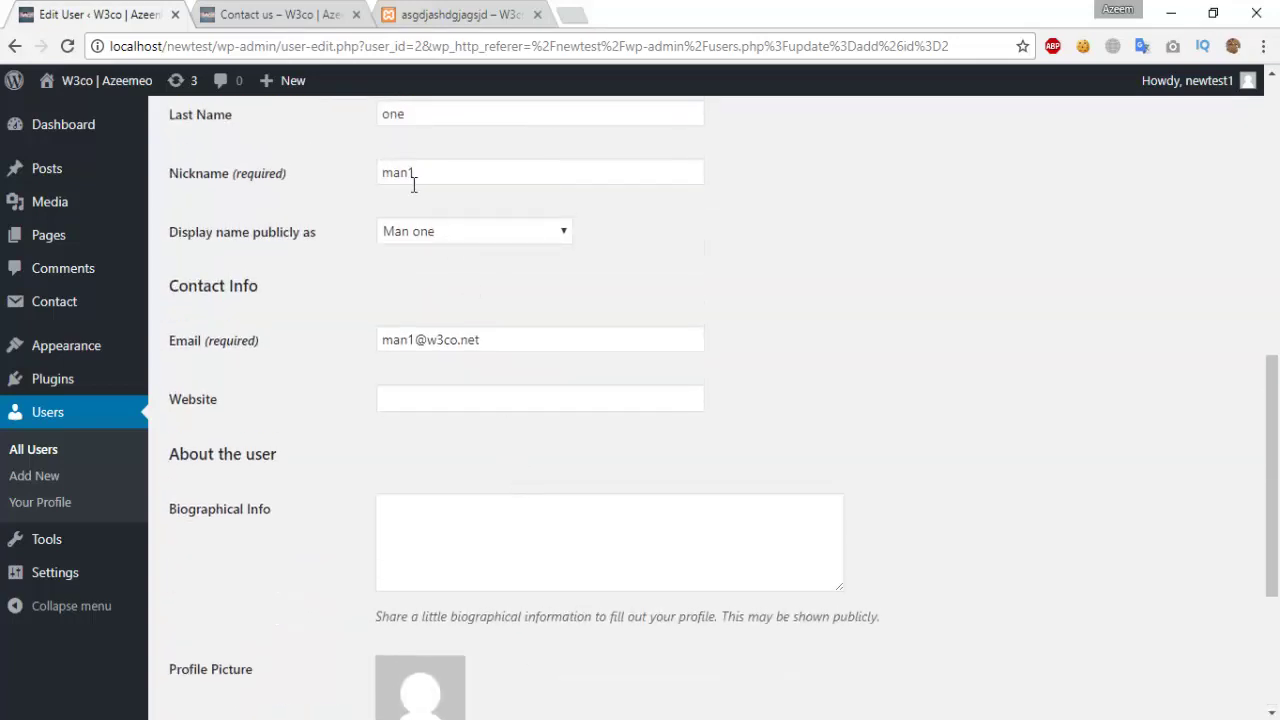
pyautogui.scroll(5, 410, 452)
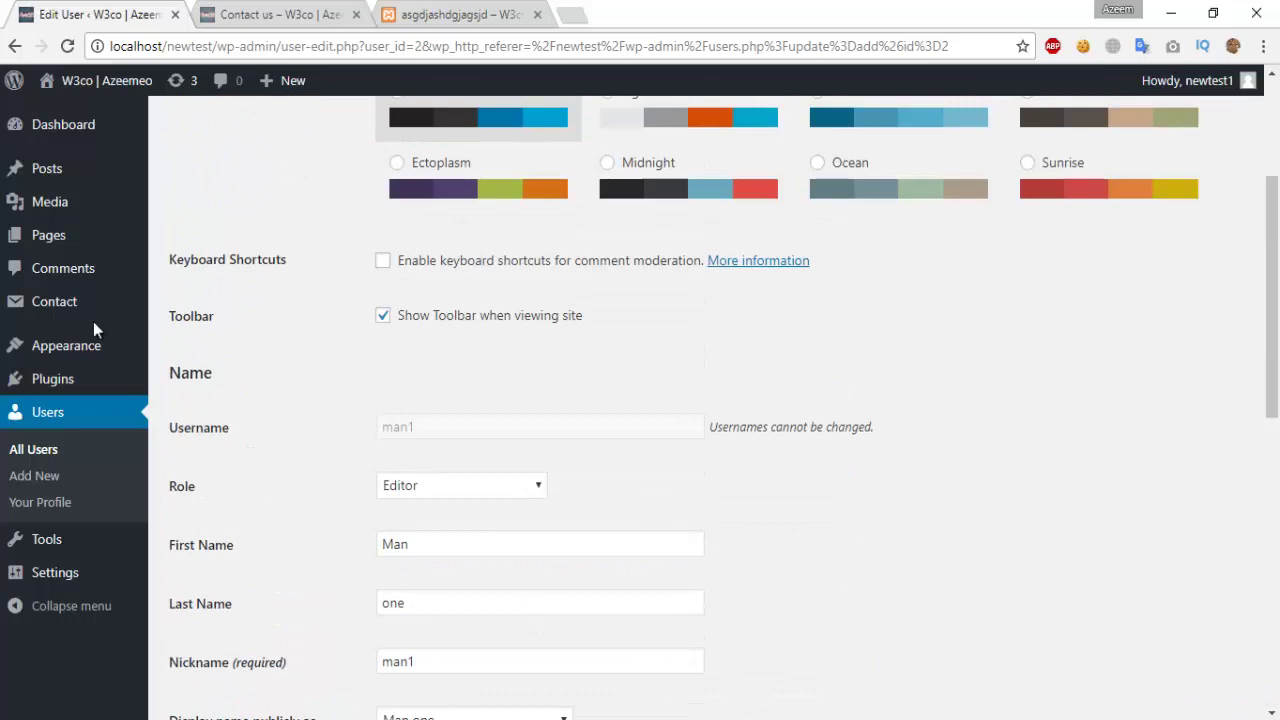
pyautogui.scroll(3, 209, 318)
pyautogui.click(8, 47)
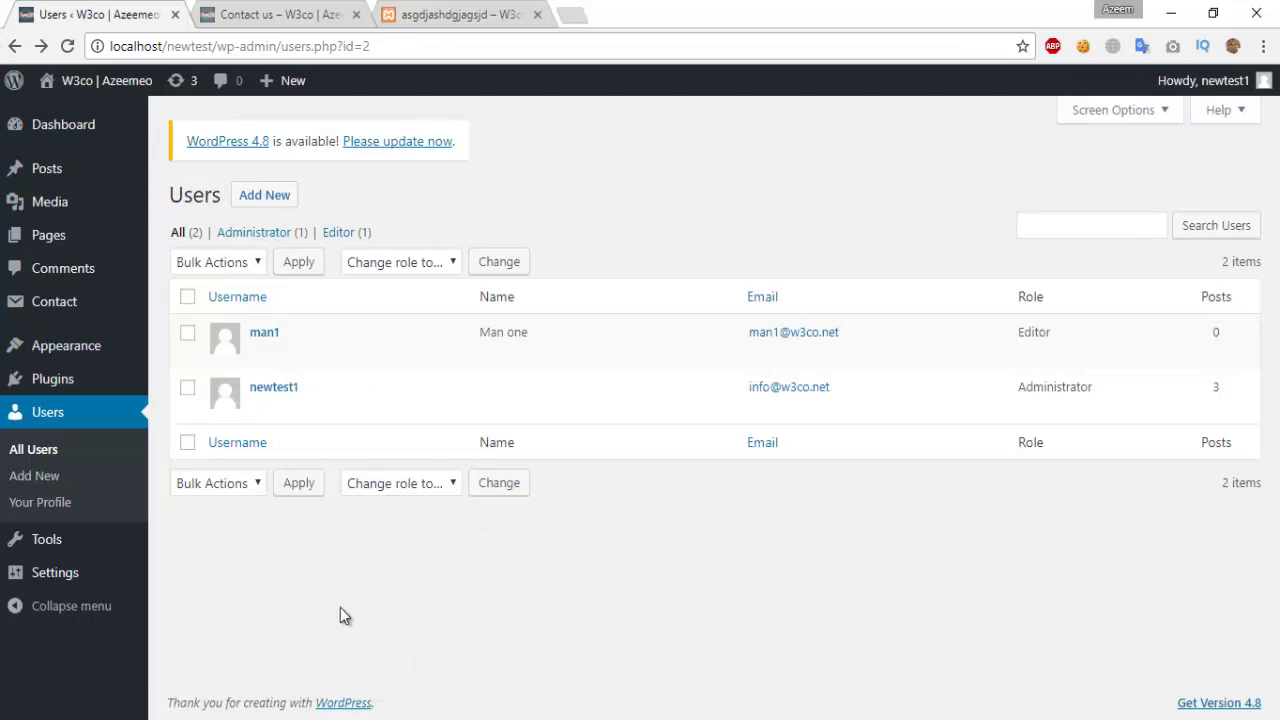
pyautogui.moveTo(89, 580)
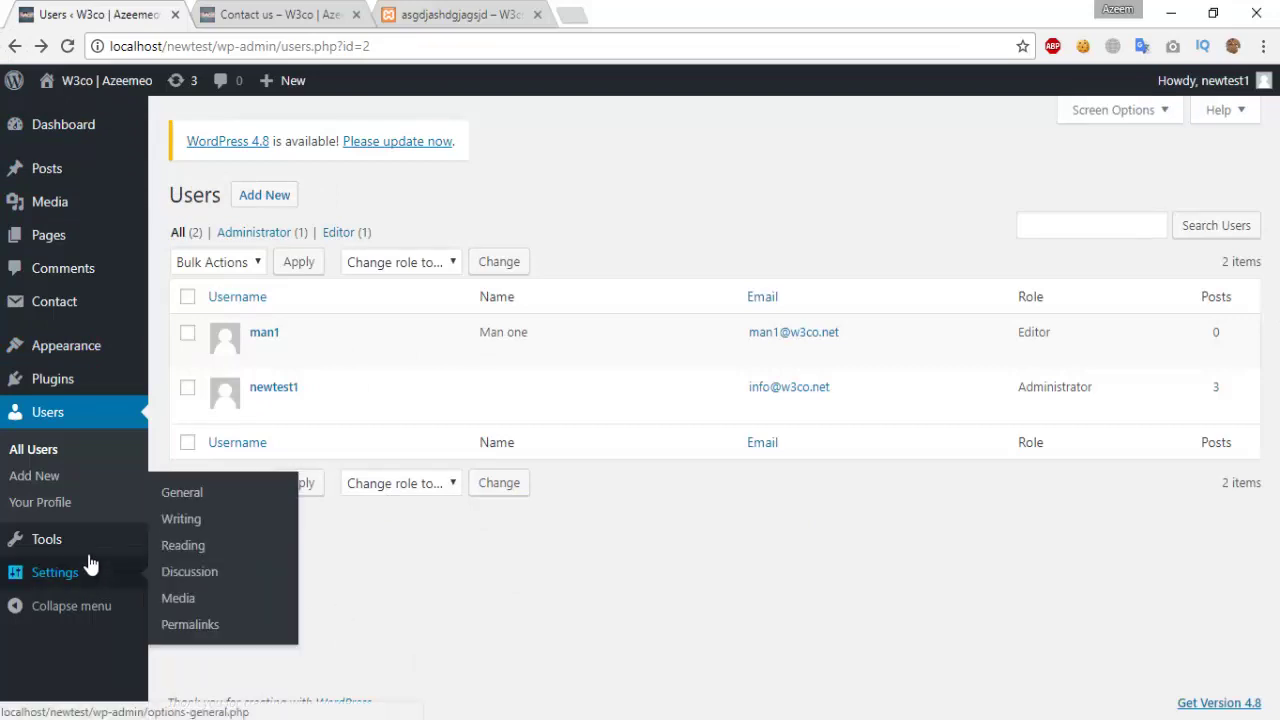
# Step: Browse the Tools, Import and Export pages, ending on General Settings
pyautogui.click(96, 545)
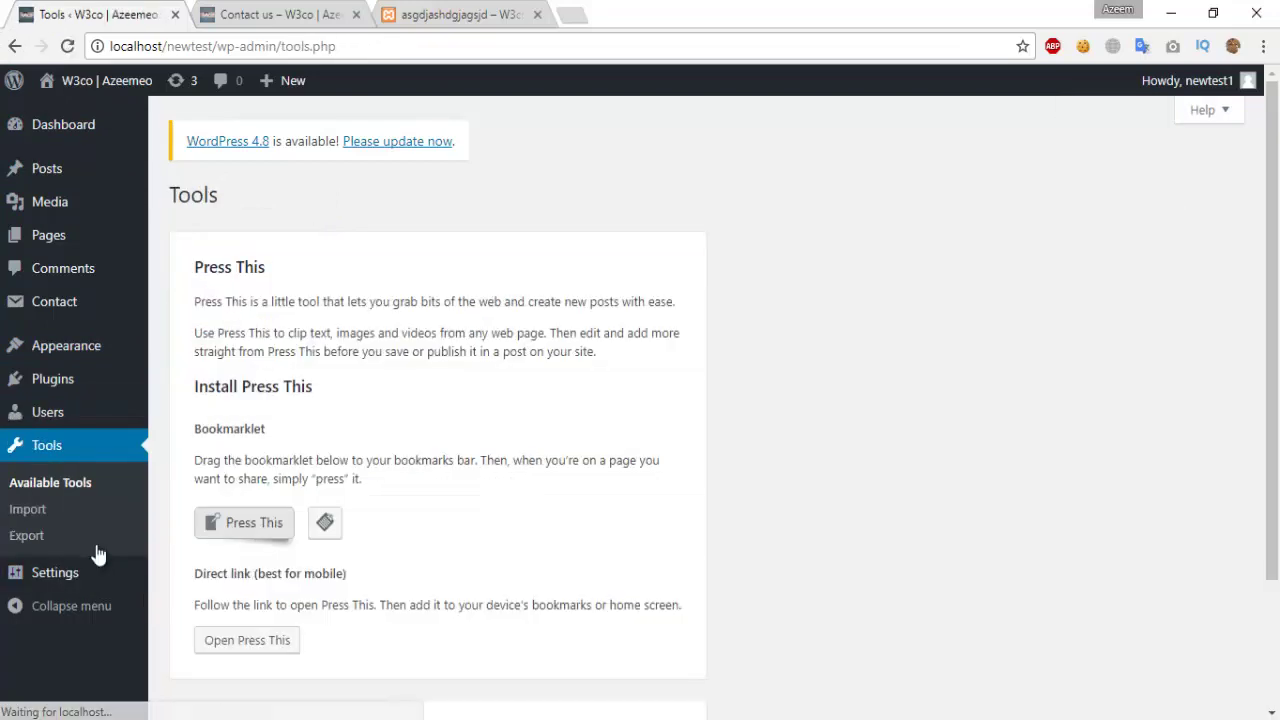
pyautogui.scroll(-2, 289, 331)
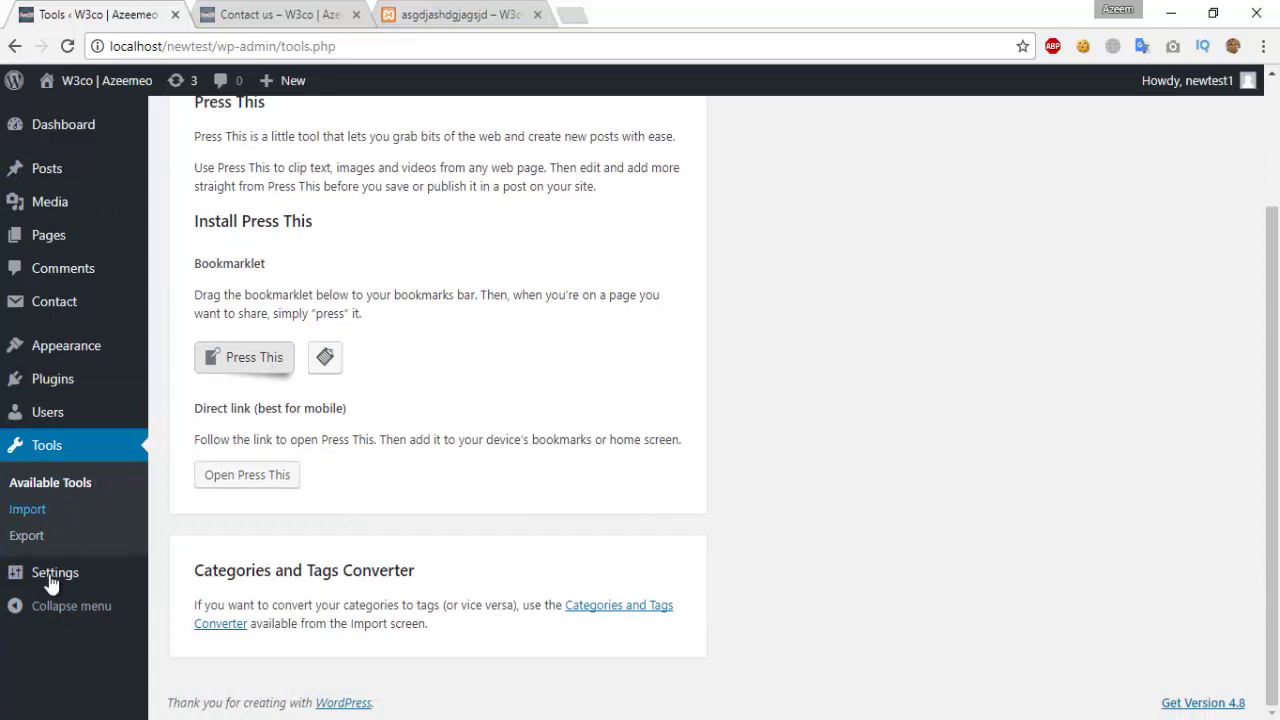
pyautogui.click(30, 511)
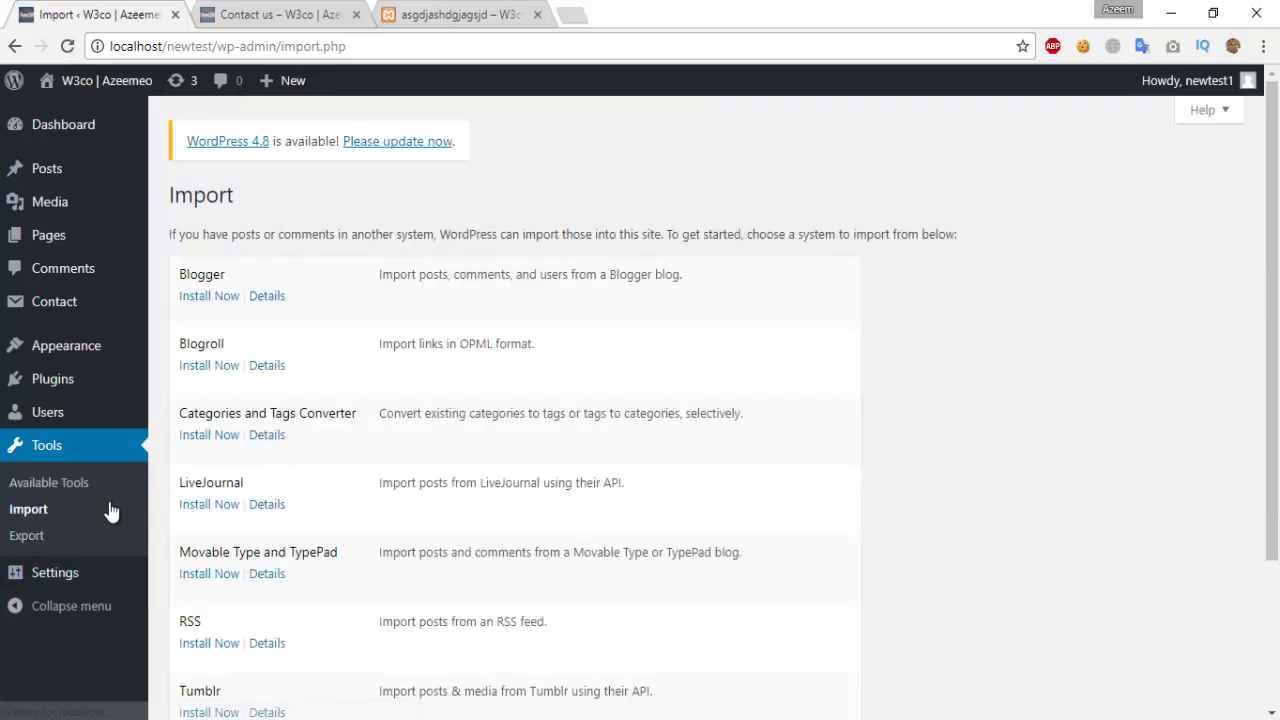
pyautogui.scroll(-2, 205, 312)
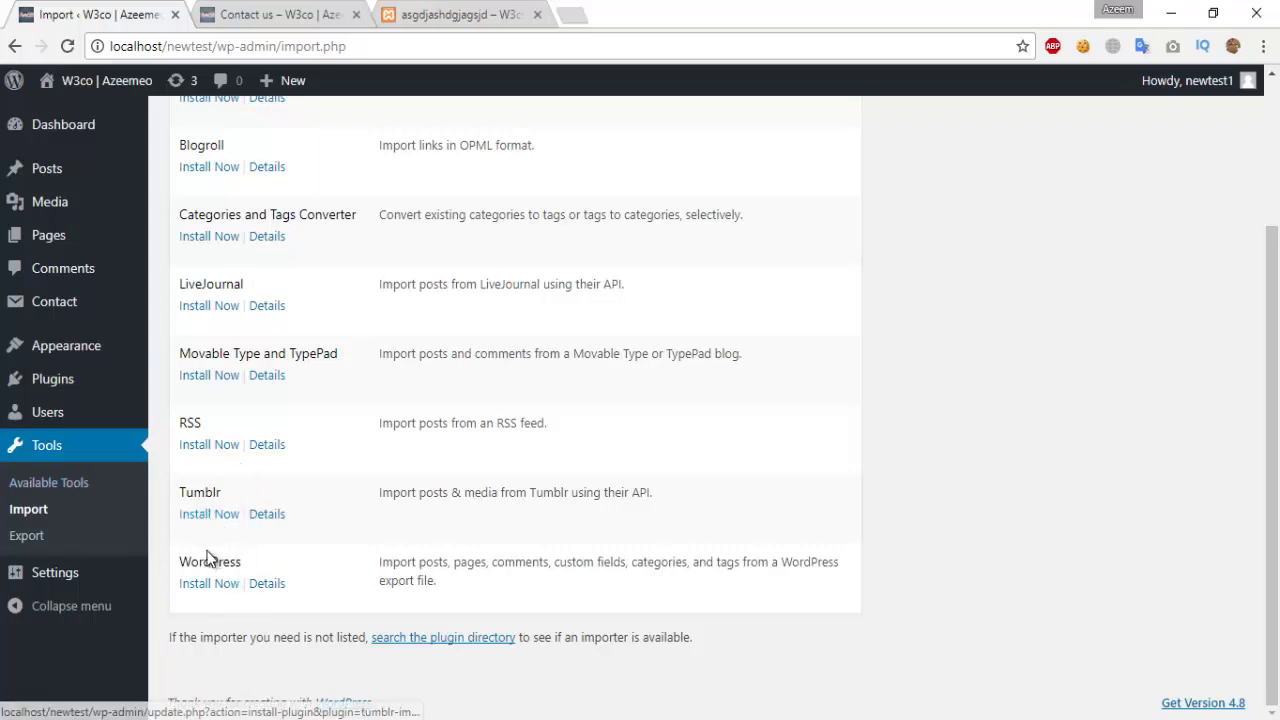
pyautogui.click(26, 540)
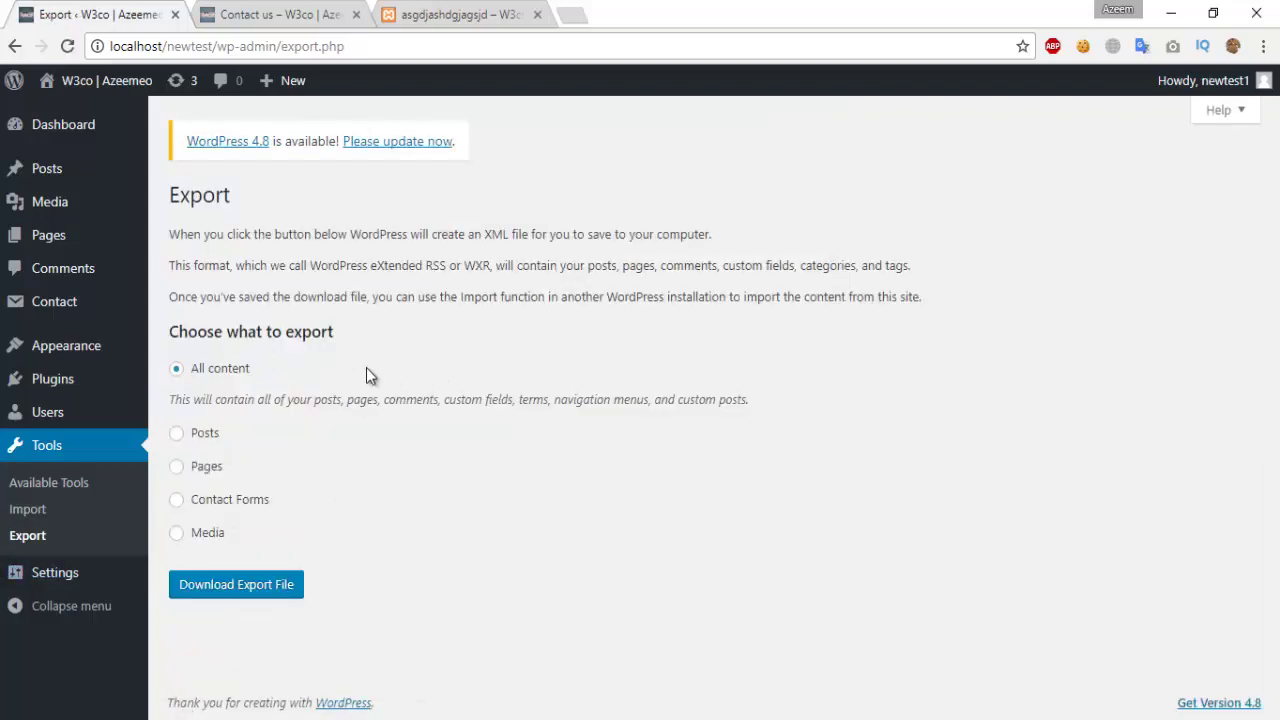
pyautogui.click(56, 576)
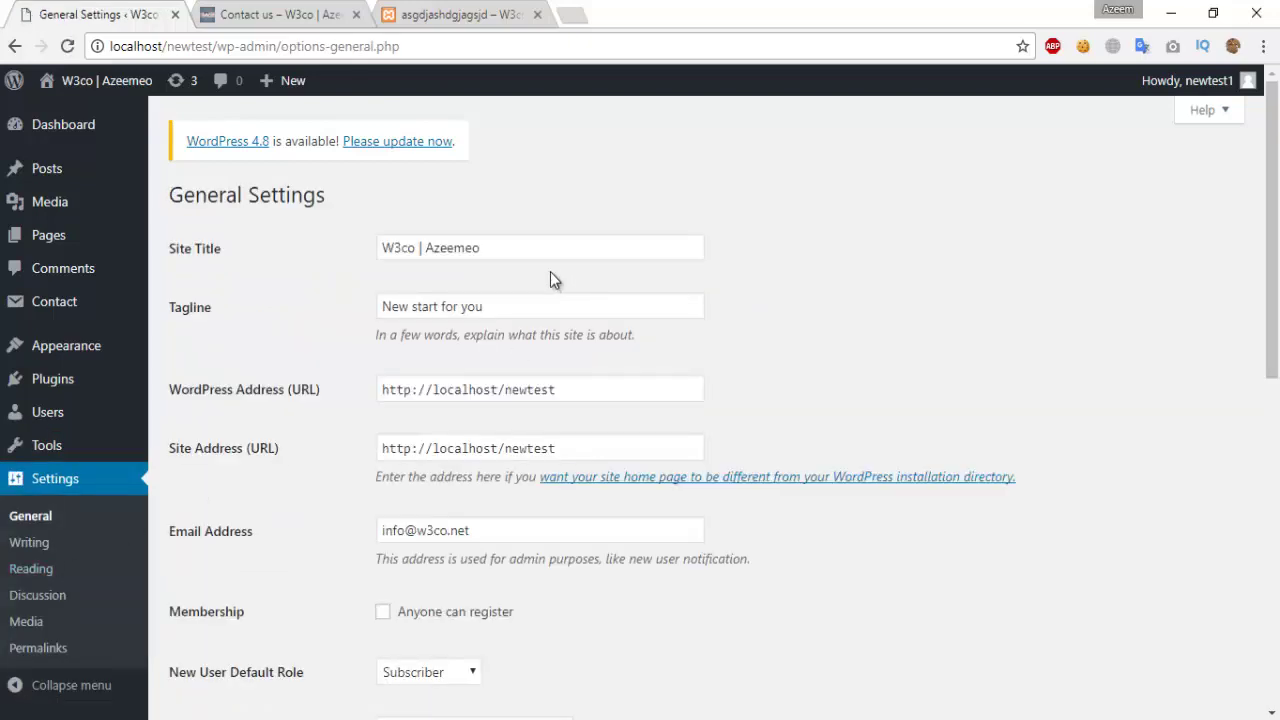
# Step: Select the Site Title and Tagline text in General Settings
pyautogui.click(500, 247)
pyautogui.moveTo(447, 247); pyautogui.dragTo(582, 437)
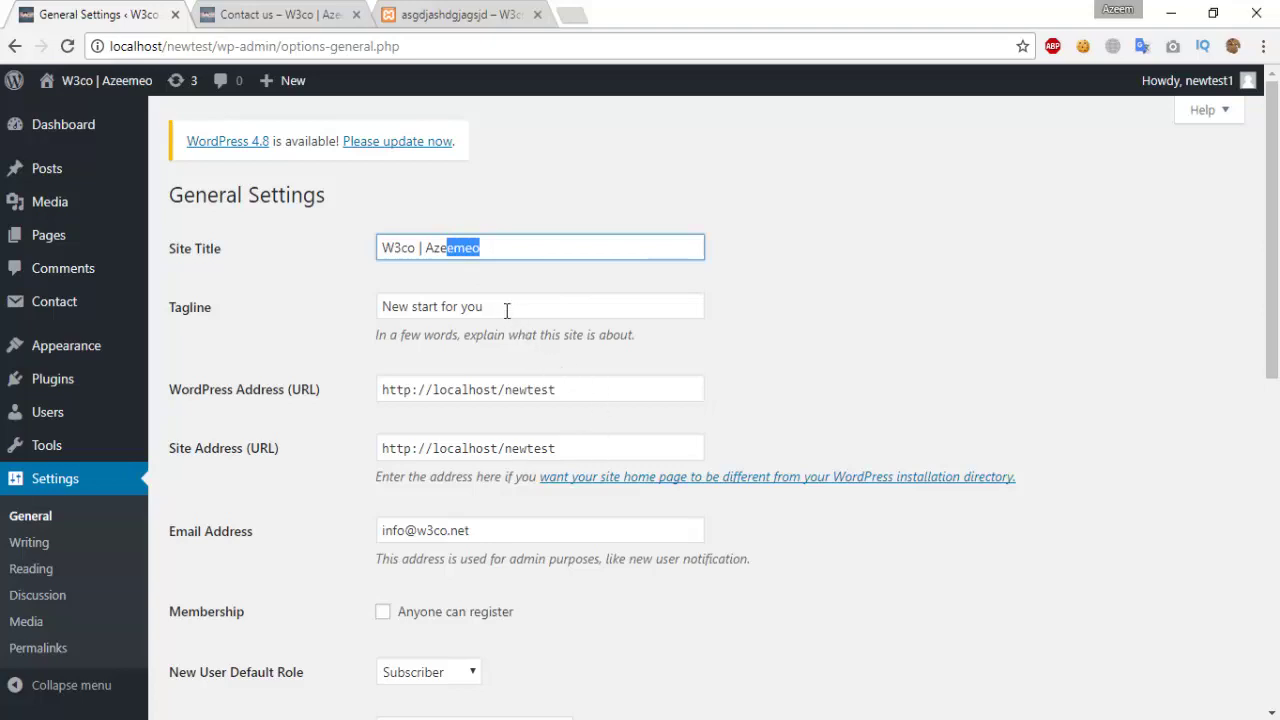
pyautogui.moveTo(490, 306); pyautogui.dragTo(378, 306)
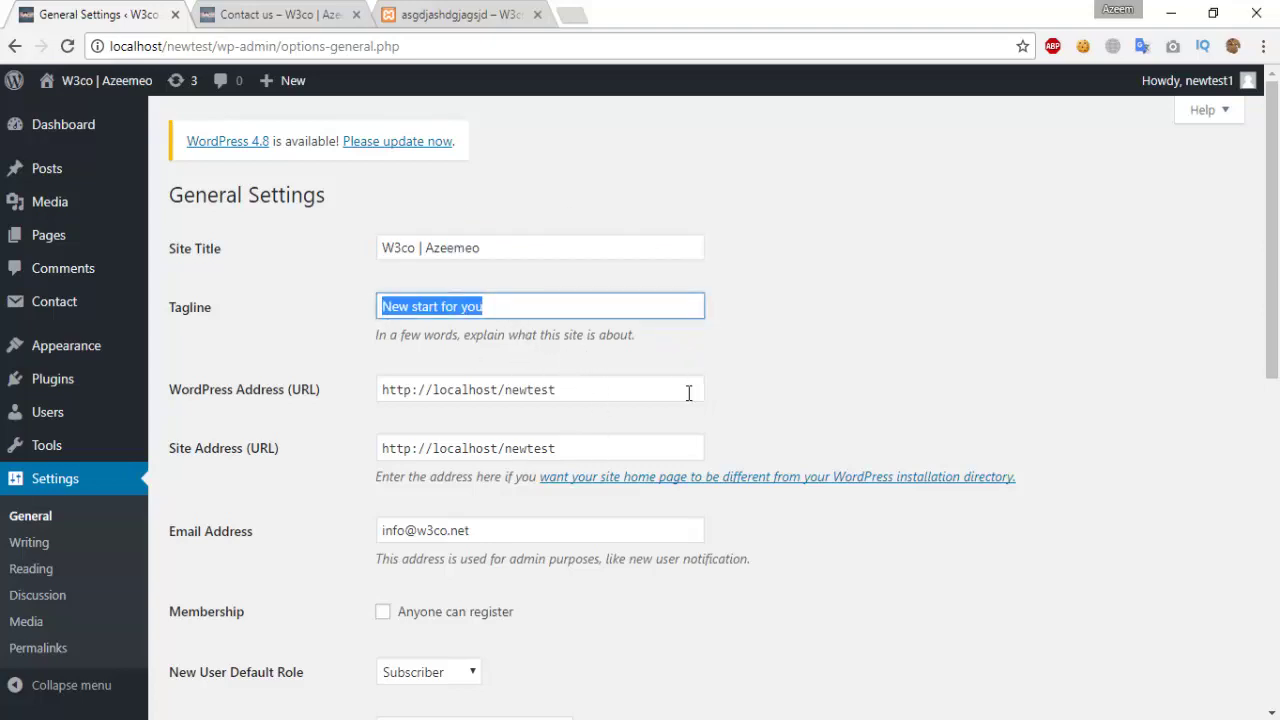
pyautogui.scroll(-3, 688, 393)
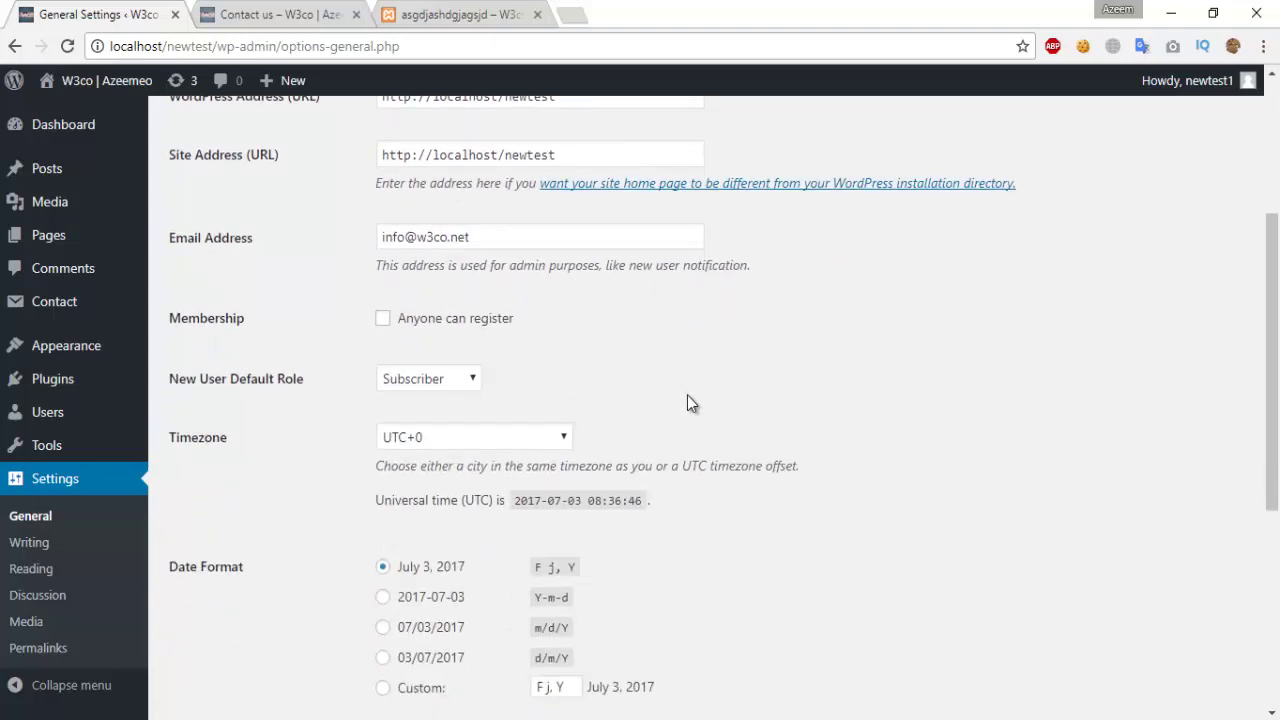
# Step: Change New User Default Role to Editor and save the general settings
pyautogui.moveTo(251, 388); pyautogui.dragTo(362, 398)
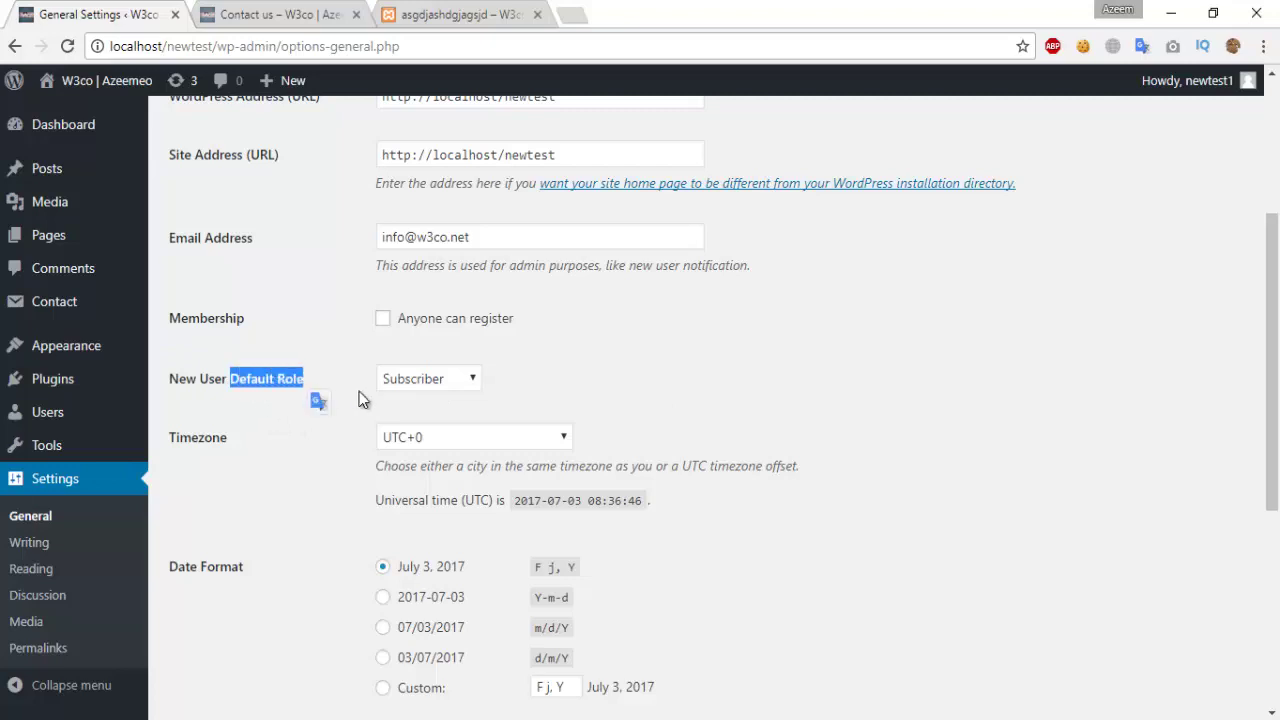
pyautogui.click(458, 381)
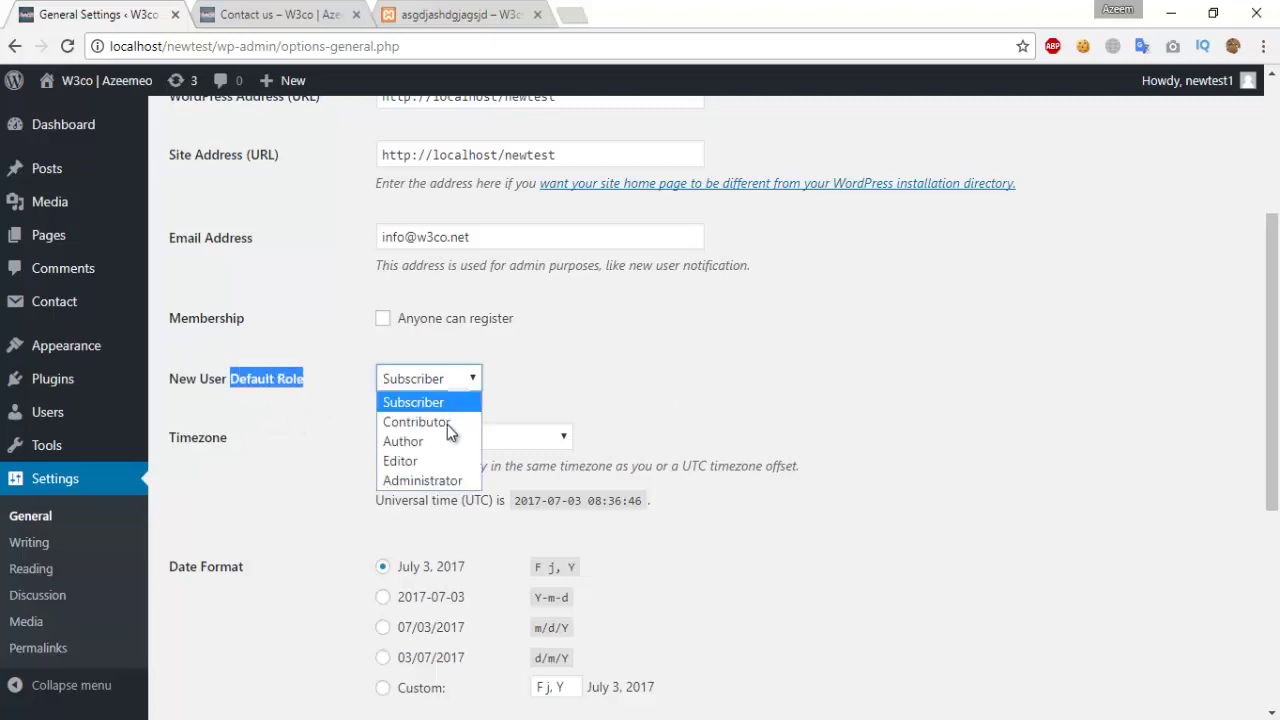
pyautogui.click(430, 461)
pyautogui.click(785, 370)
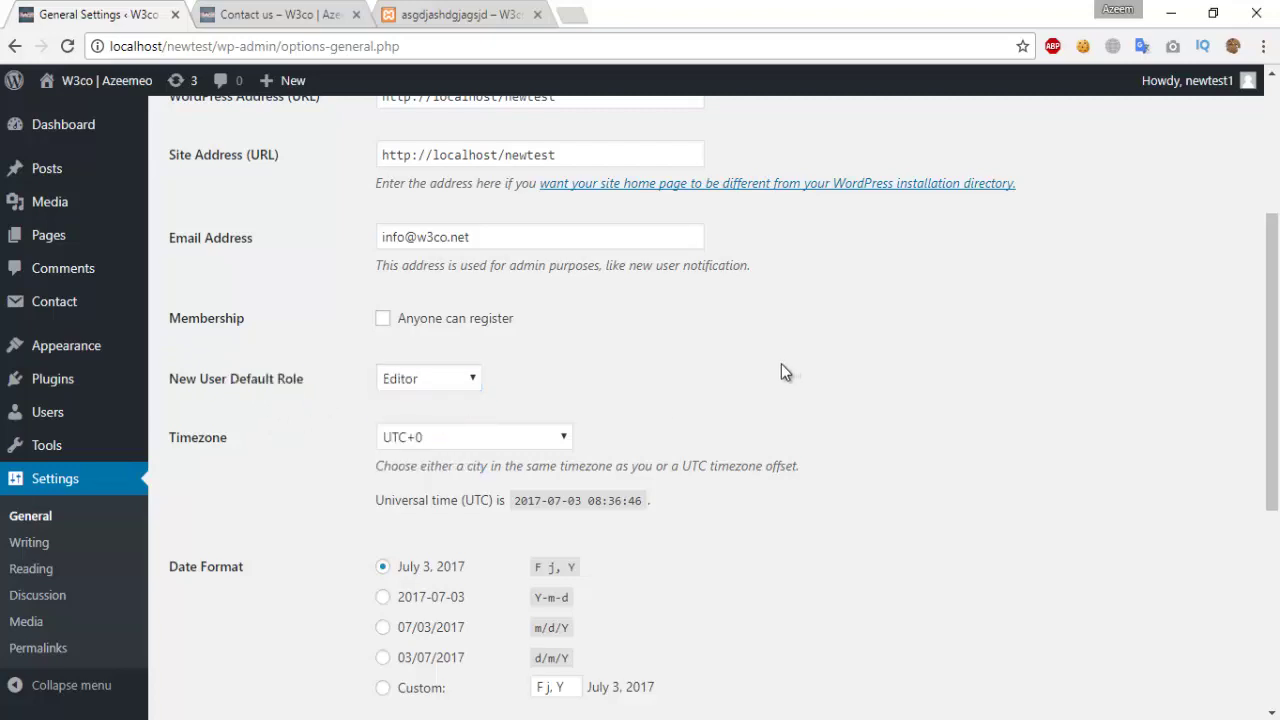
pyautogui.scroll(-5, 785, 381)
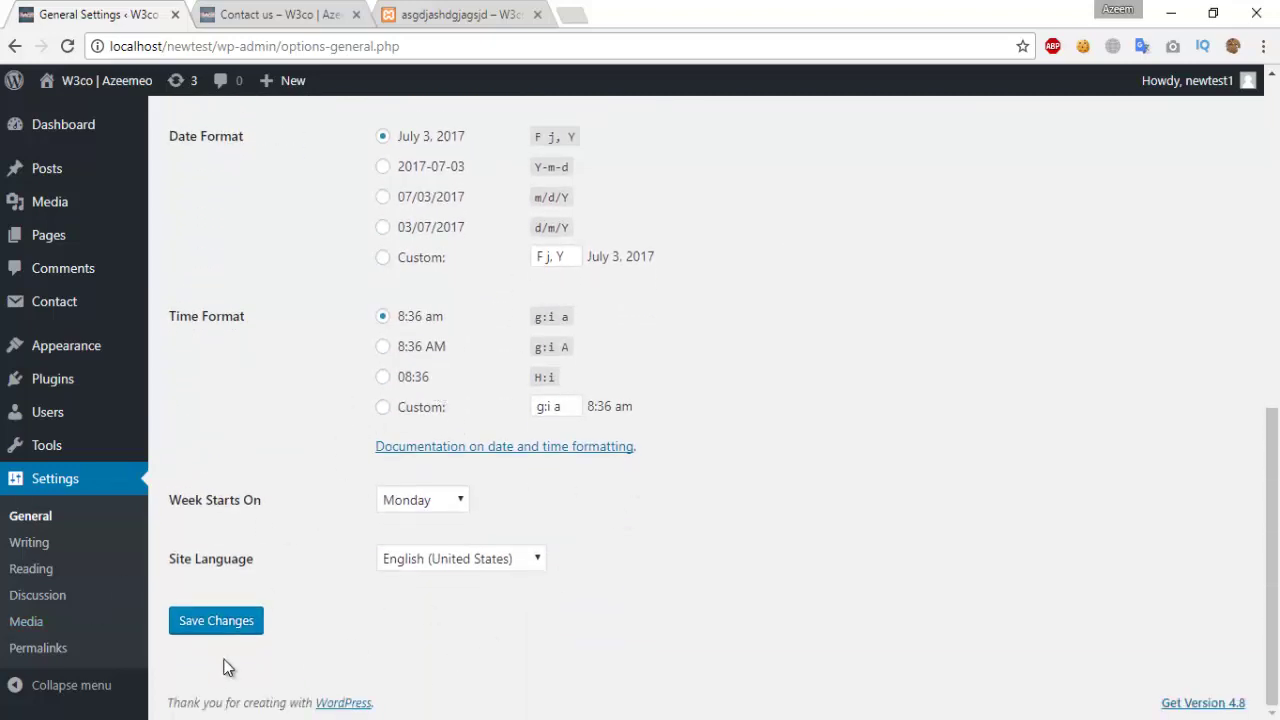
pyautogui.click(245, 620)
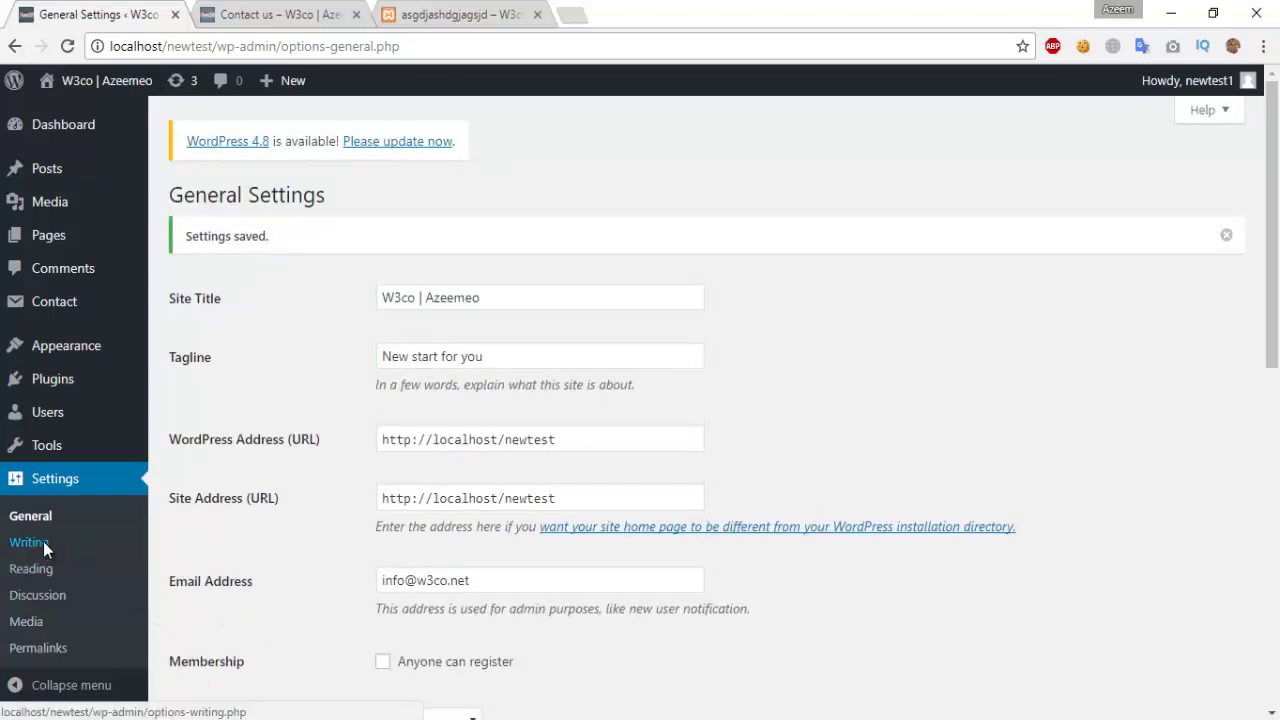
# Step: In Writing Settings, set Default Post Category to test1 and keep Standard post format
pyautogui.click(43, 541)
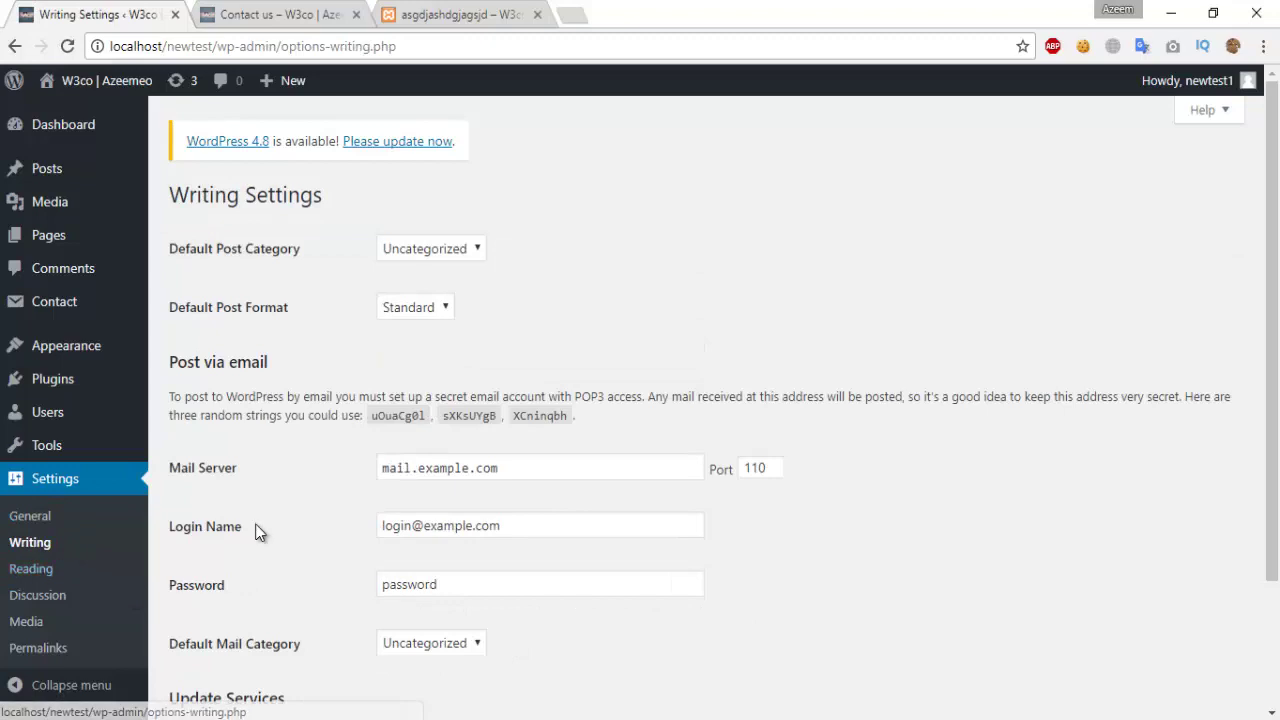
pyautogui.click(474, 249)
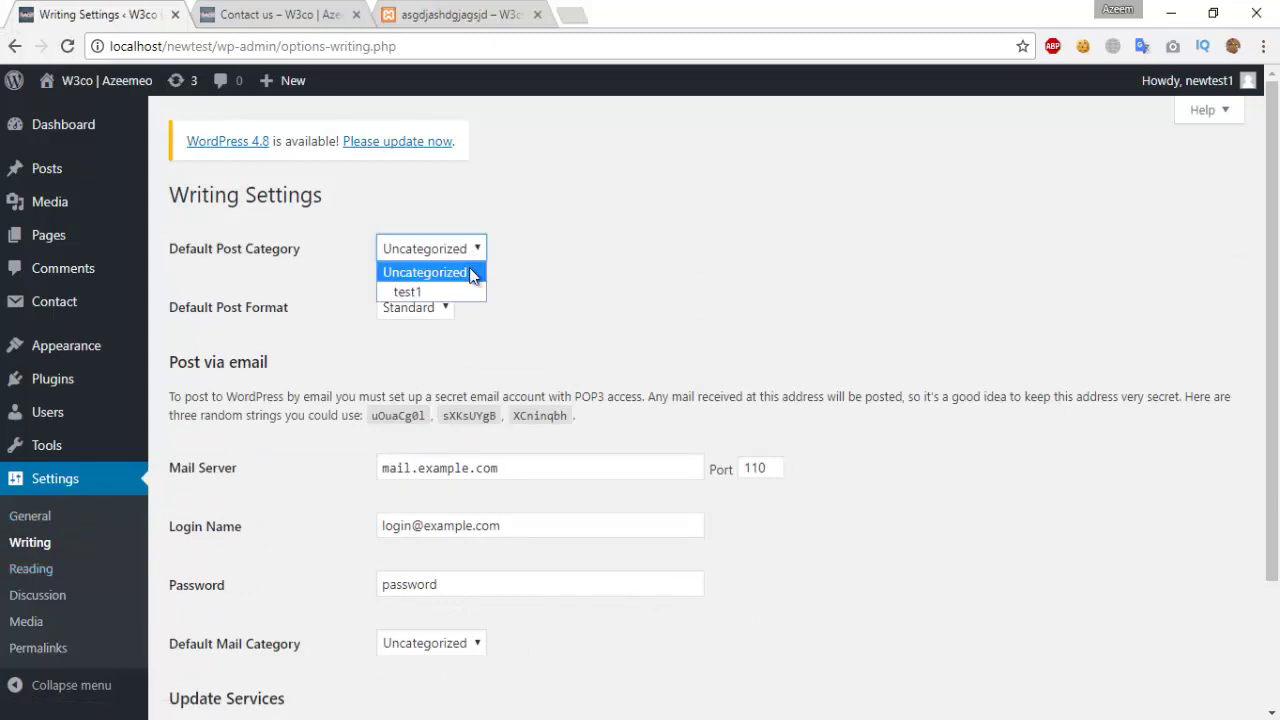
pyautogui.click(440, 297)
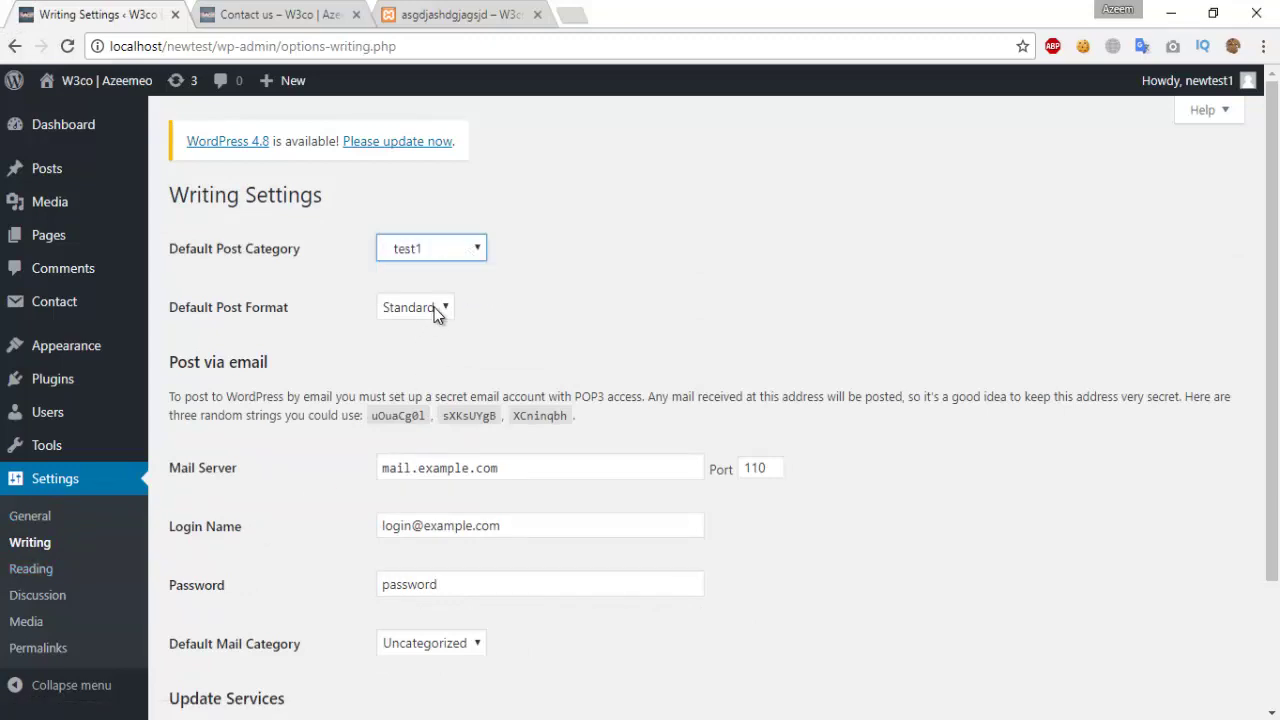
pyautogui.click(434, 307)
pyautogui.click(434, 307)
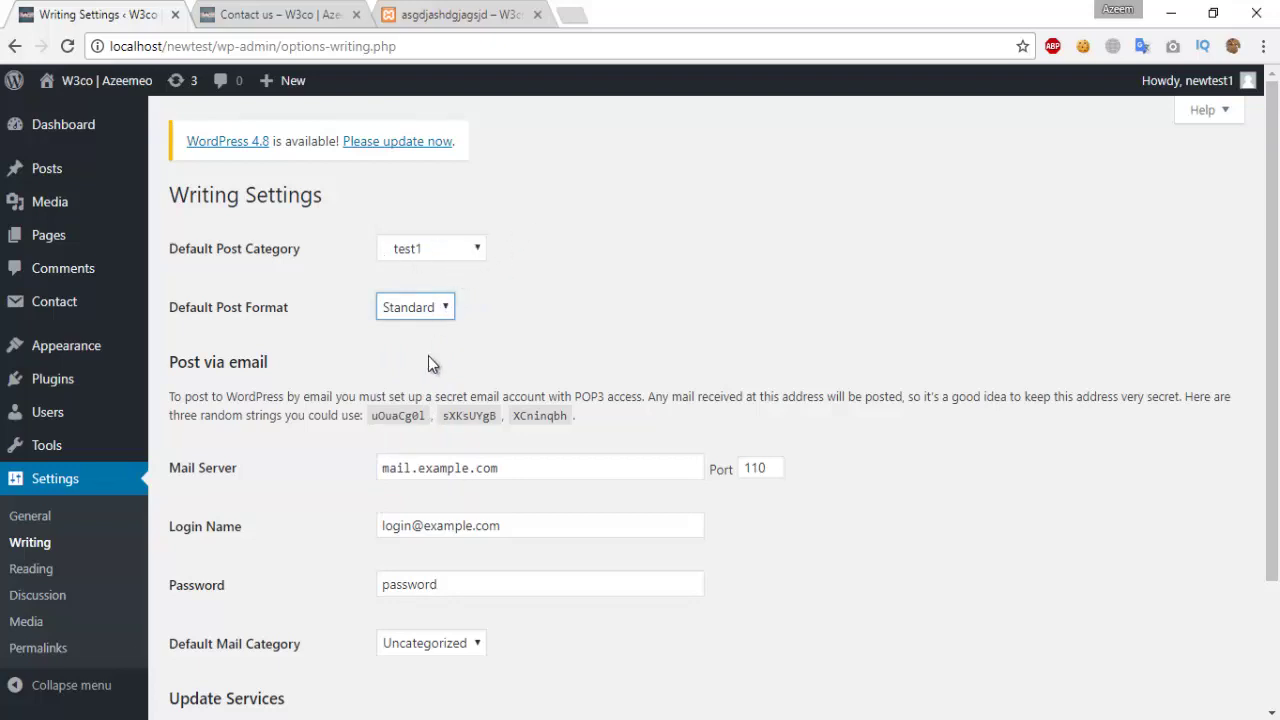
# Step: Keep Uncategorized as the mail category, save, and go to Reading Settings
pyautogui.scroll(-1, 428, 356)
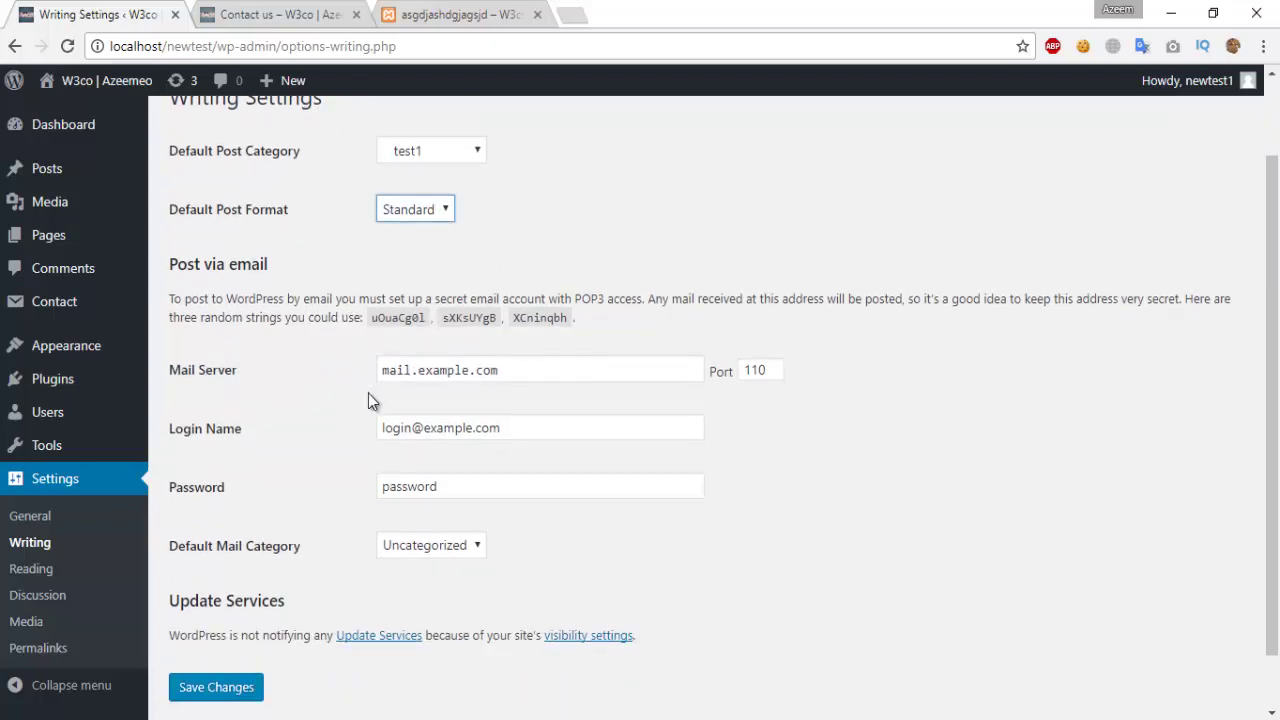
pyautogui.click(478, 548)
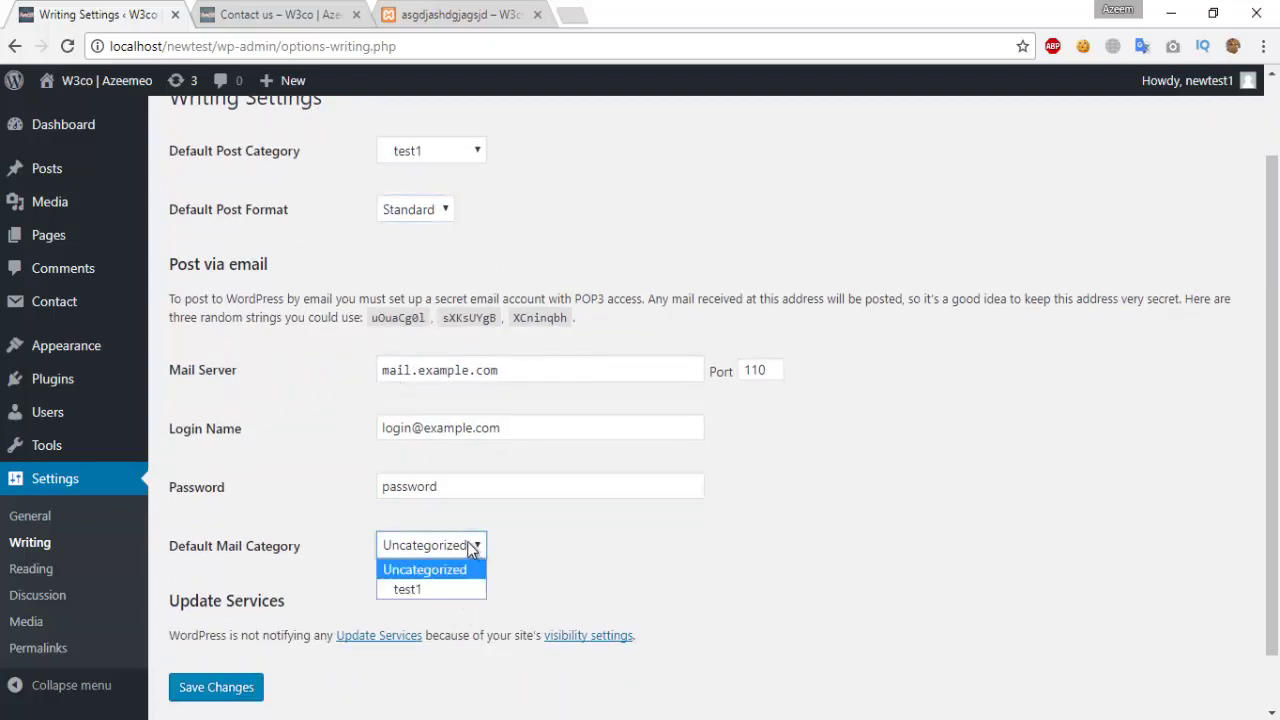
pyautogui.click(464, 558)
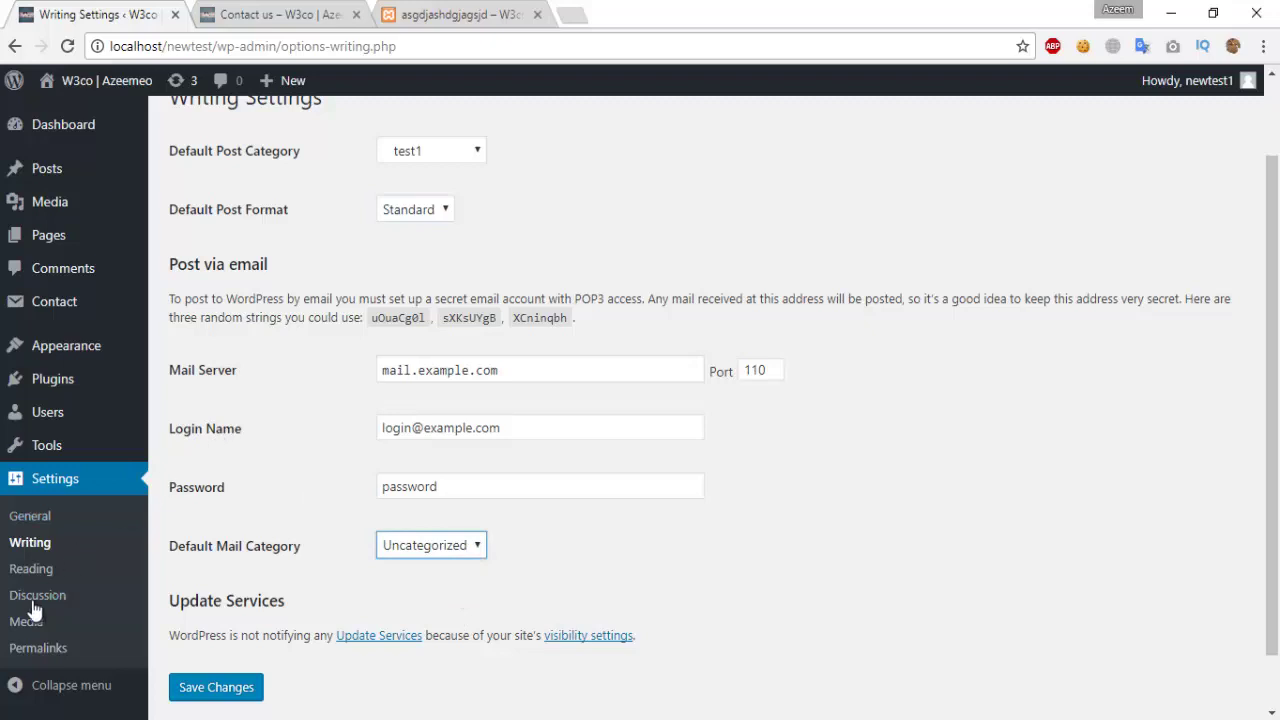
pyautogui.click(24, 572)
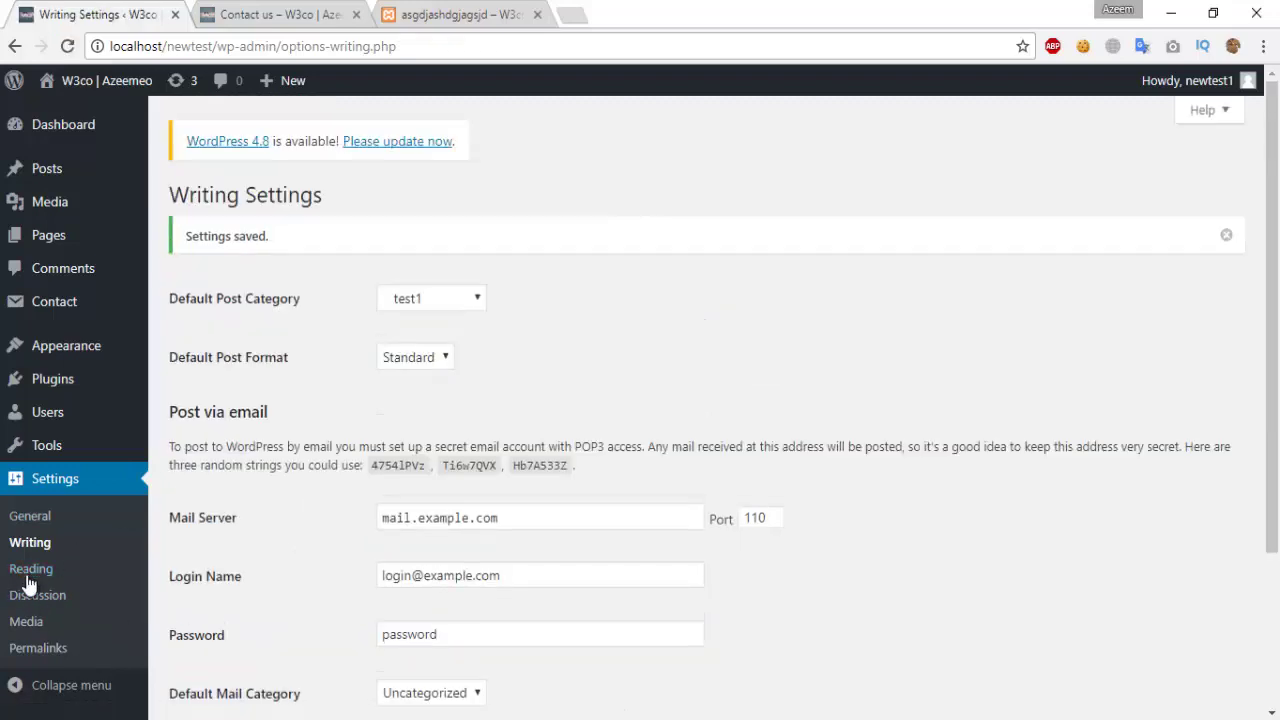
pyautogui.click(30, 572)
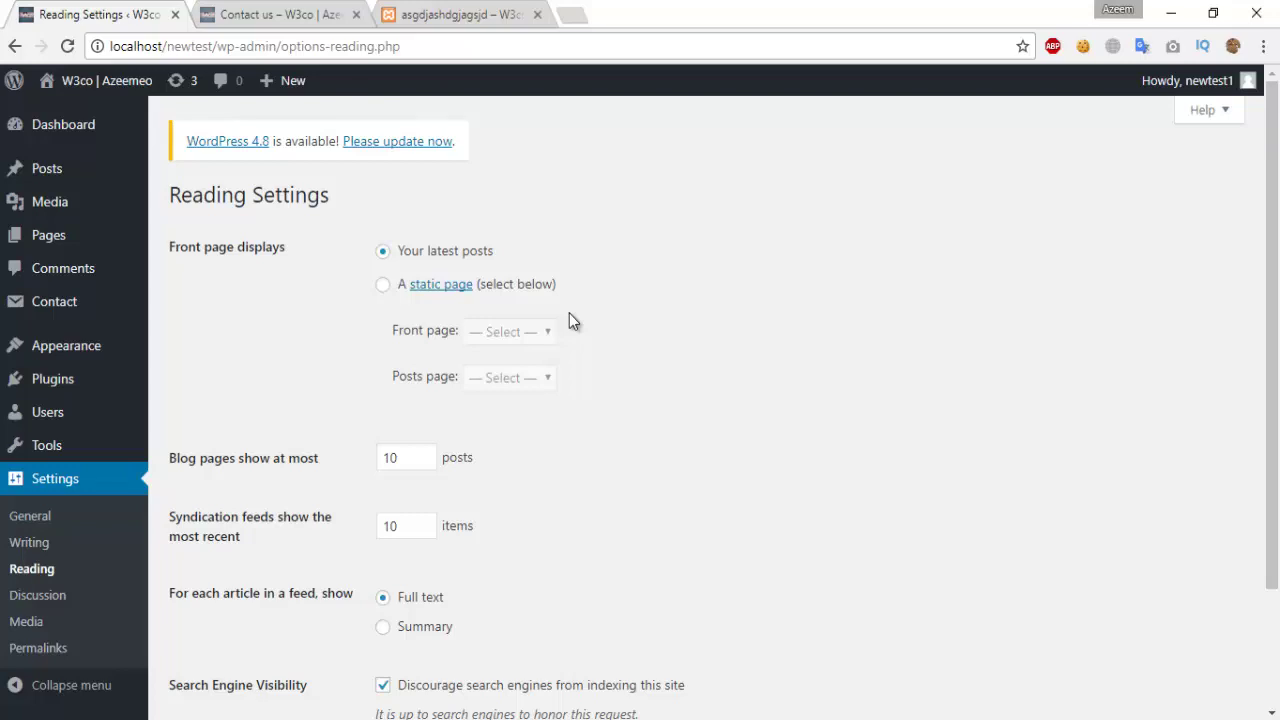
# Step: Try the static front page option in Reading Settings without picking a page
pyautogui.click(383, 284)
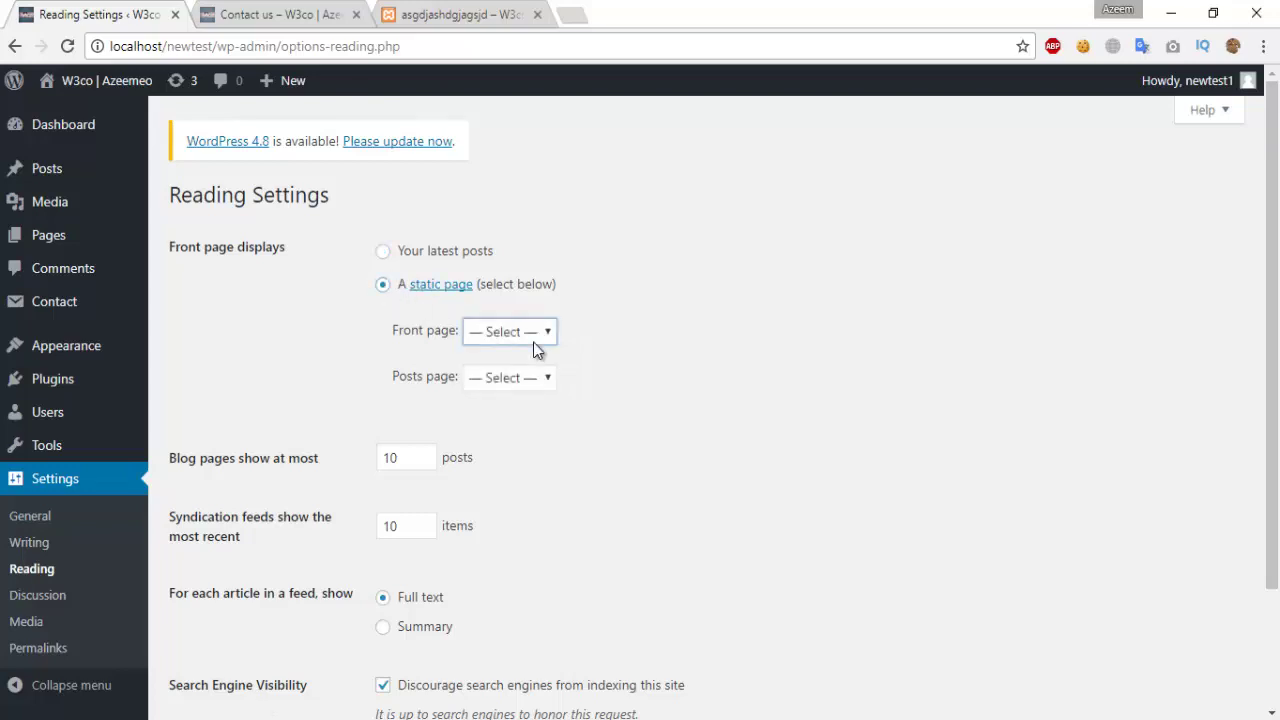
pyautogui.click(533, 338)
pyautogui.click(537, 333)
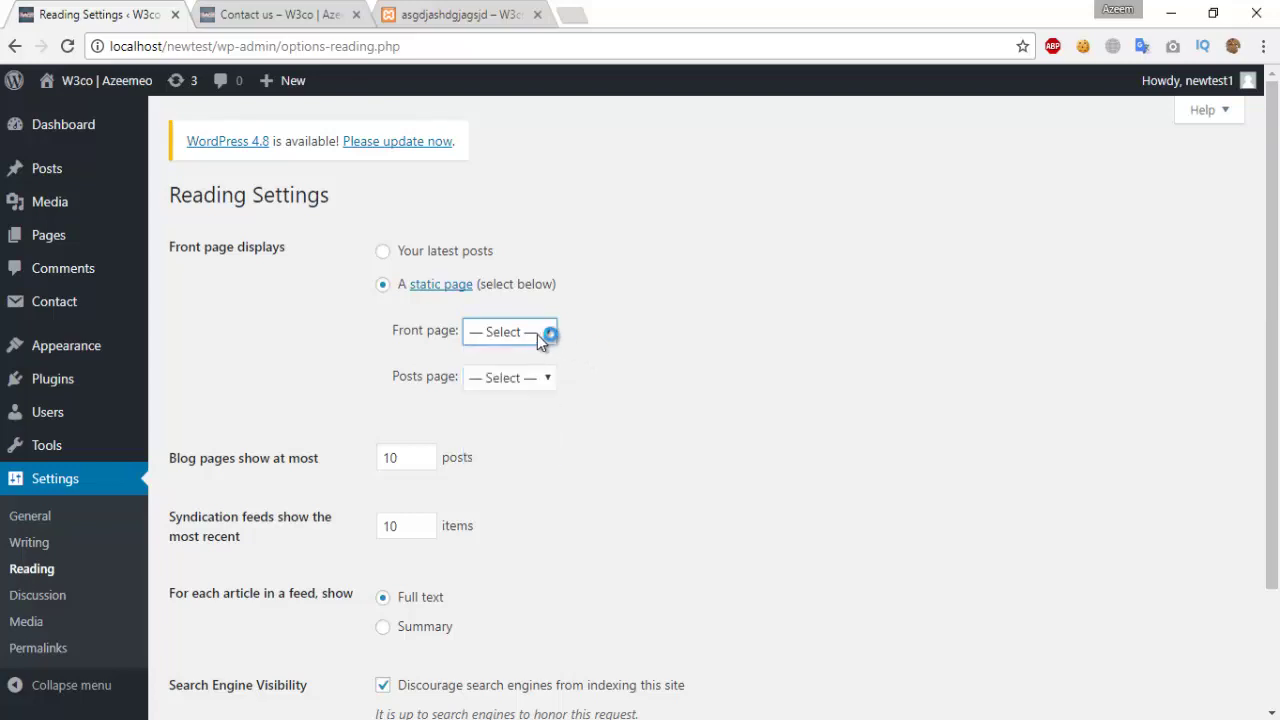
pyautogui.scroll(-3, 550, 454)
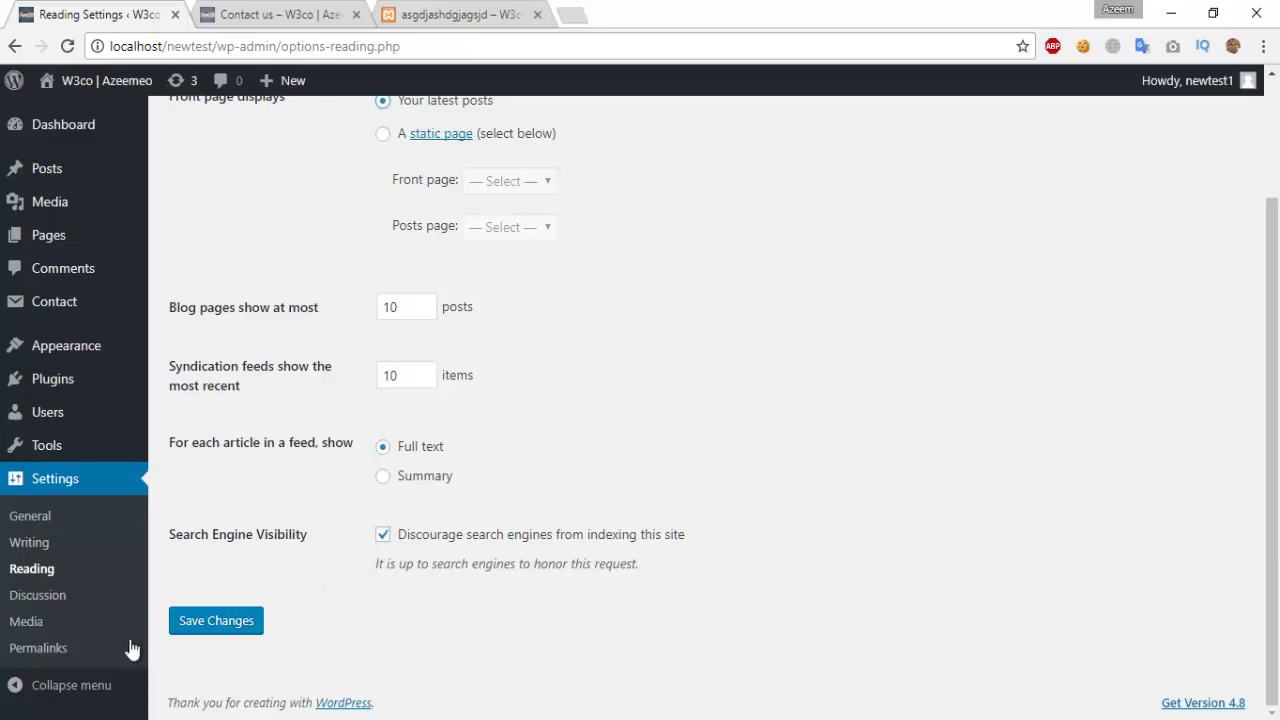
# Step: Look through the Discussion and Media settings, then go to Permalinks
pyautogui.click(49, 600)
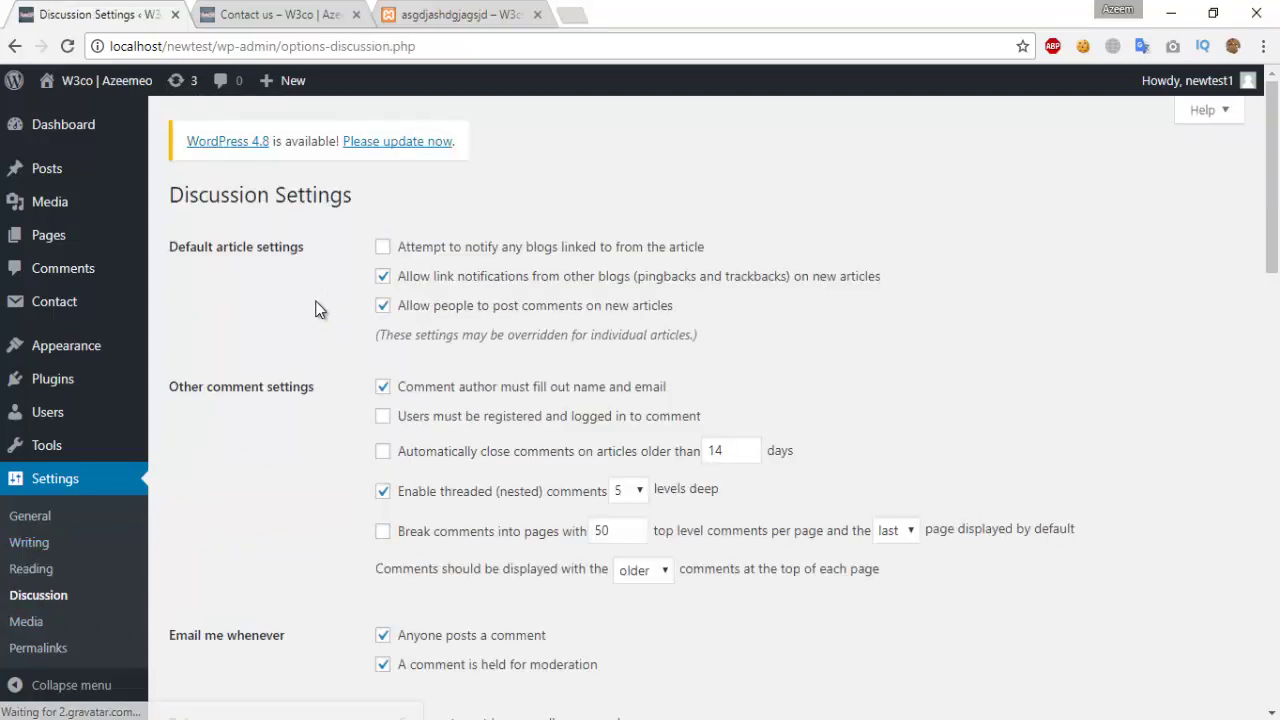
pyautogui.scroll(-4, 320, 303)
pyautogui.scroll(-5, 318, 309)
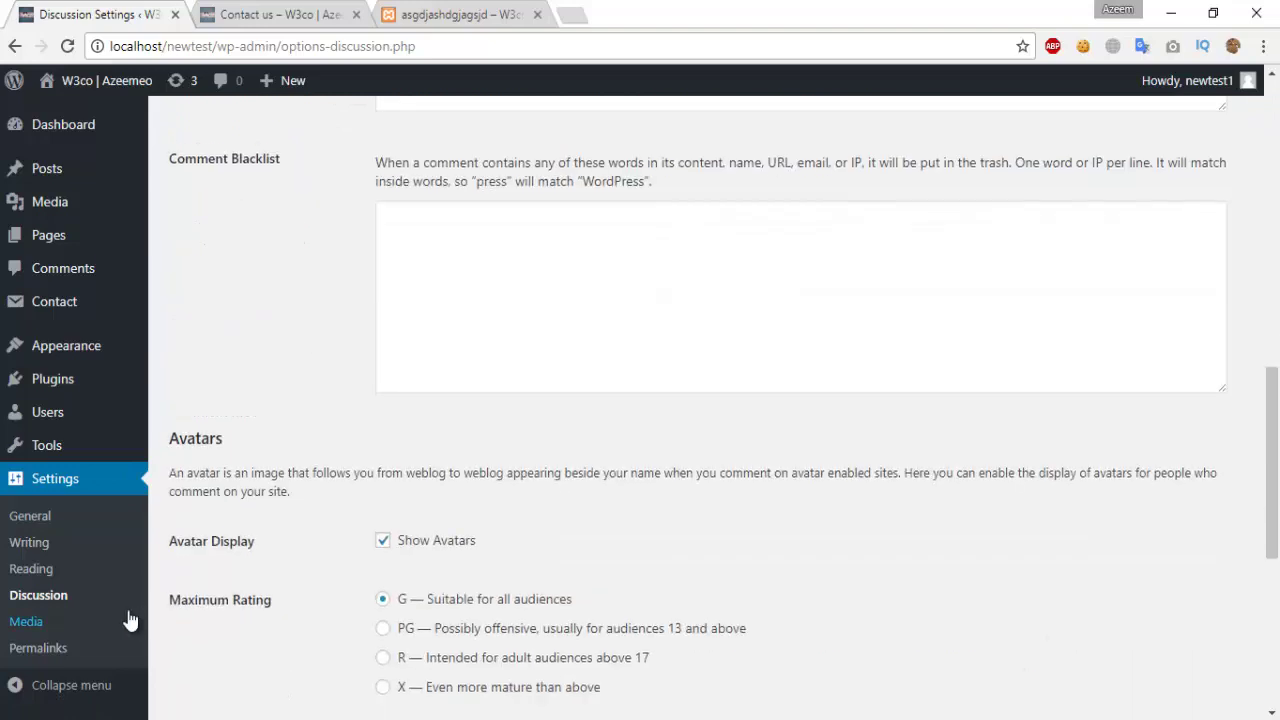
pyautogui.click(39, 621)
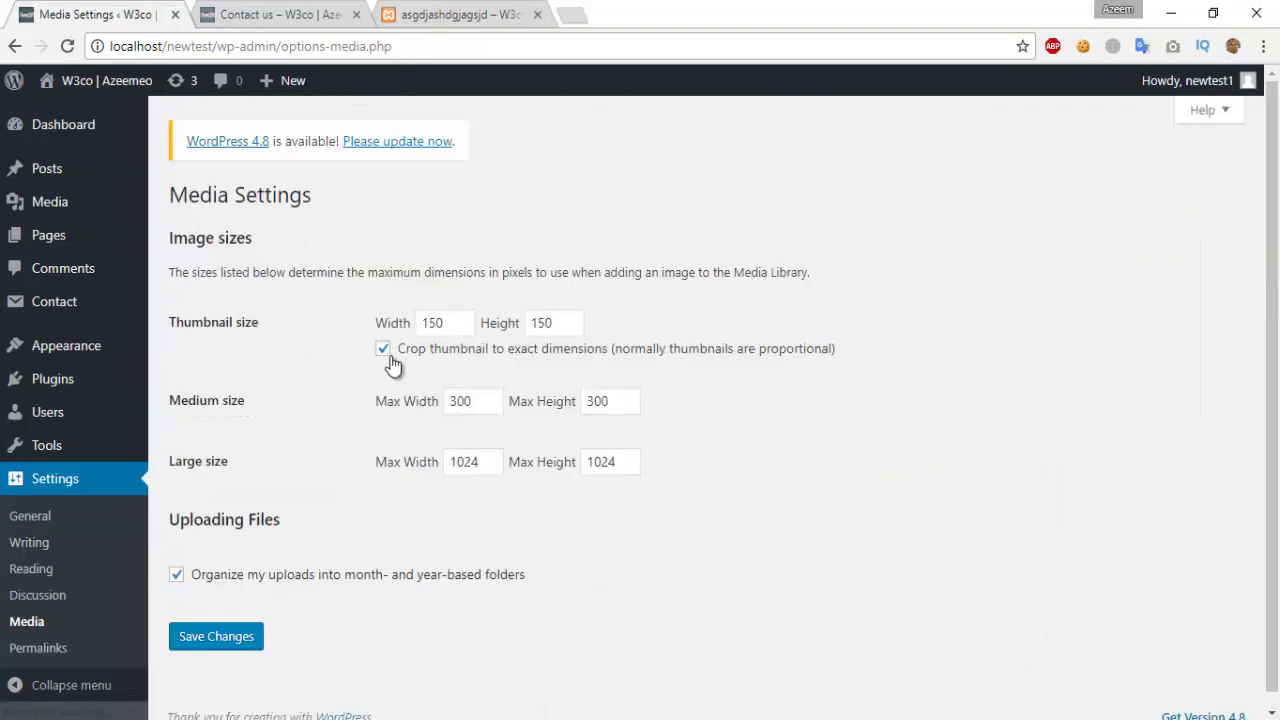
pyautogui.click(38, 648)
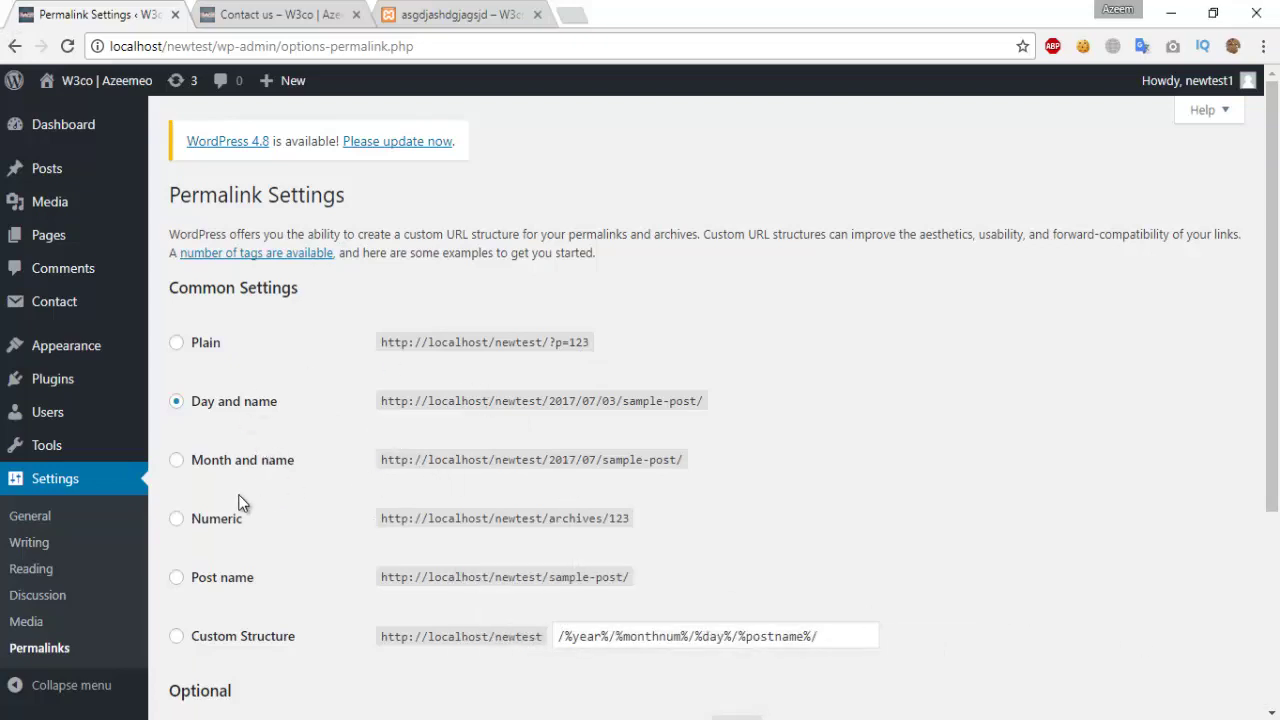
# Step: Collapse the admin sidebar to icons only and expand it again
pyautogui.scroll(-3, 240, 477)
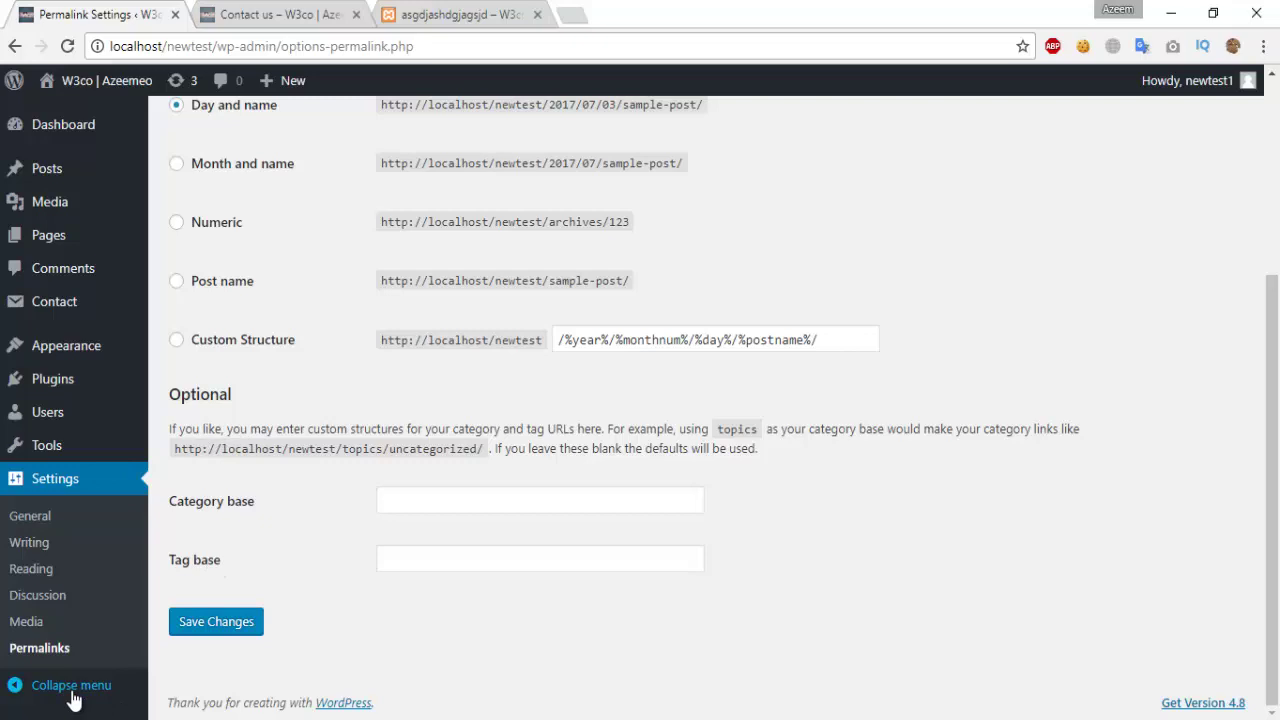
pyautogui.click(38, 686)
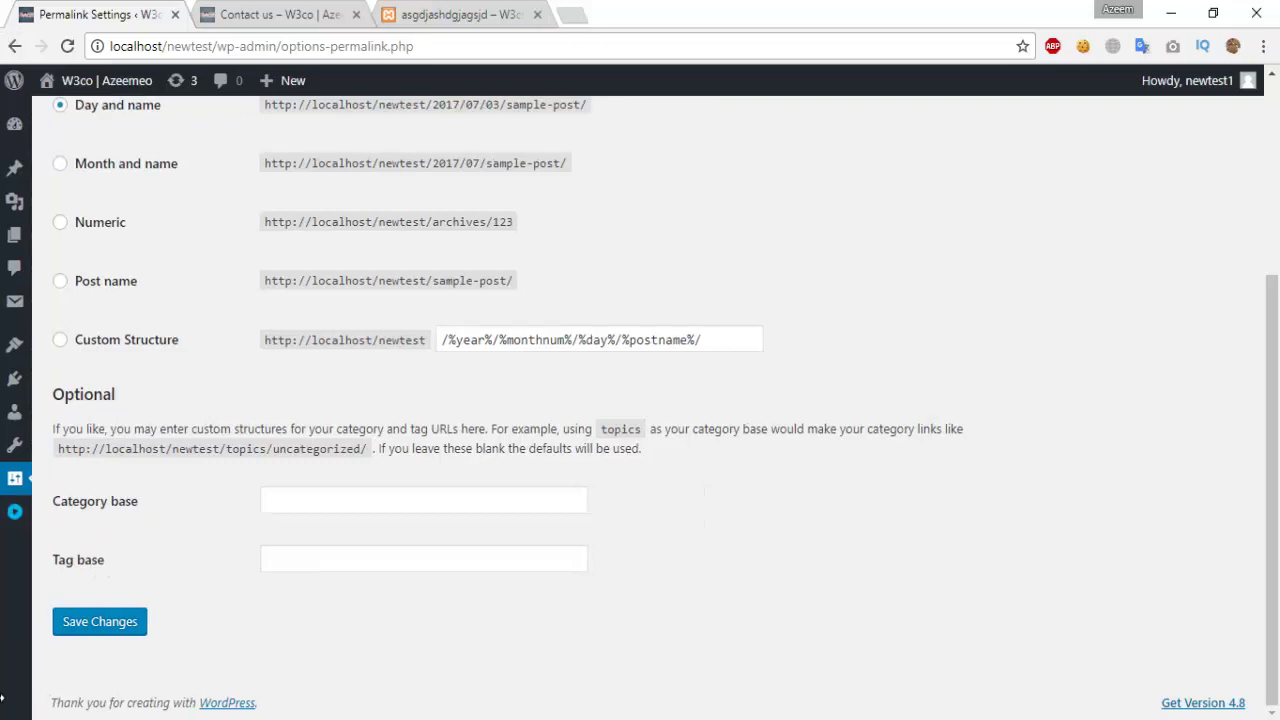
pyautogui.click(10, 513)
pyautogui.scroll(3, 15, 300)
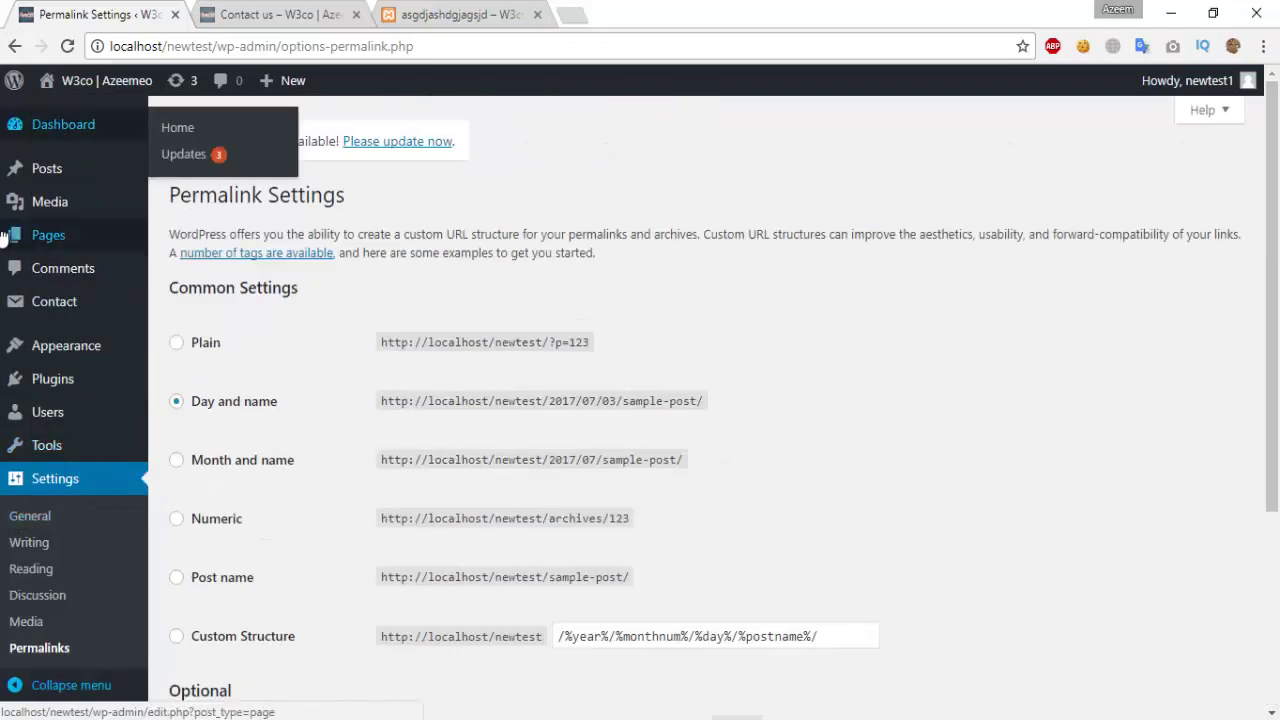
# Step: Check General Settings, then view the live site's 'W3CO | Azeemeo' home page
pyautogui.click(272, 14)
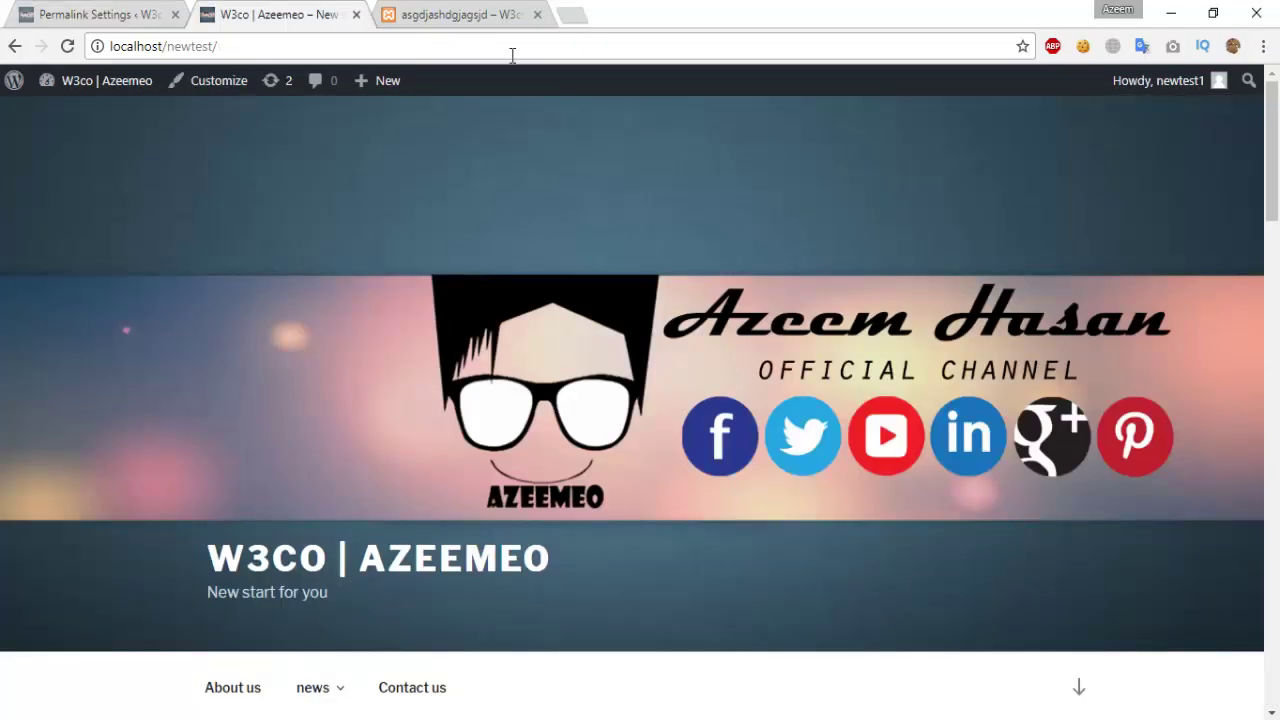
pyautogui.click(77, 10)
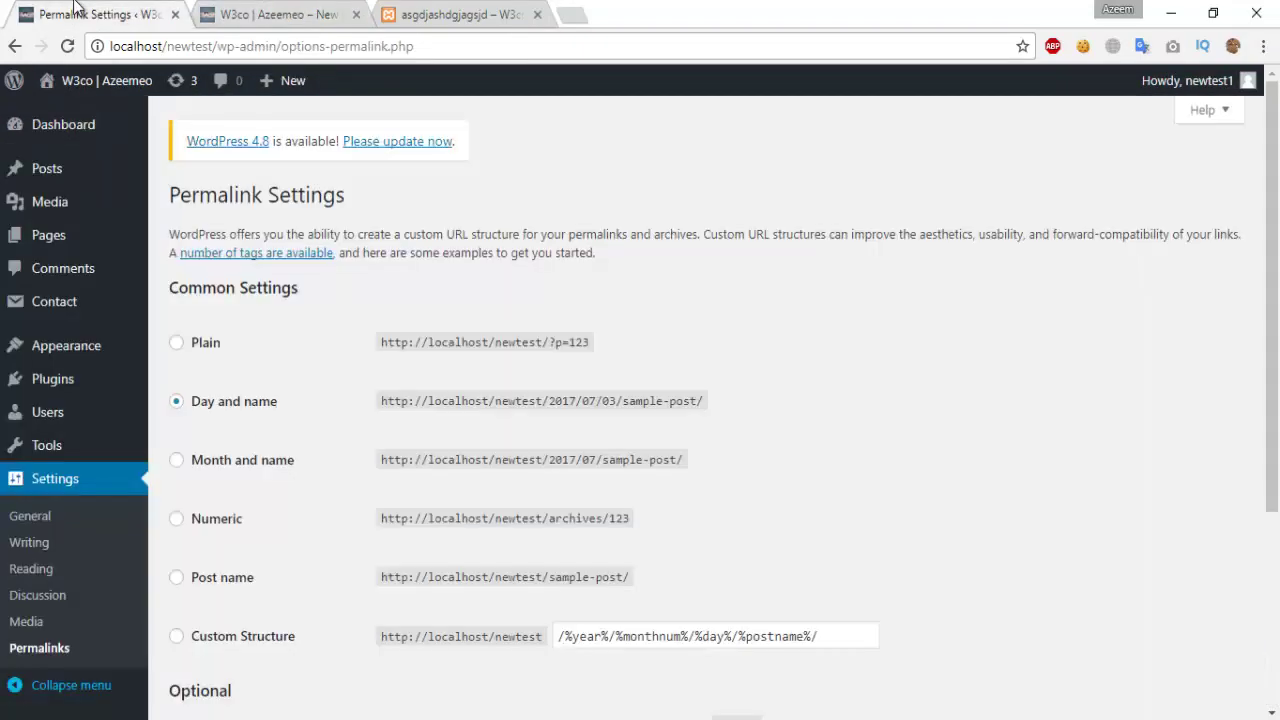
pyautogui.moveTo(110, 138)
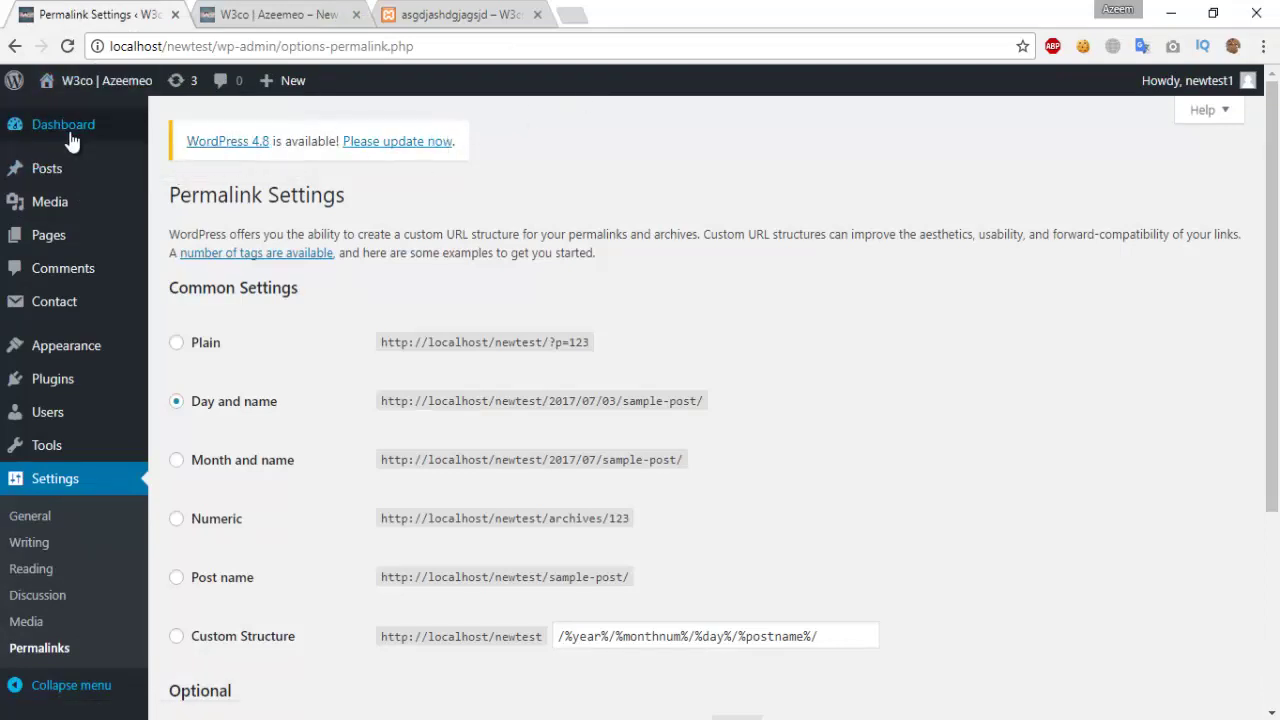
pyautogui.click(62, 478)
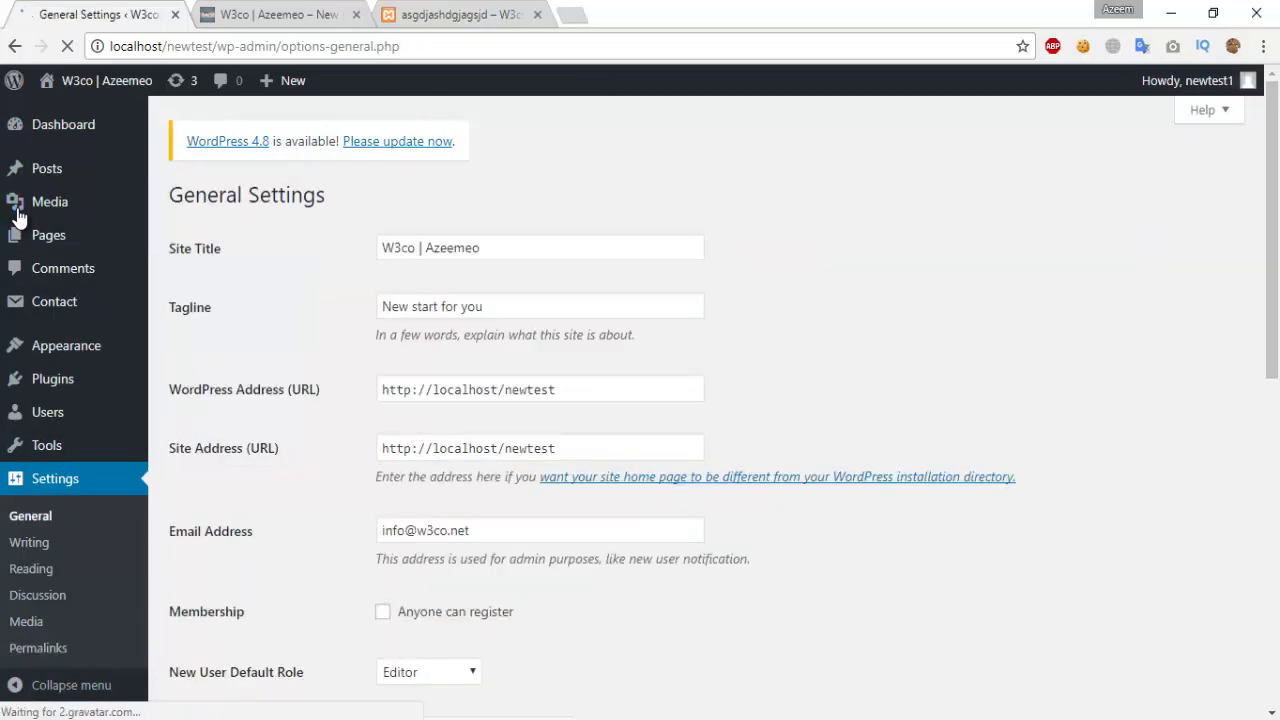
pyautogui.click(120, 86)
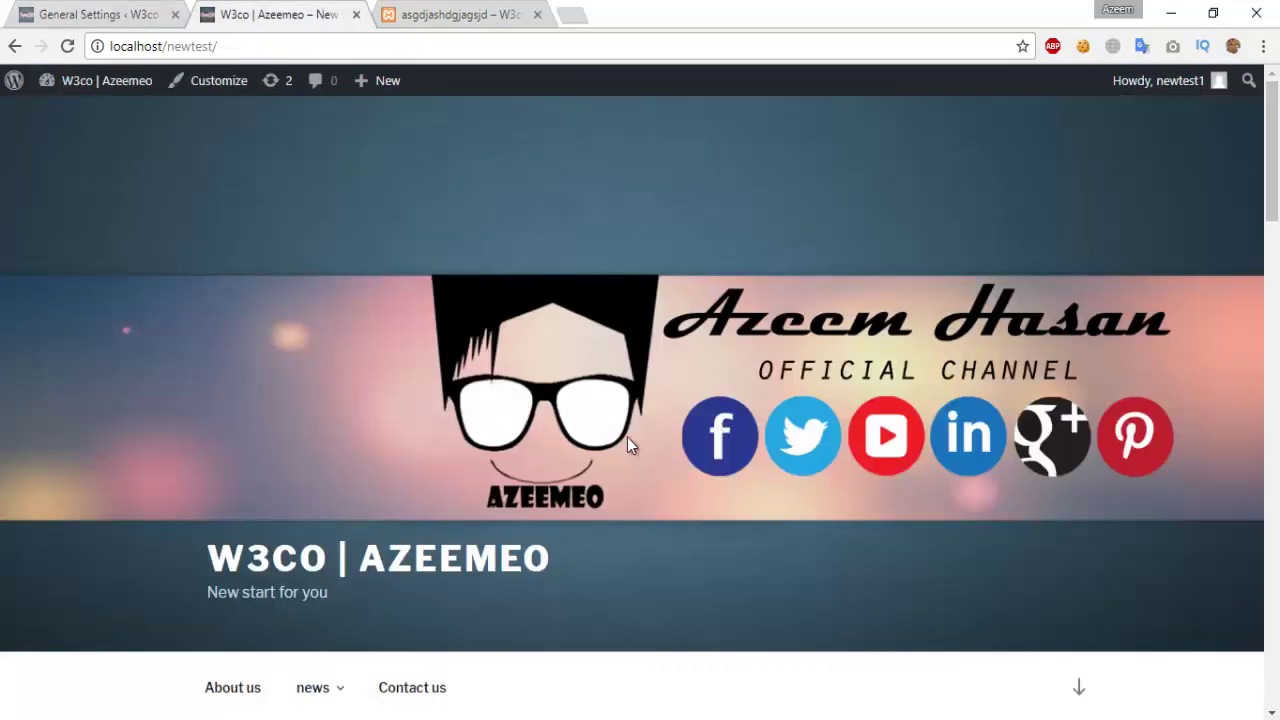